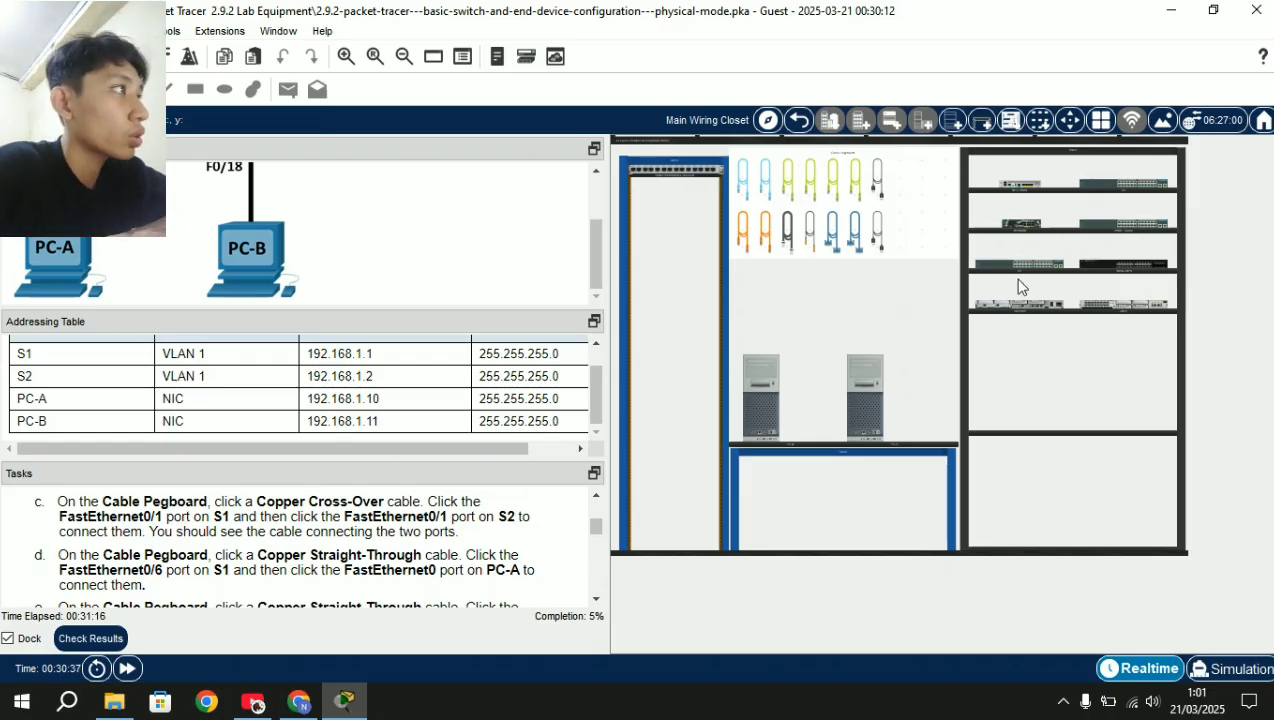
Mount both switches from the shelf into the left rack and zoom in on the rack.
left_click_drag(1018, 278, 683, 318)
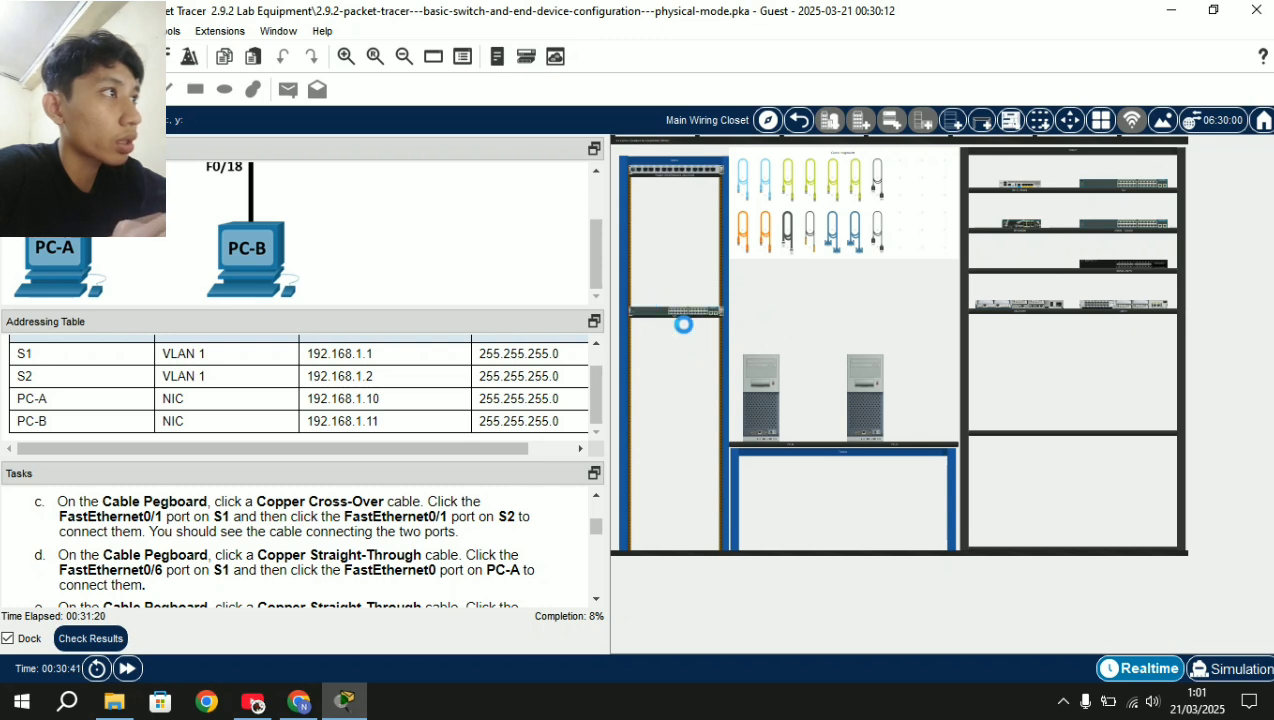
left_click_drag(1099, 190, 645, 347)
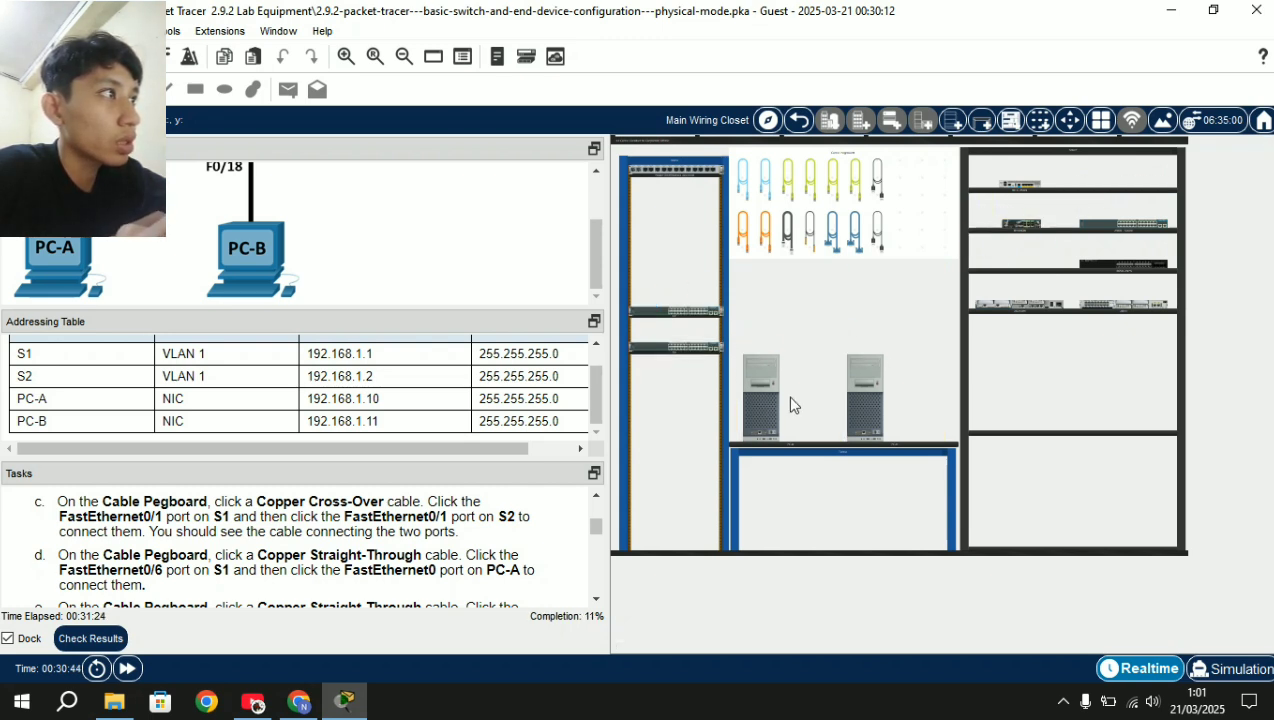
scroll(739, 275, "up", 2)
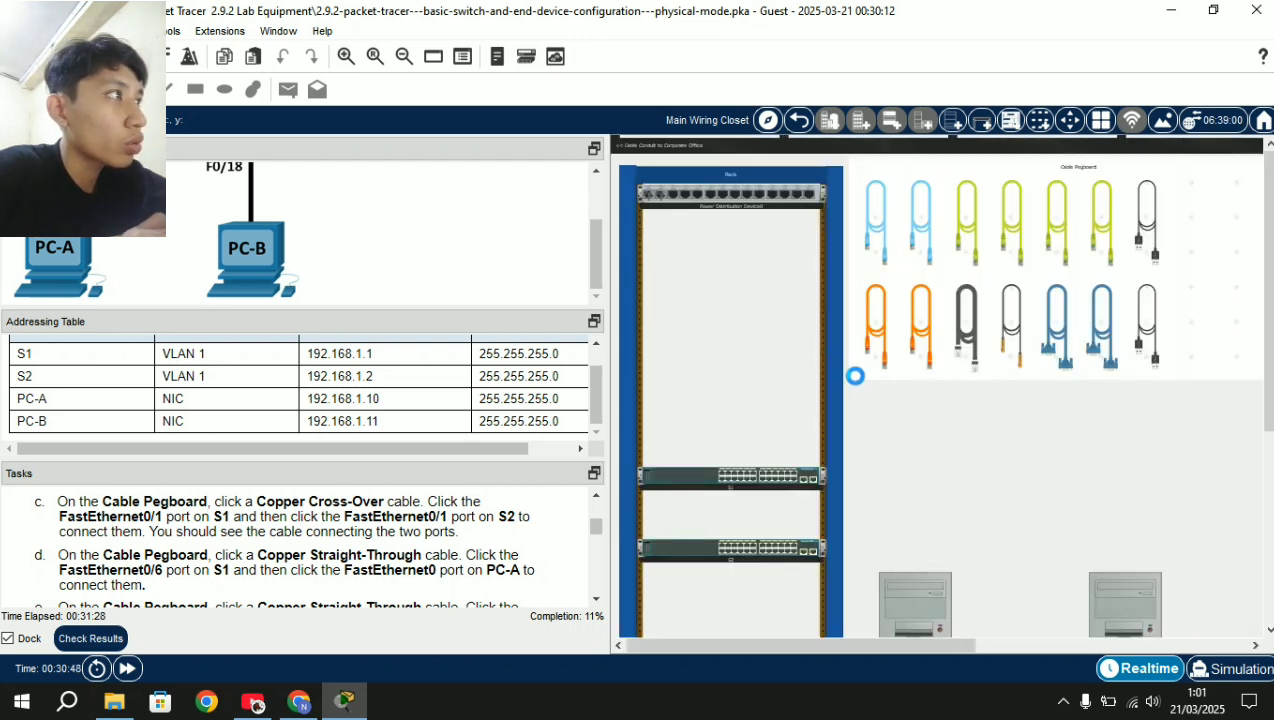
Link S1 FastEthernet0/1 to S2 FastEthernet0/1 with a copper cross-over cable.
scroll(728, 543, "down", 3)
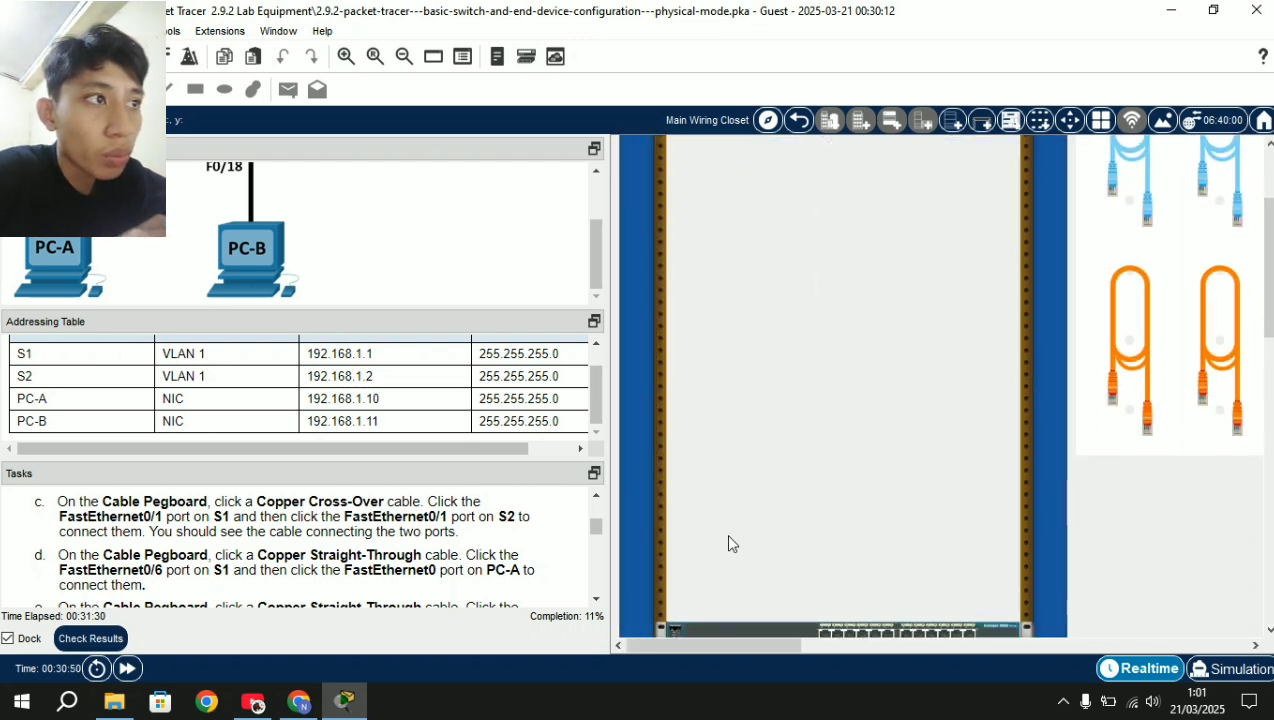
scroll(728, 543, "down", 2)
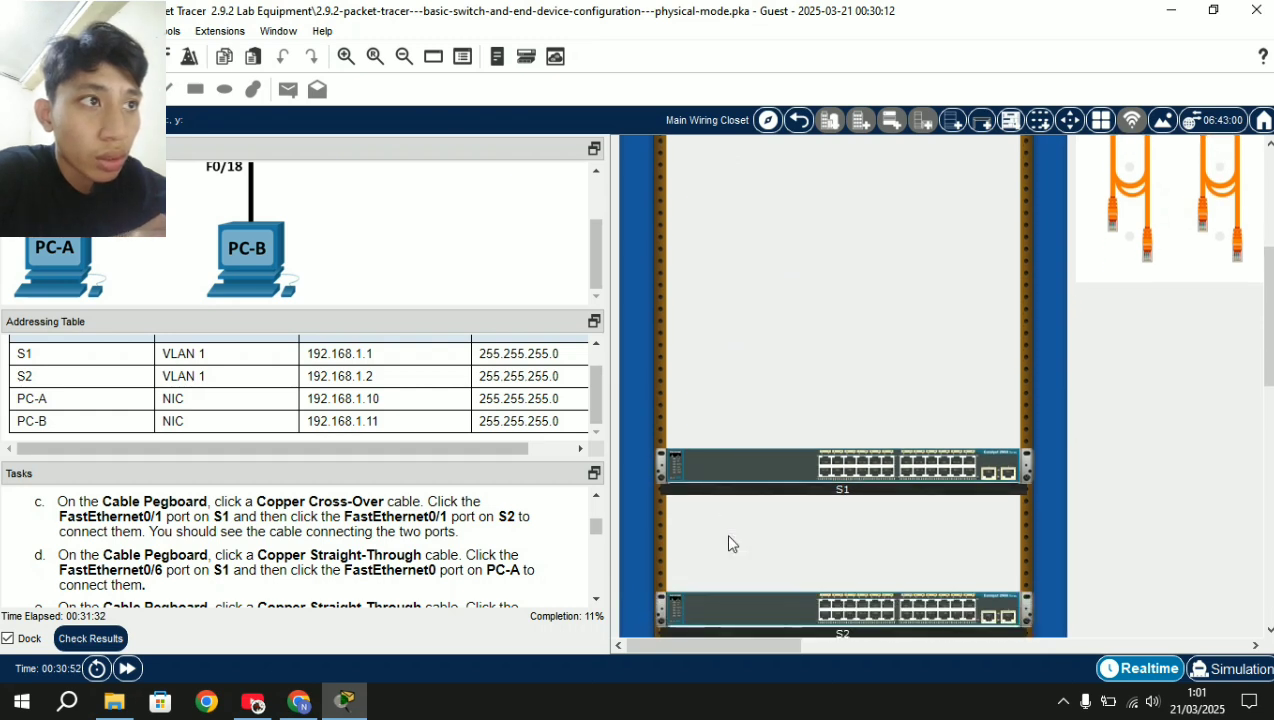
left_click(1135, 232)
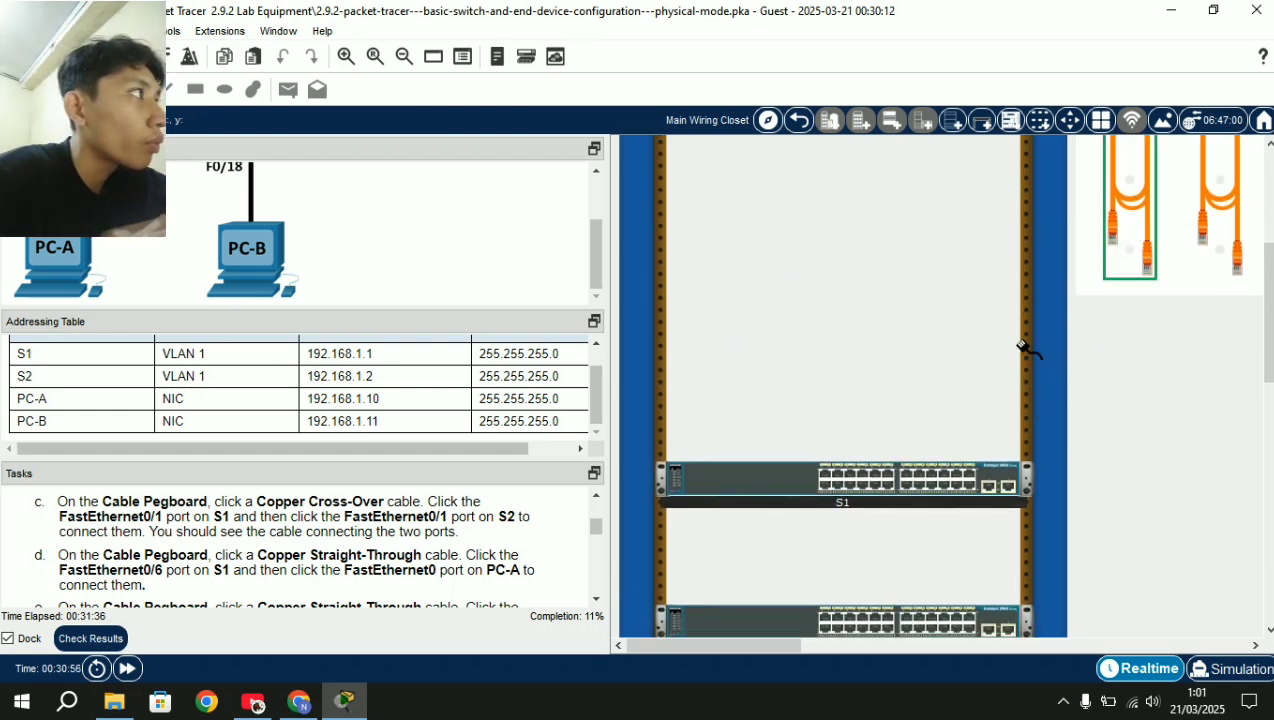
left_click(825, 474)
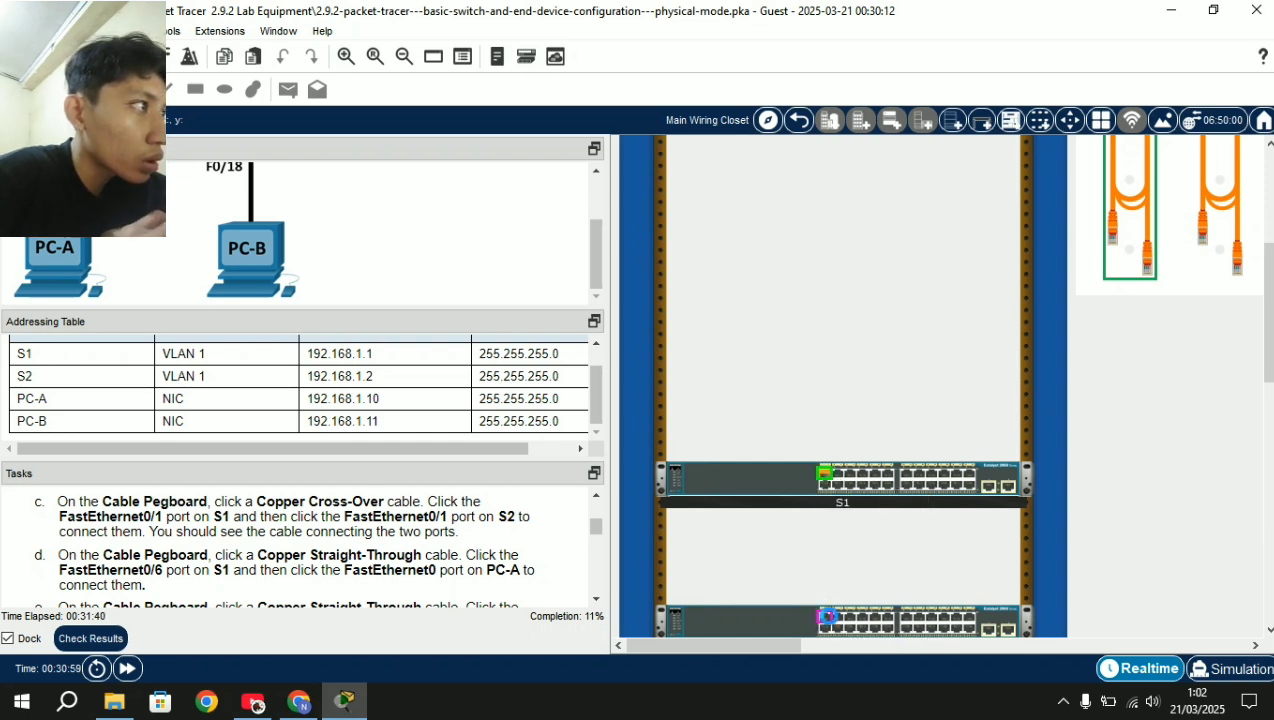
left_click(825, 617)
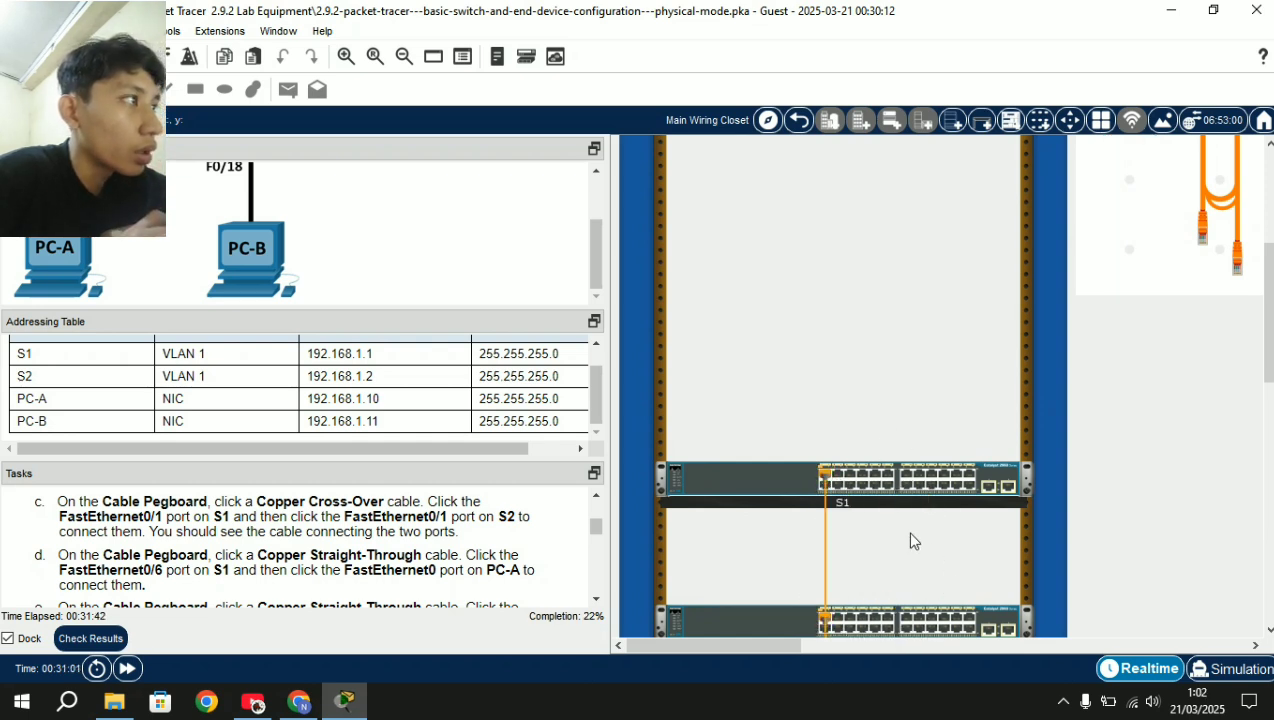
scroll(910, 535, "right", 3)
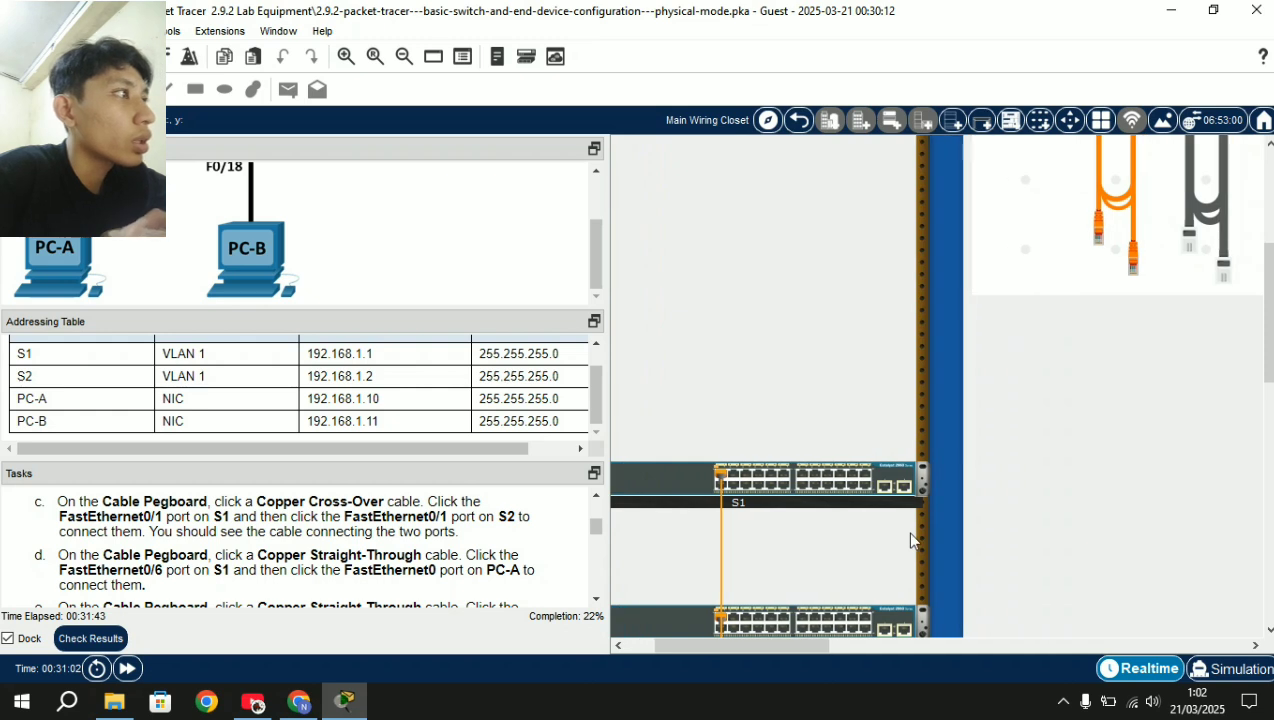
scroll(910, 540, "up", 1)
scroll(821, 344, "right", 3)
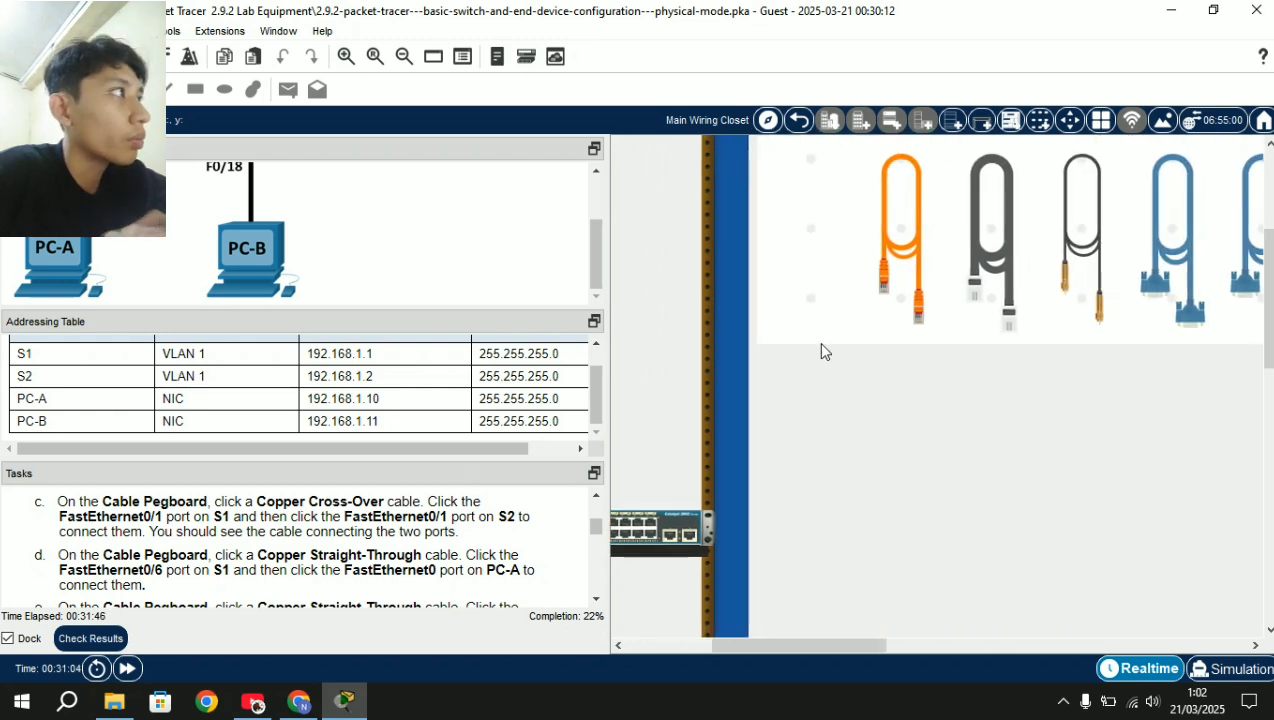
Run a copper straight-through cable from S1 FastEthernet0/6 to PC-A.
scroll(821, 344, "up", 2)
scroll(821, 344, "right", 1)
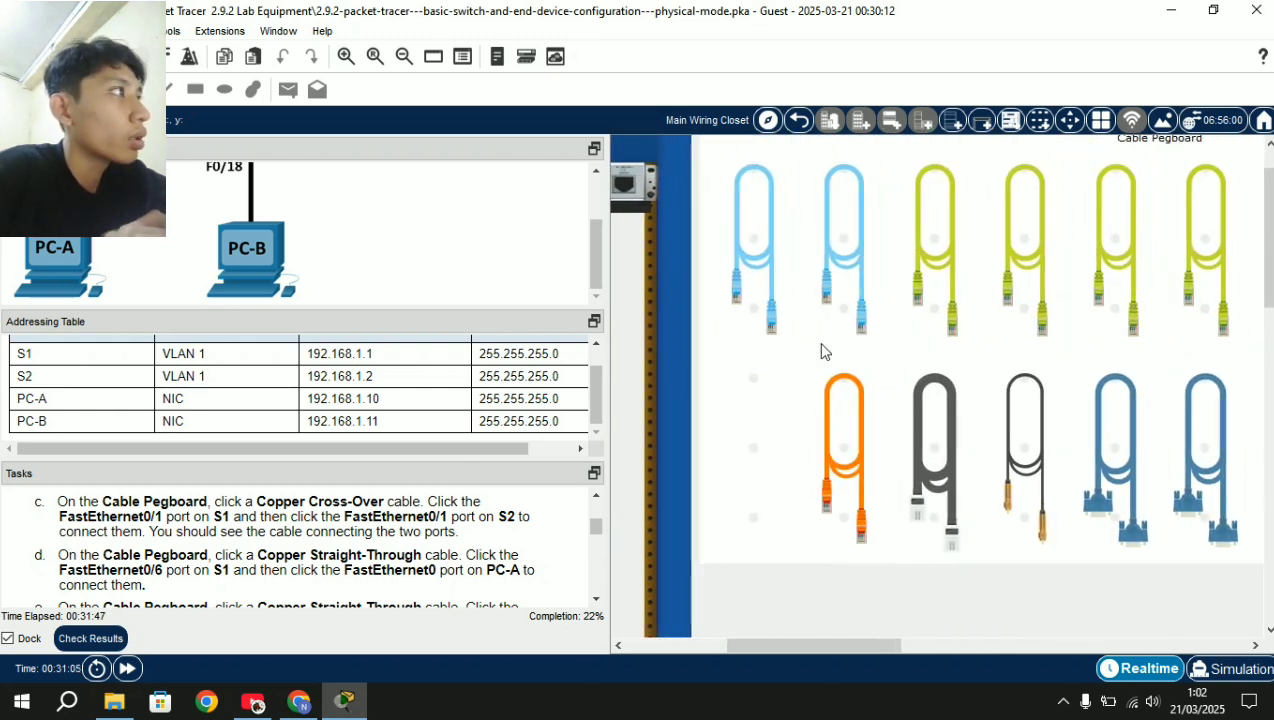
left_click(954, 252)
scroll(808, 441, "down", 3)
scroll(808, 441, "left", 2)
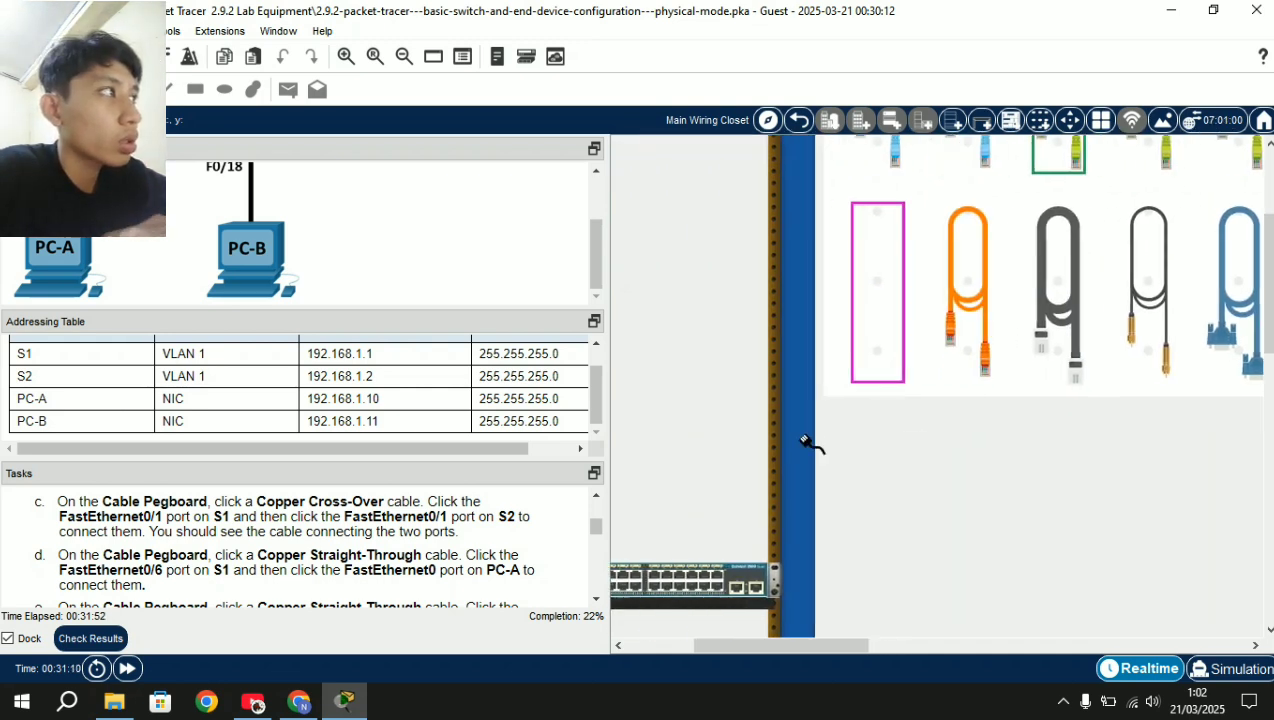
scroll(808, 441, "down", 4)
scroll(808, 441, "left", 2)
left_click(723, 363)
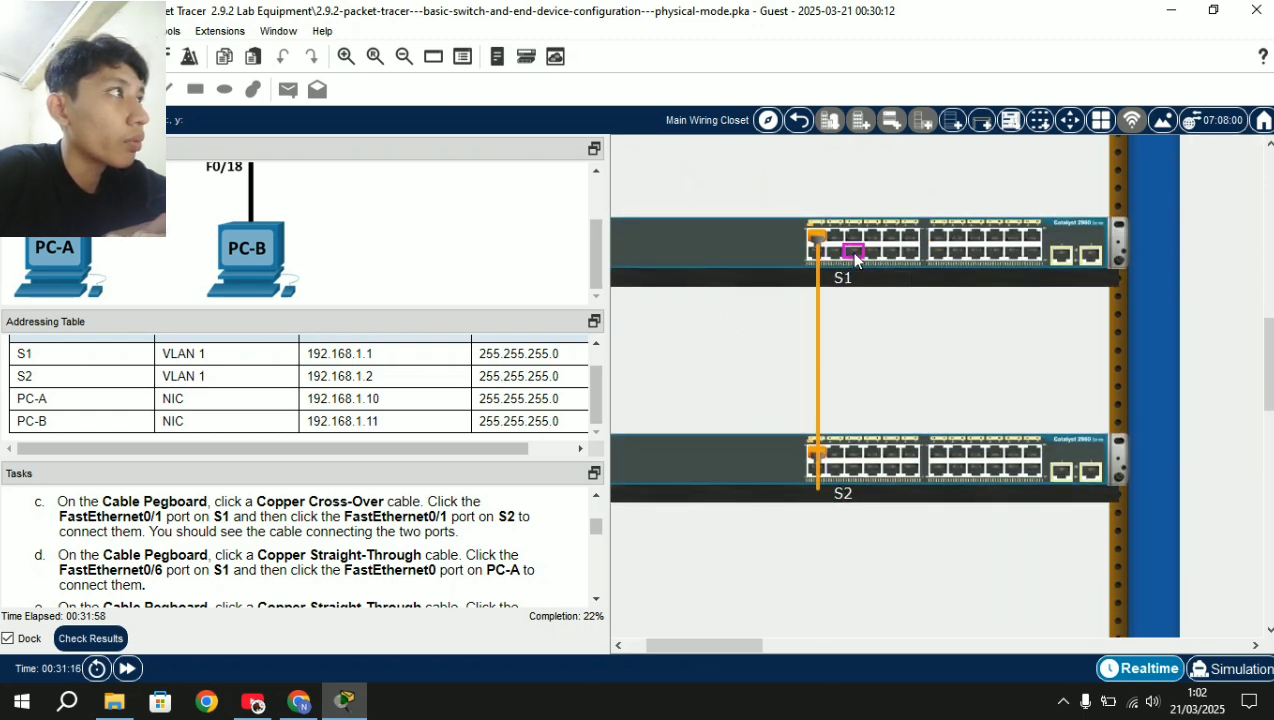
scroll(855, 260, "down", 5)
scroll(855, 260, "right", 3)
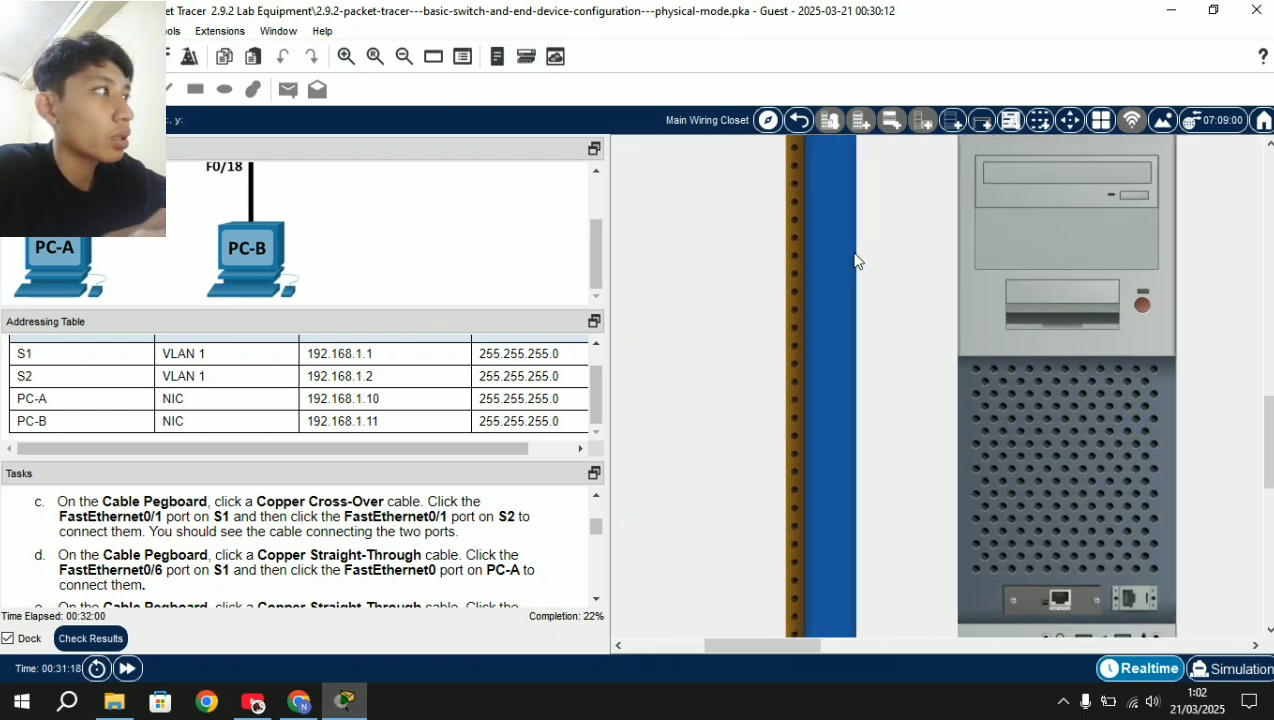
scroll(855, 261, "right", 2)
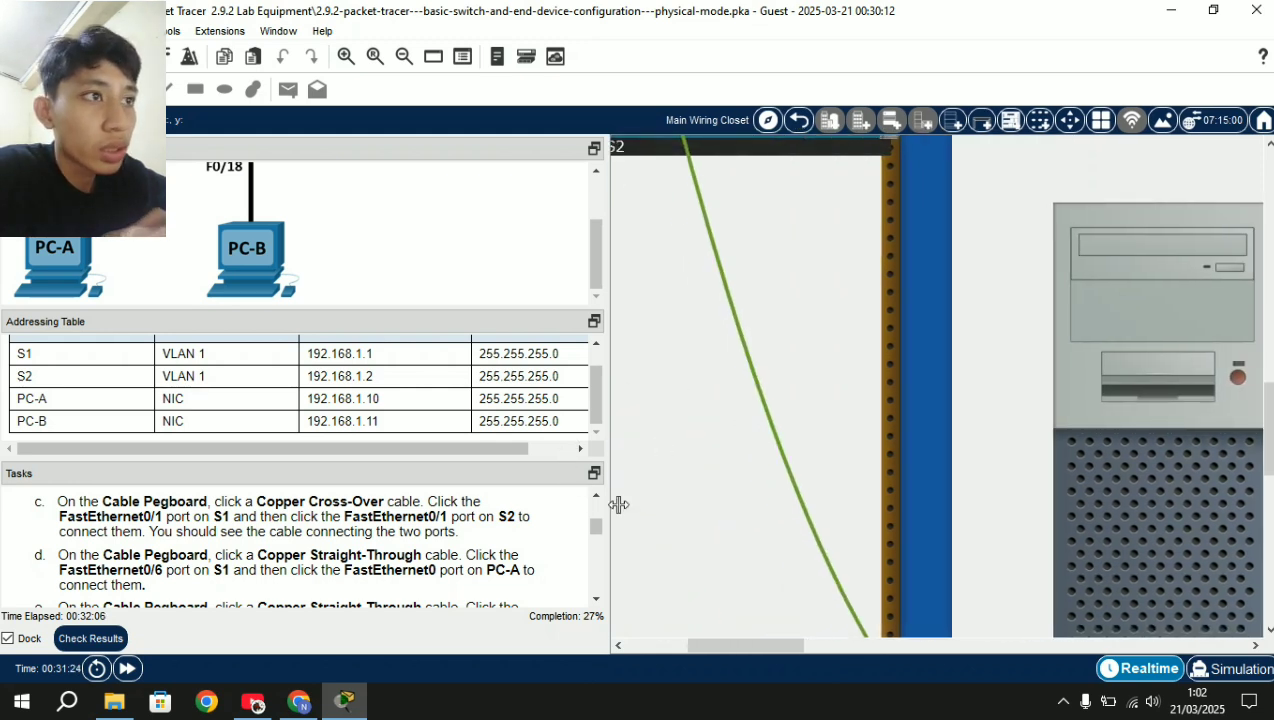
scroll(768, 470, "up", 10)
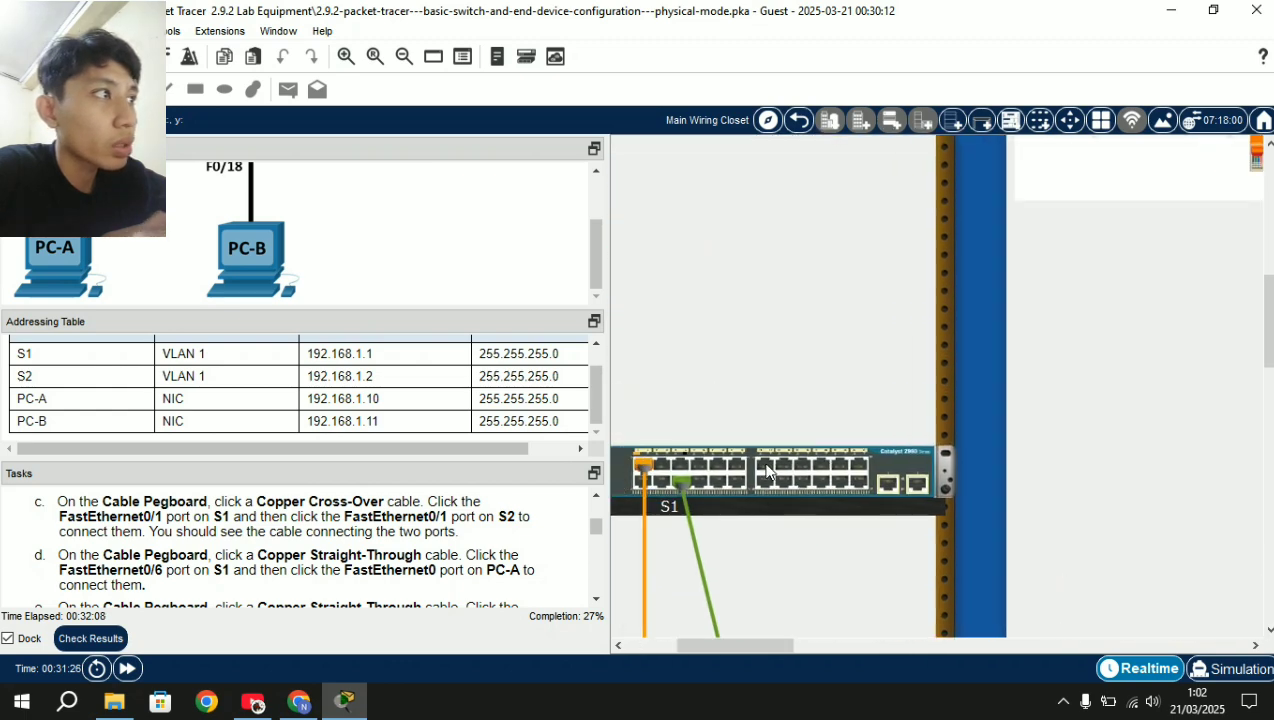
scroll(863, 450, "down", 3)
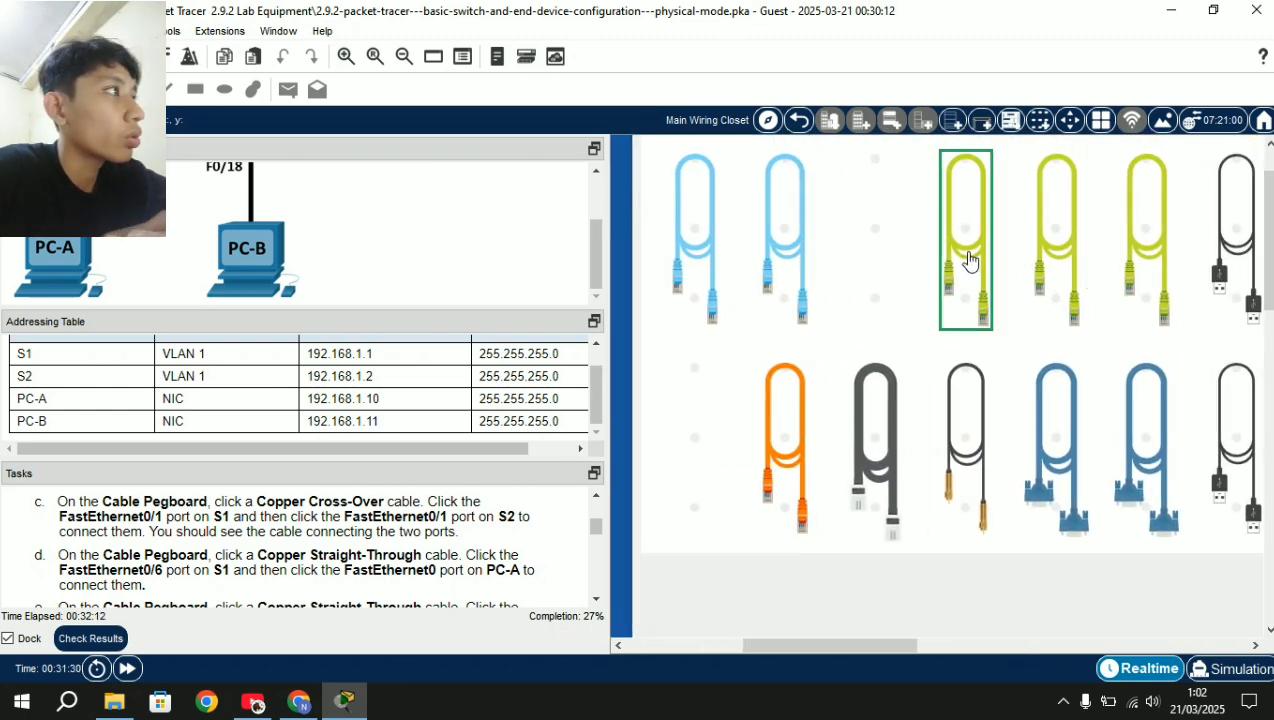
Cable S2 FastEthernet0/18 to PC-B's FastEthernet0 with another straight-through cable.
left_click(856, 418)
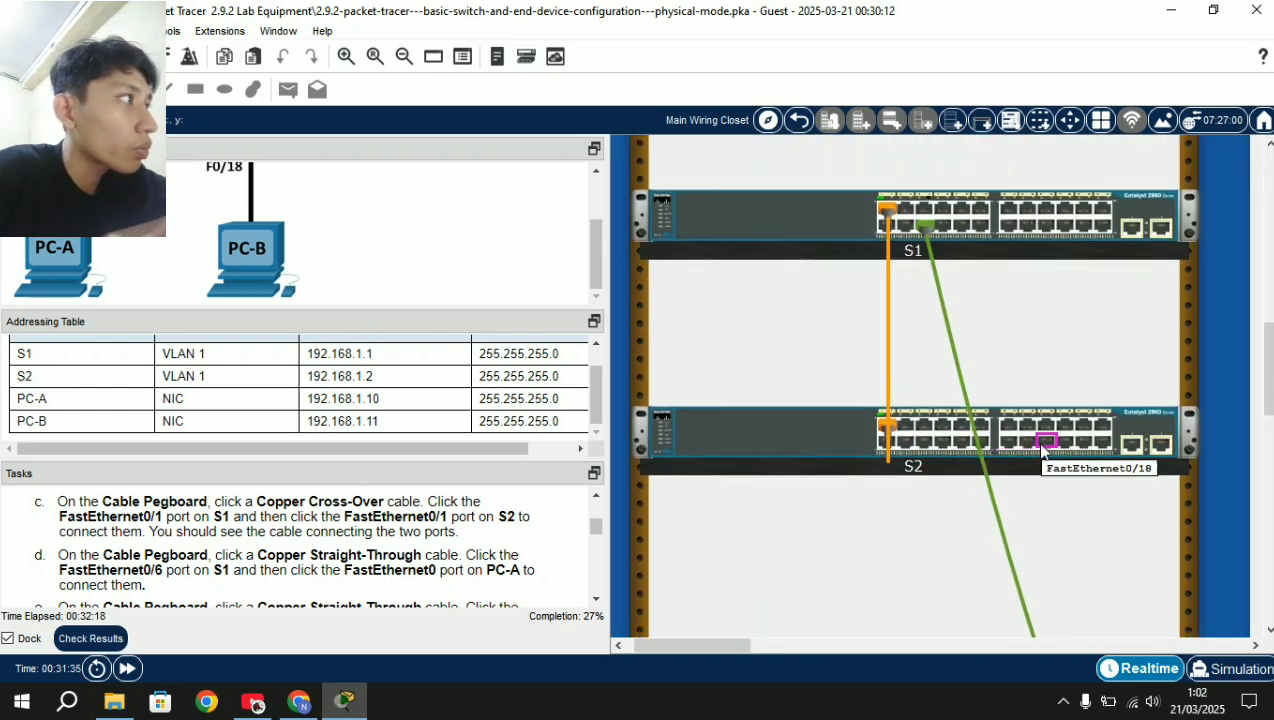
left_click(1045, 441)
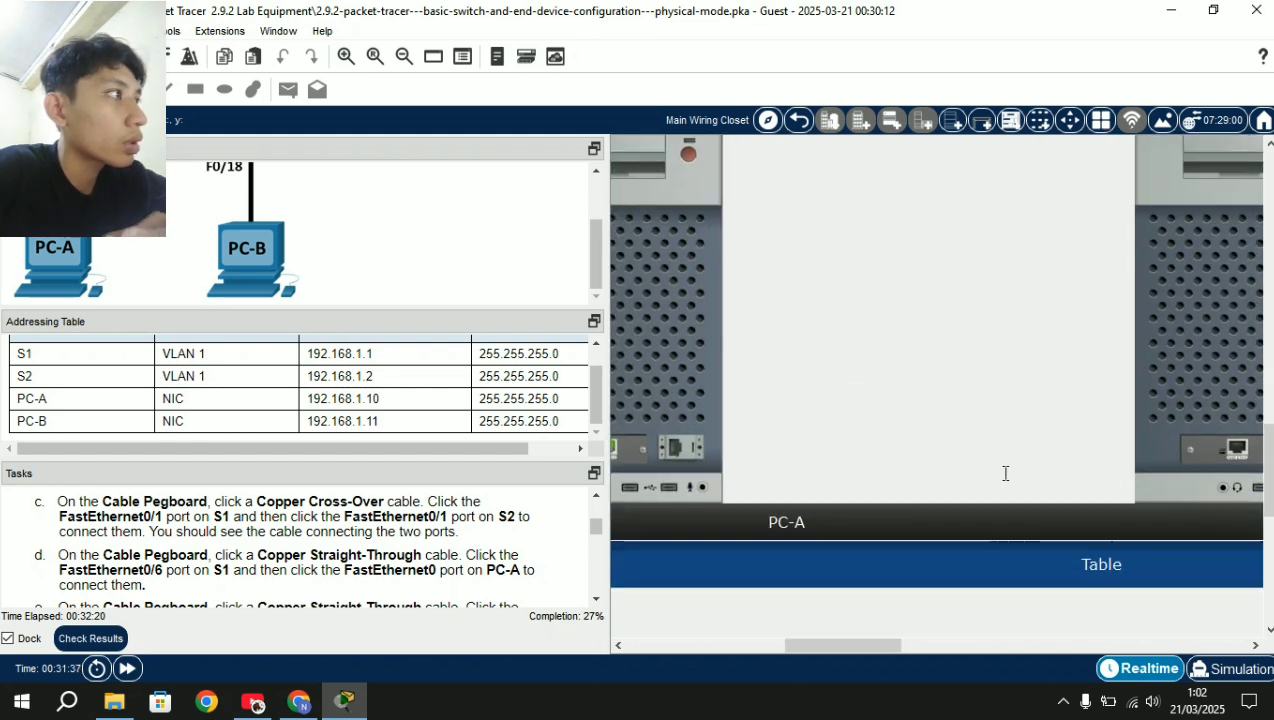
left_click(988, 399)
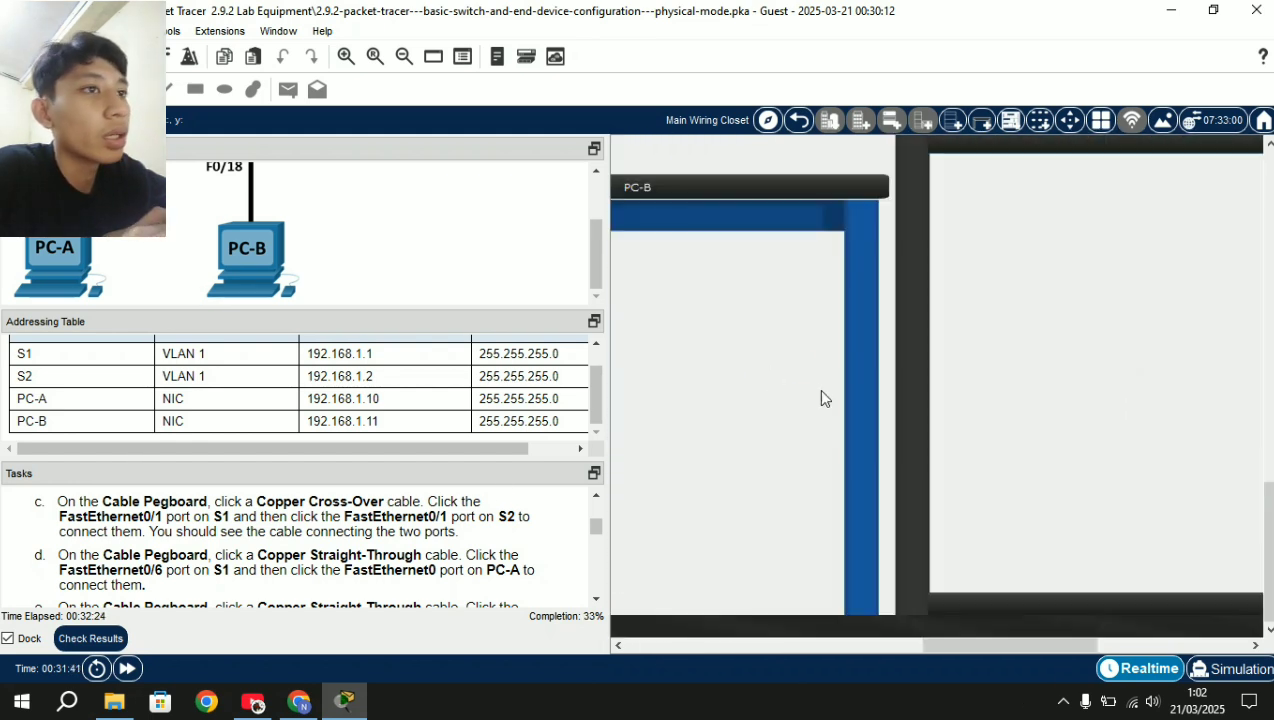
scroll(385, 597, "down", 3)
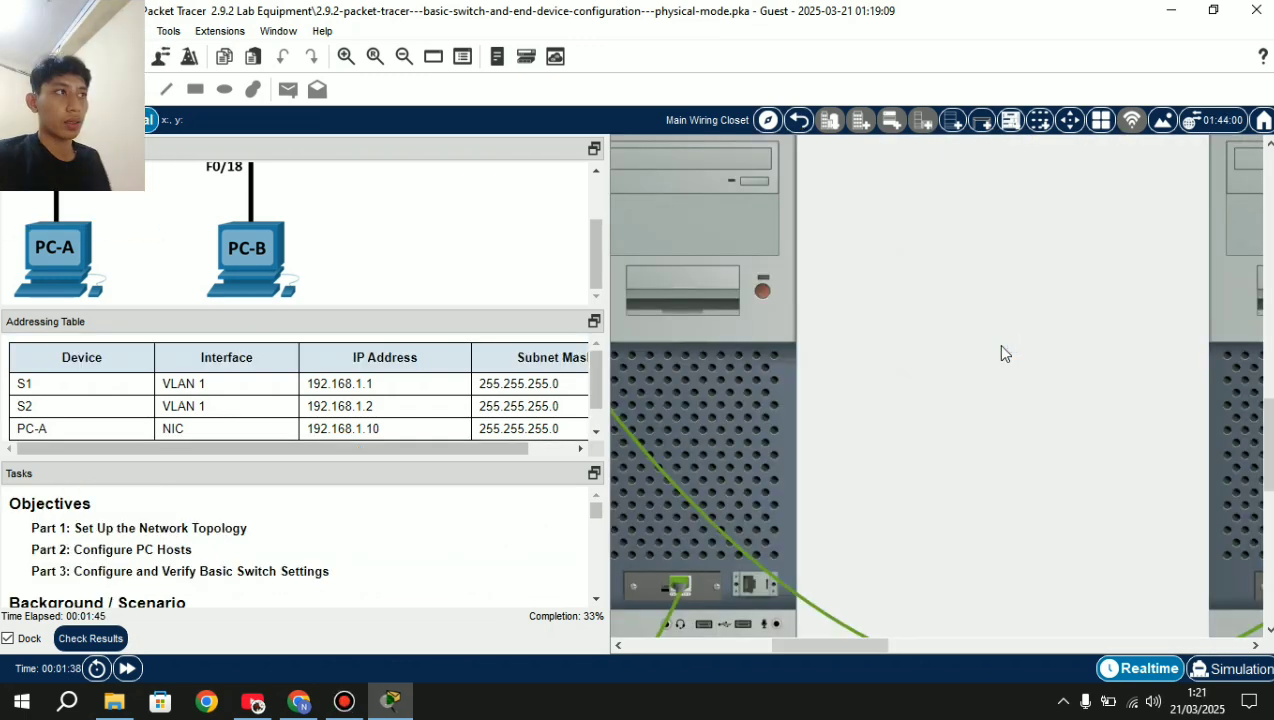
Dismiss the PC-A window and switch on both PC towers in the physical view.
left_click(1001, 352)
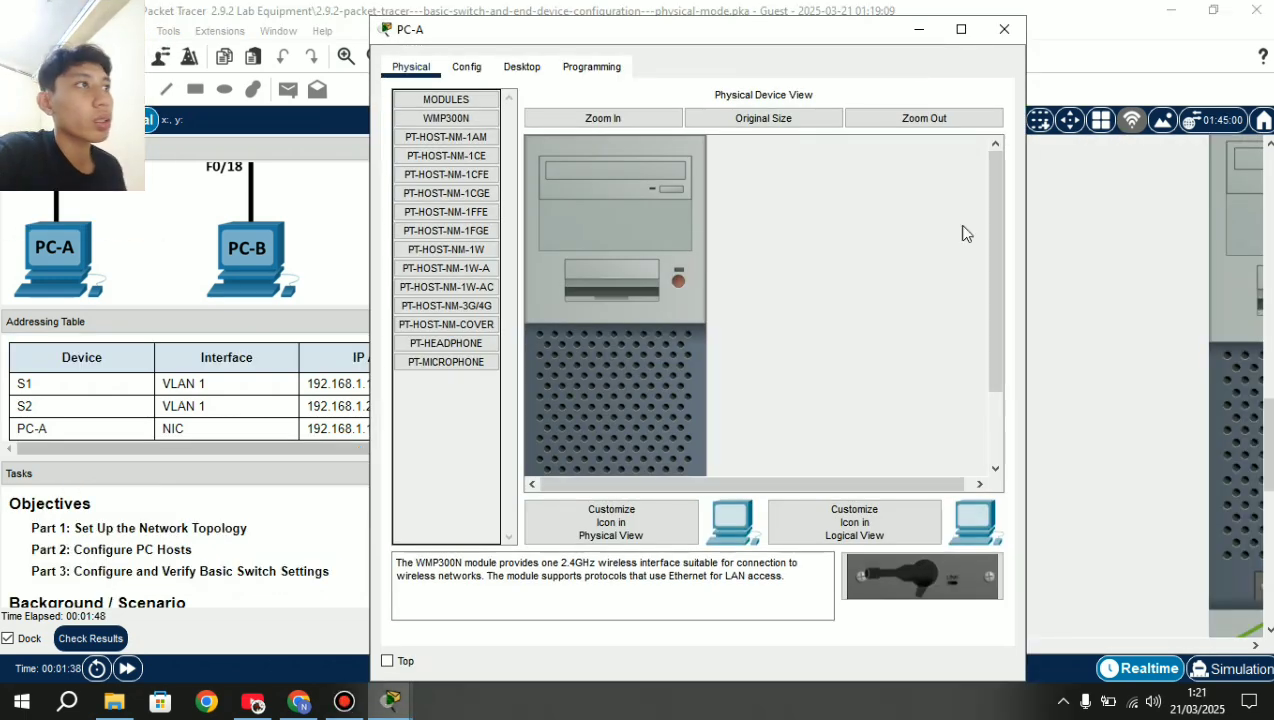
left_click(1004, 29)
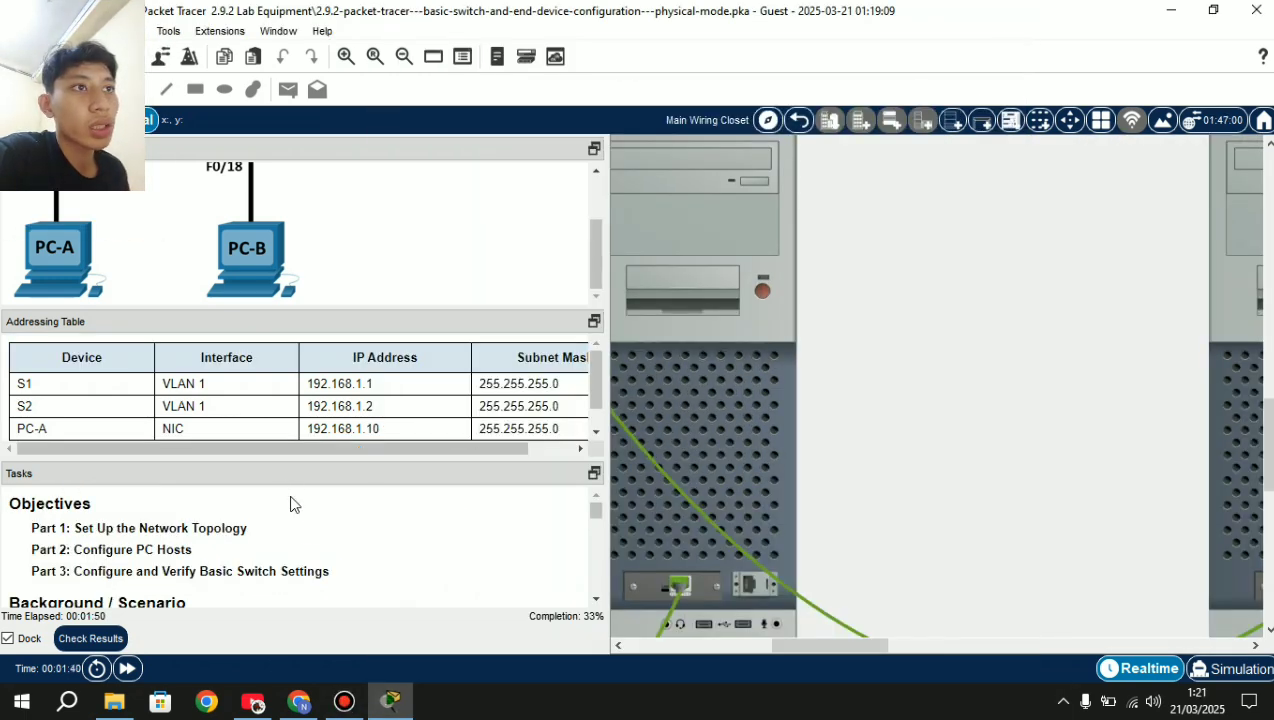
scroll(301, 532, "down", 3)
scroll(286, 562, "down", 8)
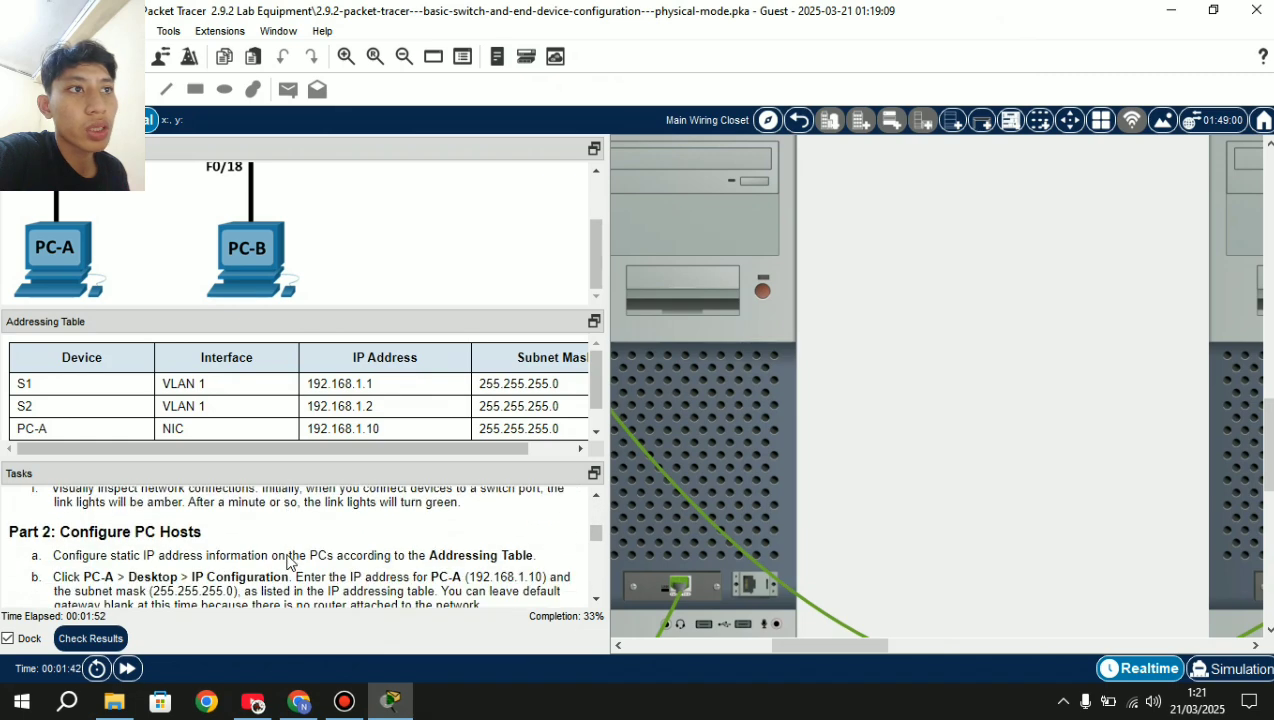
scroll(286, 562, "up", 3)
scroll(964, 423, "right", 3)
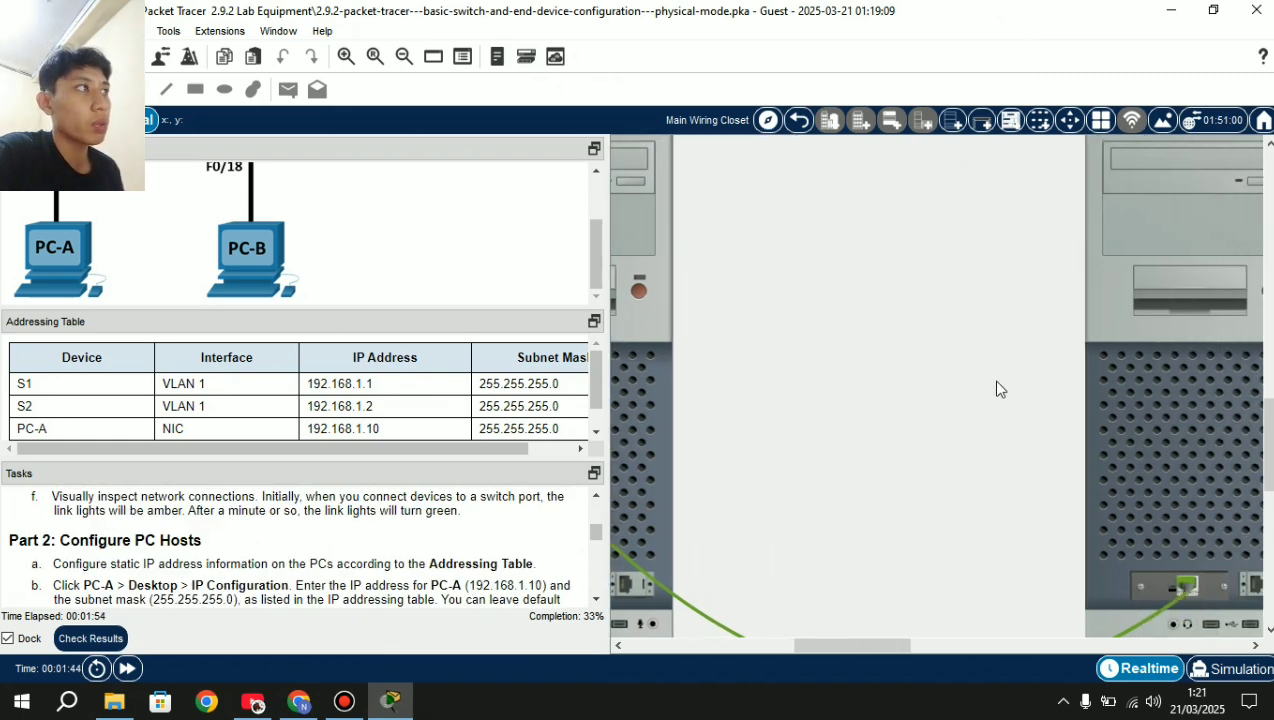
scroll(975, 350, "left", 4)
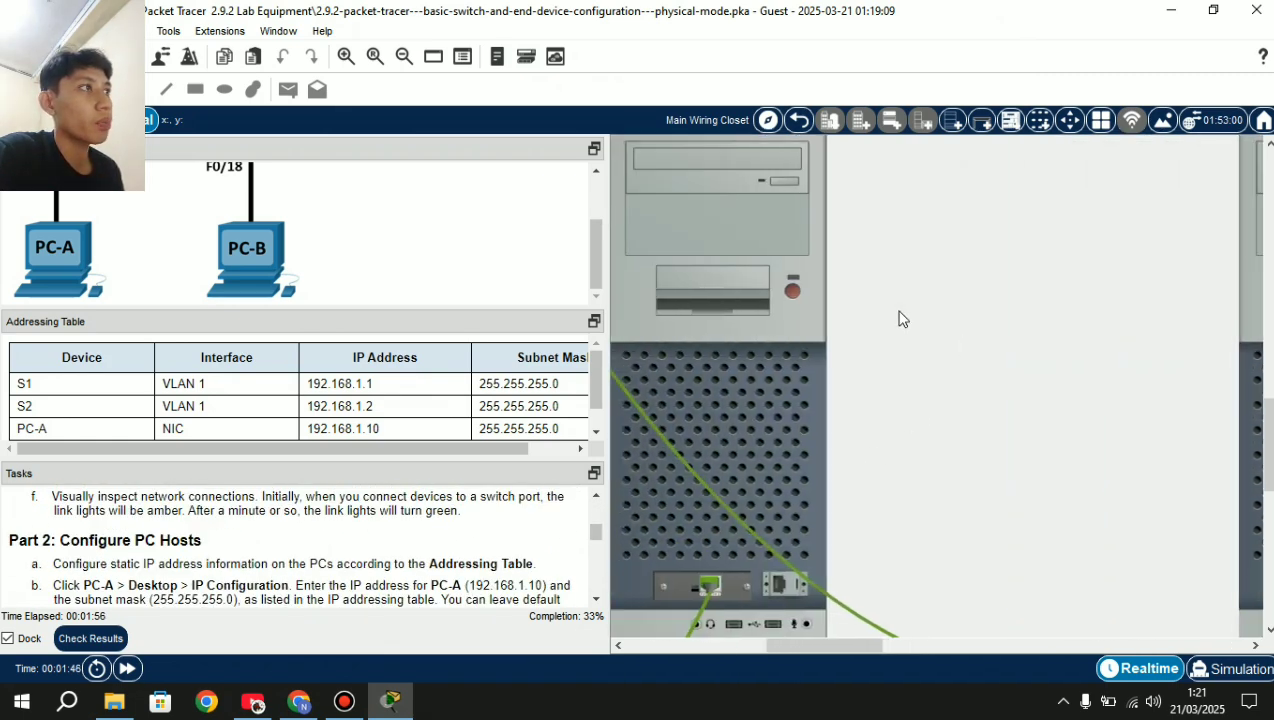
left_click(792, 291)
scroll(792, 291, "right", 4)
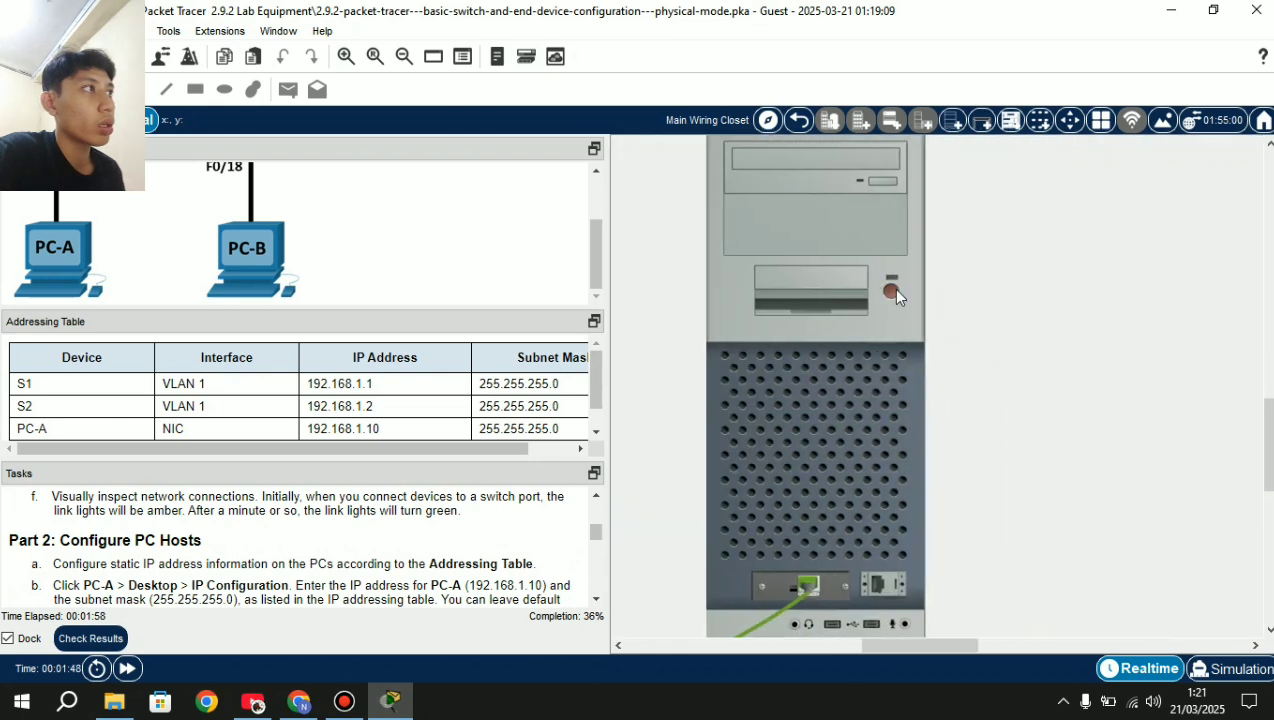
left_click(891, 291)
scroll(892, 292, "left", 3)
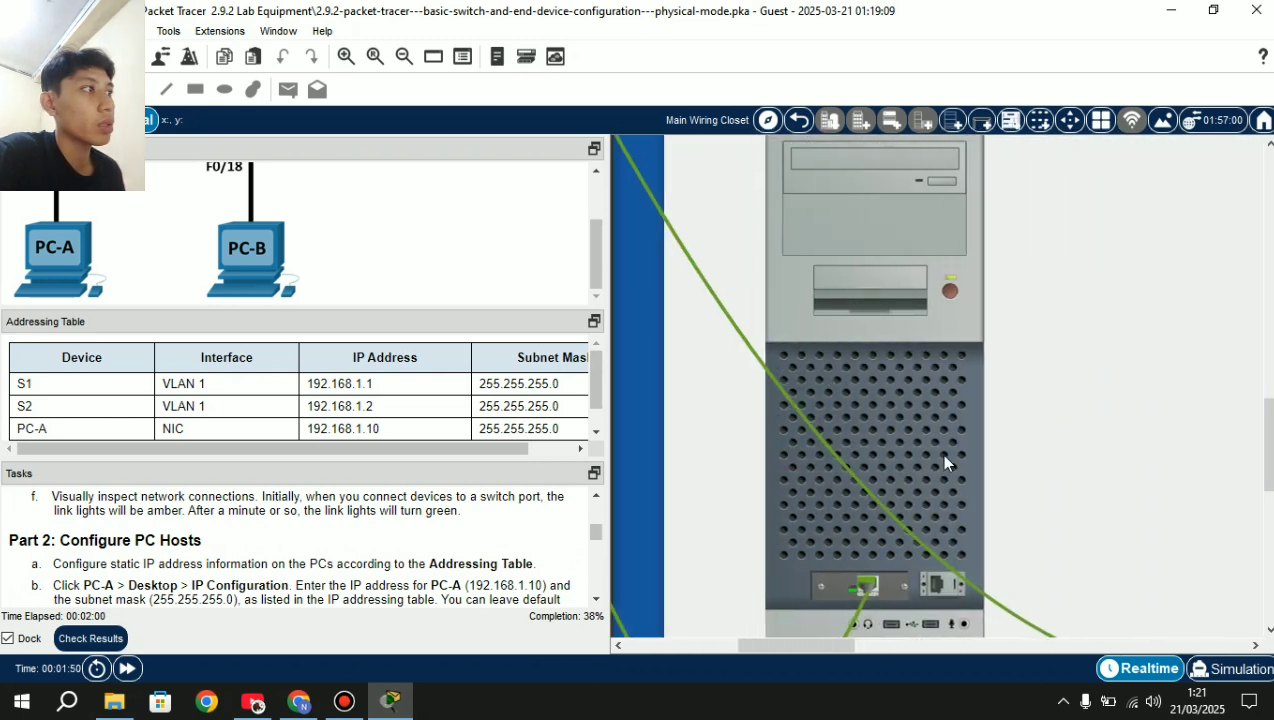
Assign PC-A the static IP 192.168.1.10 with mask 255.255.255.0 and close its window.
left_click(932, 448)
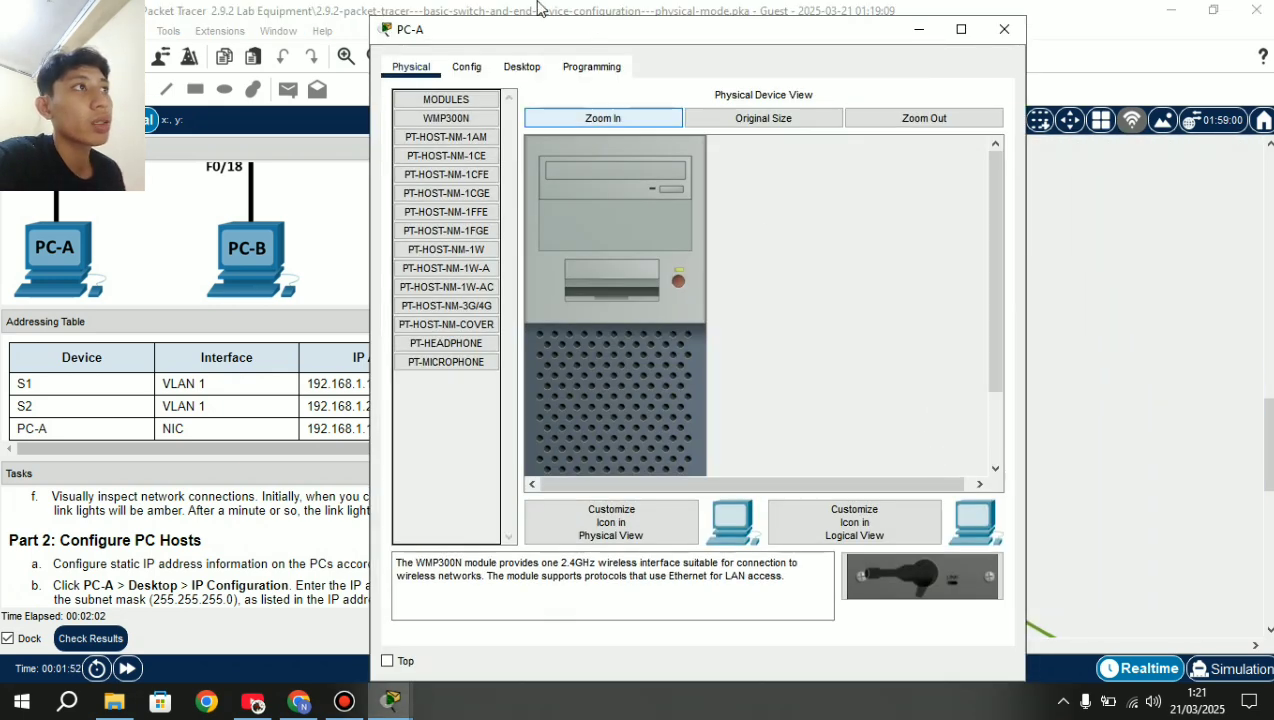
left_click(520, 68)
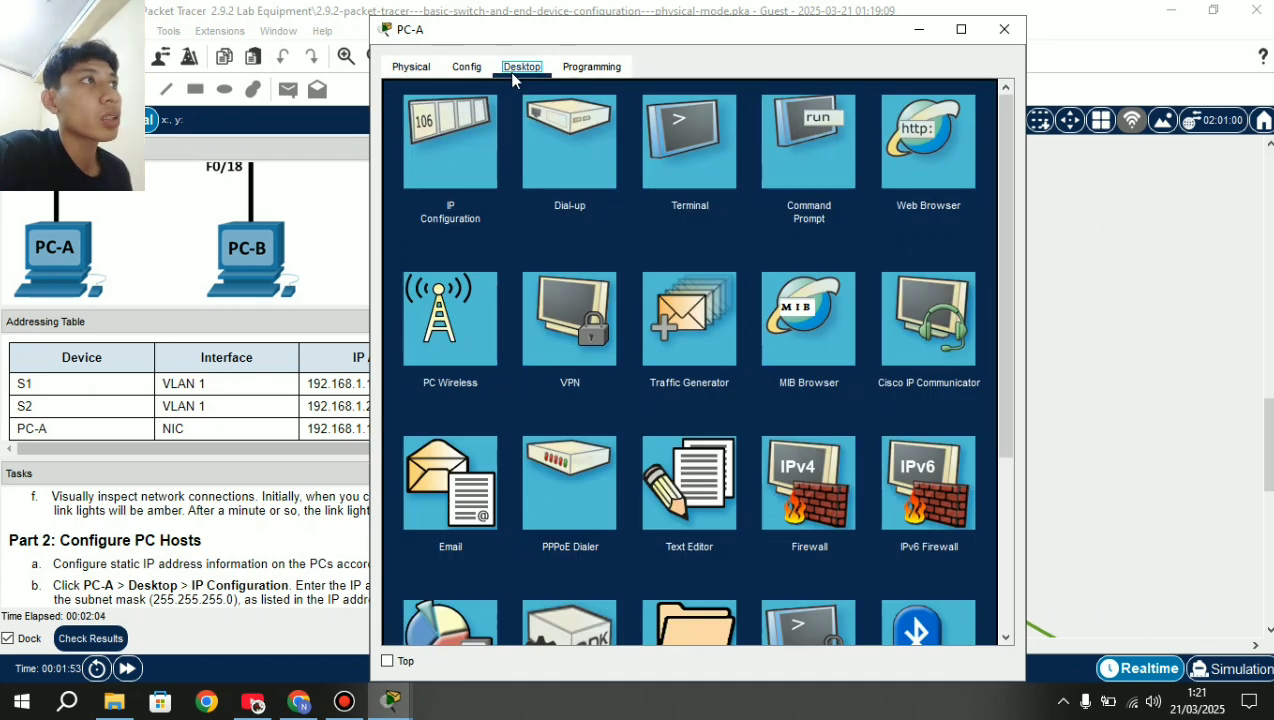
left_click(449, 163)
left_click(608, 198)
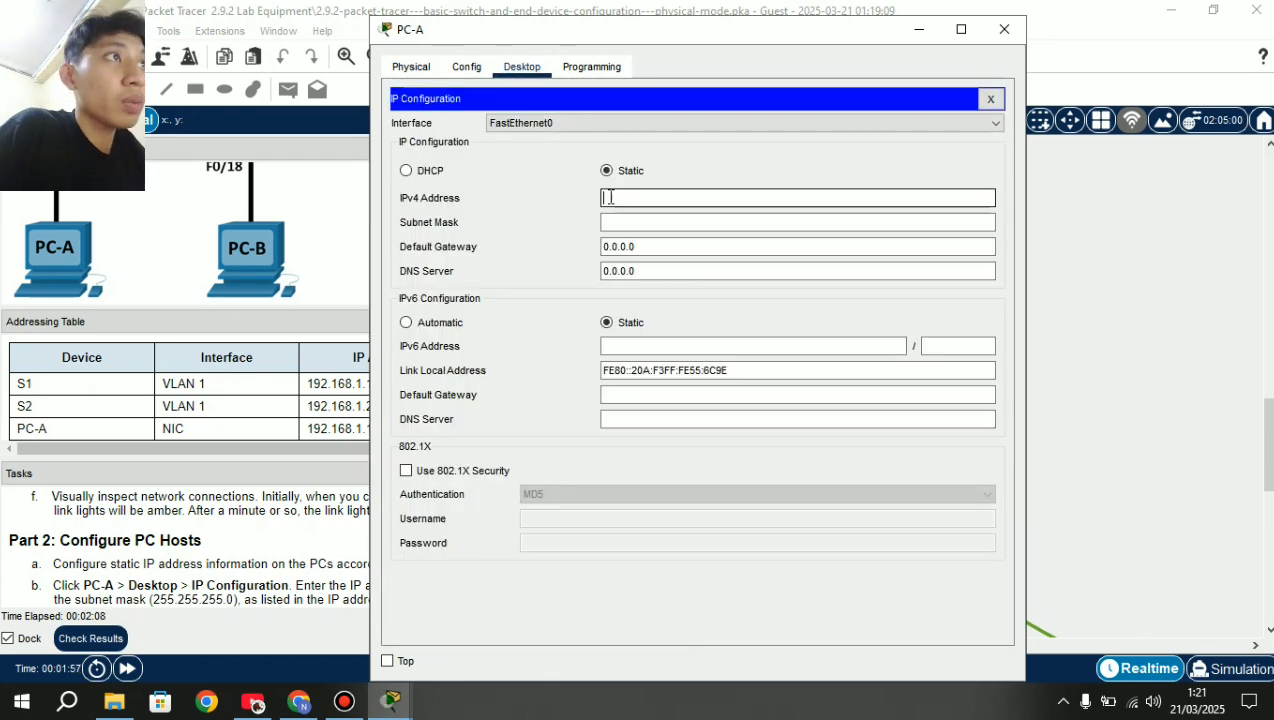
type("1")
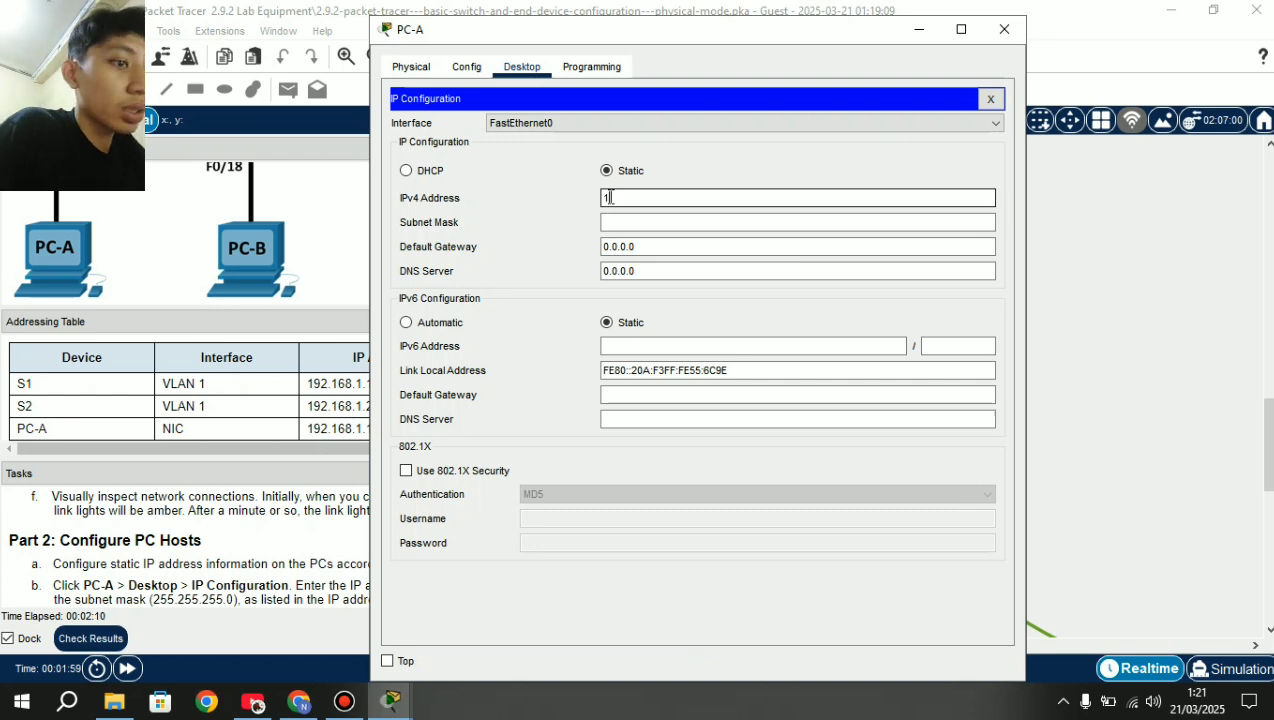
type("92.16")
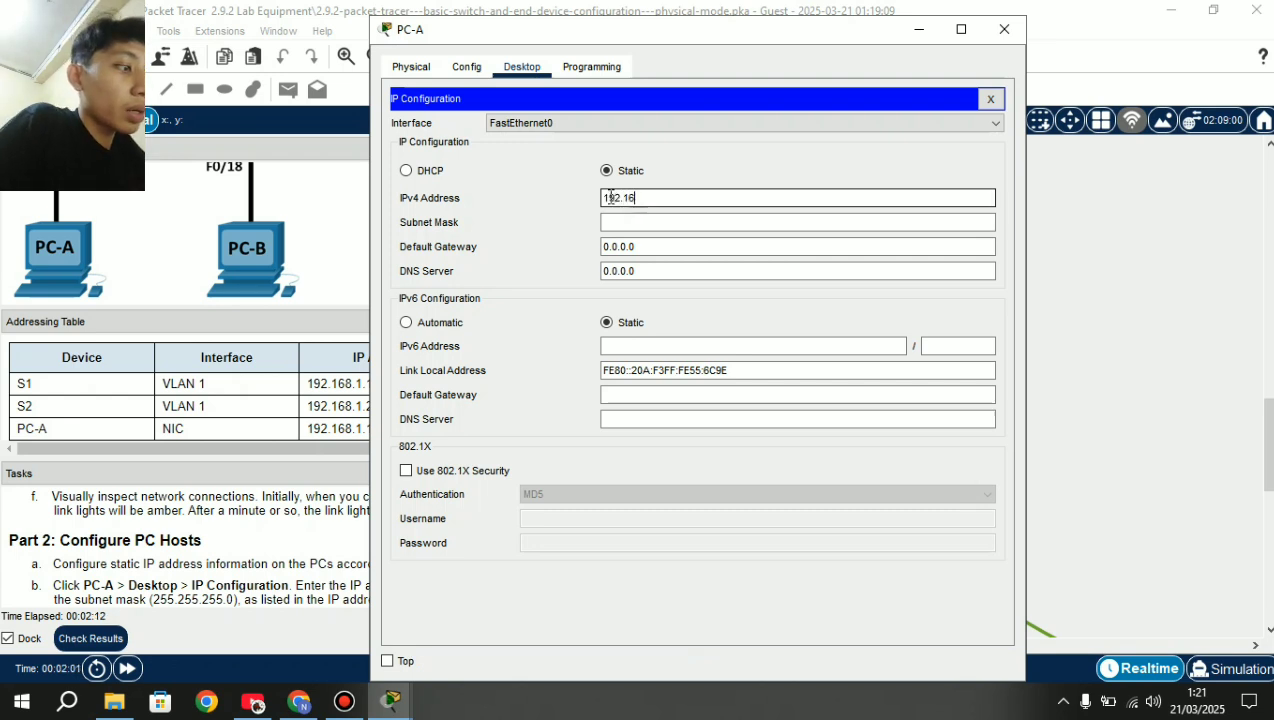
type("8.1.10")
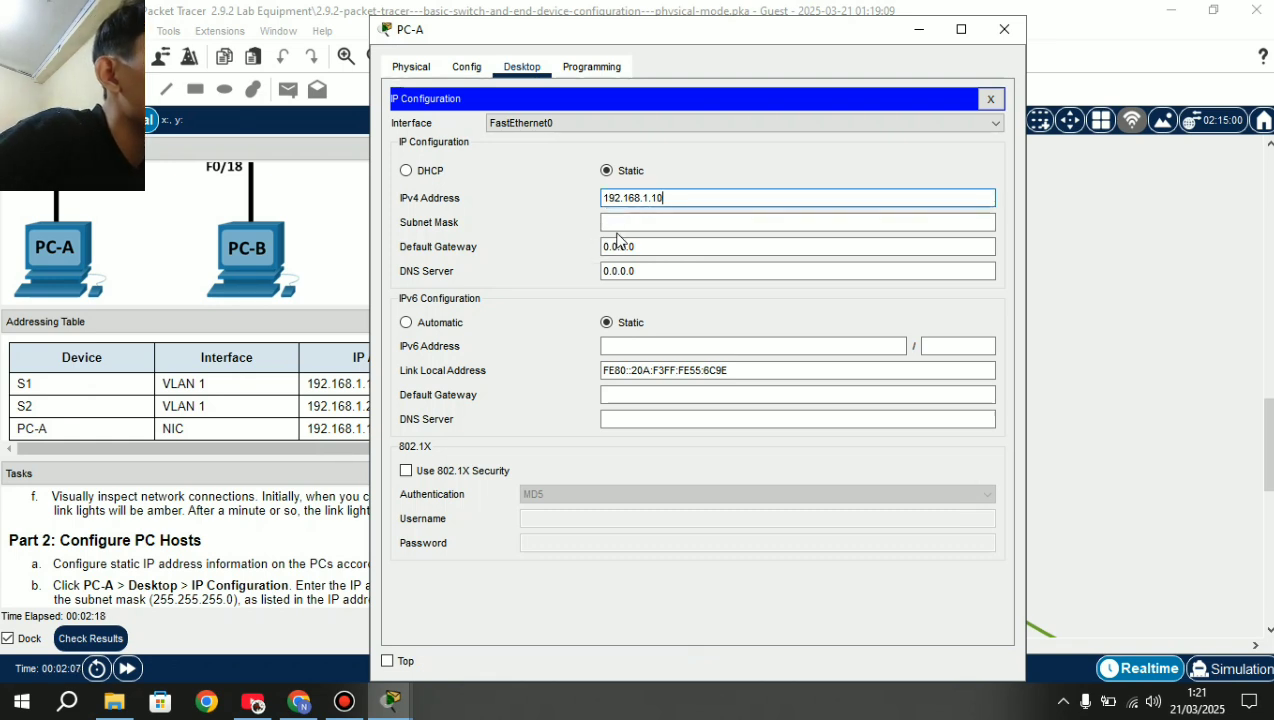
left_click(610, 224)
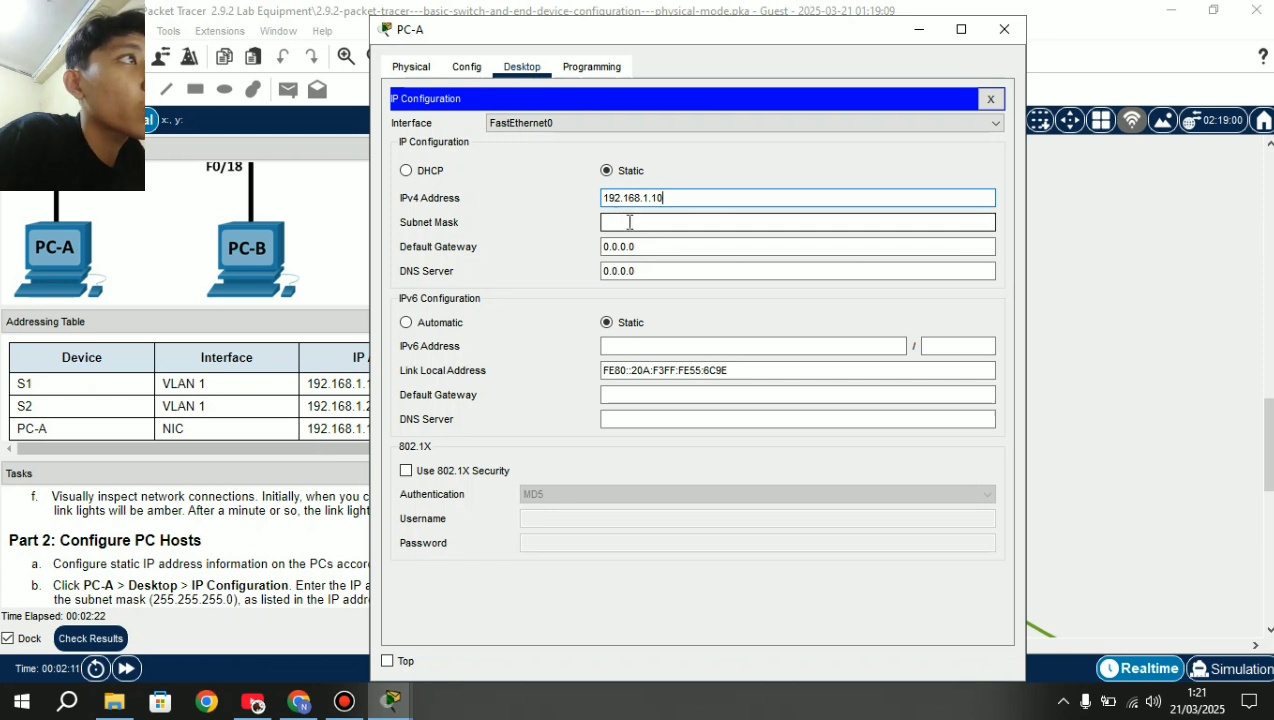
left_click(622, 219)
left_click(624, 221)
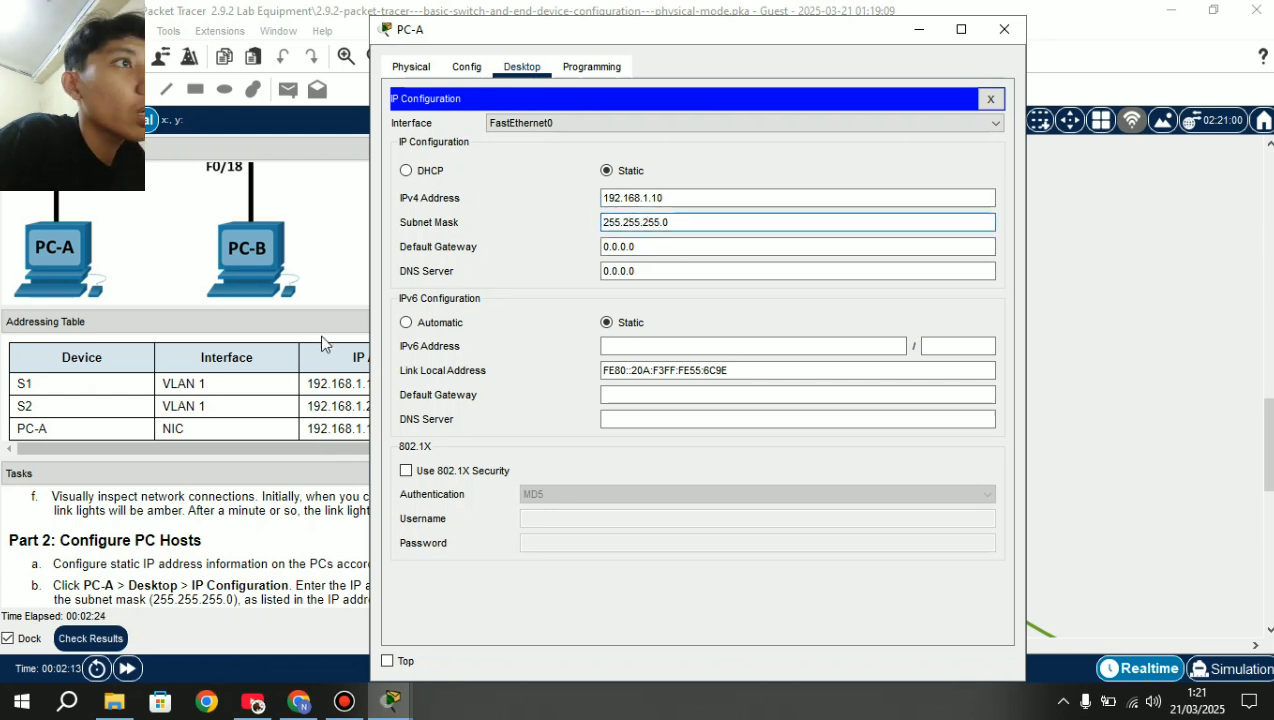
left_click_drag(497, 43, 703, 47)
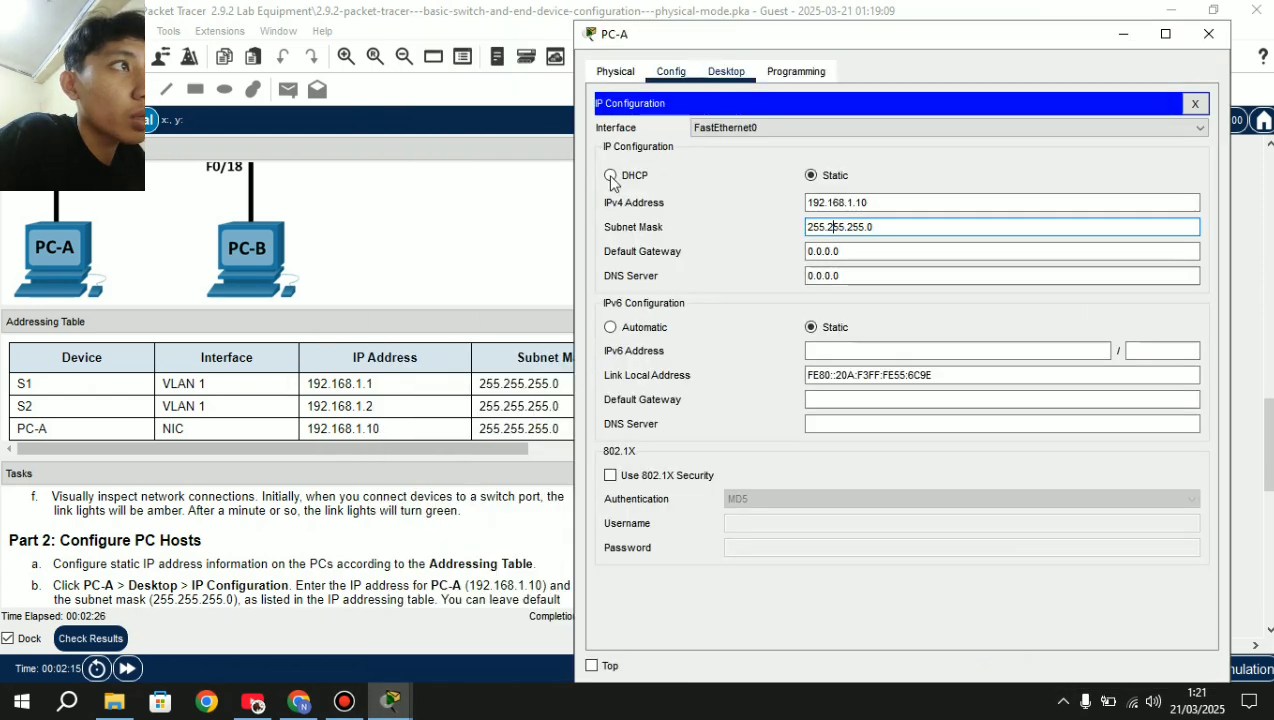
left_click_drag(948, 42, 851, 29)
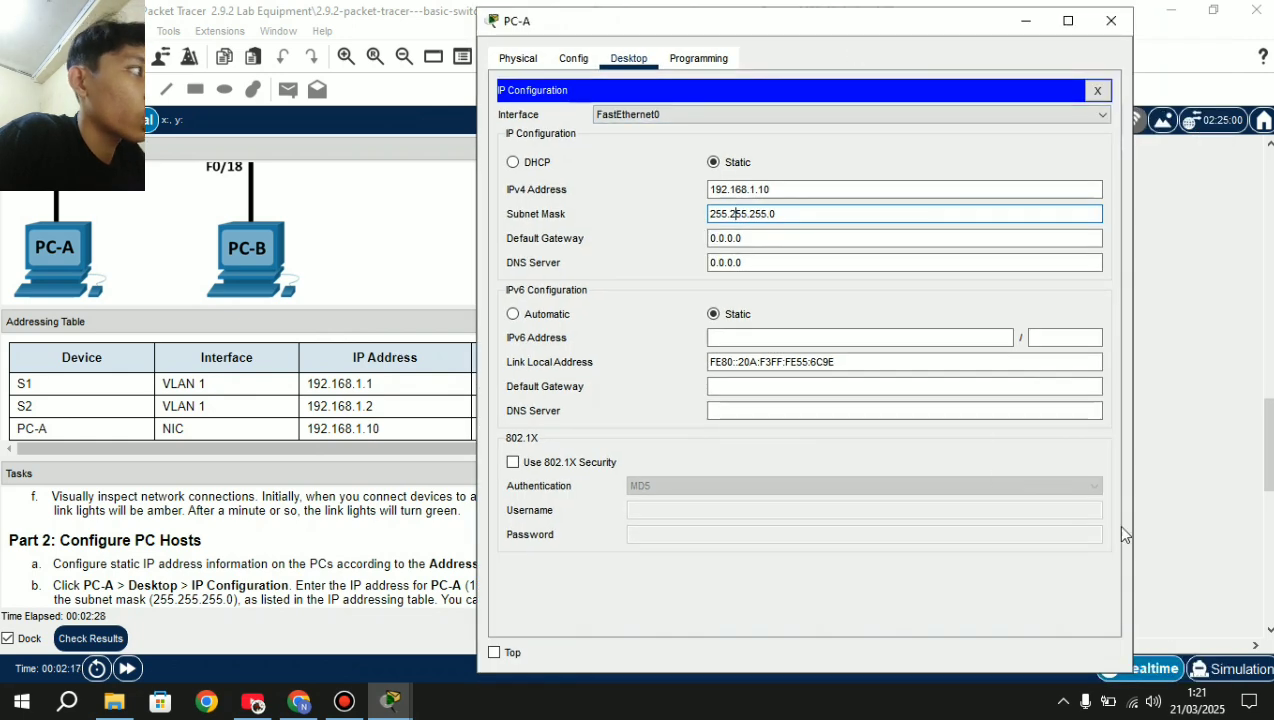
left_click(1103, 33)
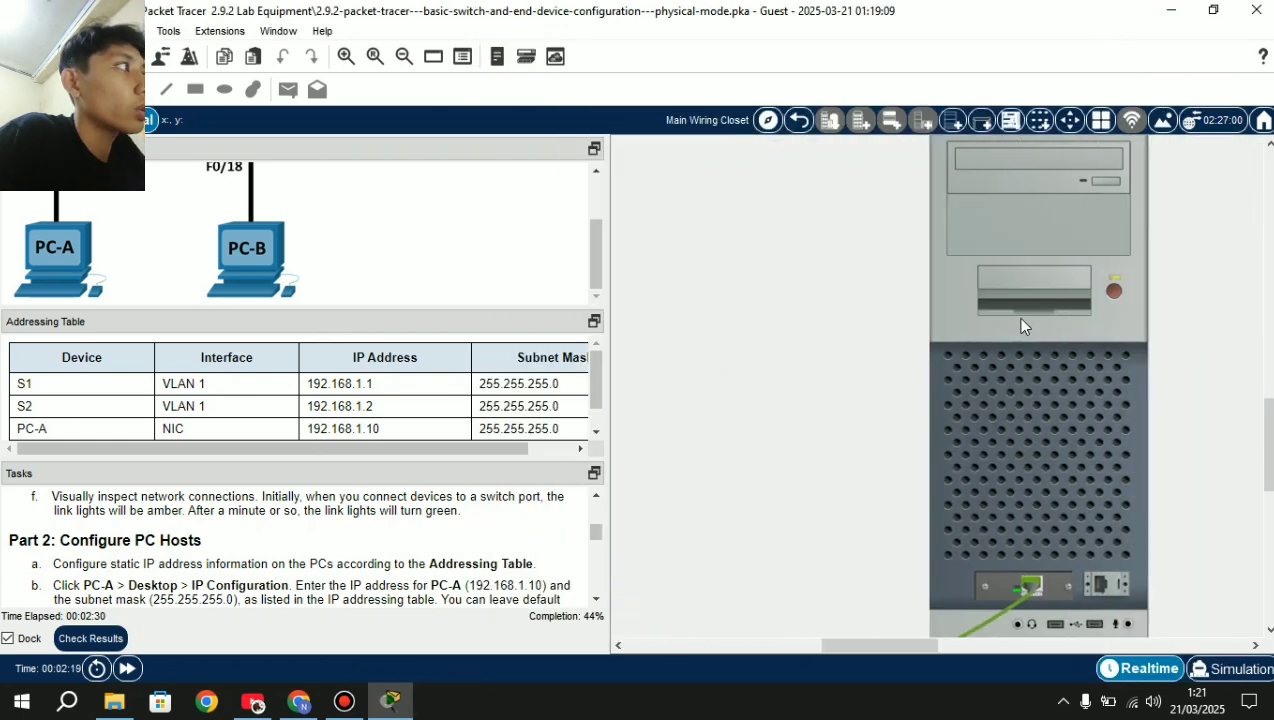
Assign PC-B the static IP 192.168.1.11 with mask 255.255.255.0 and close its window.
left_click(1040, 427)
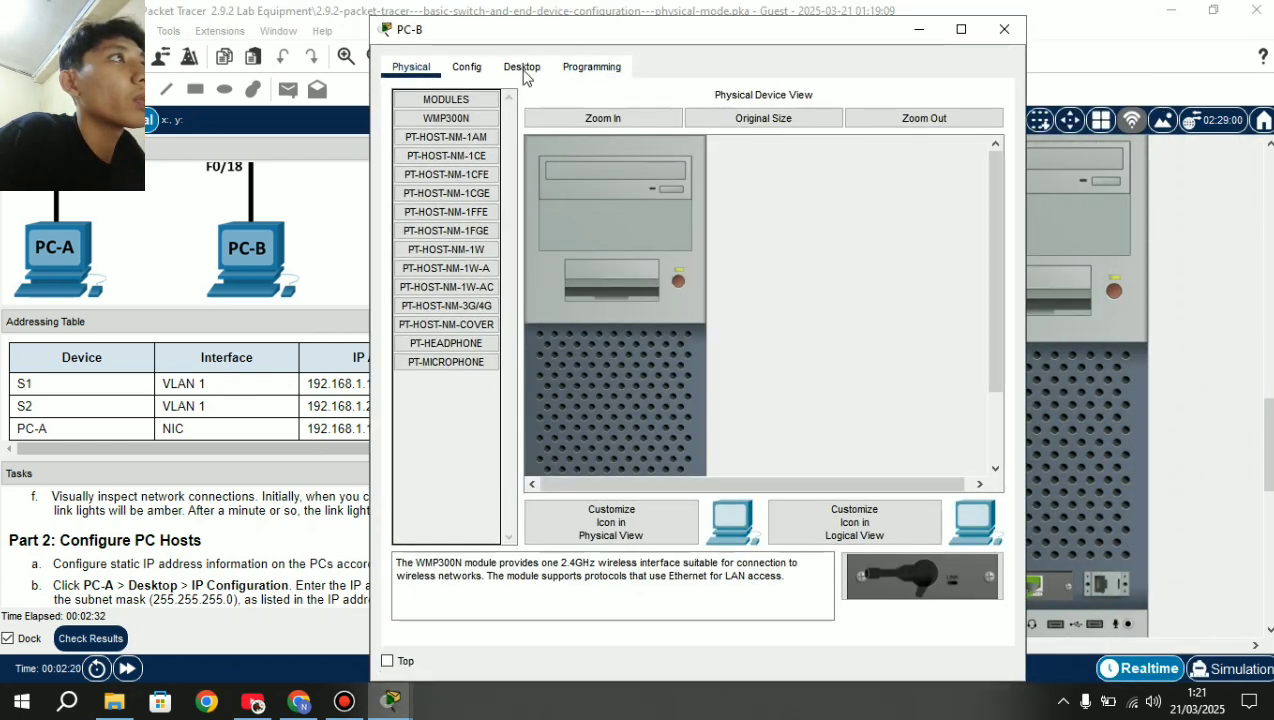
left_click(521, 70)
left_click(469, 134)
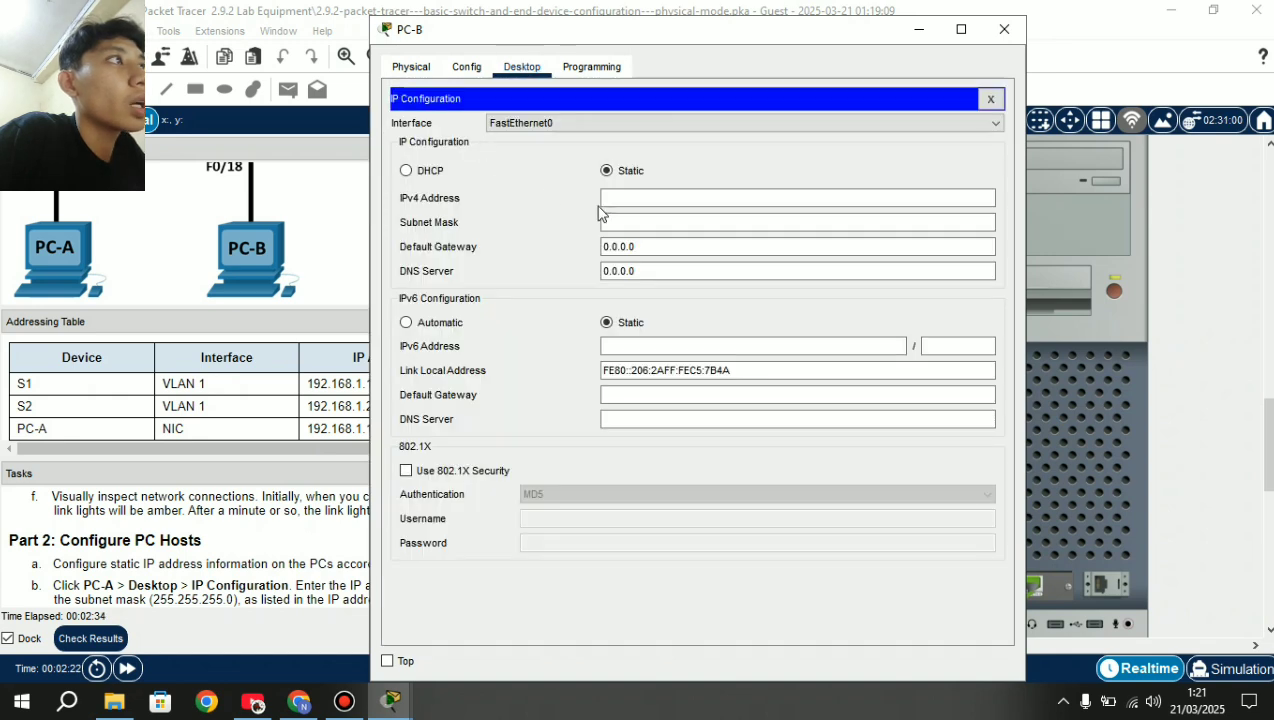
left_click(619, 202)
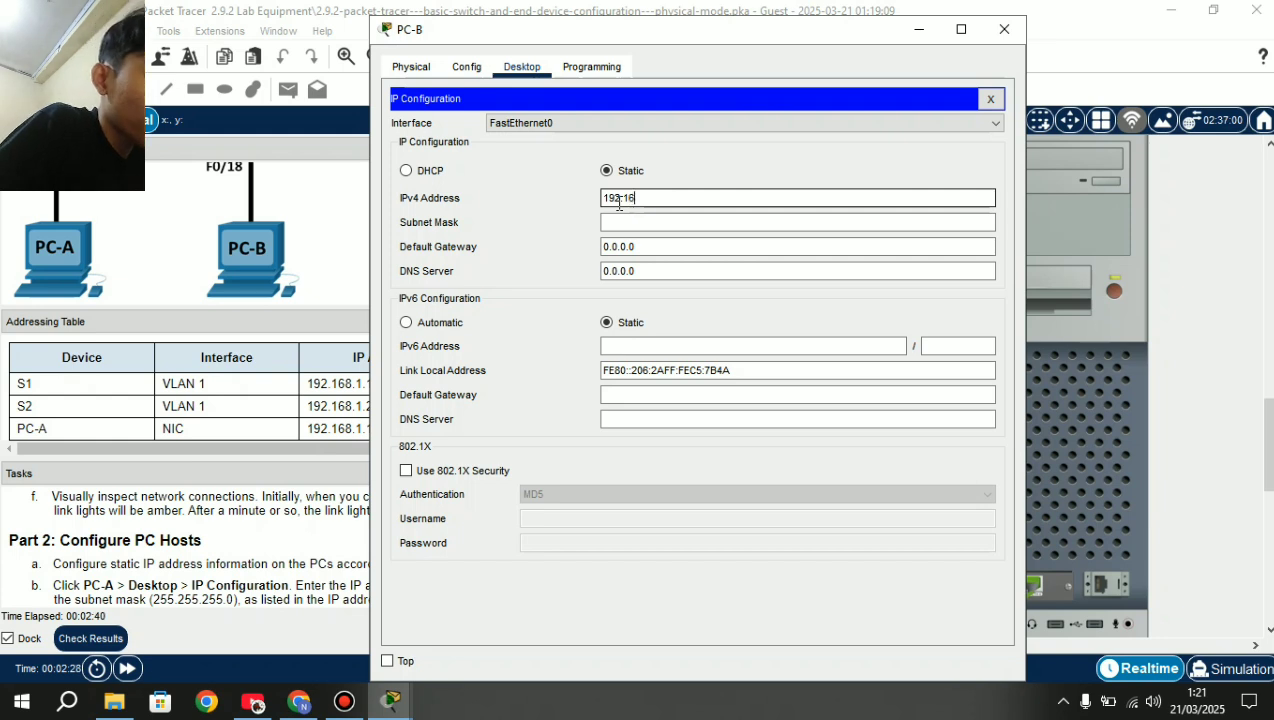
type("192.168.1.11")
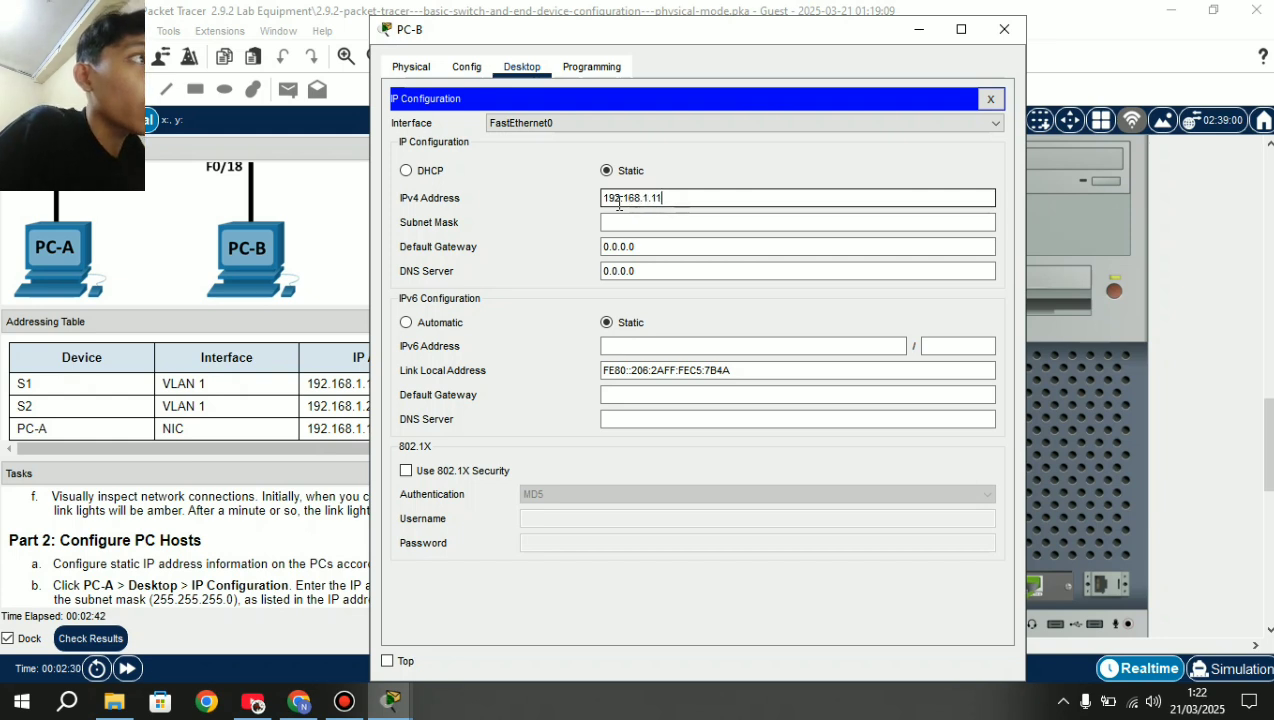
left_click(612, 221)
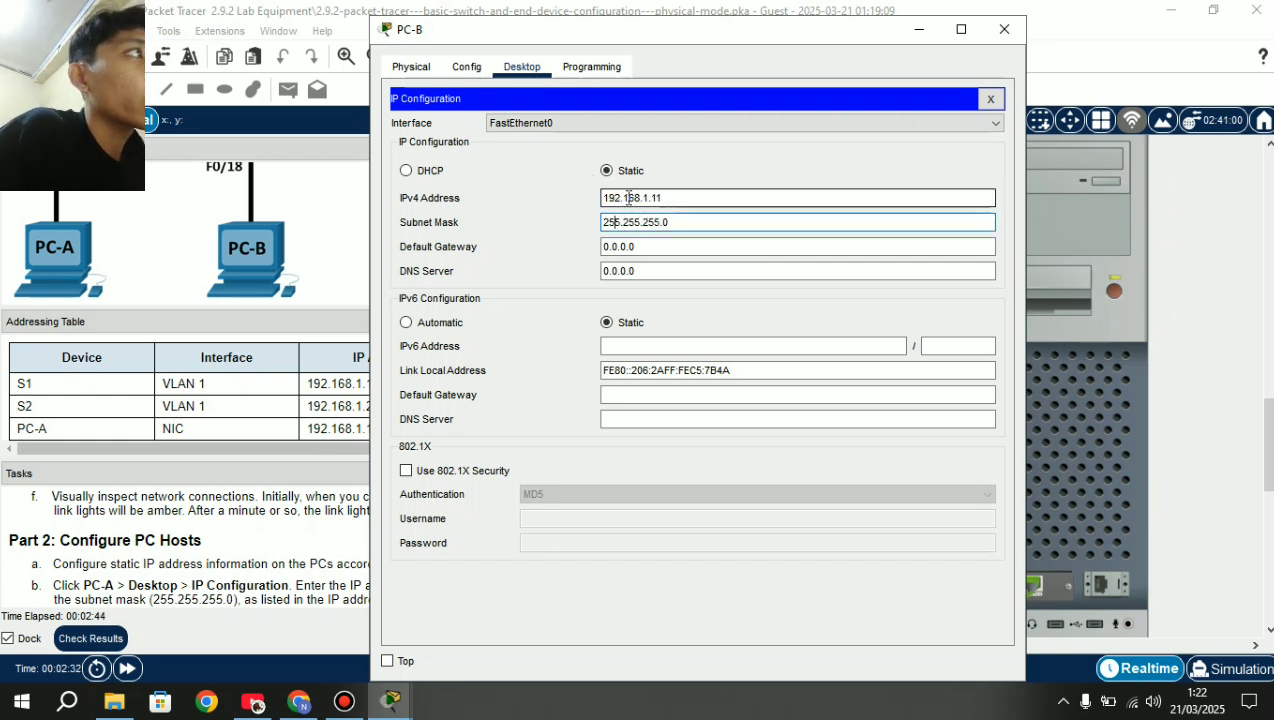
left_click(1004, 30)
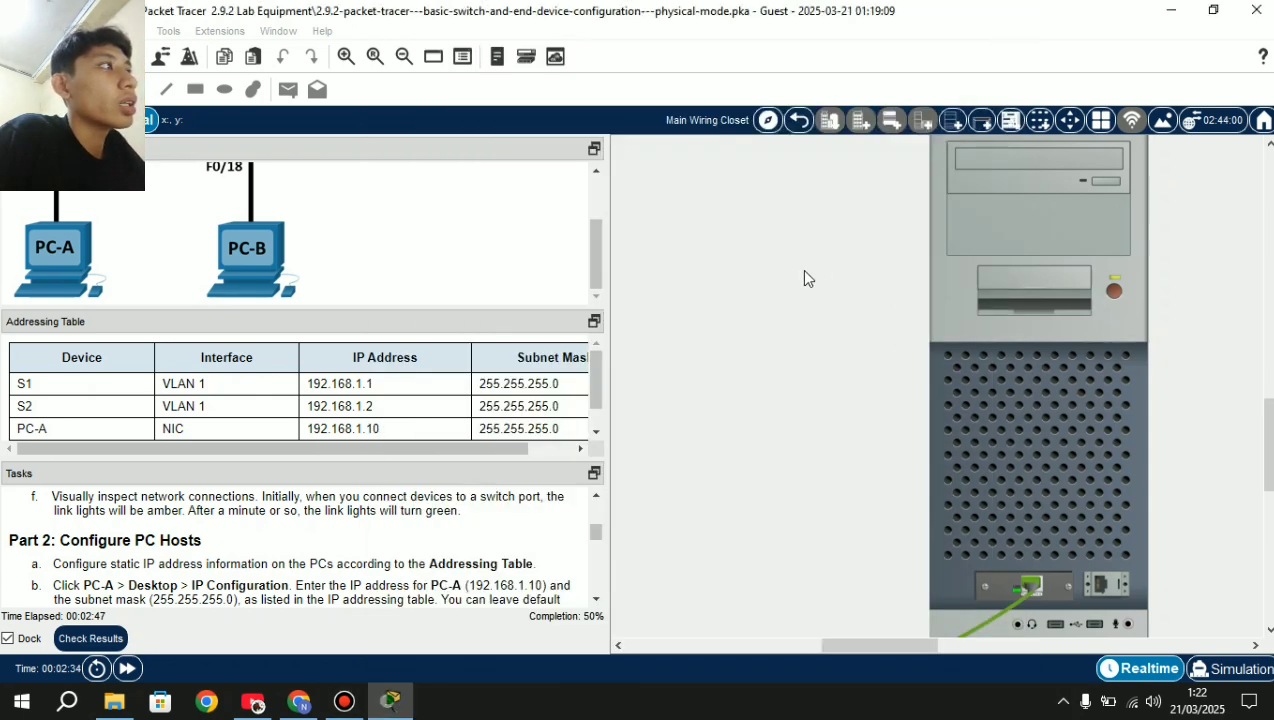
scroll(800, 269, "left", 3)
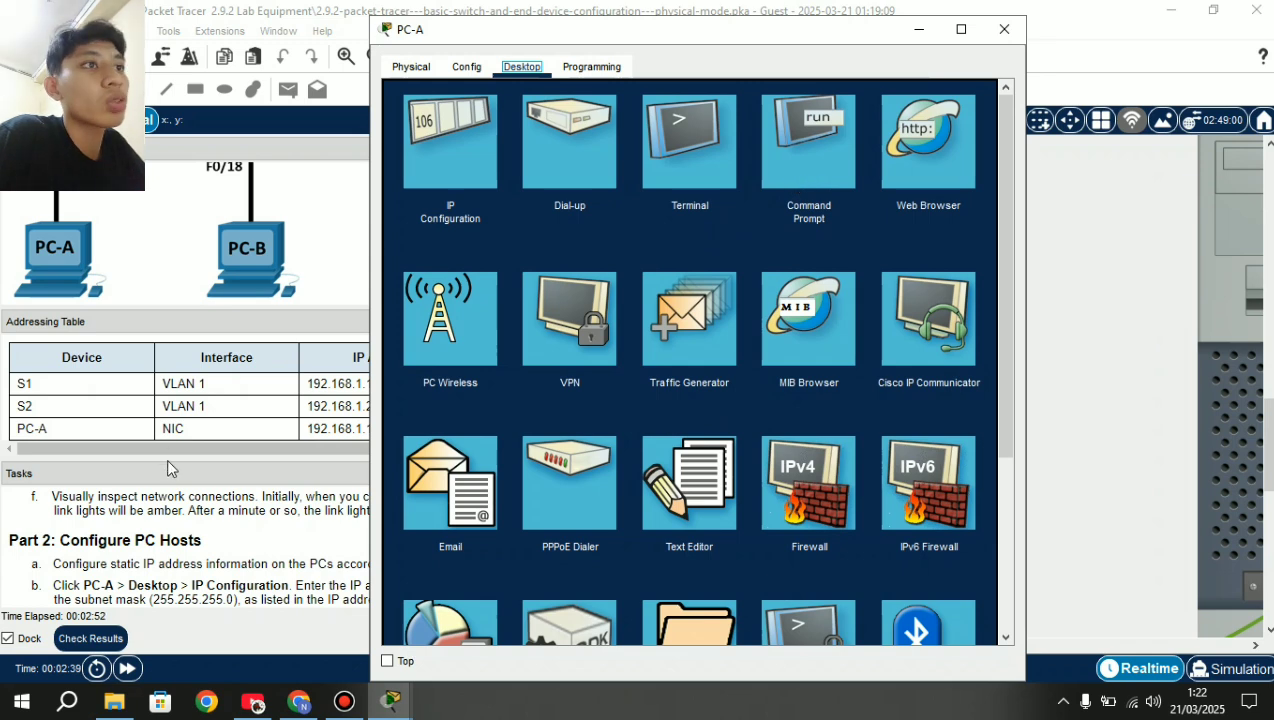
scroll(160, 560, "down", 5)
Ping 192.168.1.11 from PC-A's Command Prompt, confirming 4 replies with 0% loss.
scroll(152, 557, "down", 3)
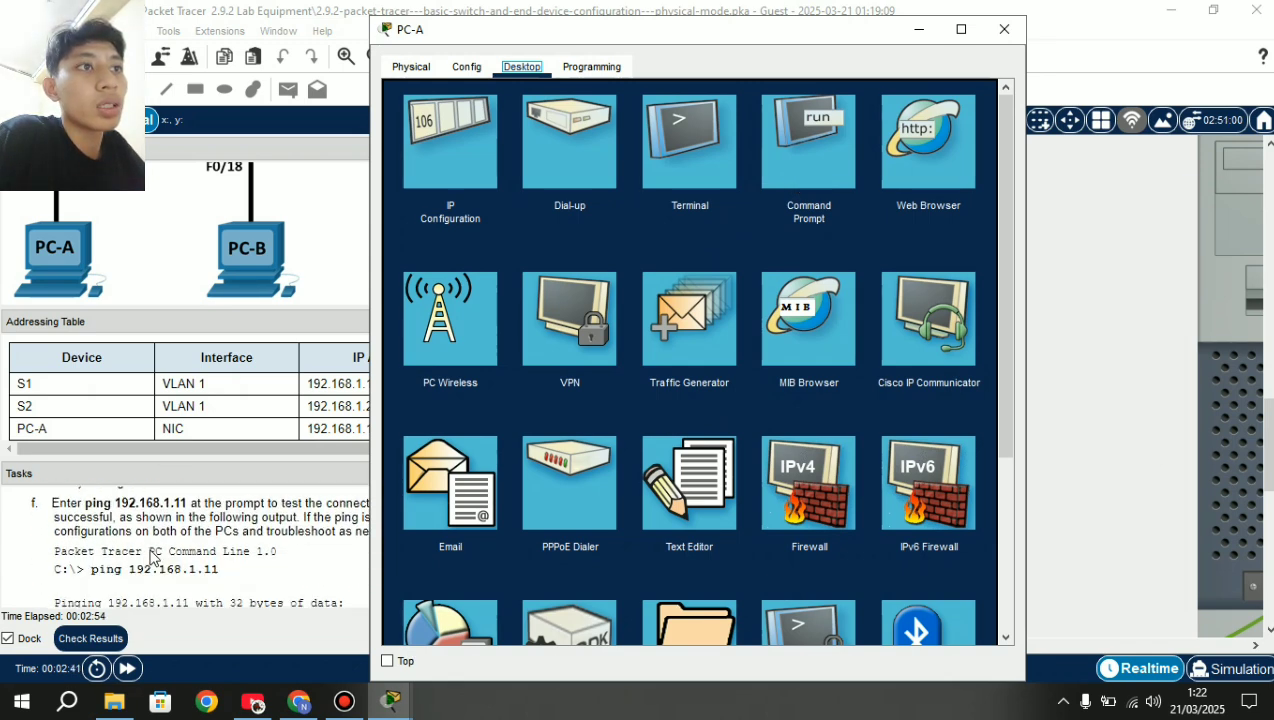
left_click(783, 168)
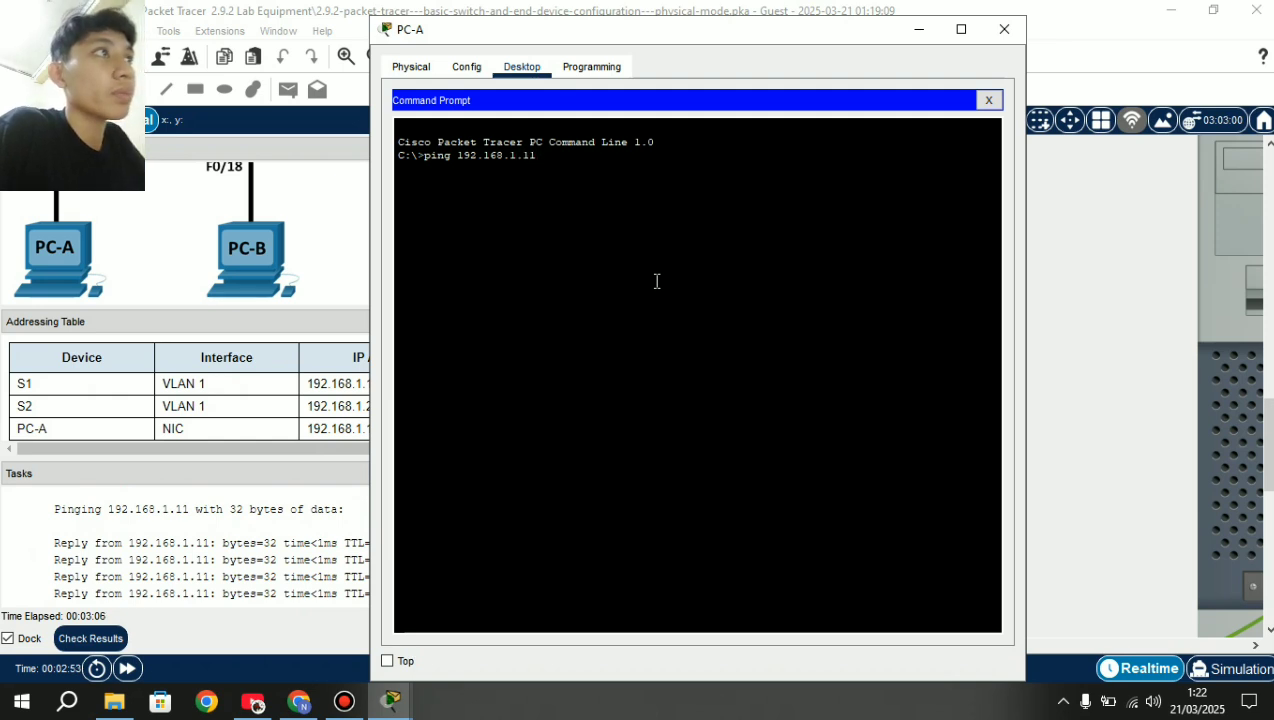
key("Return")
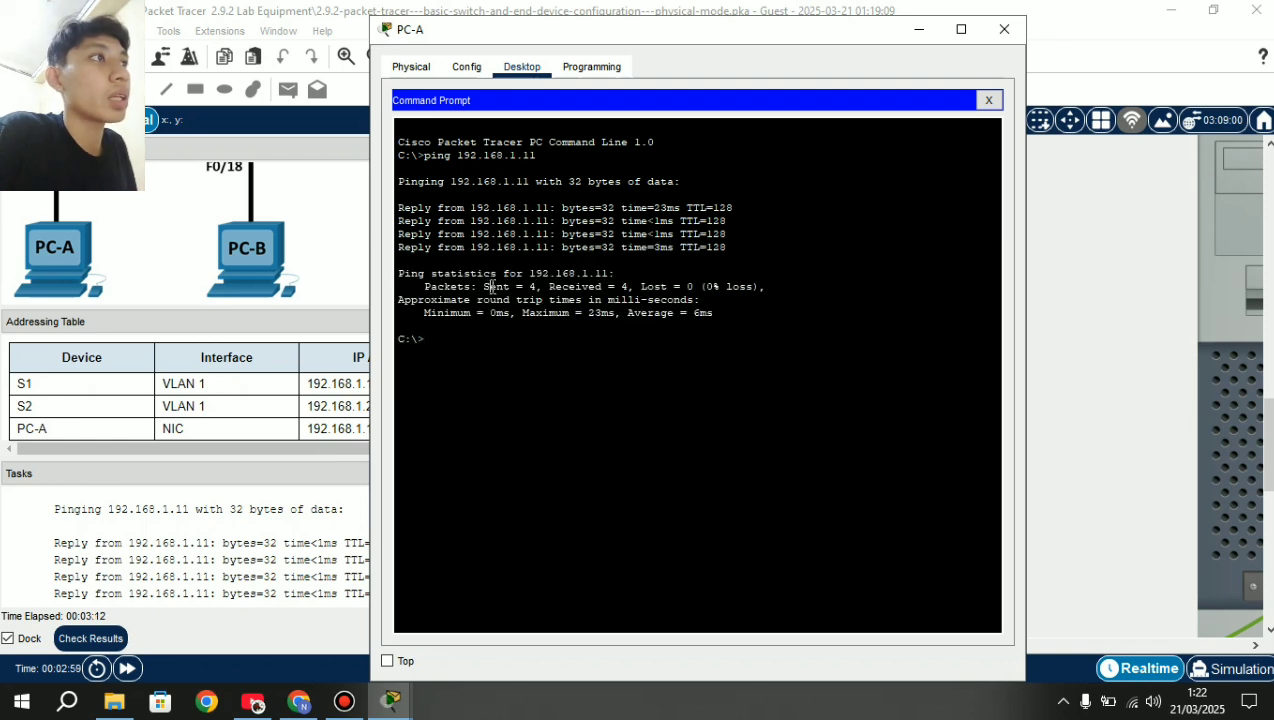
left_click_drag(474, 287, 756, 289)
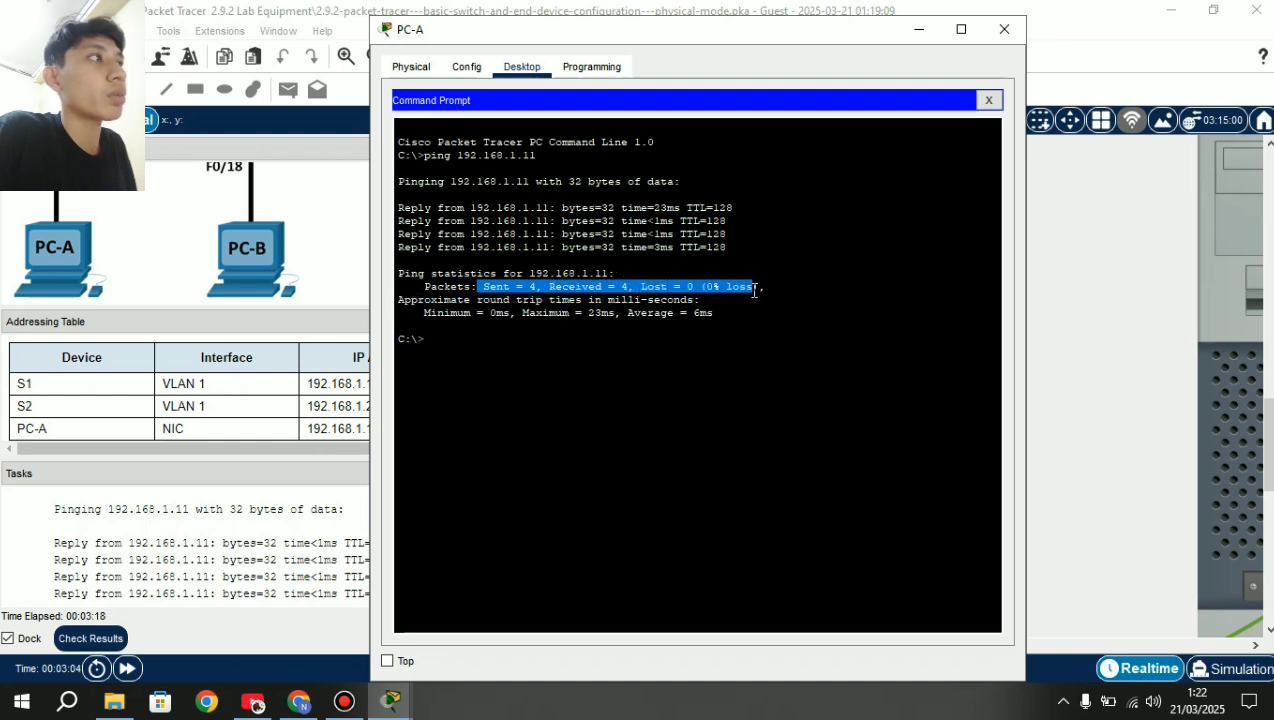
left_click(714, 293)
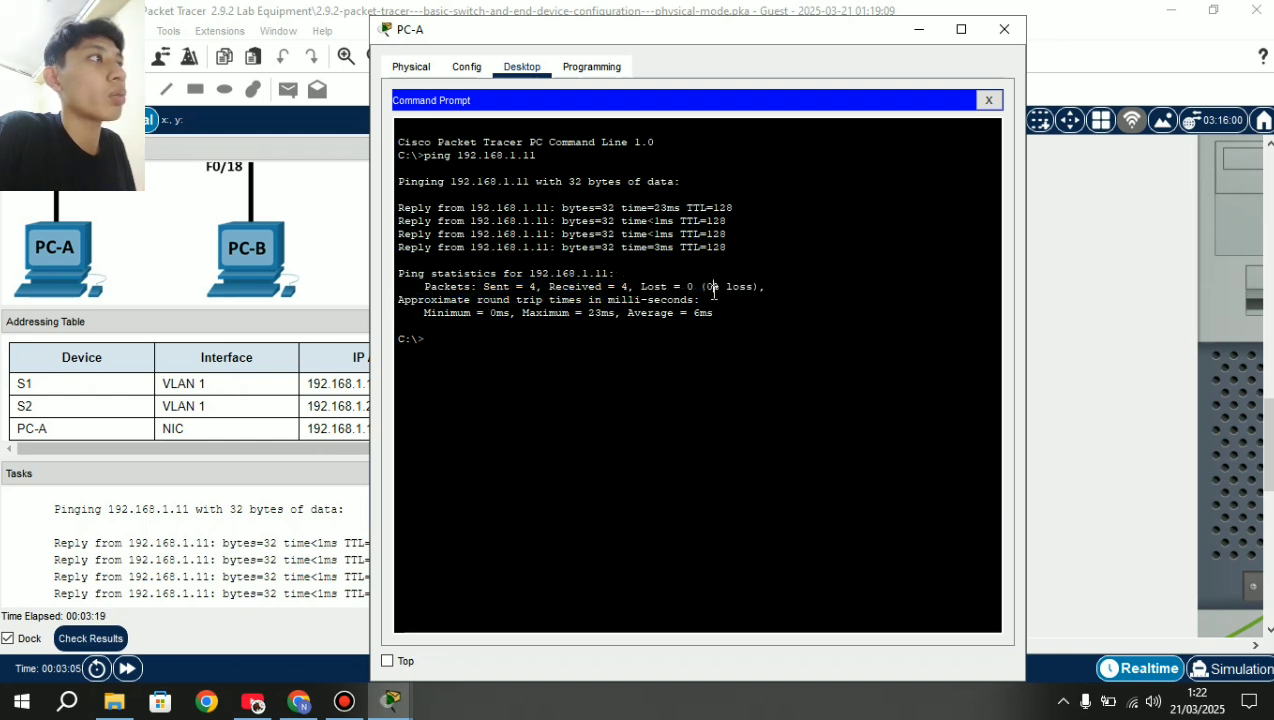
left_click(1004, 29)
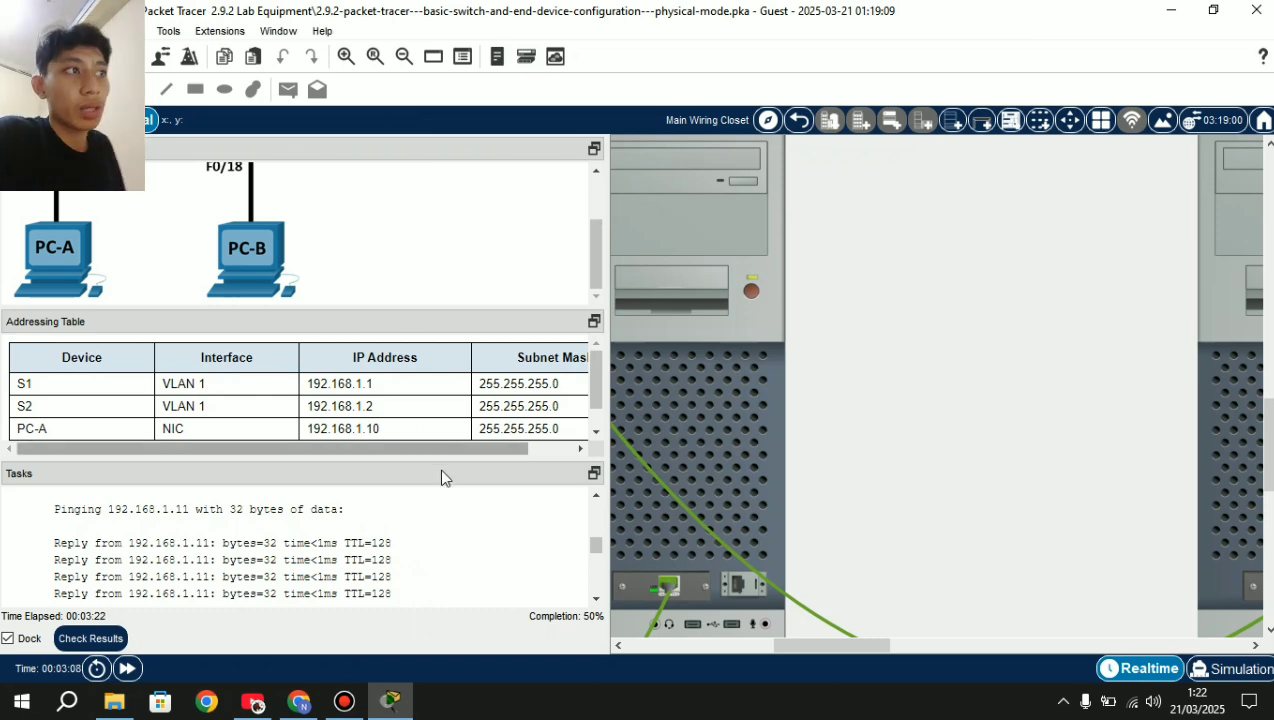
Scroll the Tasks pane to Part 3 and bring the Cable Pegboard into view.
scroll(346, 544, "up", 3)
scroll(346, 544, "up", 3)
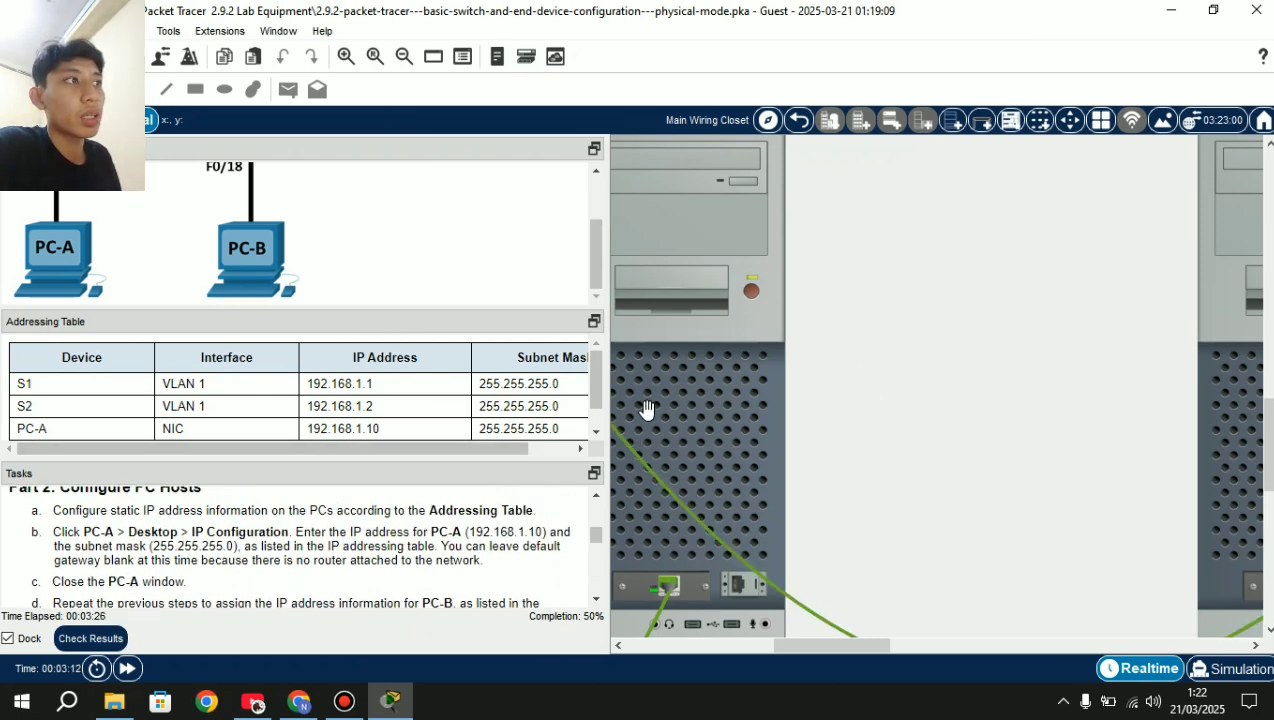
mouse_move(709, 410)
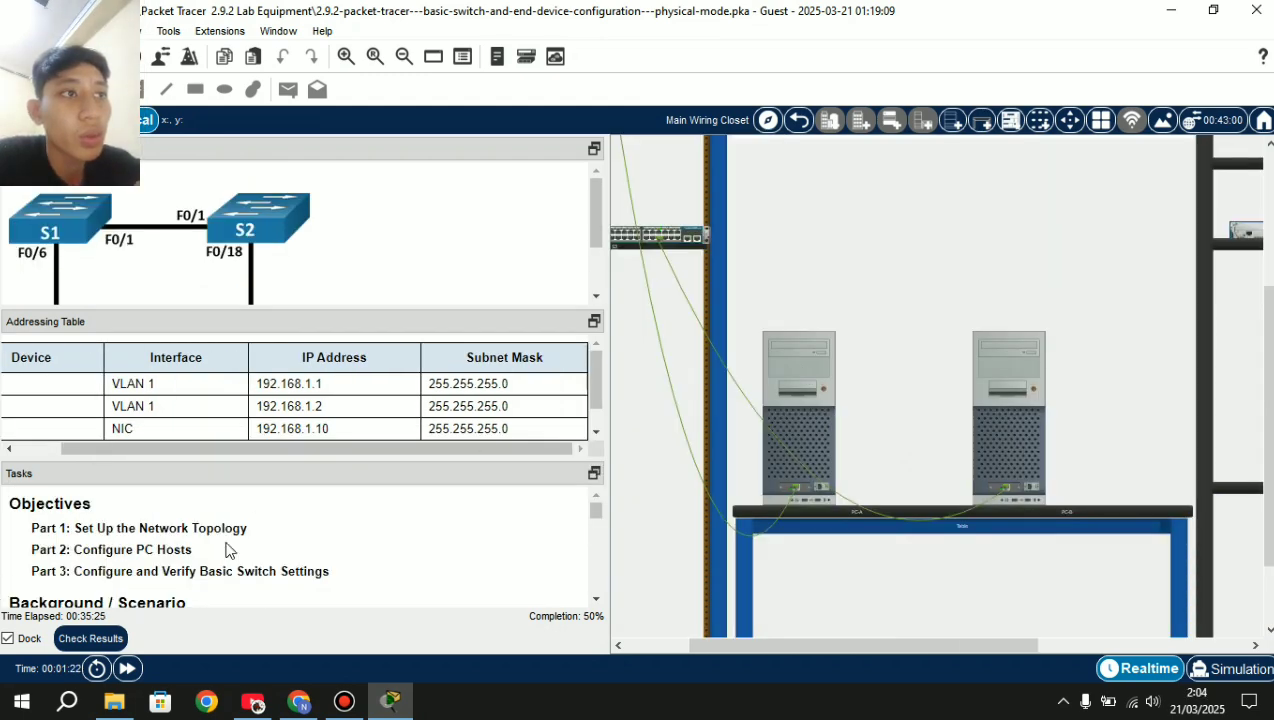
scroll(226, 549, "down", 20)
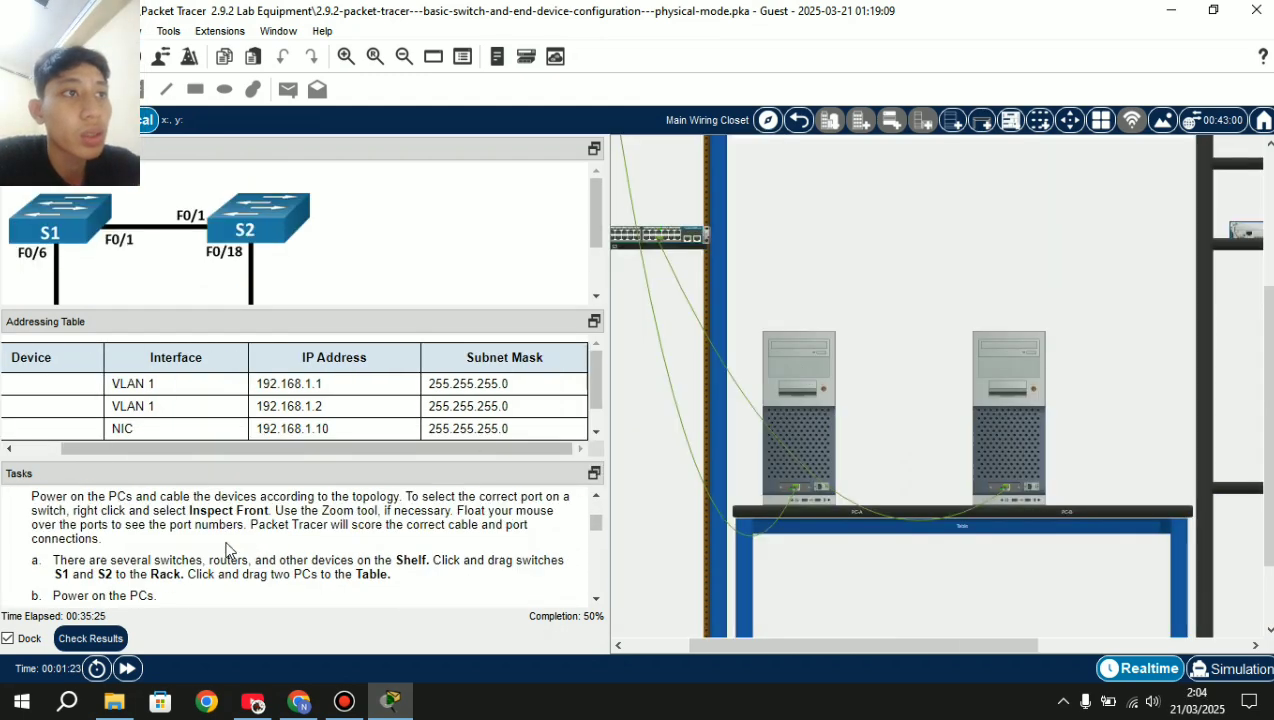
scroll(226, 549, "up", 5)
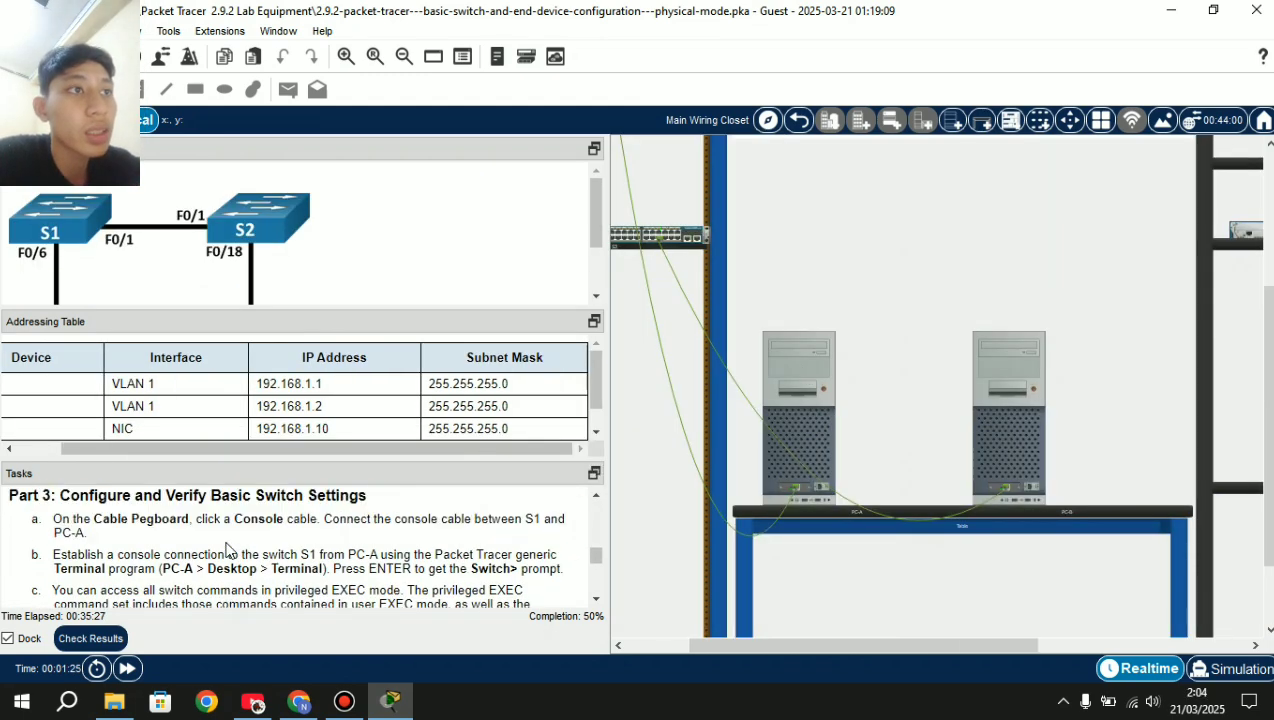
scroll(226, 549, "down", 2)
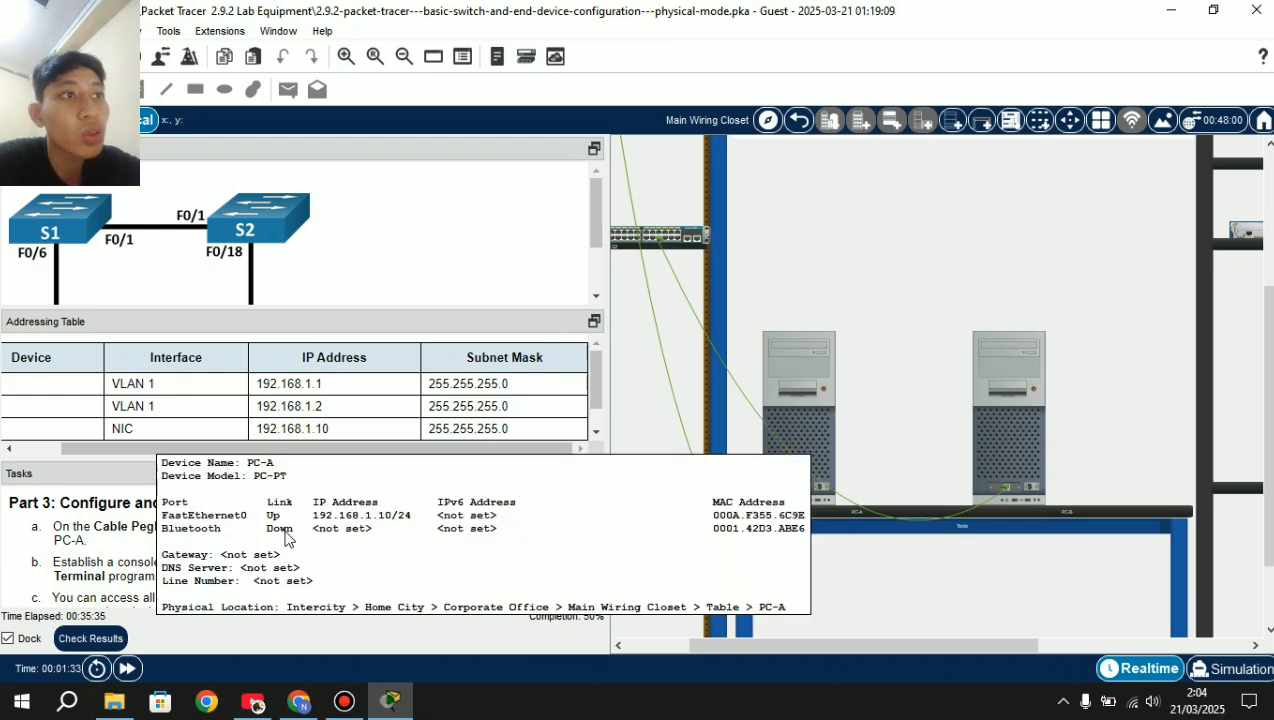
scroll(155, 557, "down", 1)
scroll(155, 557, "down", 1)
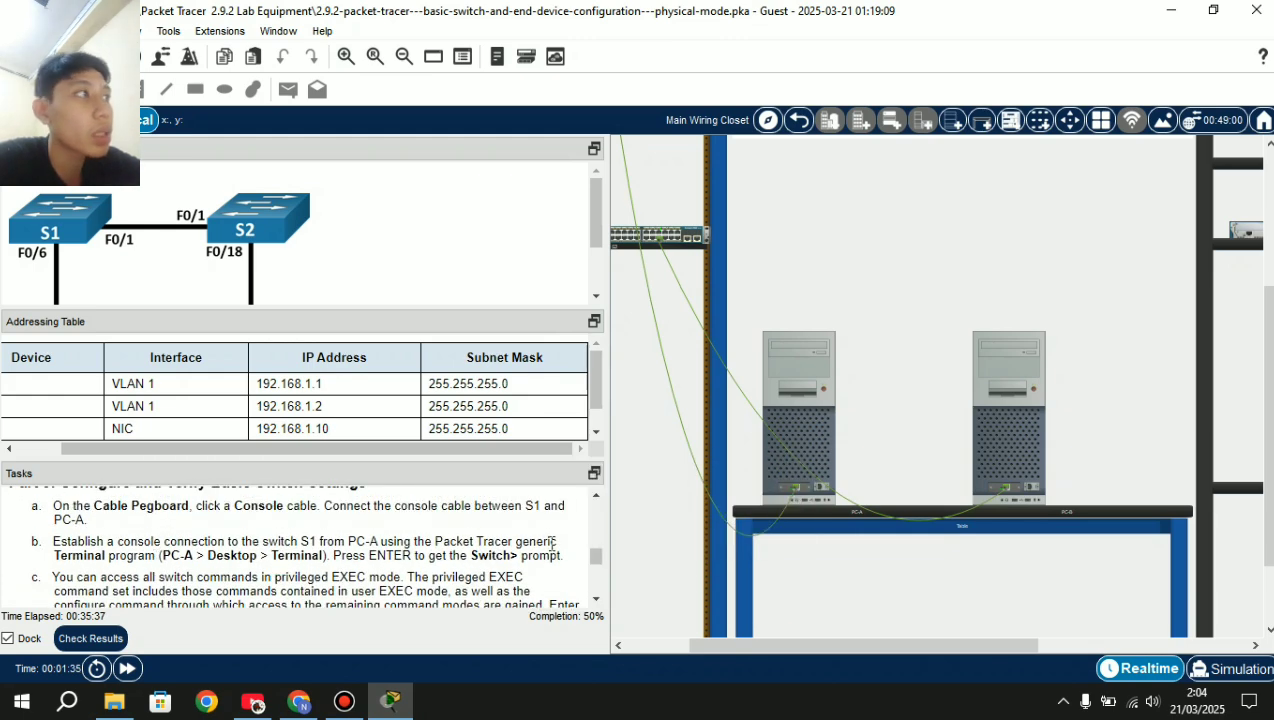
scroll(774, 426, "up", 4)
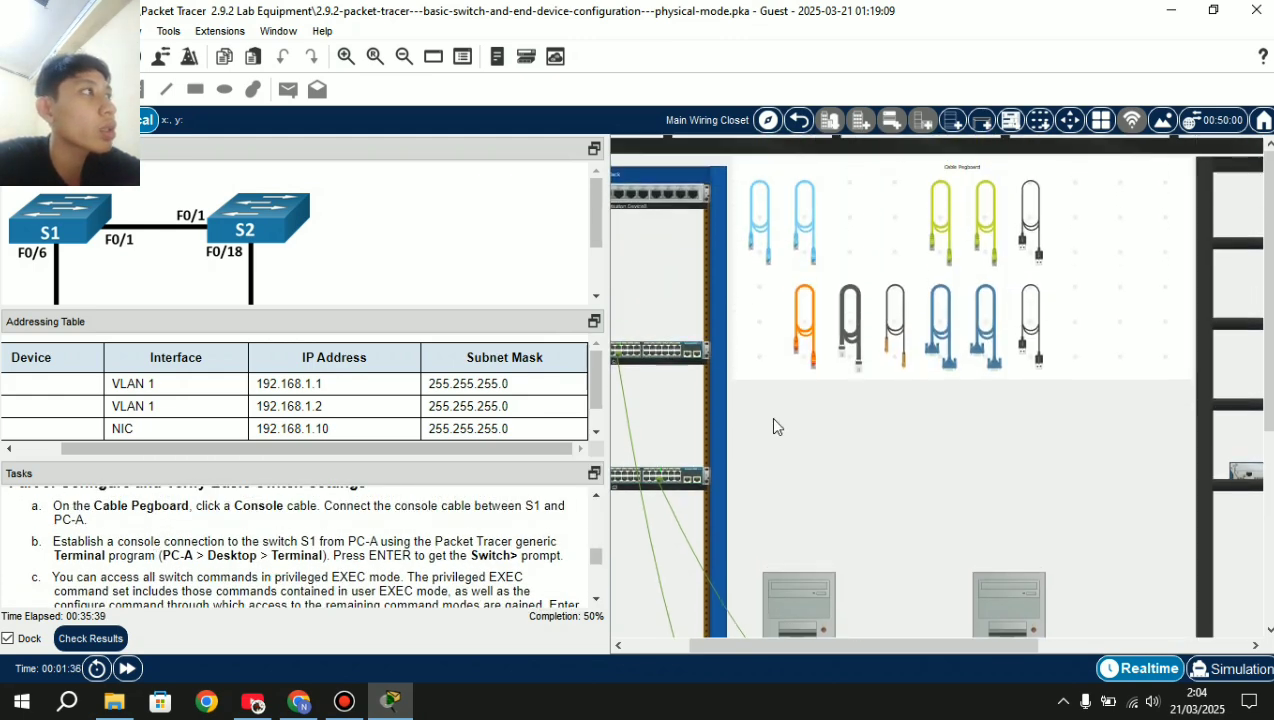
Run a console cable from S1's rear Console port to PC-A's RS-232 port.
left_click(810, 236)
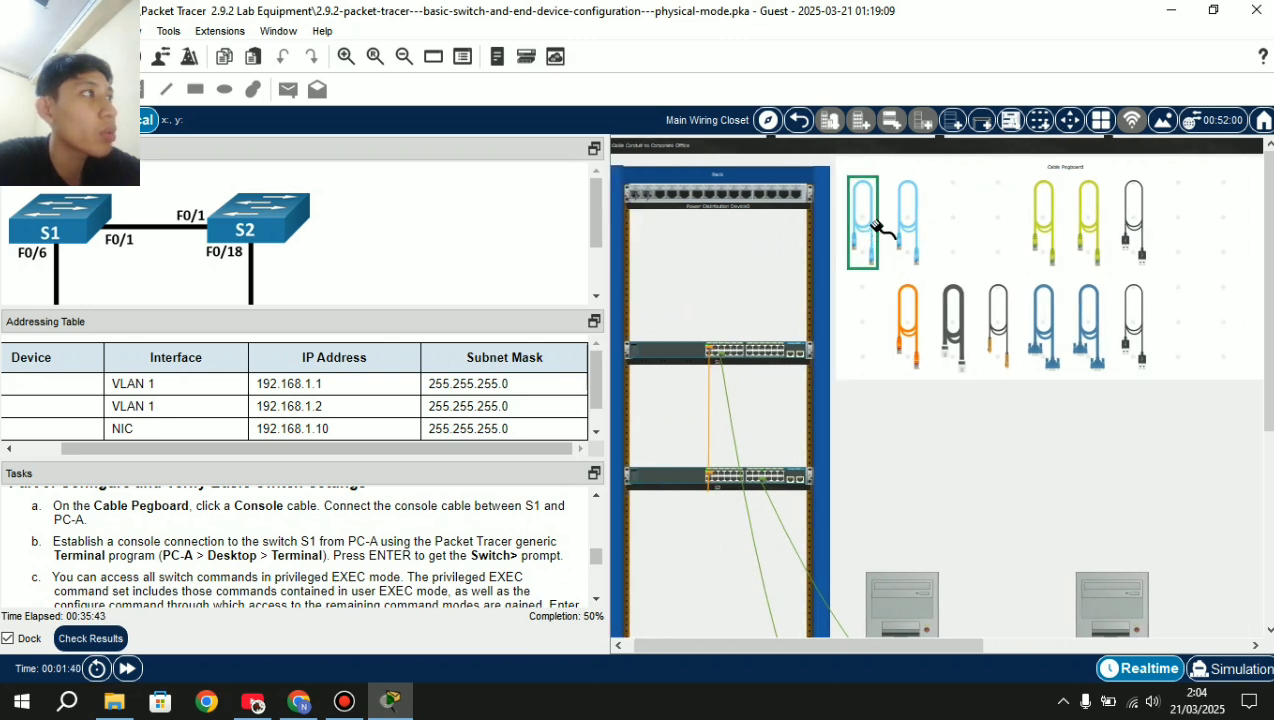
right_click(668, 354)
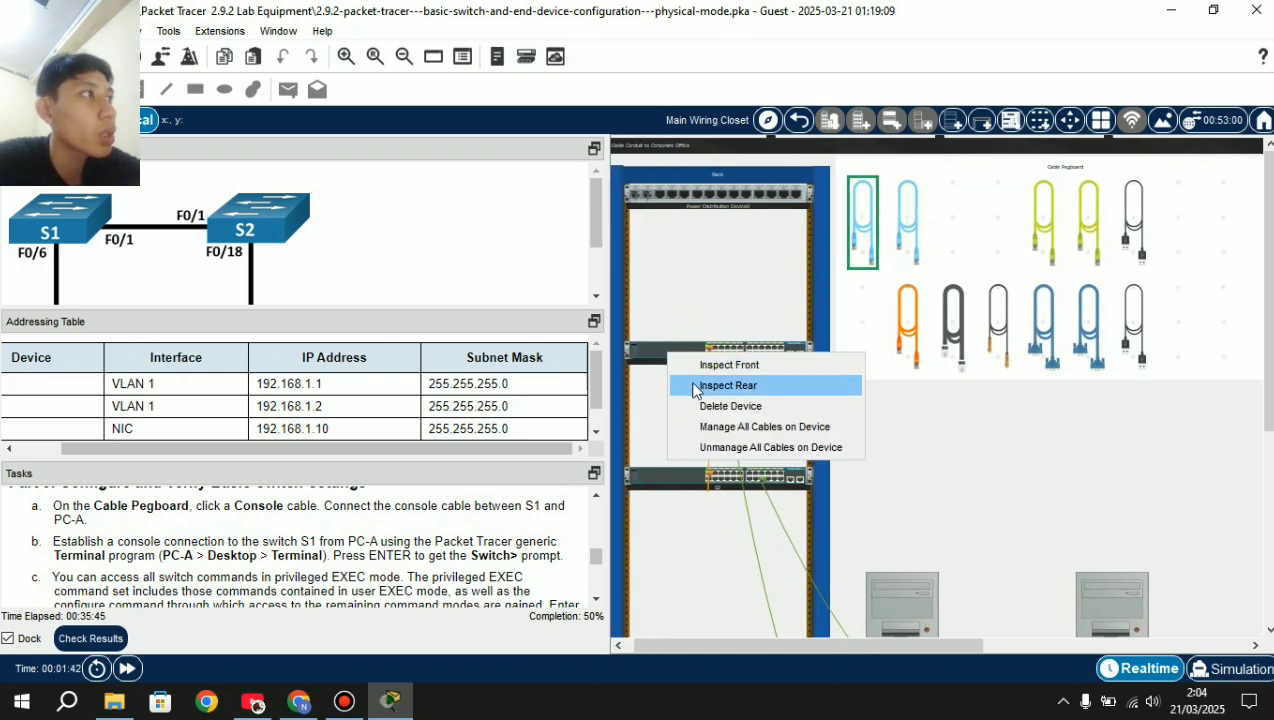
left_click(728, 386)
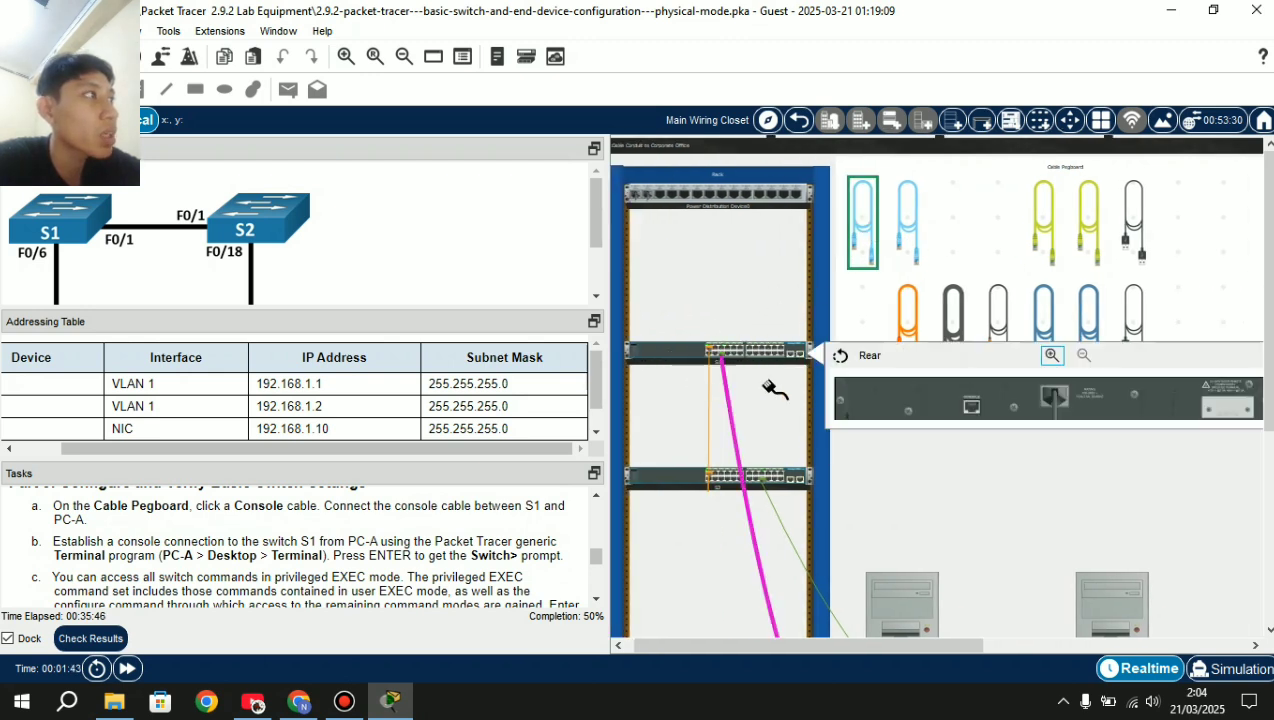
left_click(971, 408)
scroll(935, 413, "down", 3)
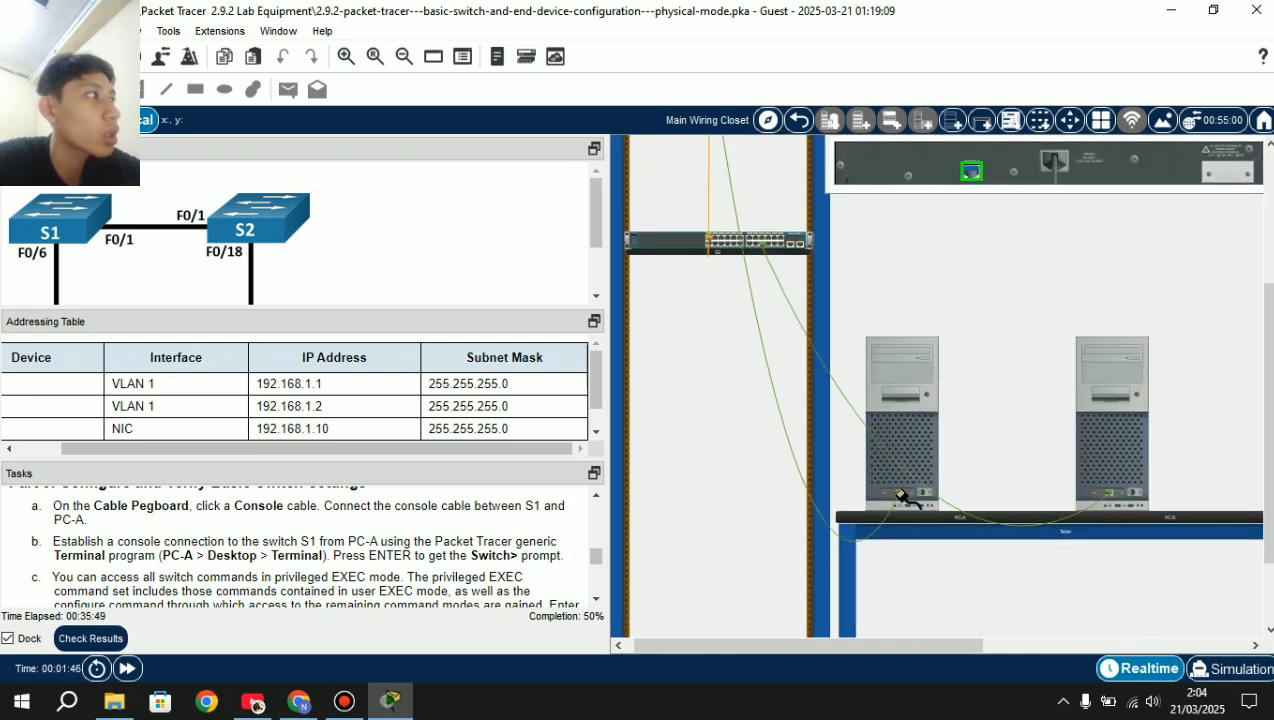
left_click(905, 495)
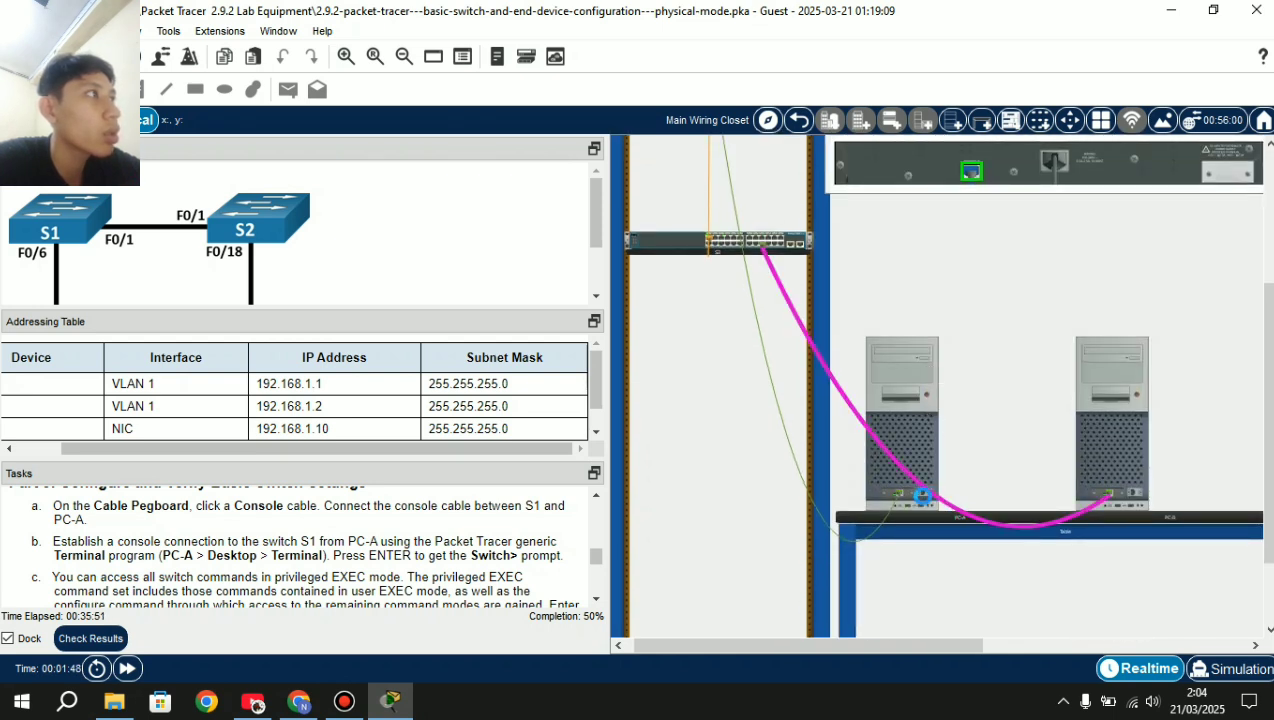
left_click(905, 505)
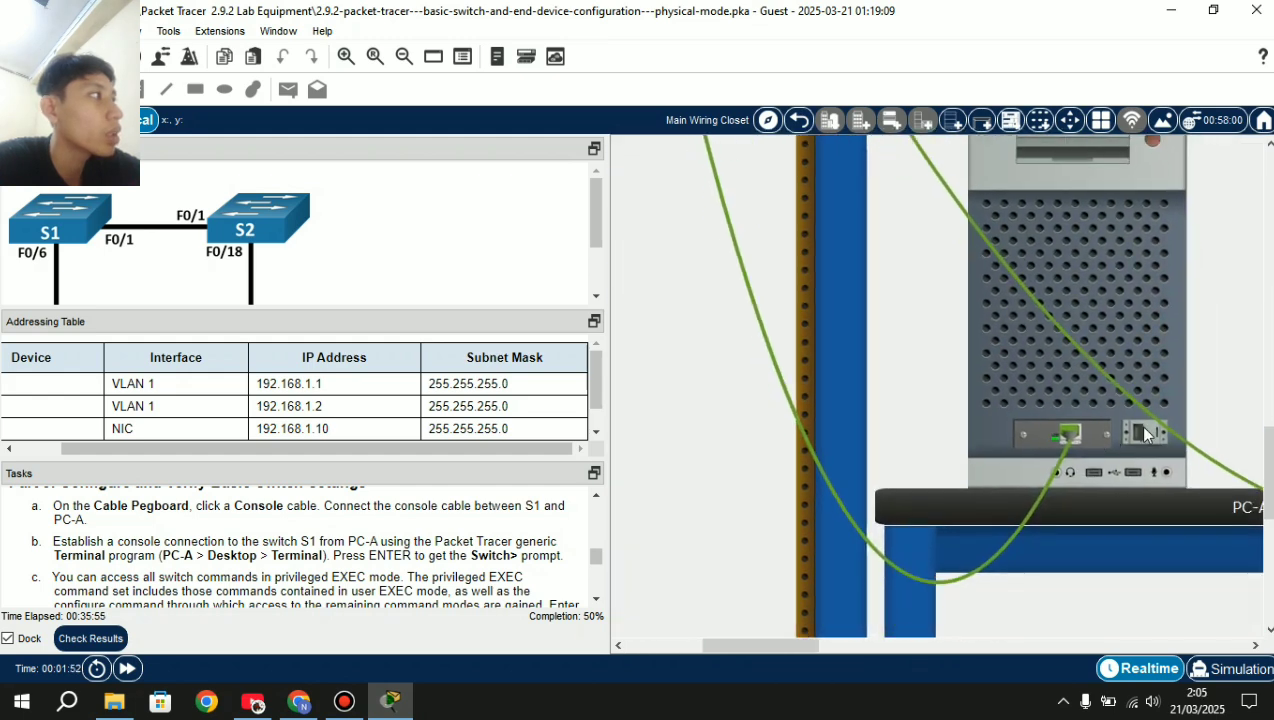
left_click(1142, 438)
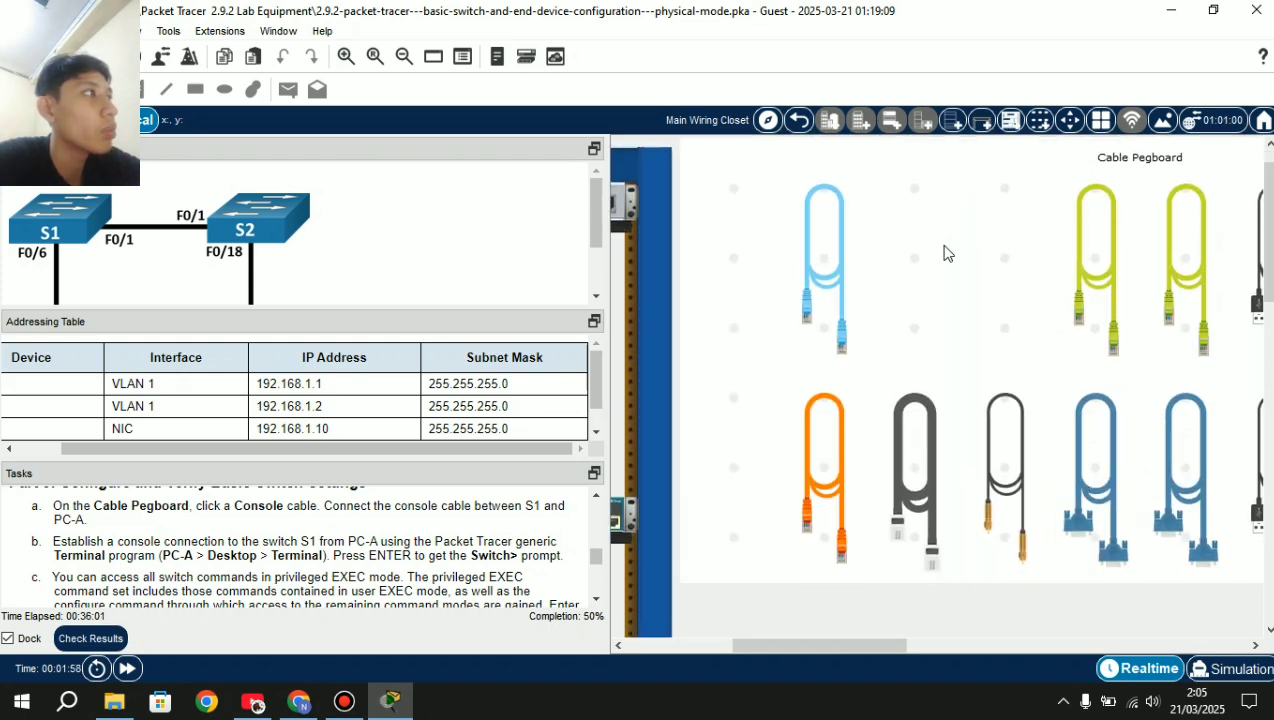
Run a console cable from S2's rear Console port to PC-B's RS-232 port.
scroll(820, 268, "down", 2)
left_click(818, 279)
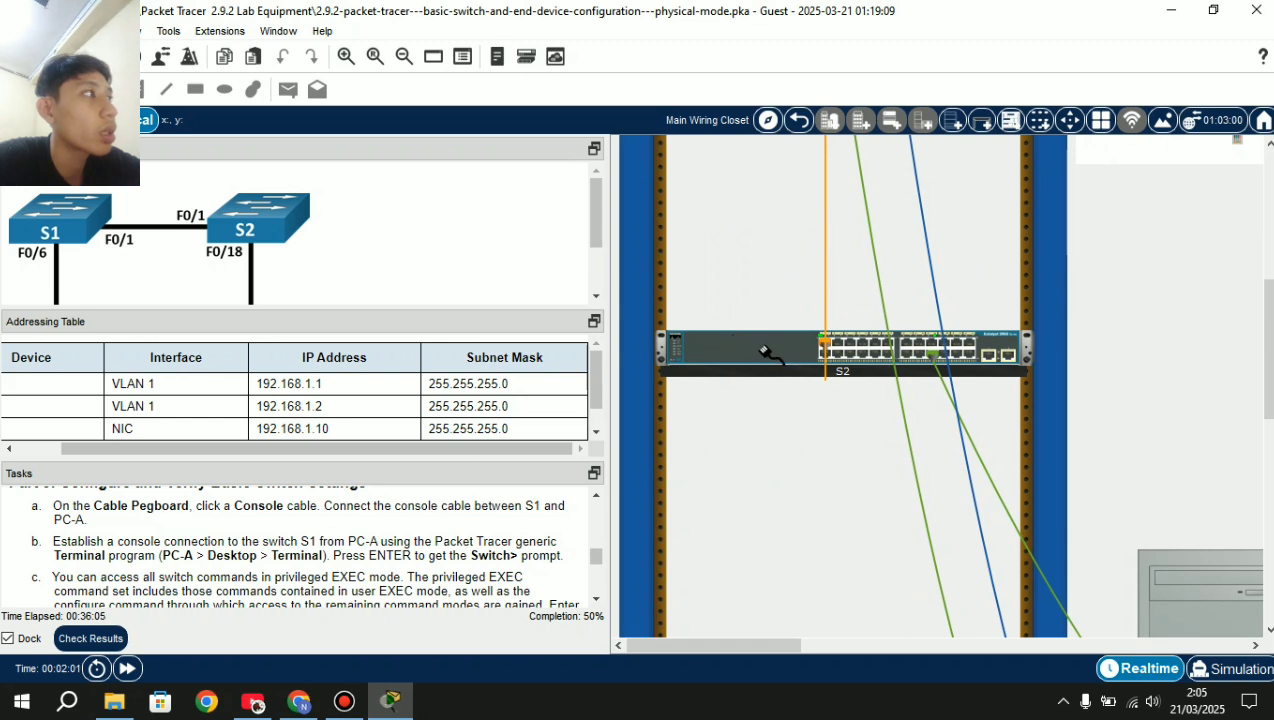
left_click(750, 347)
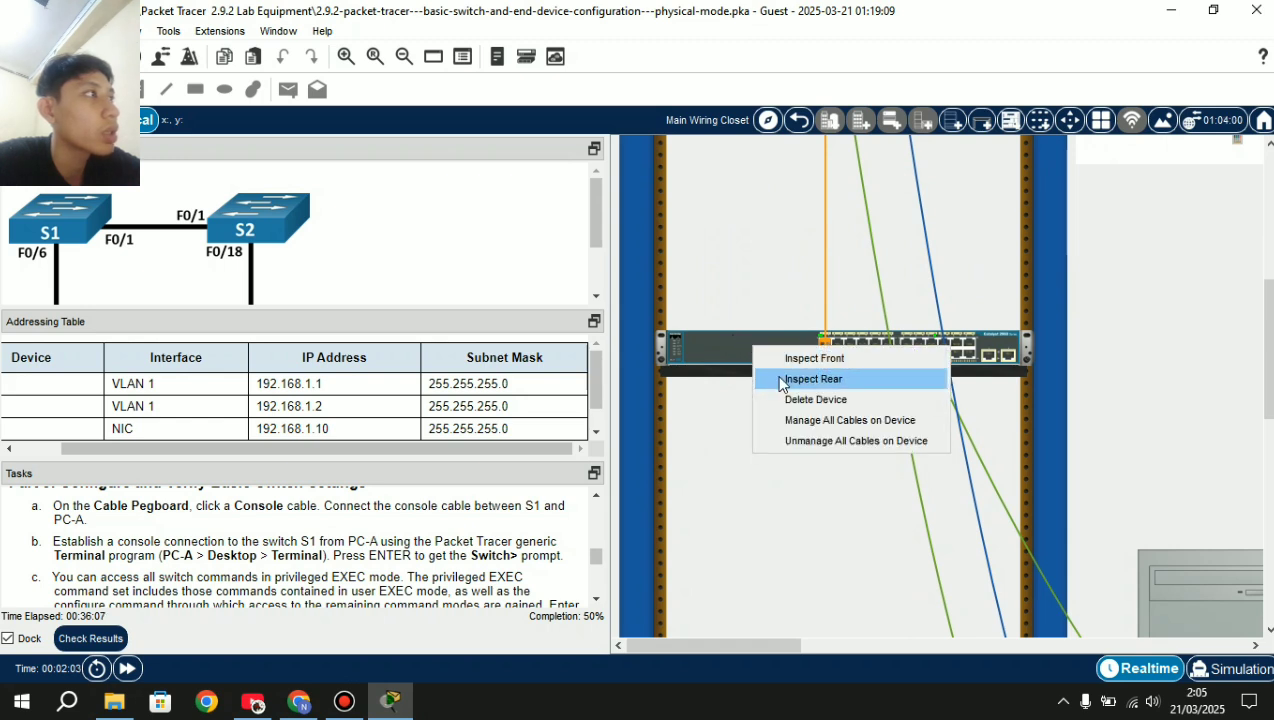
left_click(780, 379)
scroll(957, 406, "right", 3)
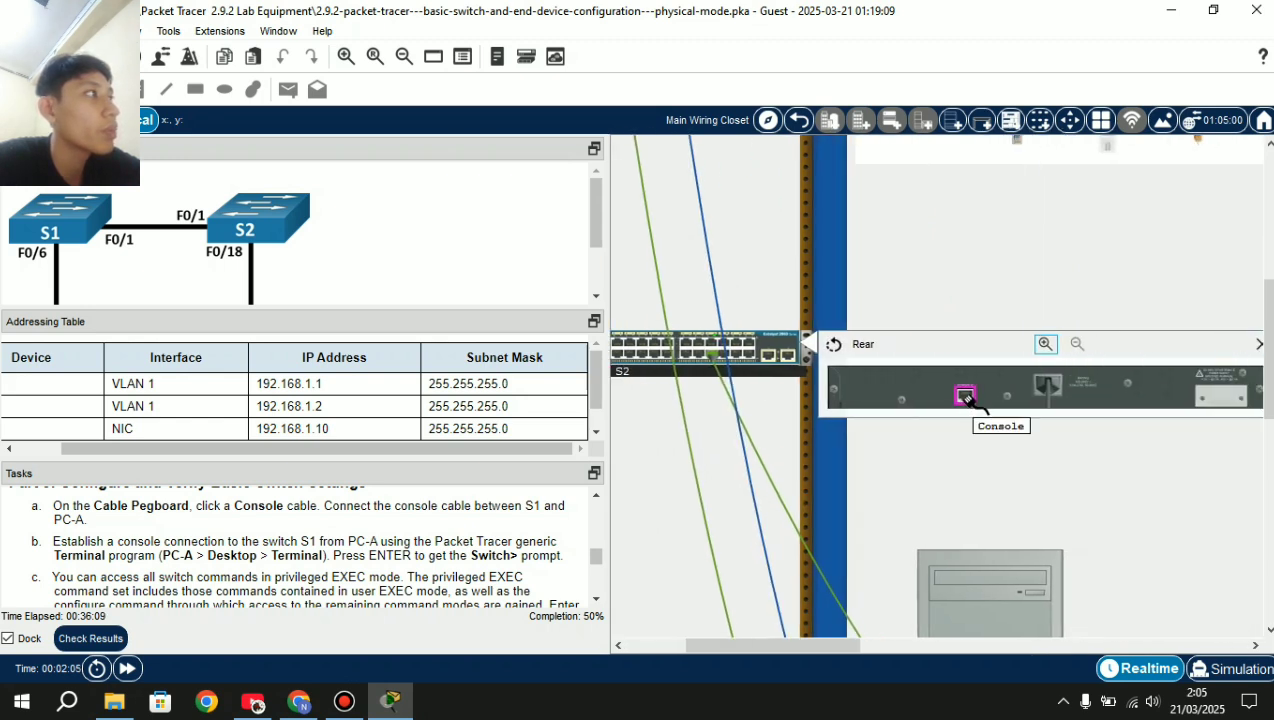
left_click(964, 396)
scroll(964, 396, "right", 5)
scroll(973, 402, "down", 8)
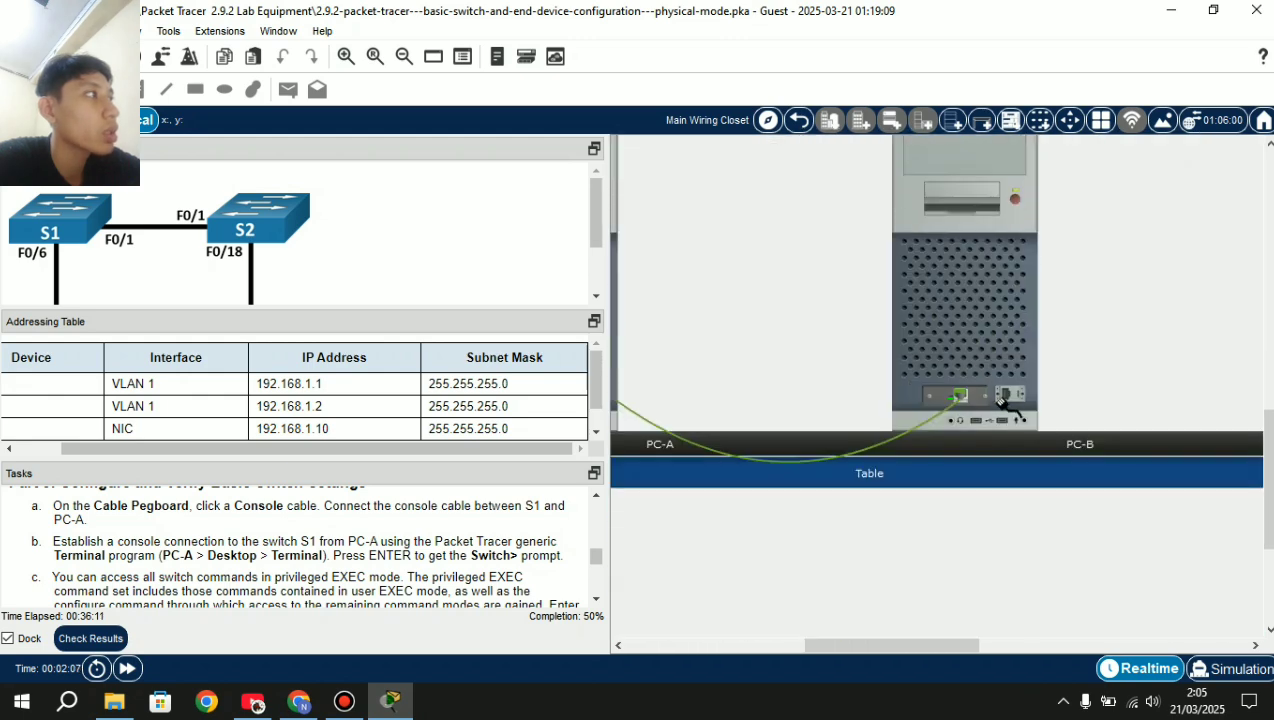
left_click(1006, 395)
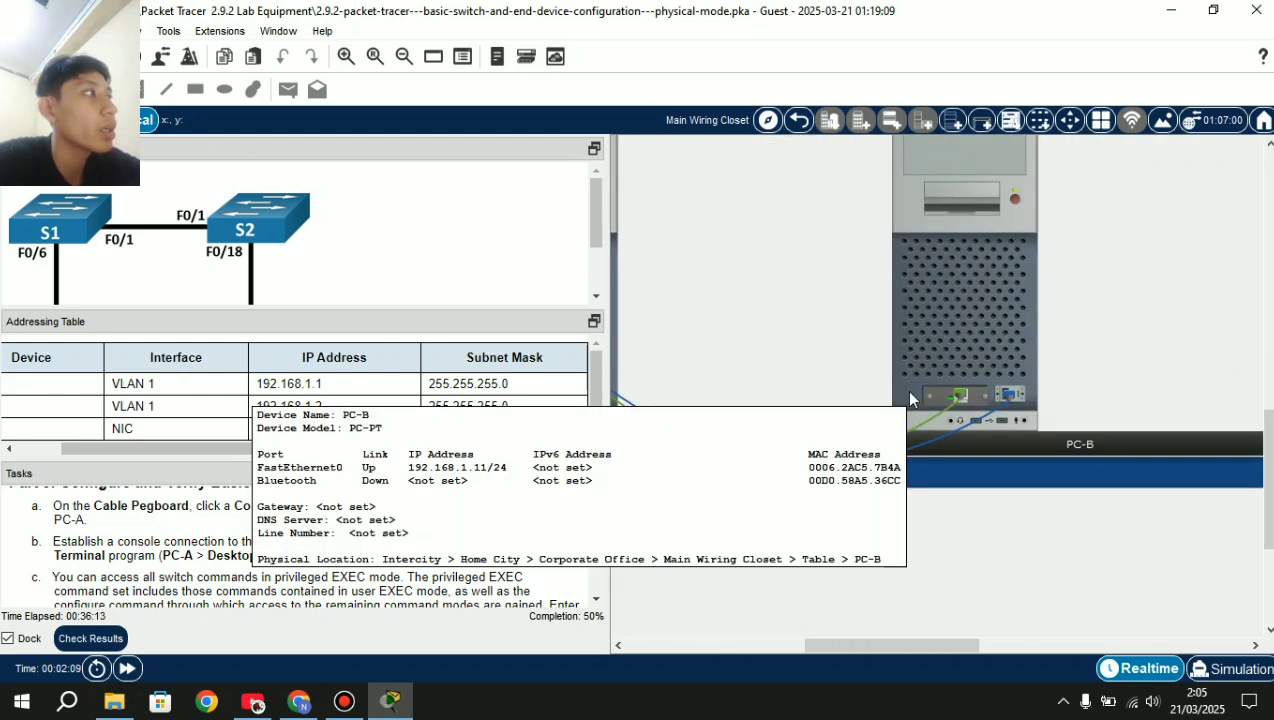
Pan back across the wiring closet and bring up PC-A's device window.
scroll(907, 392, "up", 3)
scroll(907, 392, "left", 3)
scroll(907, 400, "left", 5)
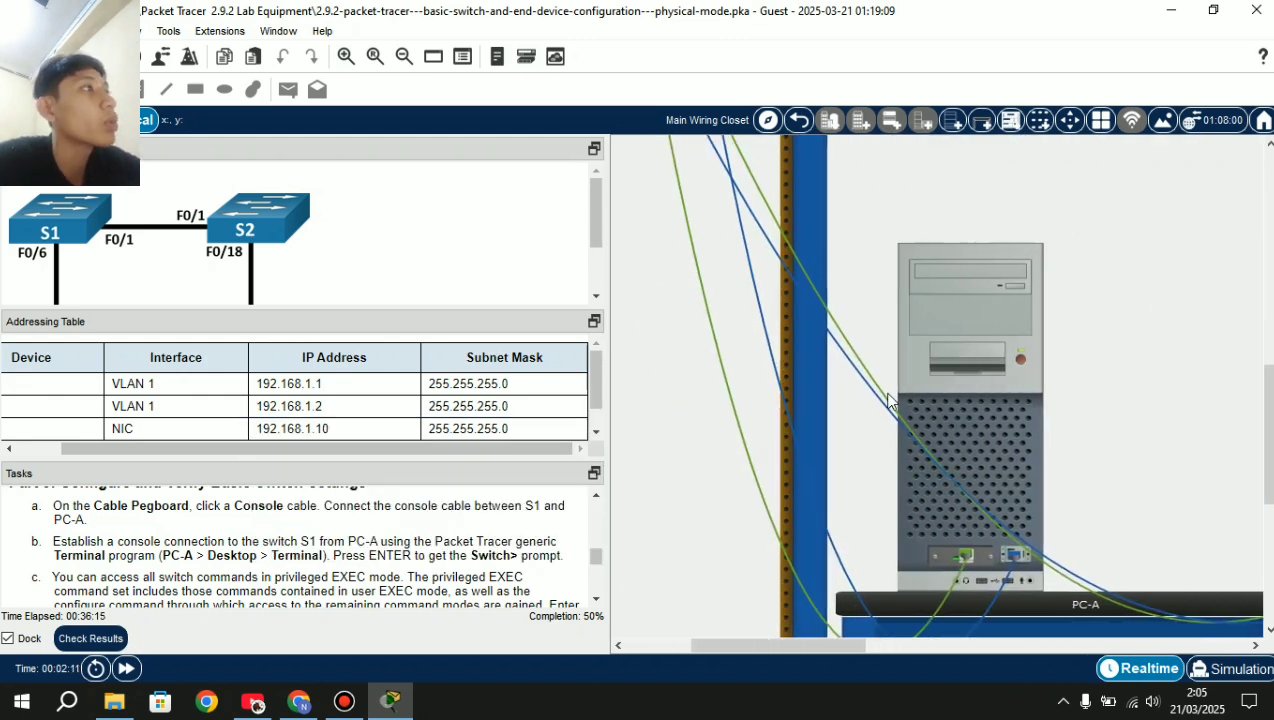
scroll(890, 401, "up", 3)
scroll(890, 401, "up", 3)
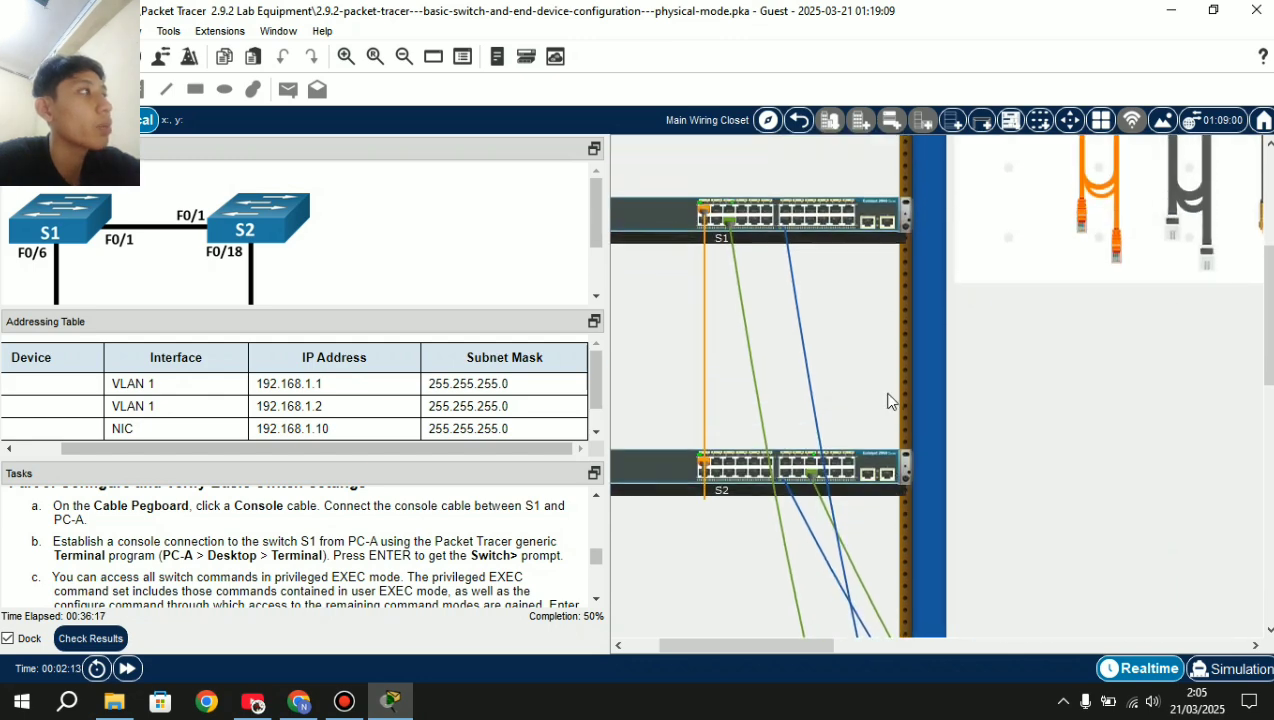
scroll(890, 401, "down", 6)
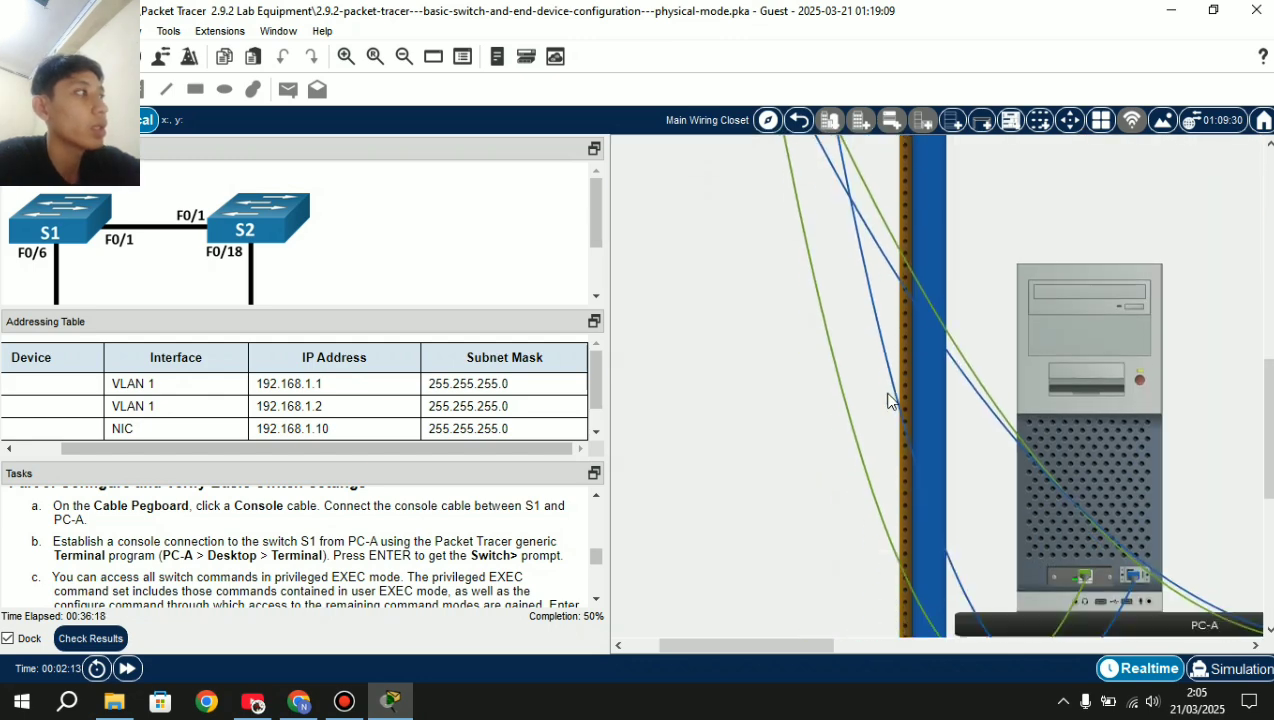
left_click(1111, 414)
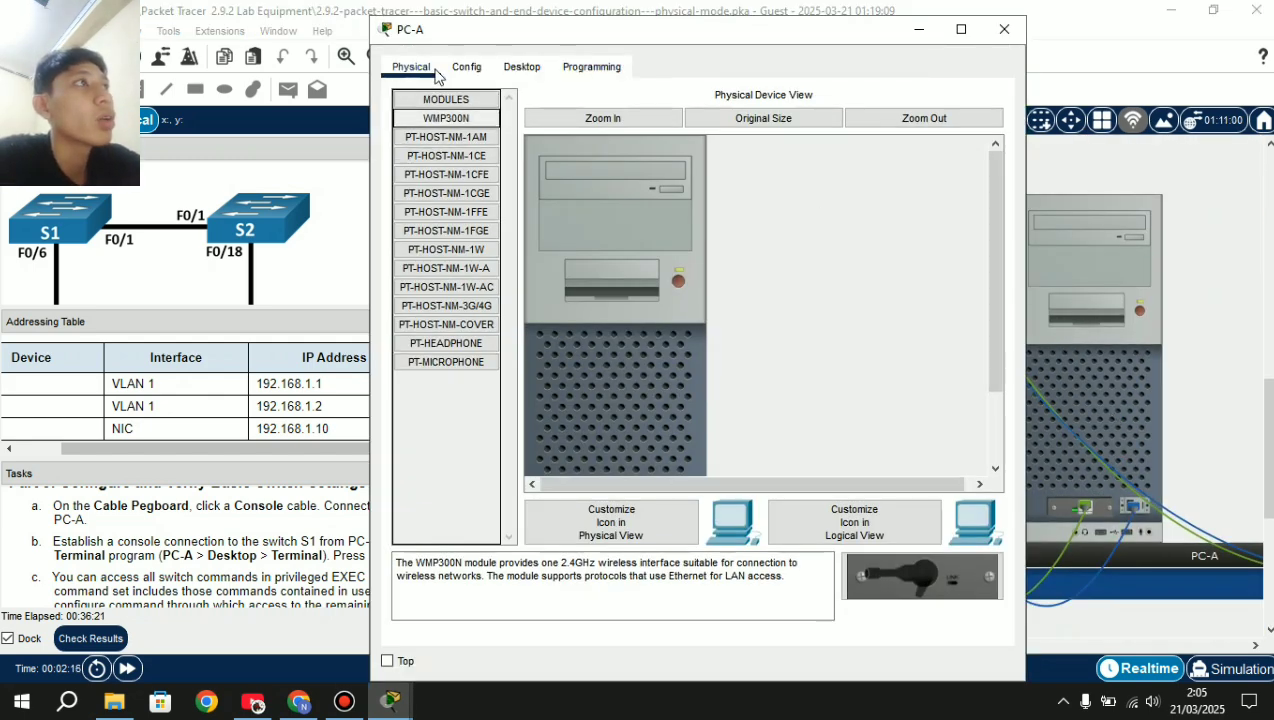
Connect PC-A's terminal to the switch with default port settings and get a prompt.
left_click(520, 68)
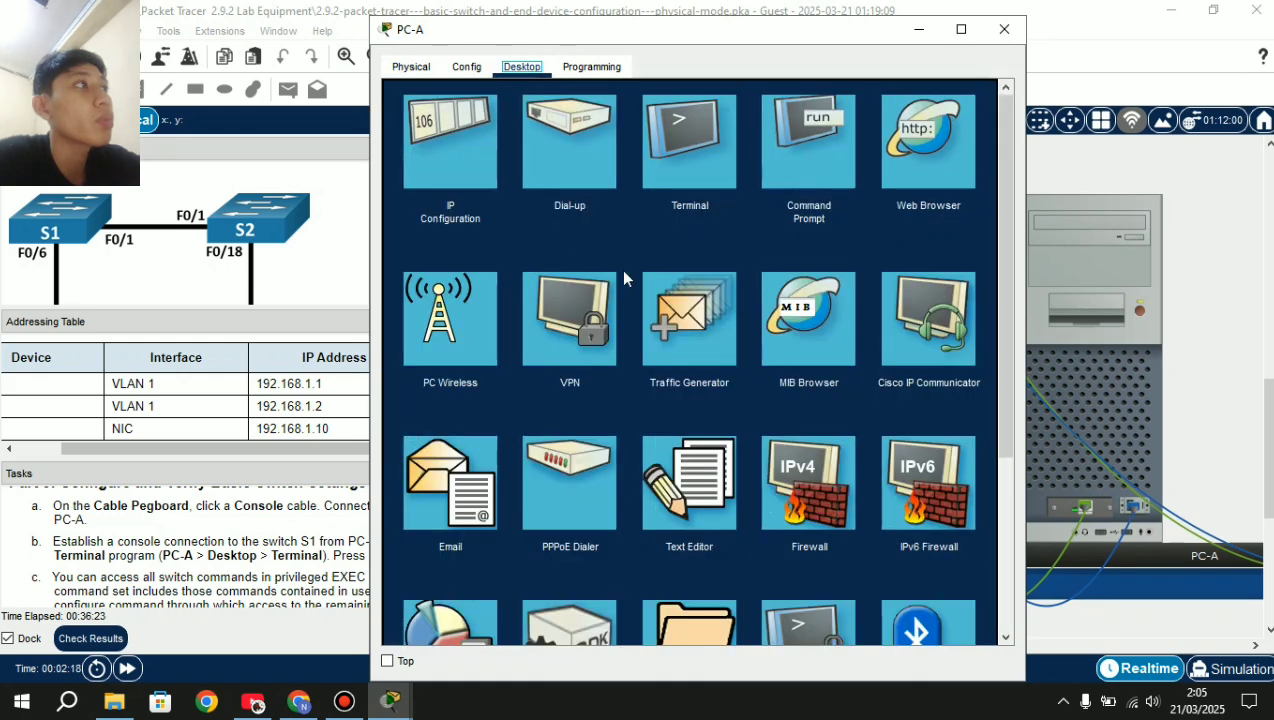
left_click(682, 144)
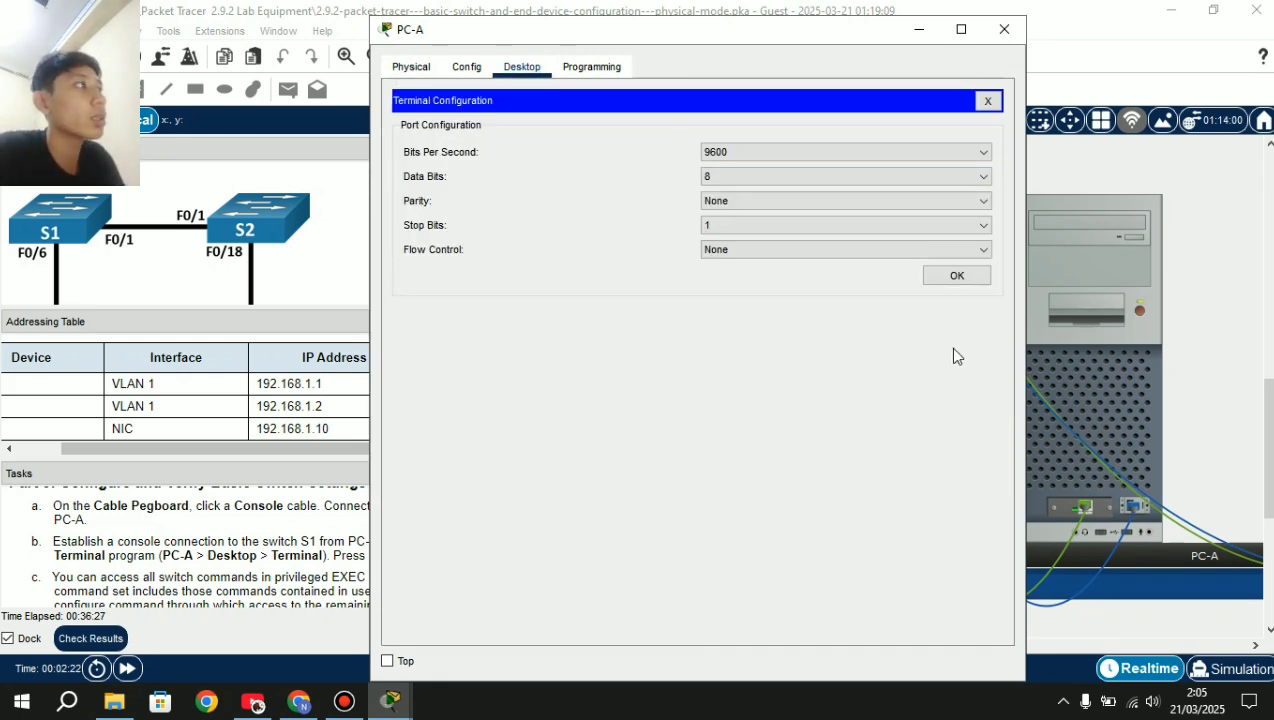
left_click(955, 276)
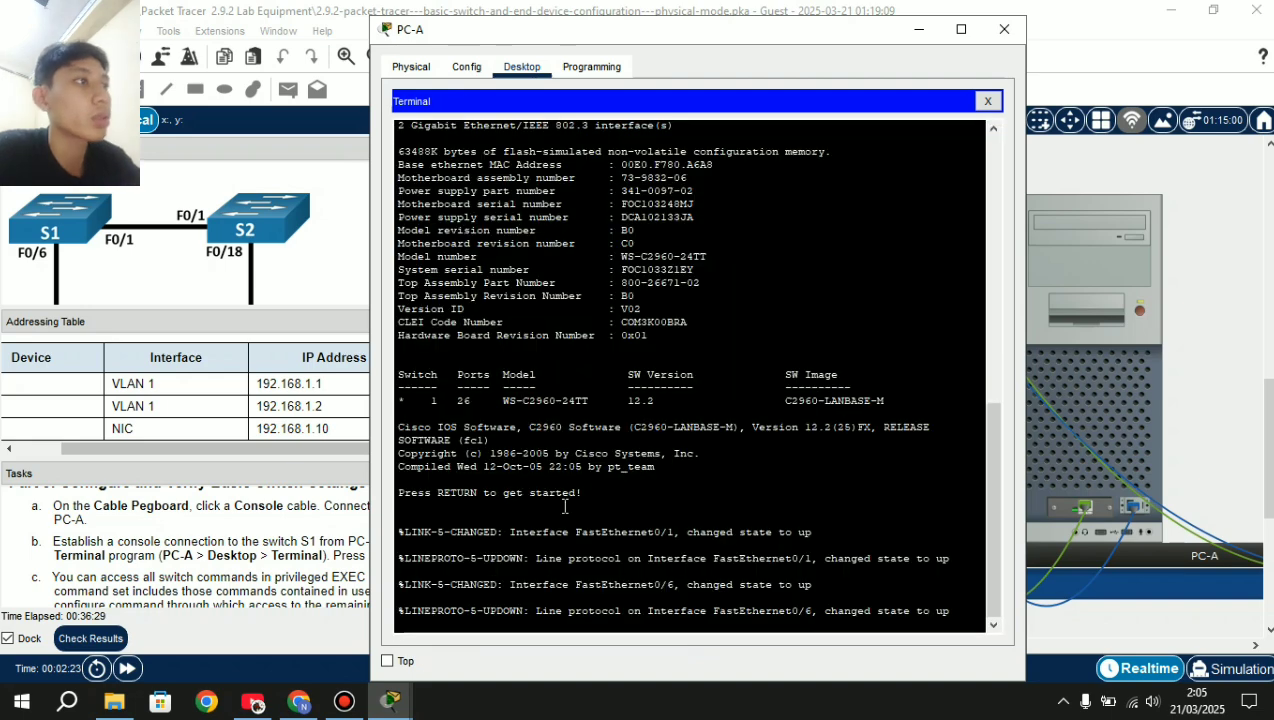
key("Return")
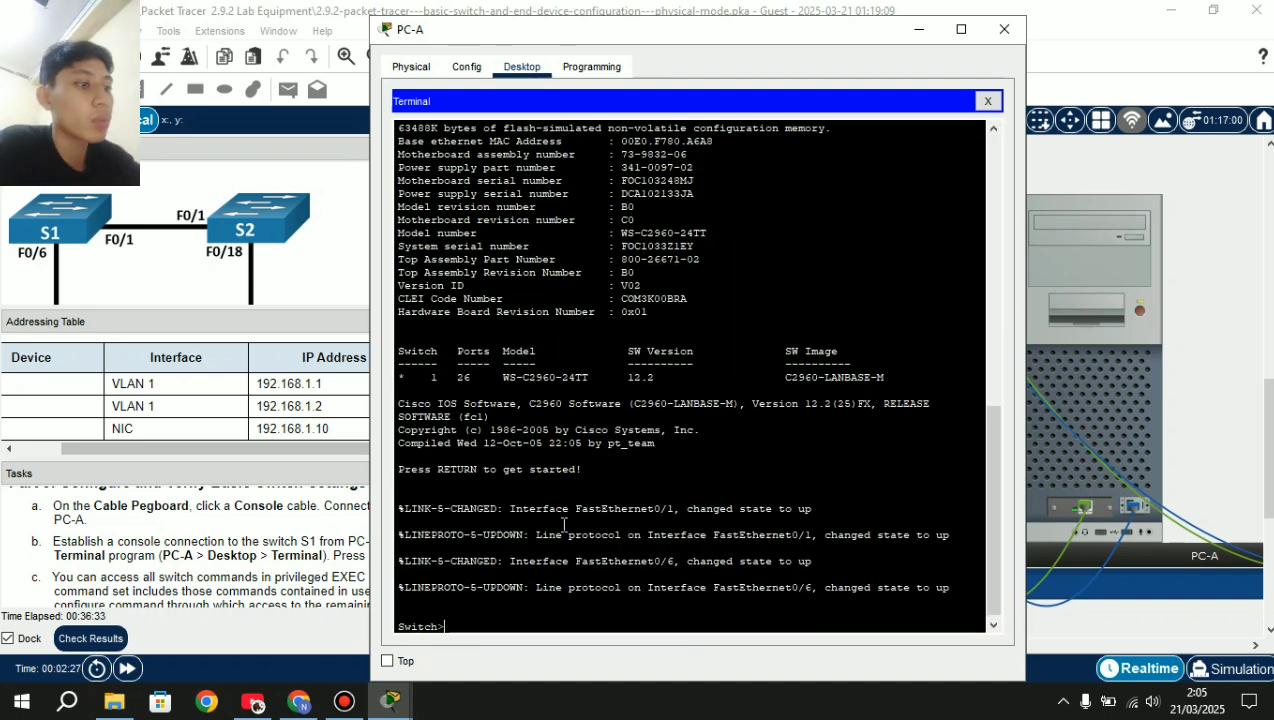
Enter privileged and global configuration mode and rename the switch S1.
type("enabl")
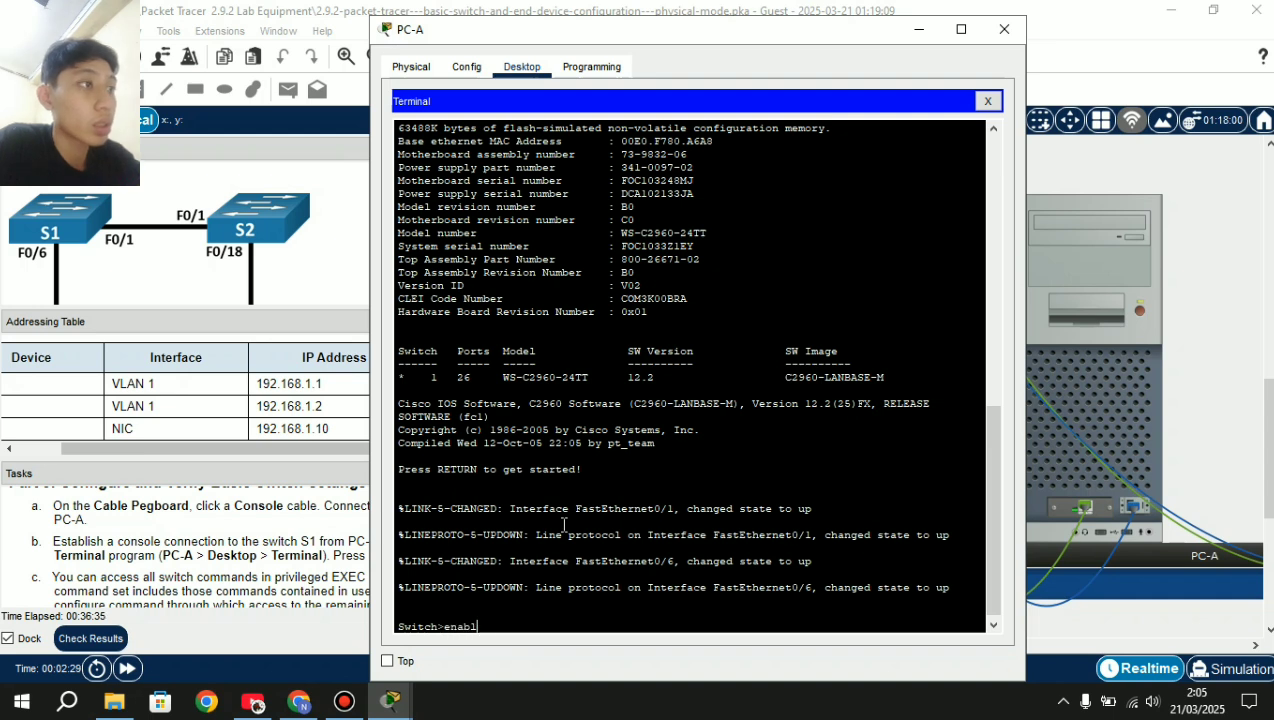
type("e")
key("Return")
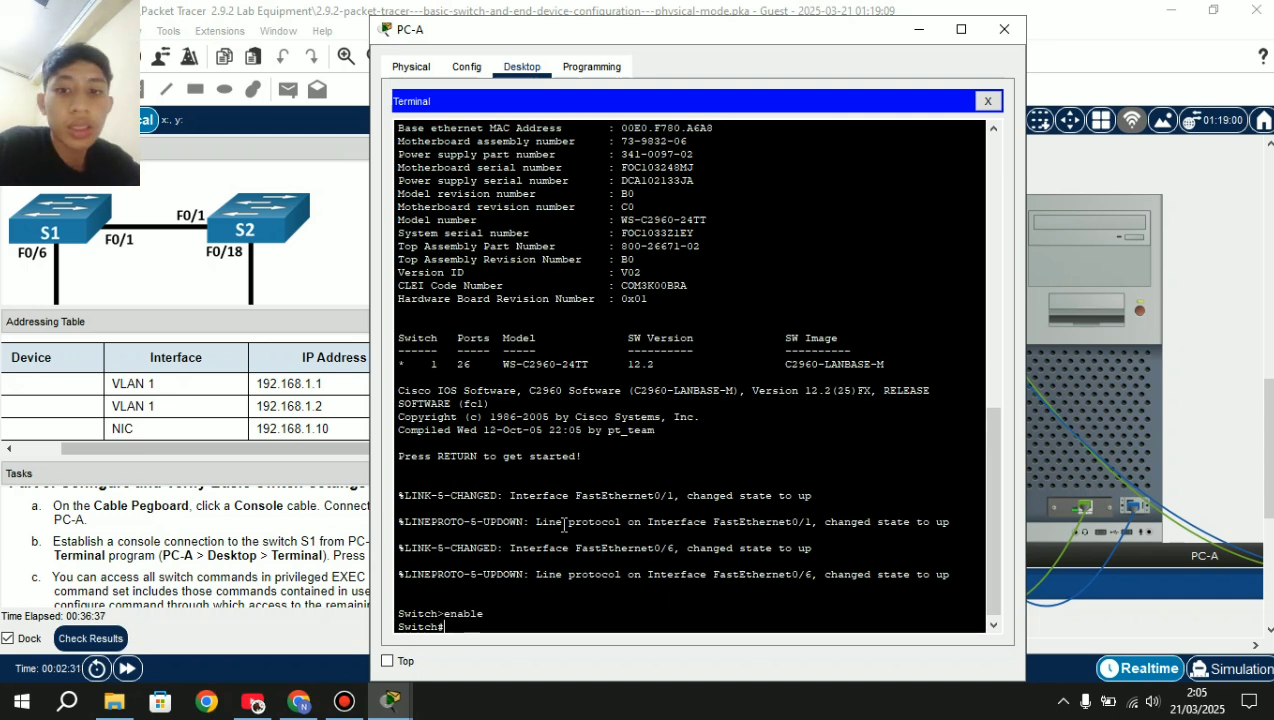
type("conf t")
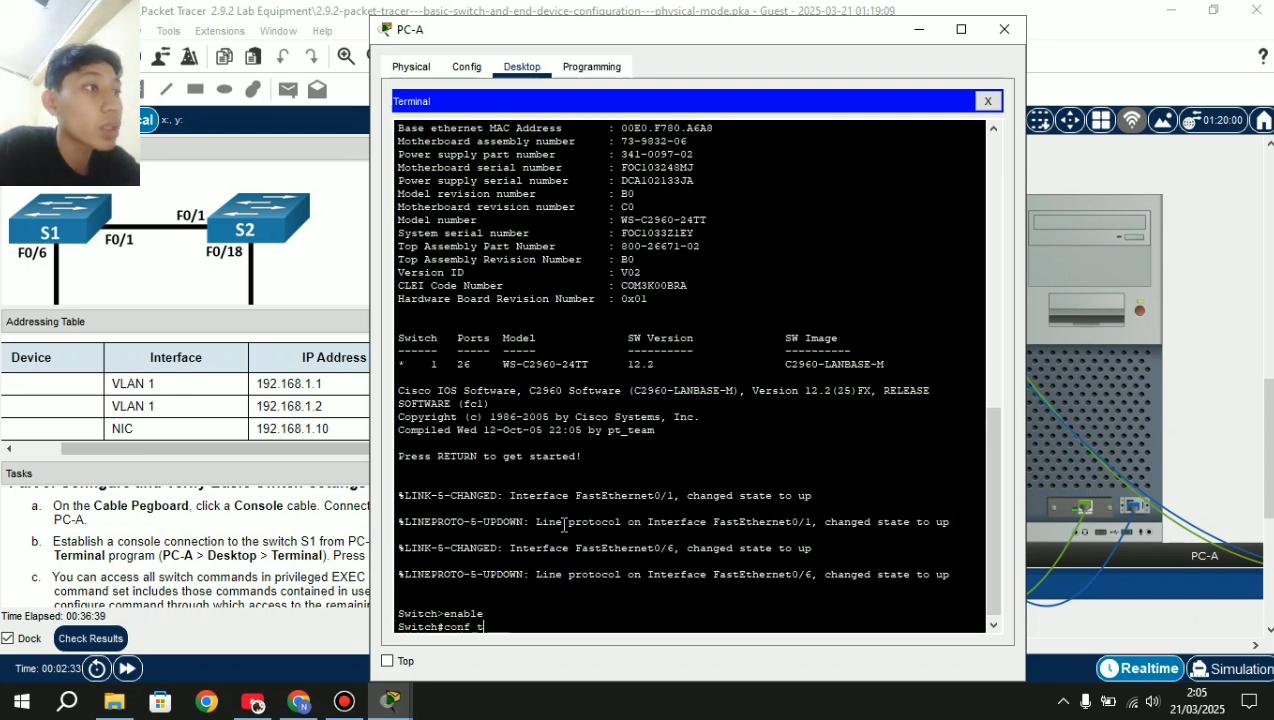
key("Return")
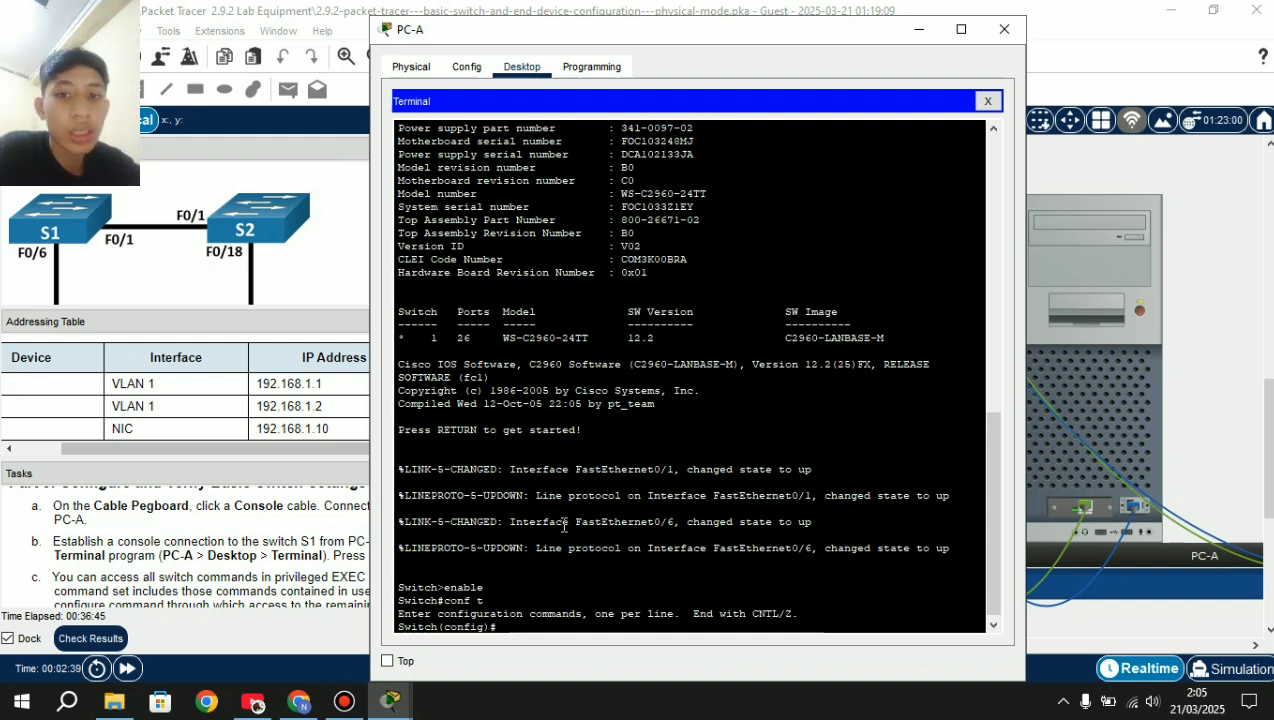
type("ho")
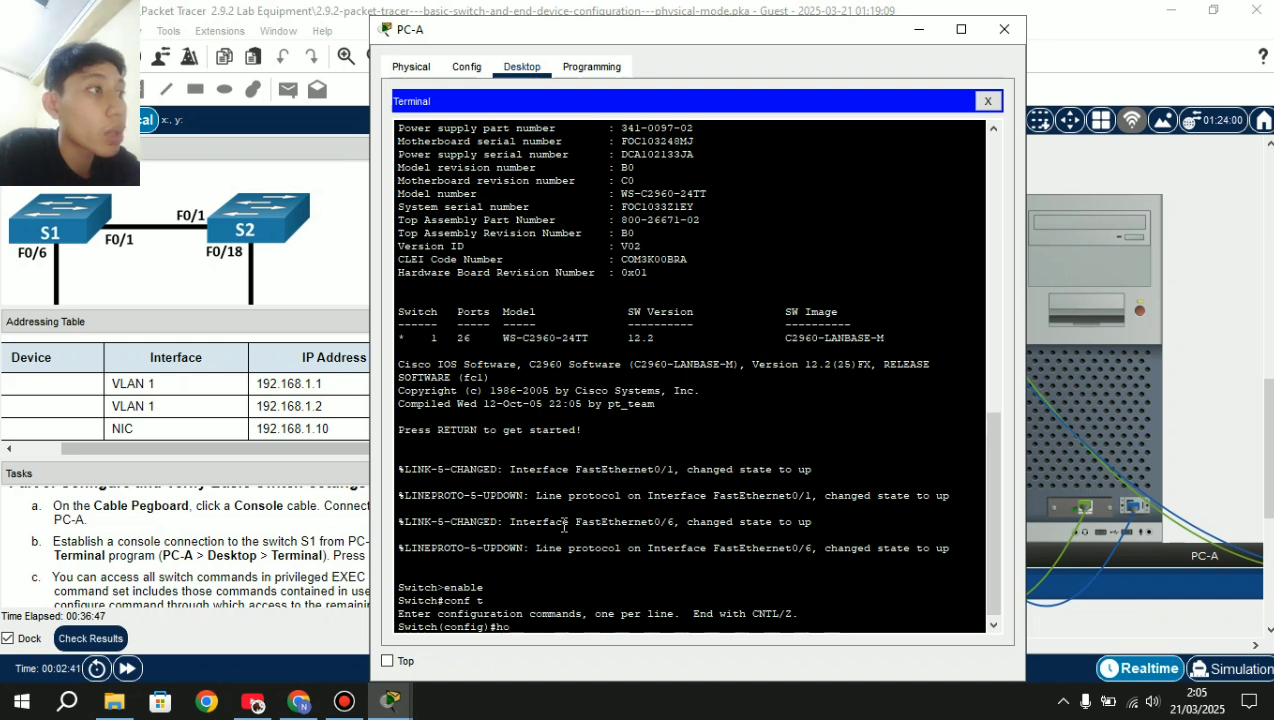
type("stname")
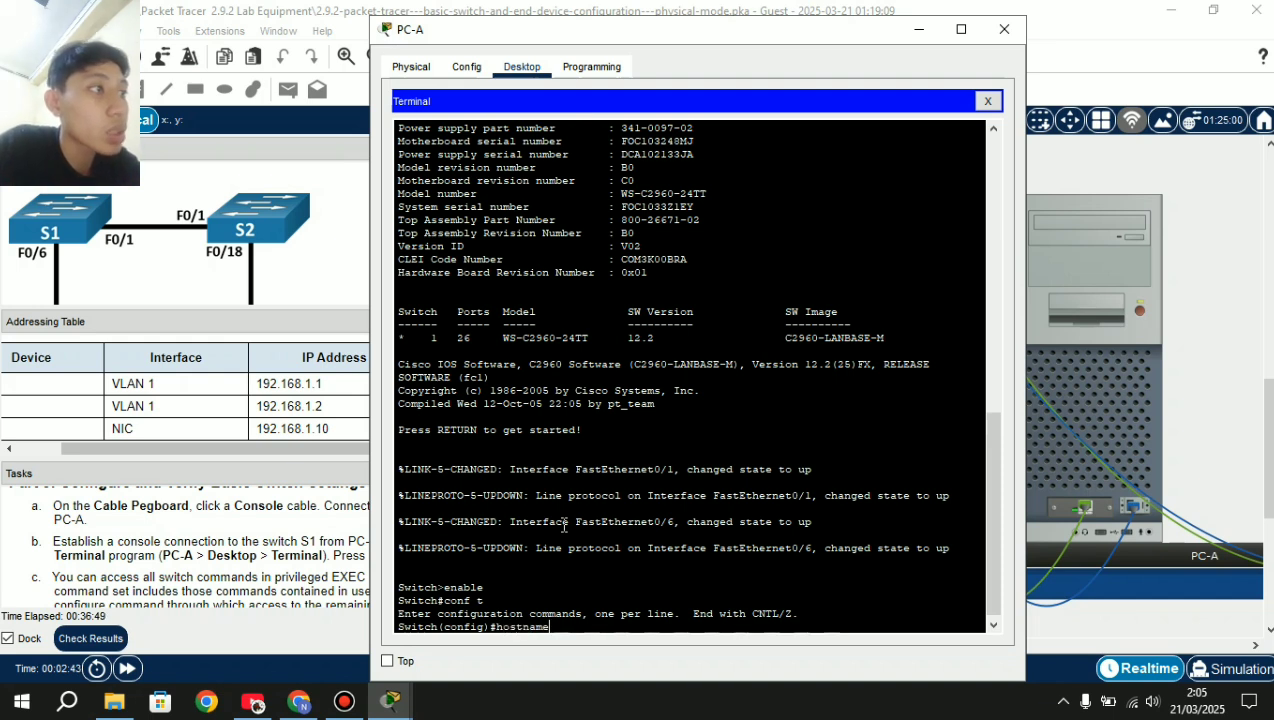
type(" S1")
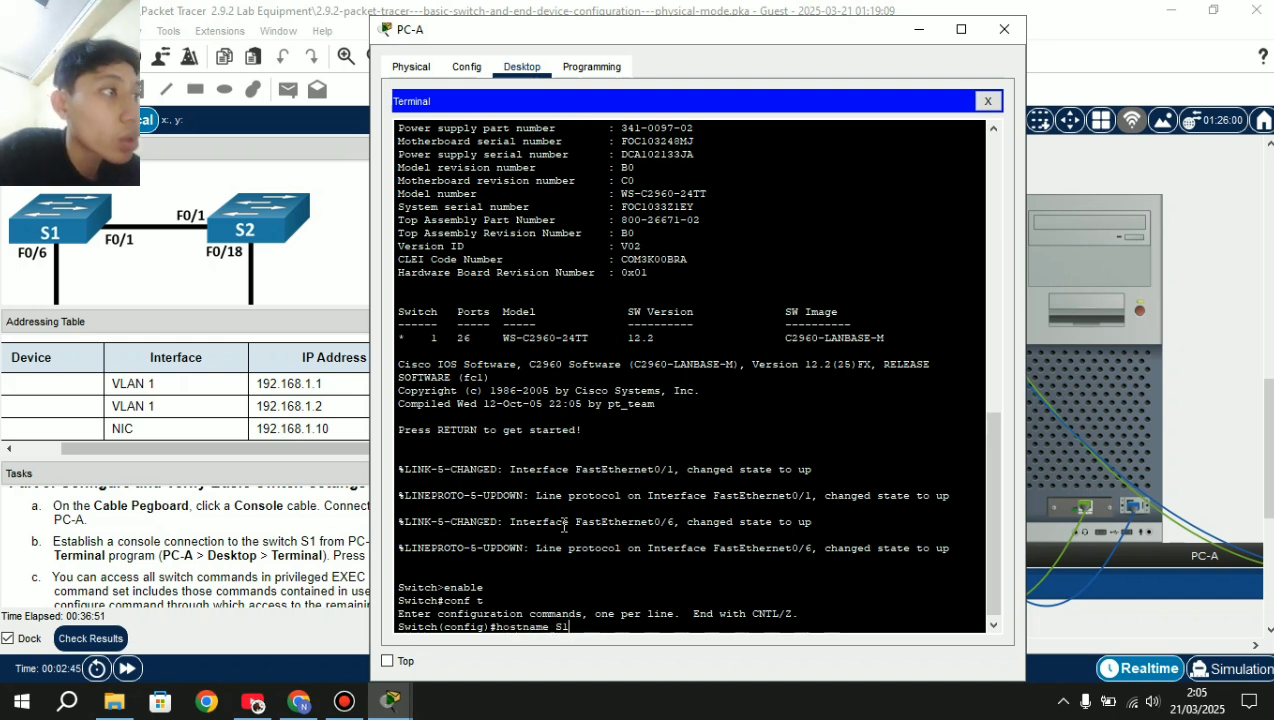
key("Return")
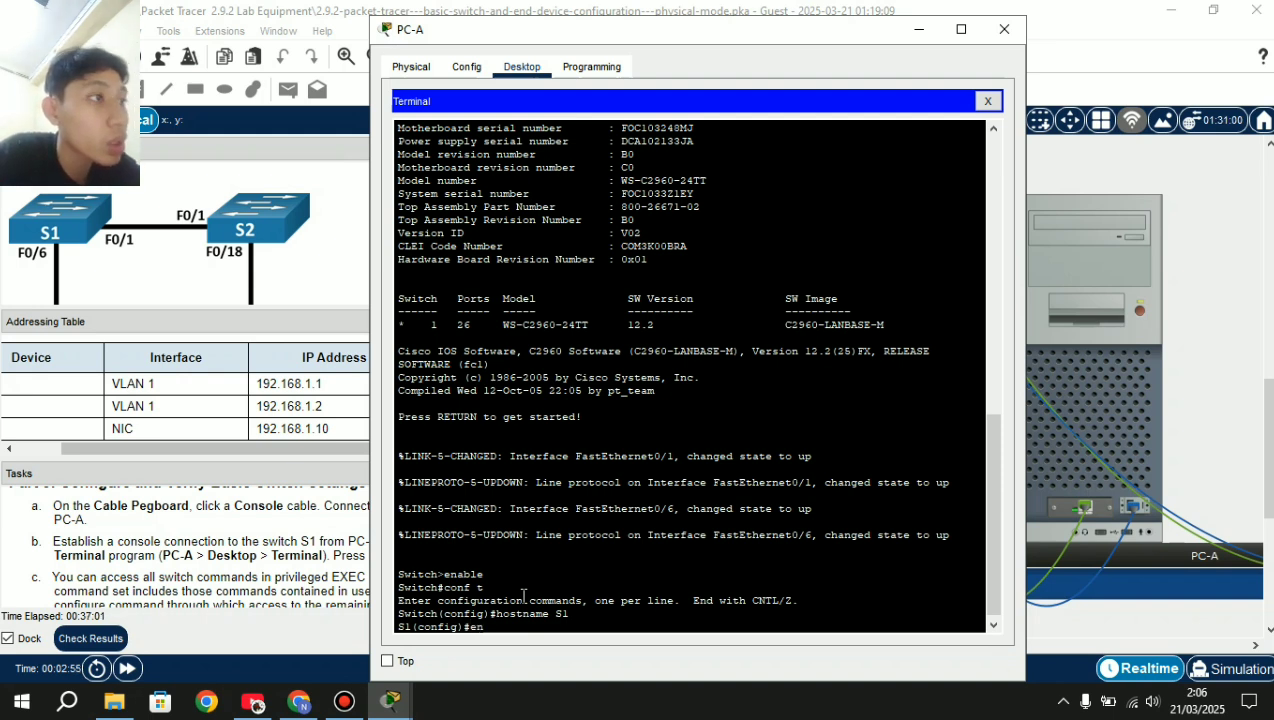
Set the switch's privileged enable secret password.
type("a")
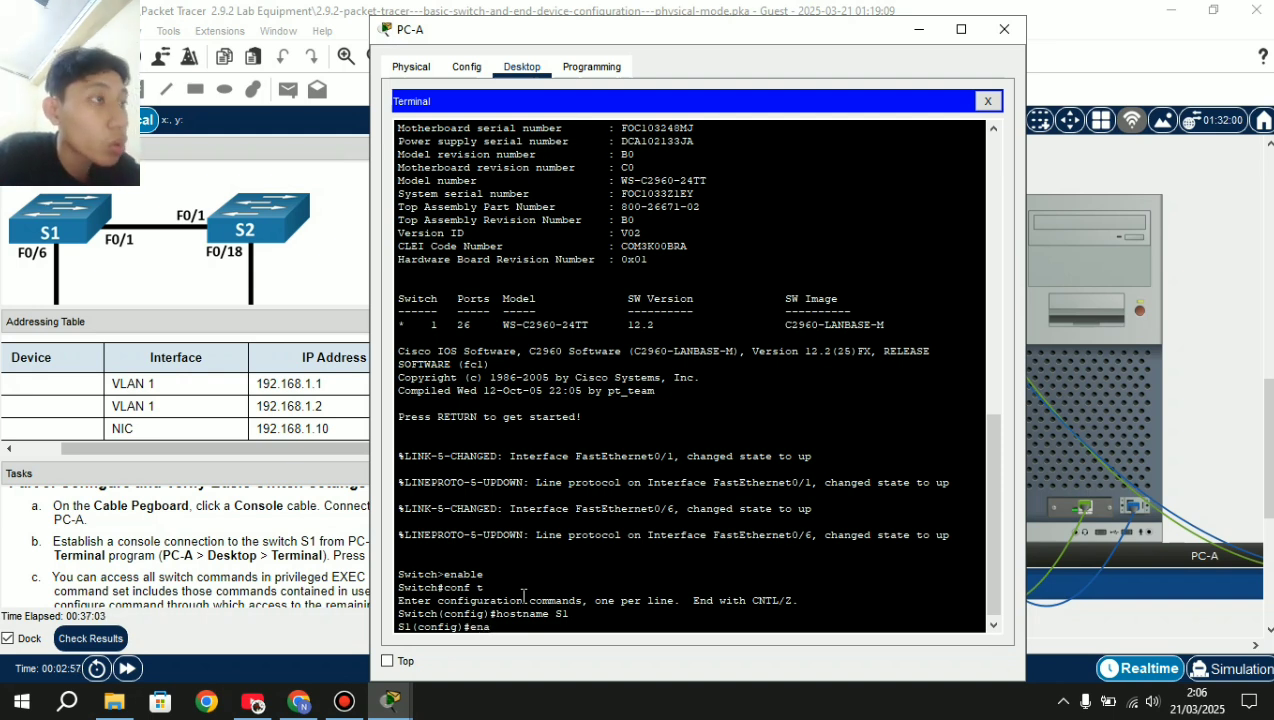
type("ble")
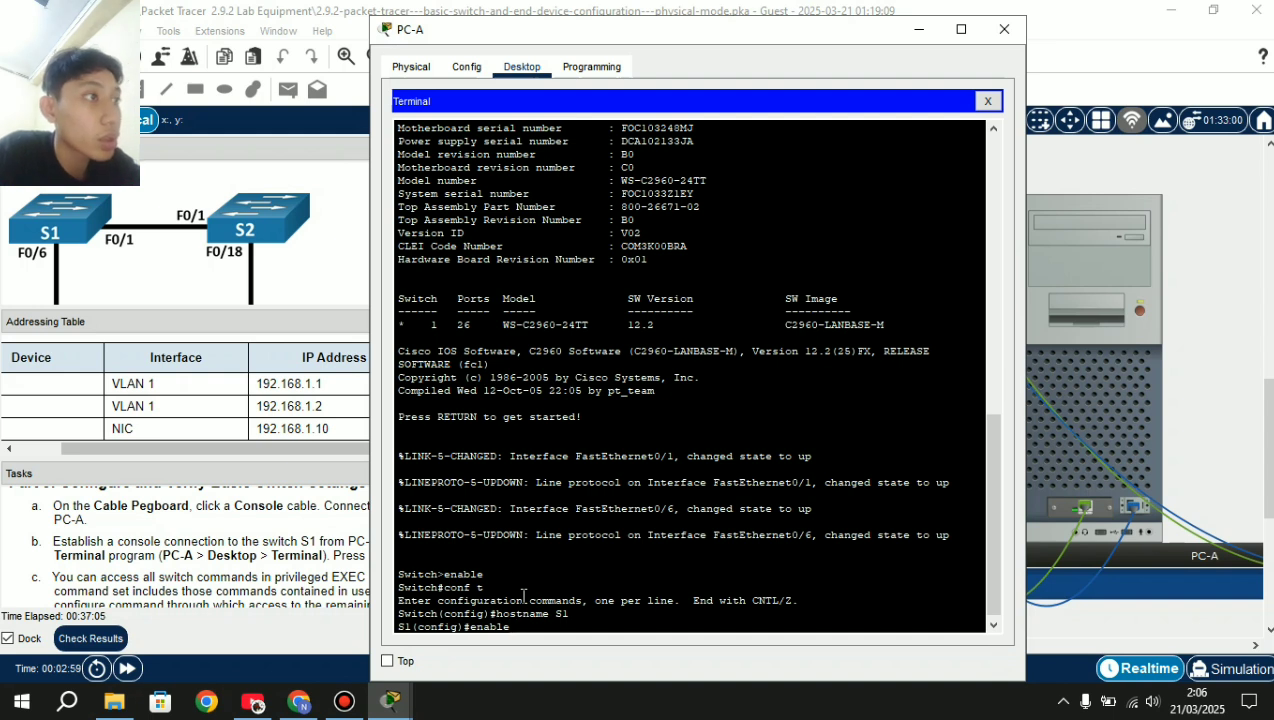
type(" secret")
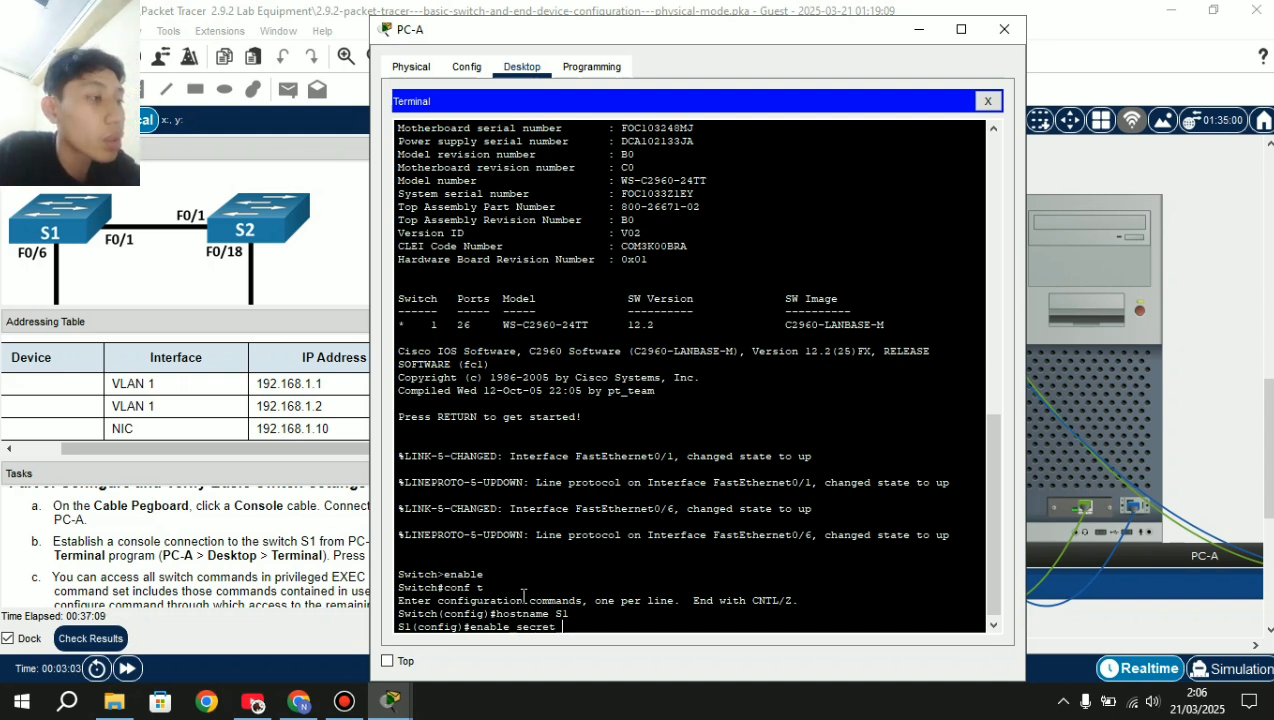
type(" class")
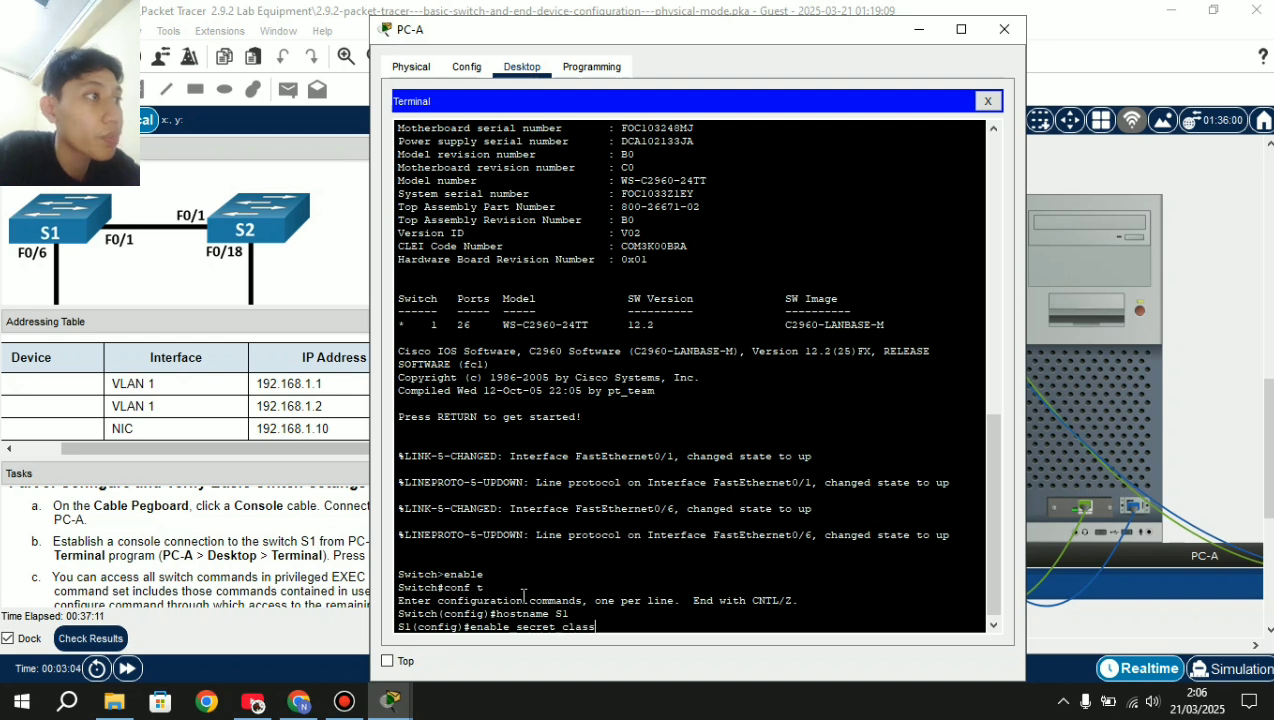
key("Return")
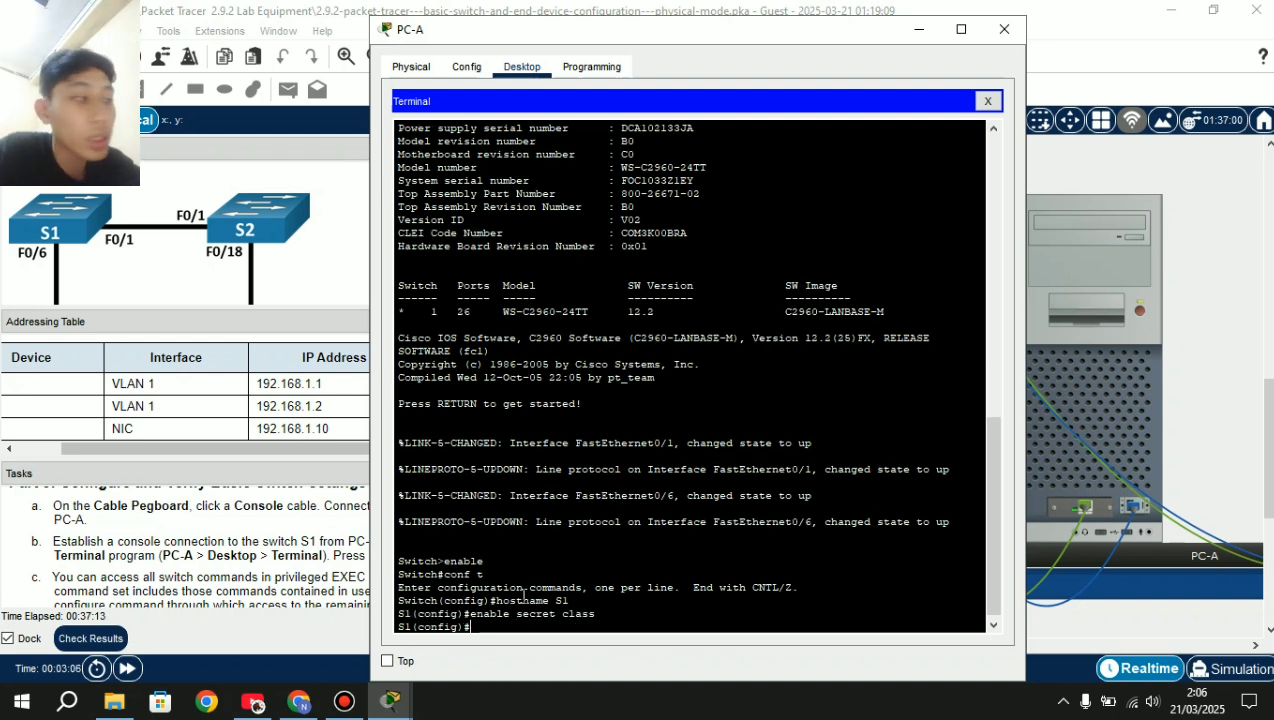
type("line")
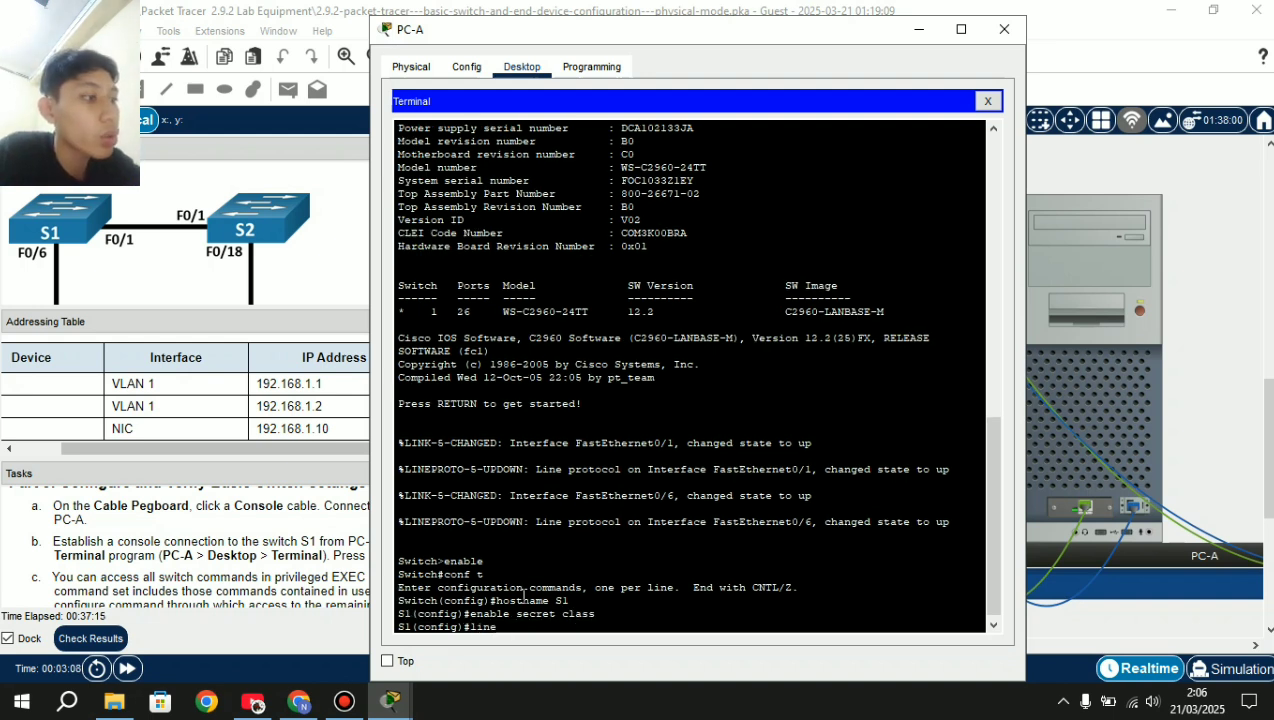
type(" con")
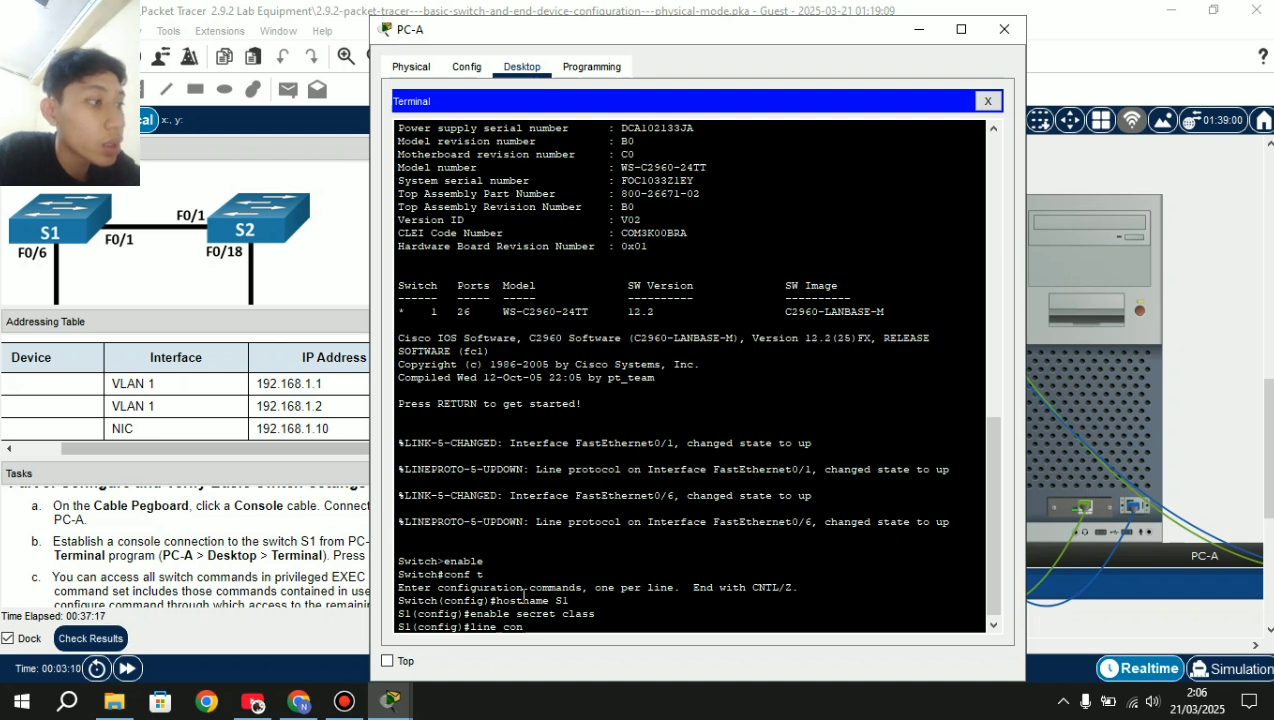
type("sole 0")
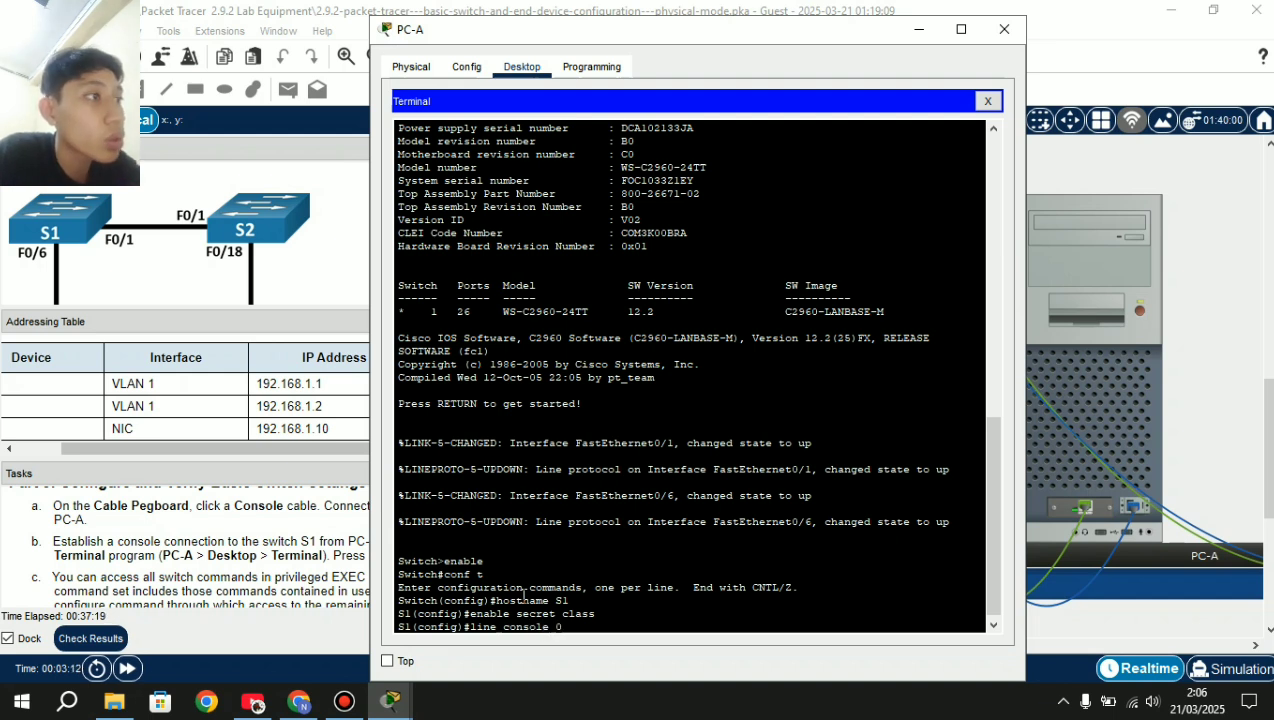
Set a console 0 line password, enable login, and exit back to global configuration.
key("Return")
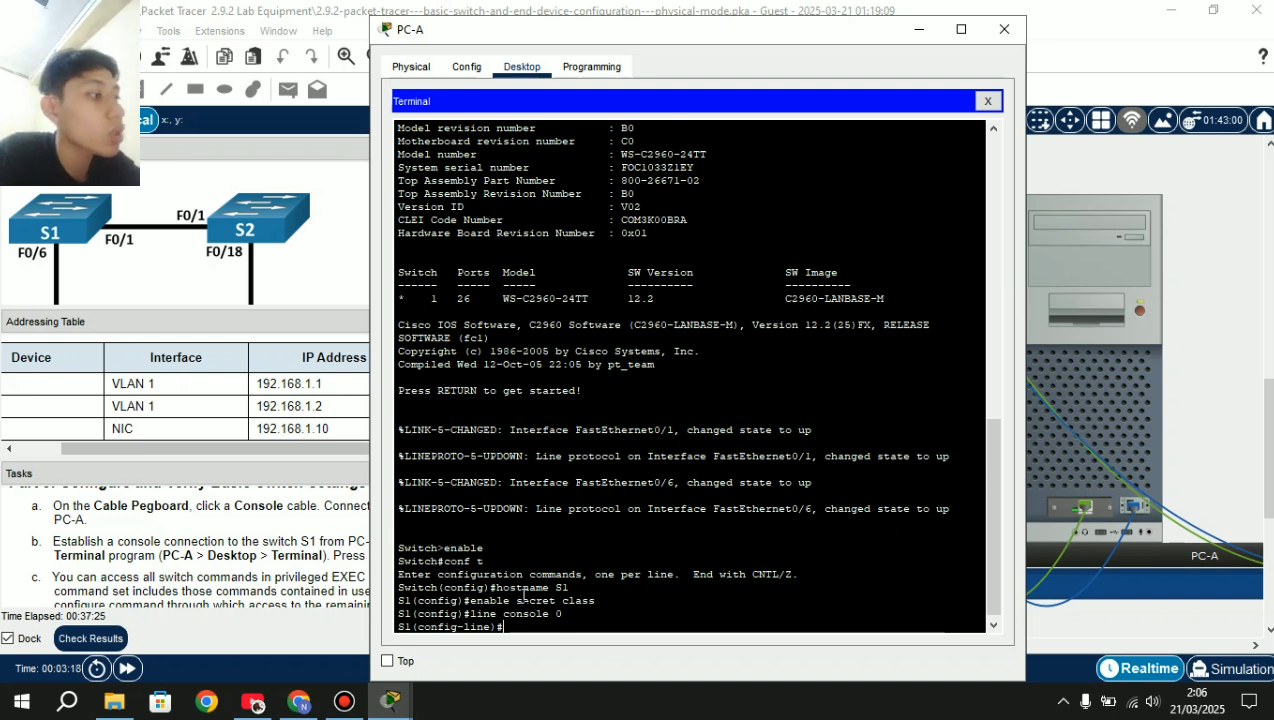
type("ass")
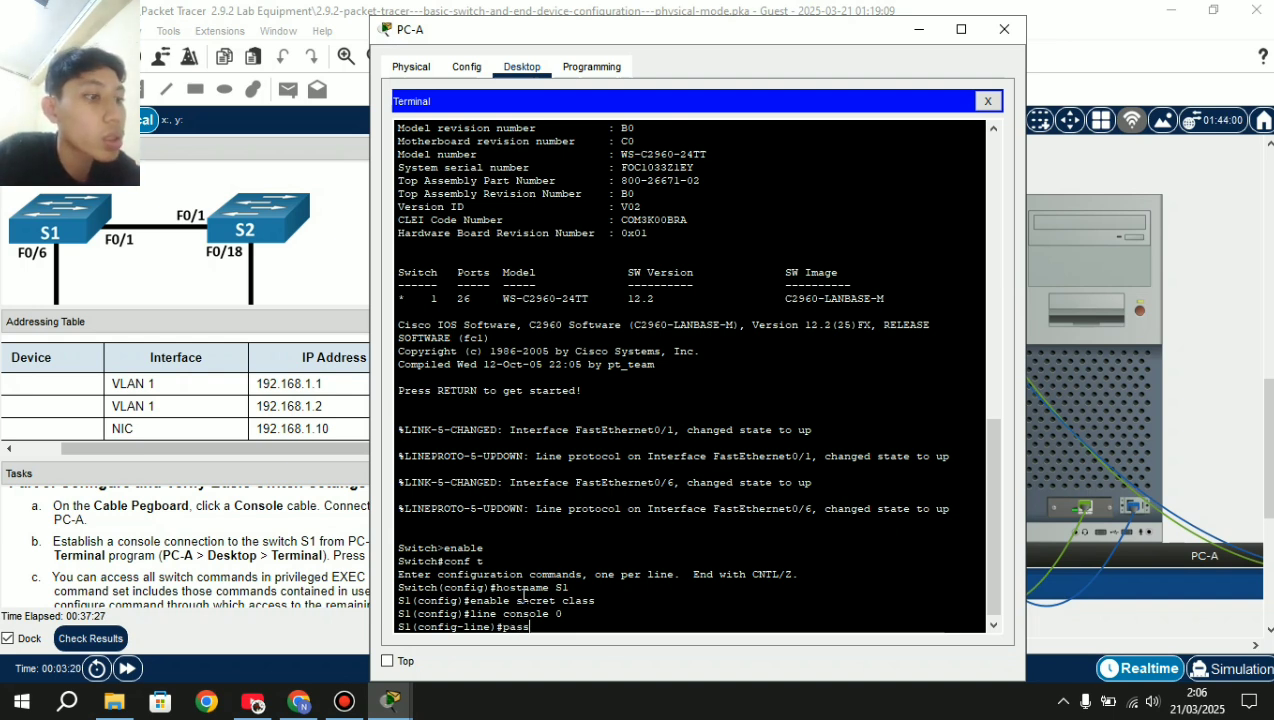
key("BackSpace")
key("BackSpace")
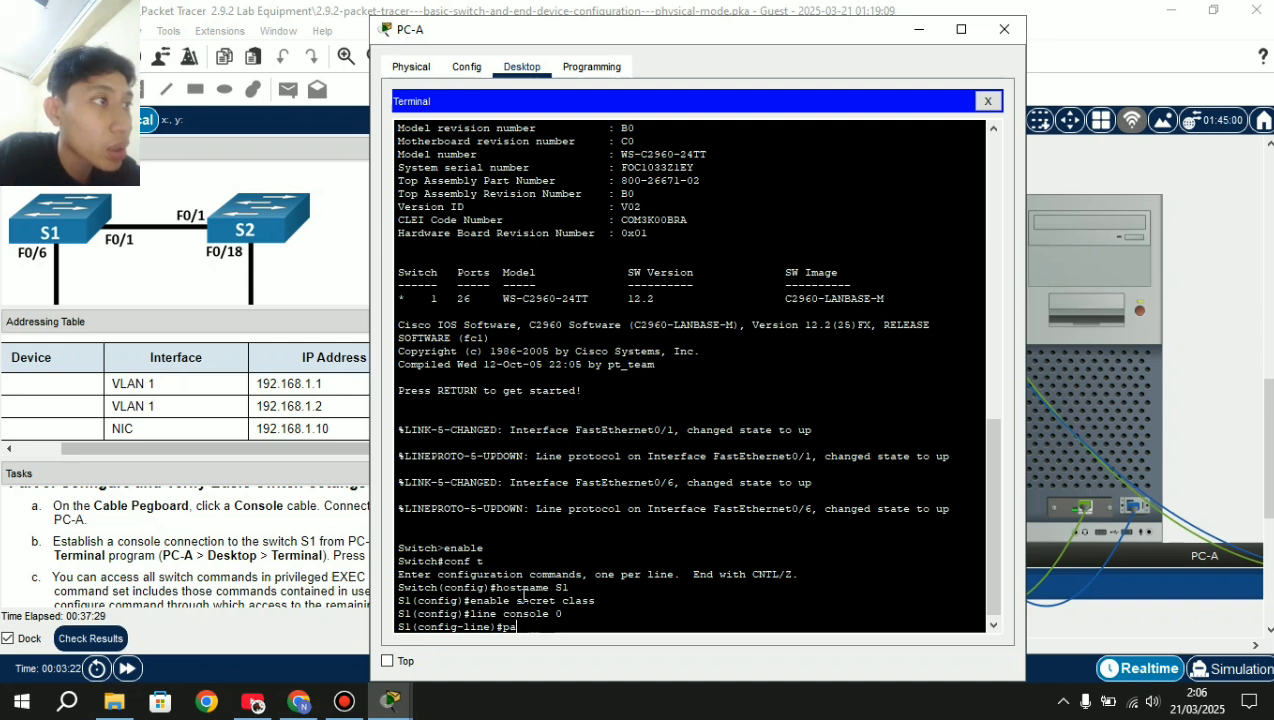
type("sswo")
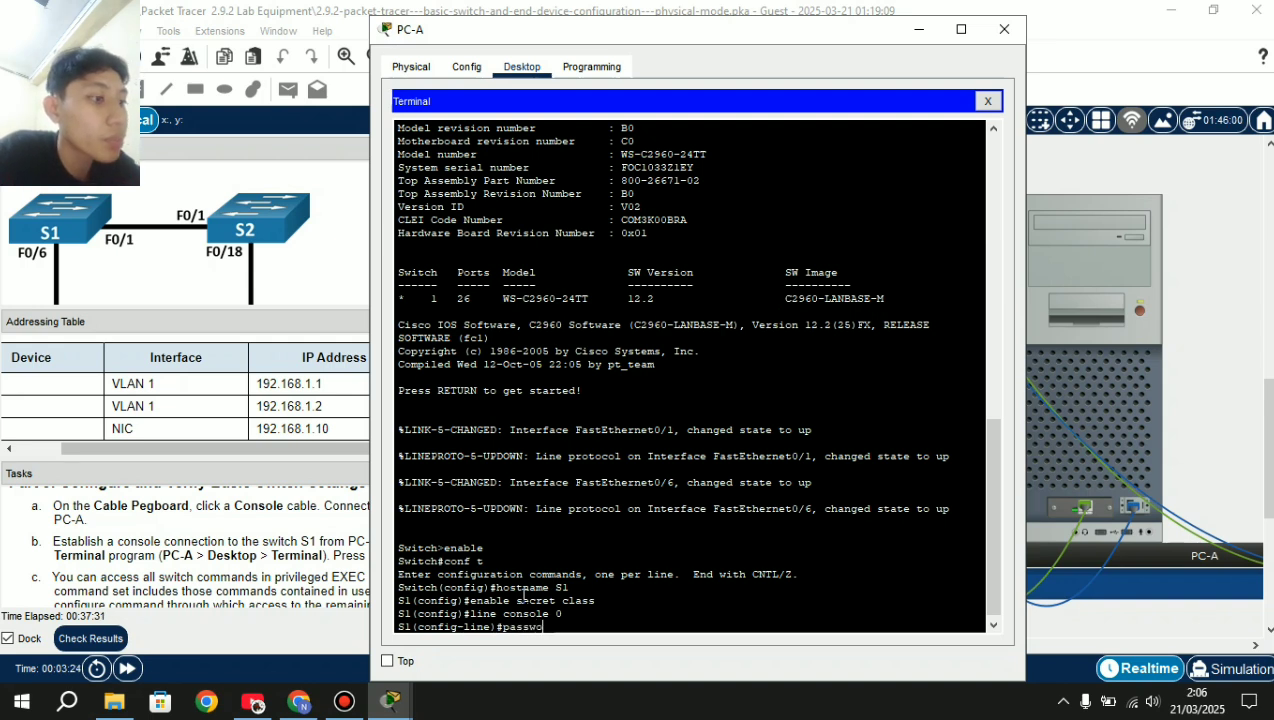
type("rd cisco")
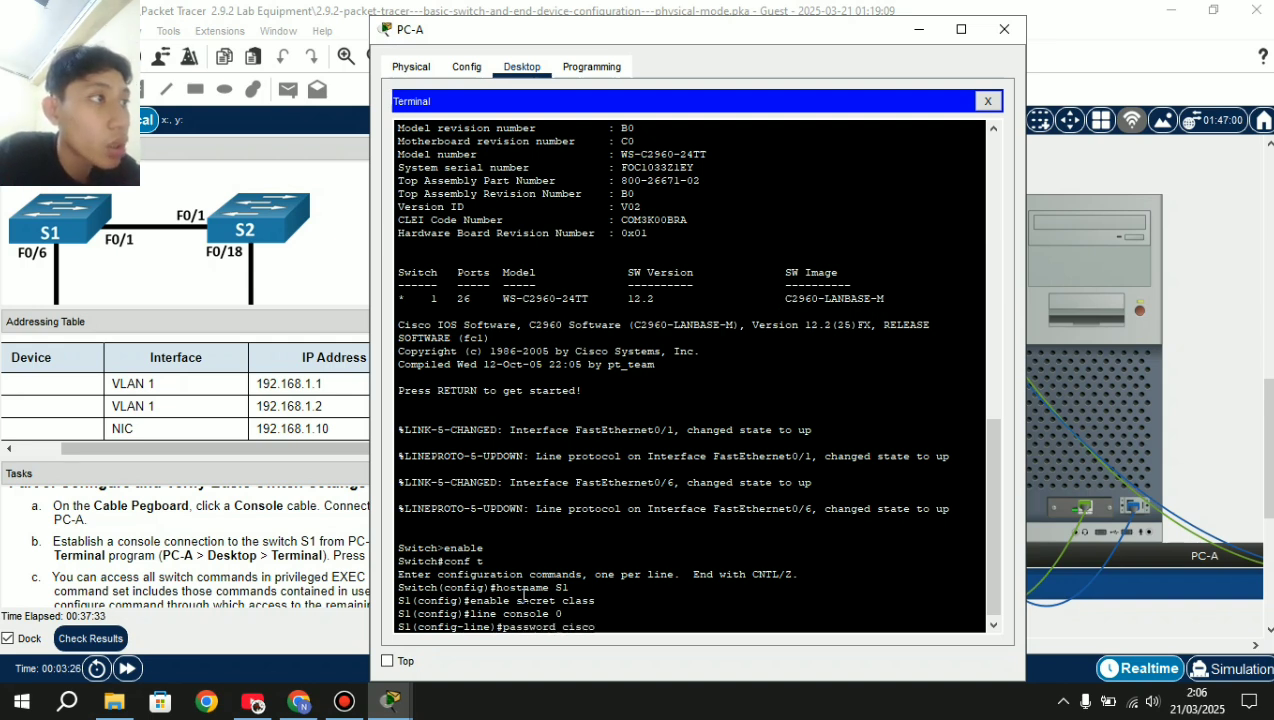
key("Return")
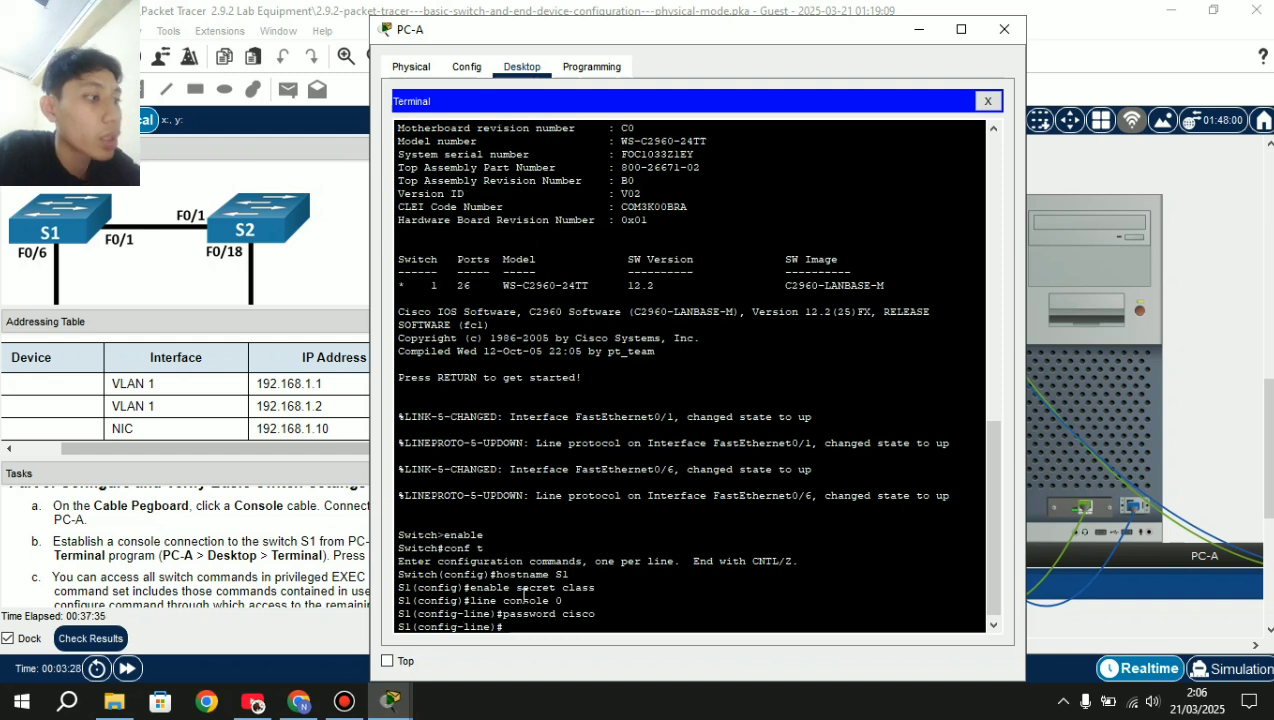
type("login")
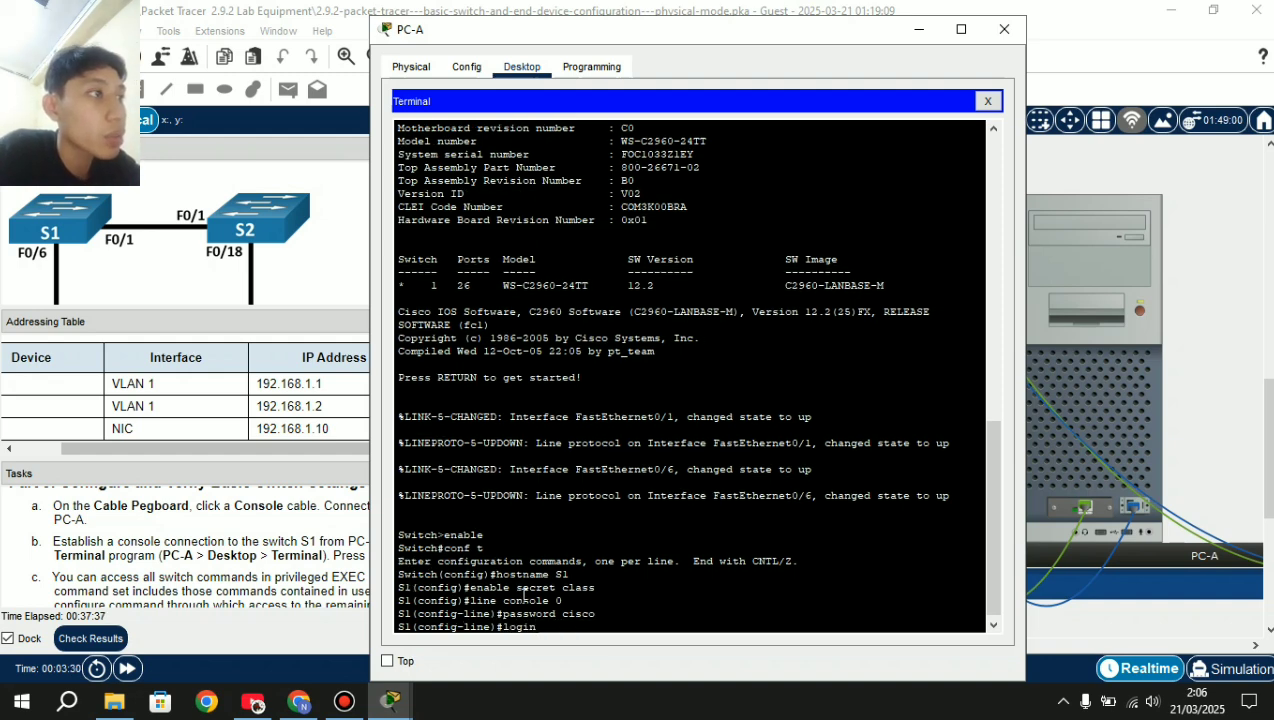
key("Return")
type("exit")
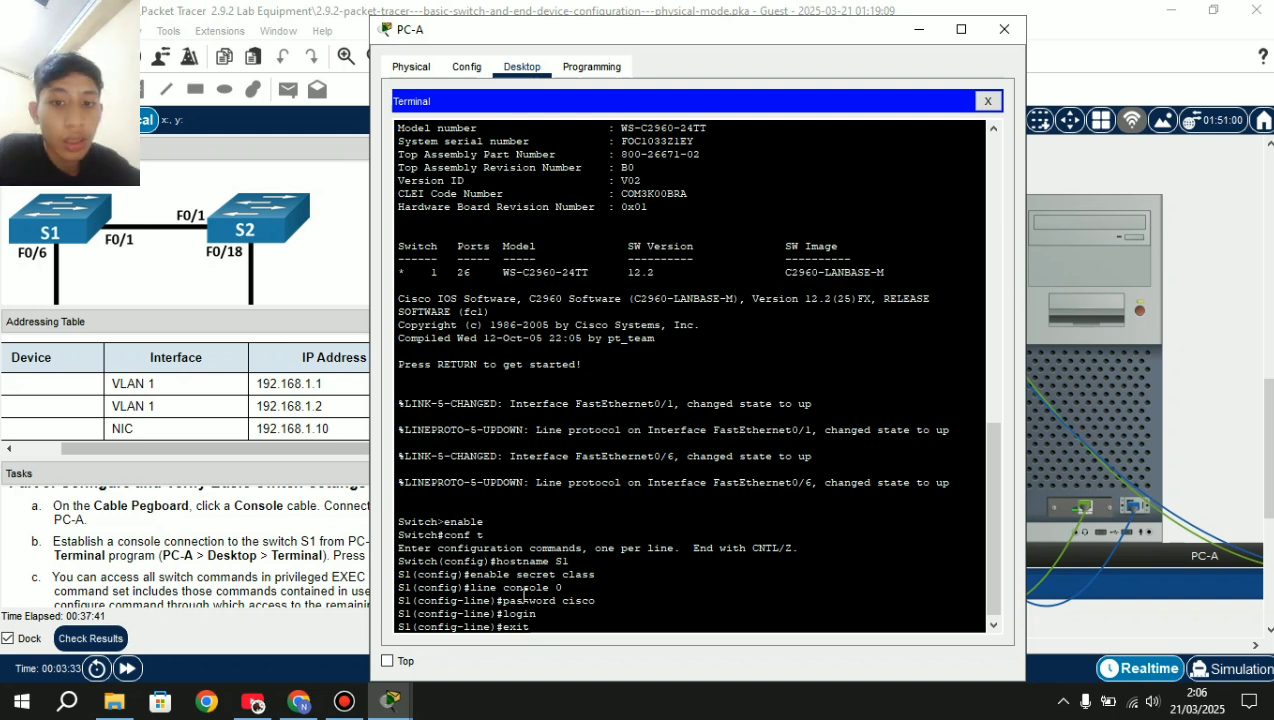
key("Return")
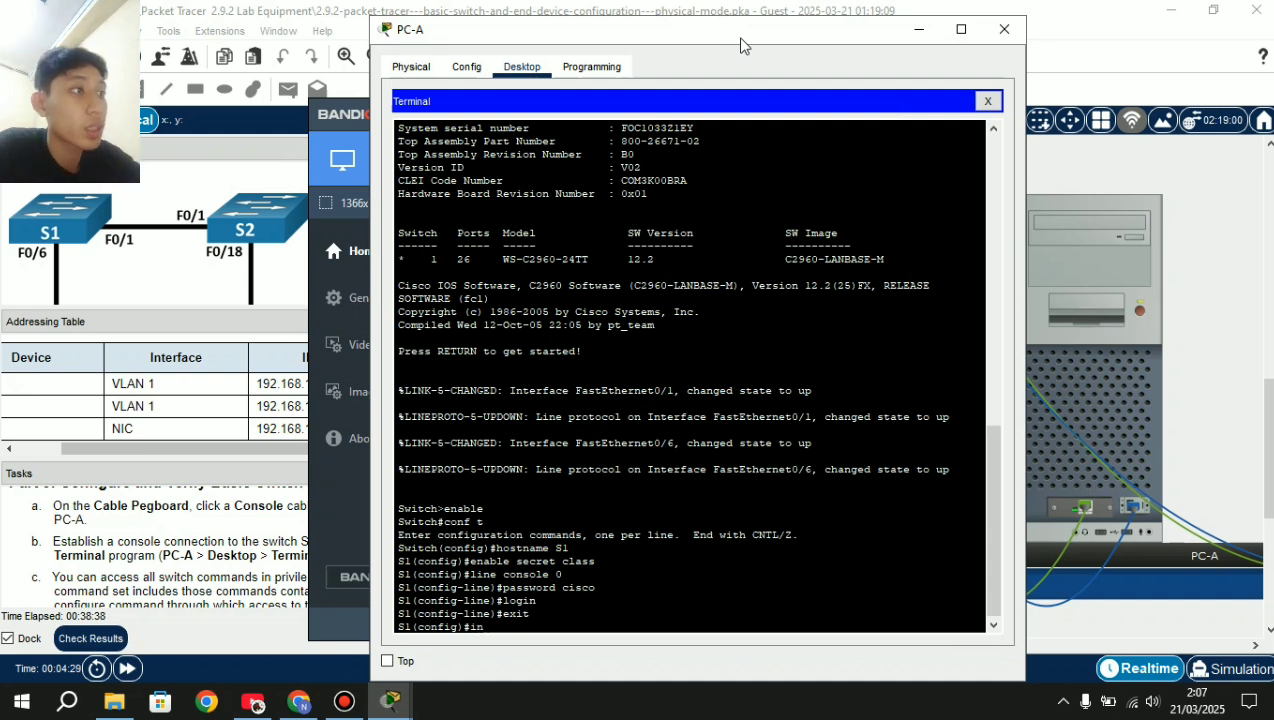
Assign interface VLAN 1 the address 192.168.1.1 255.255.255.0 and bring it up.
type("int vlan 1")
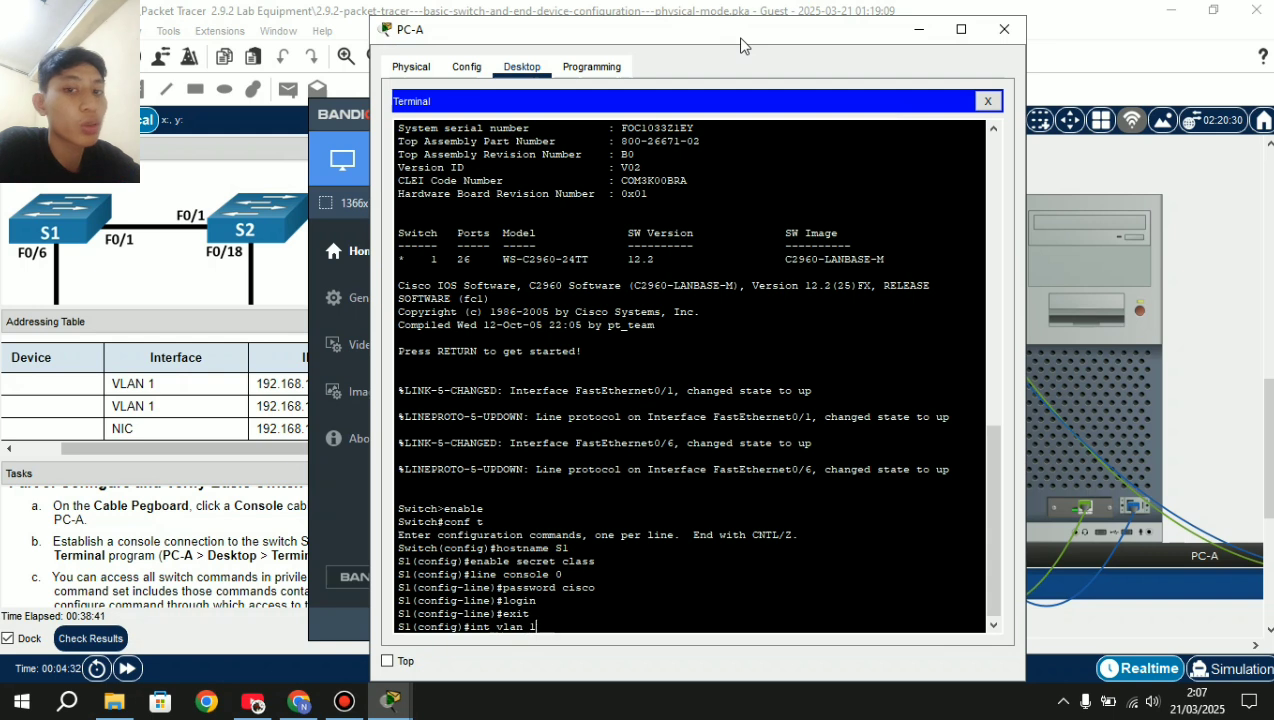
key("Return")
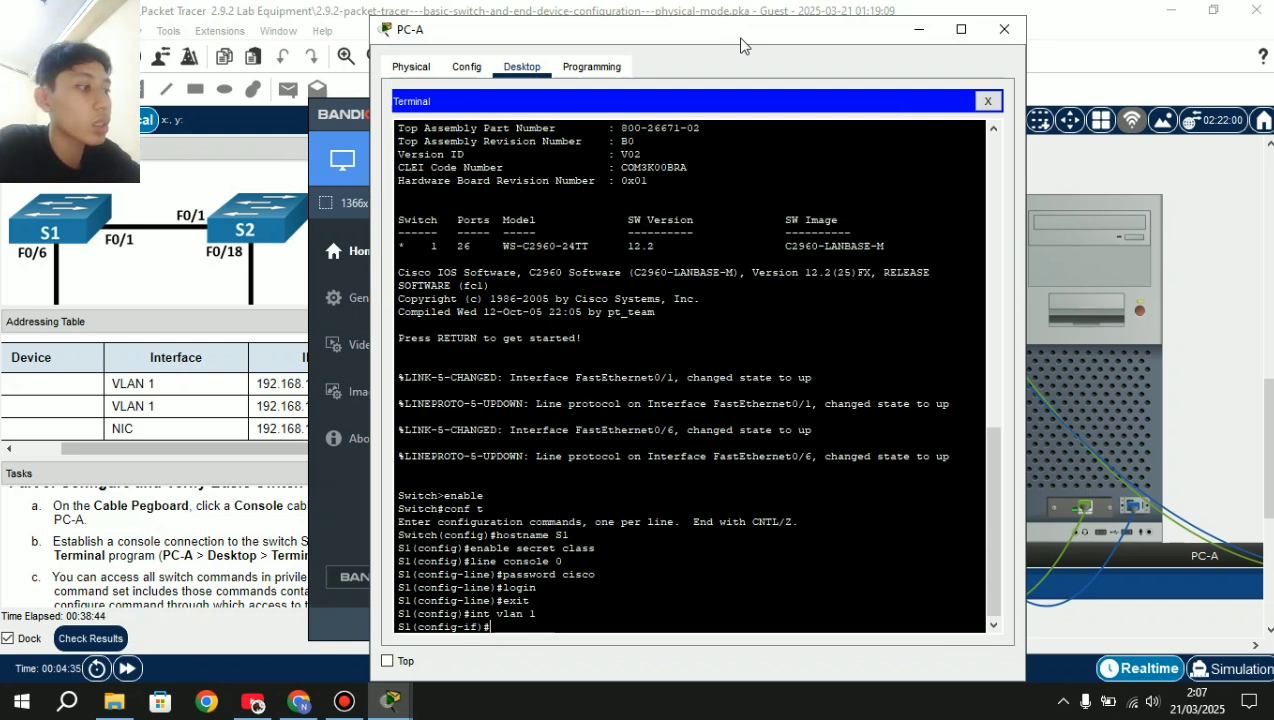
type("ip ")
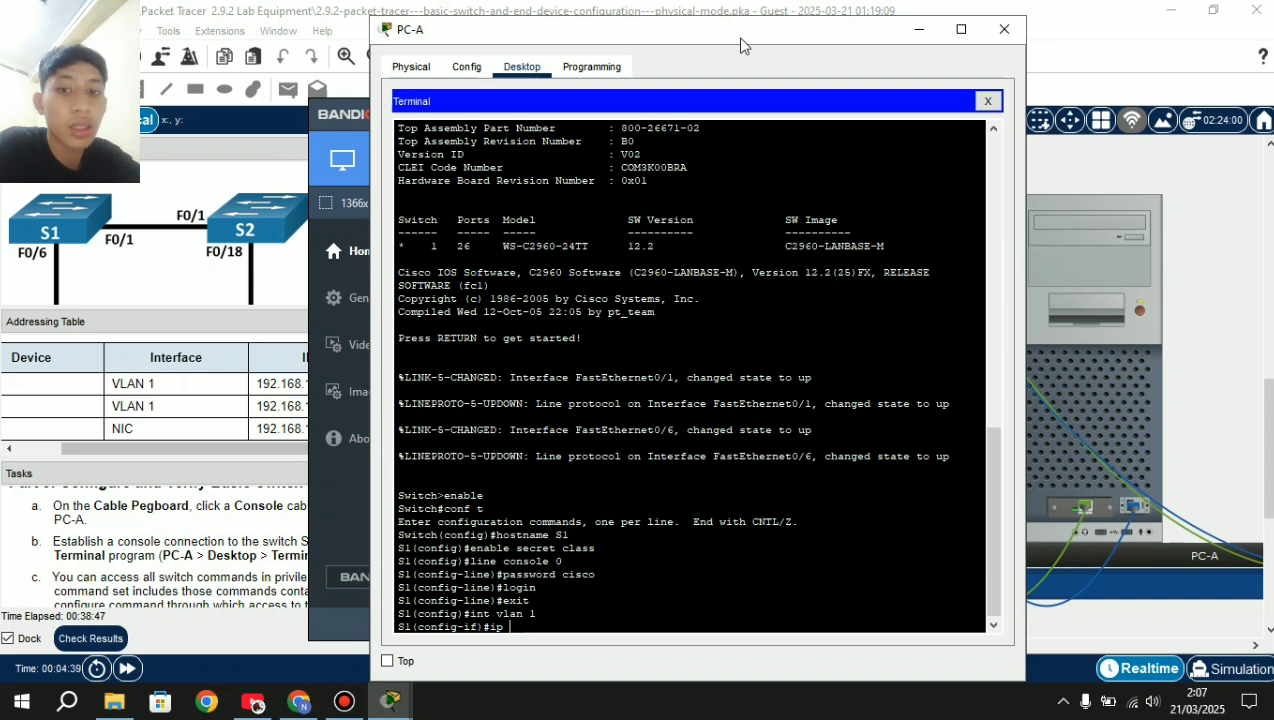
type("address")
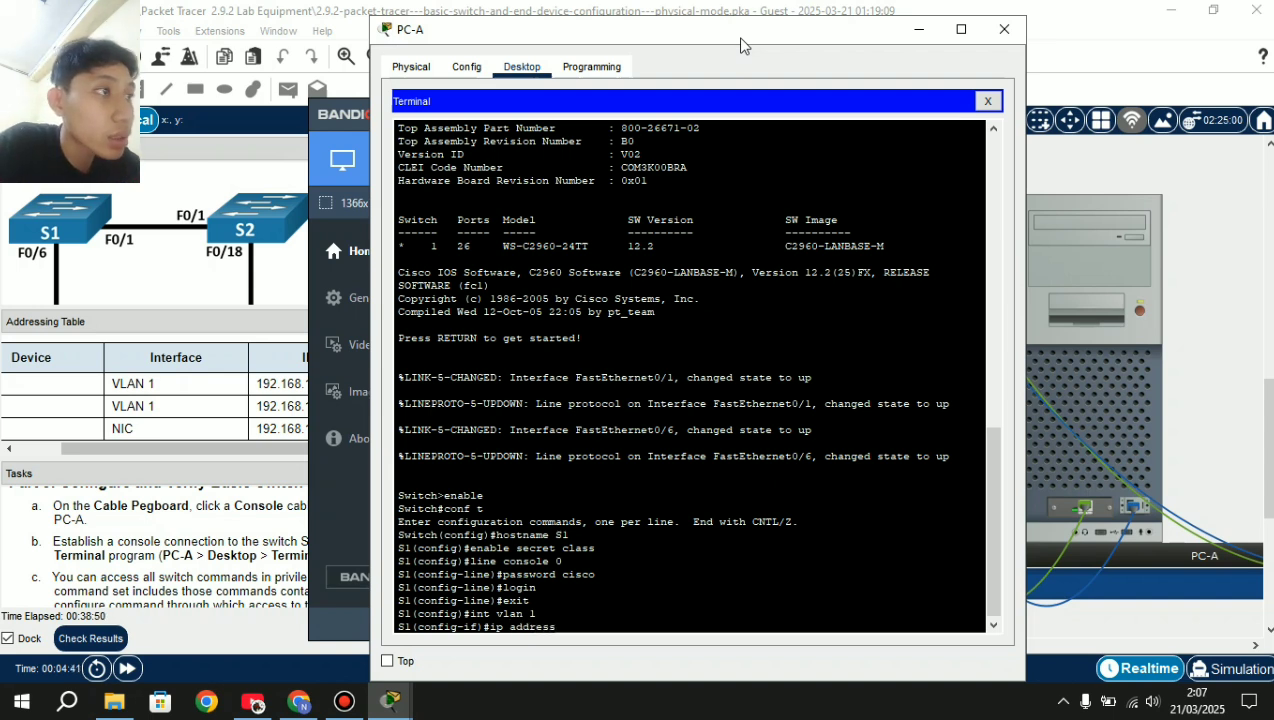
type(" 192.1")
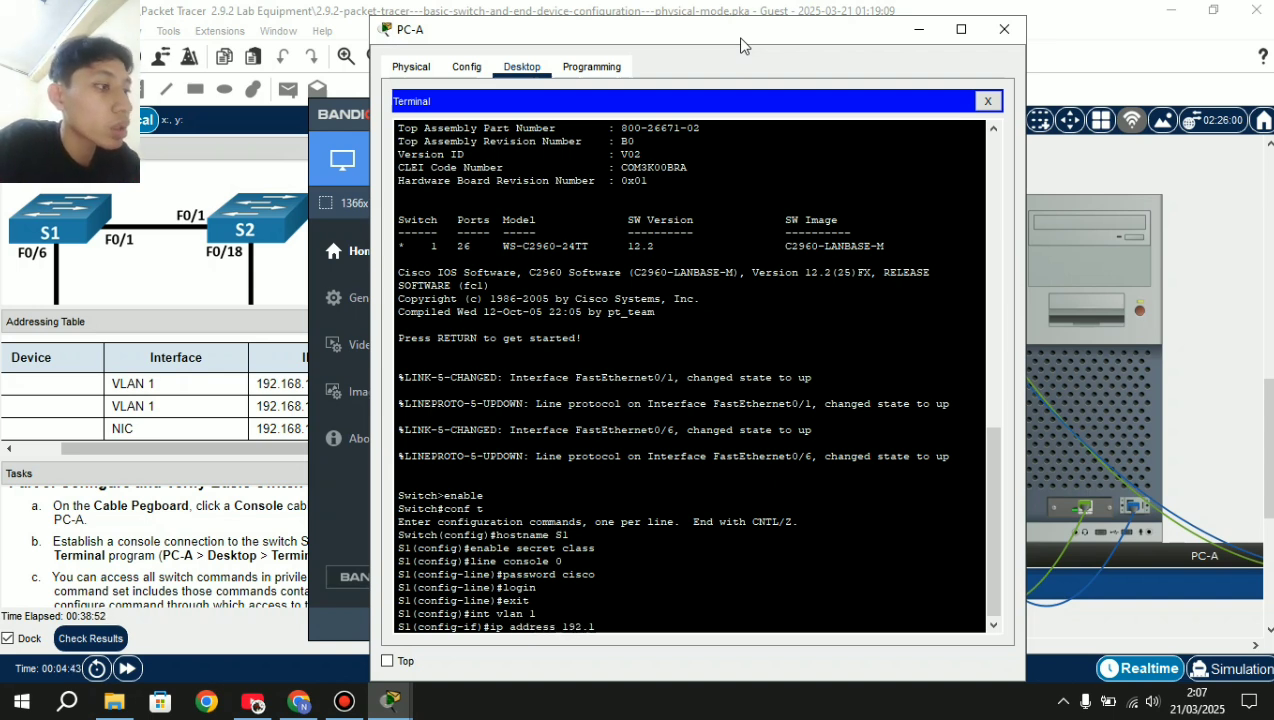
type("68.1.1")
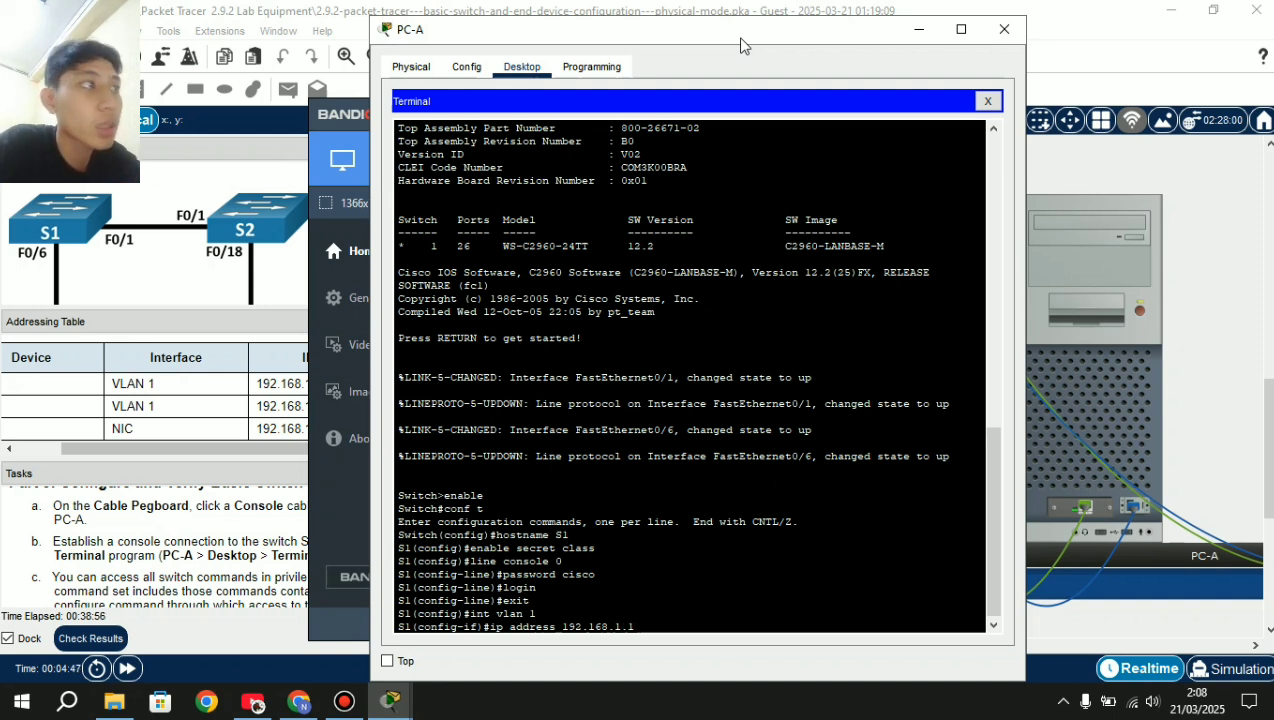
type(" 25")
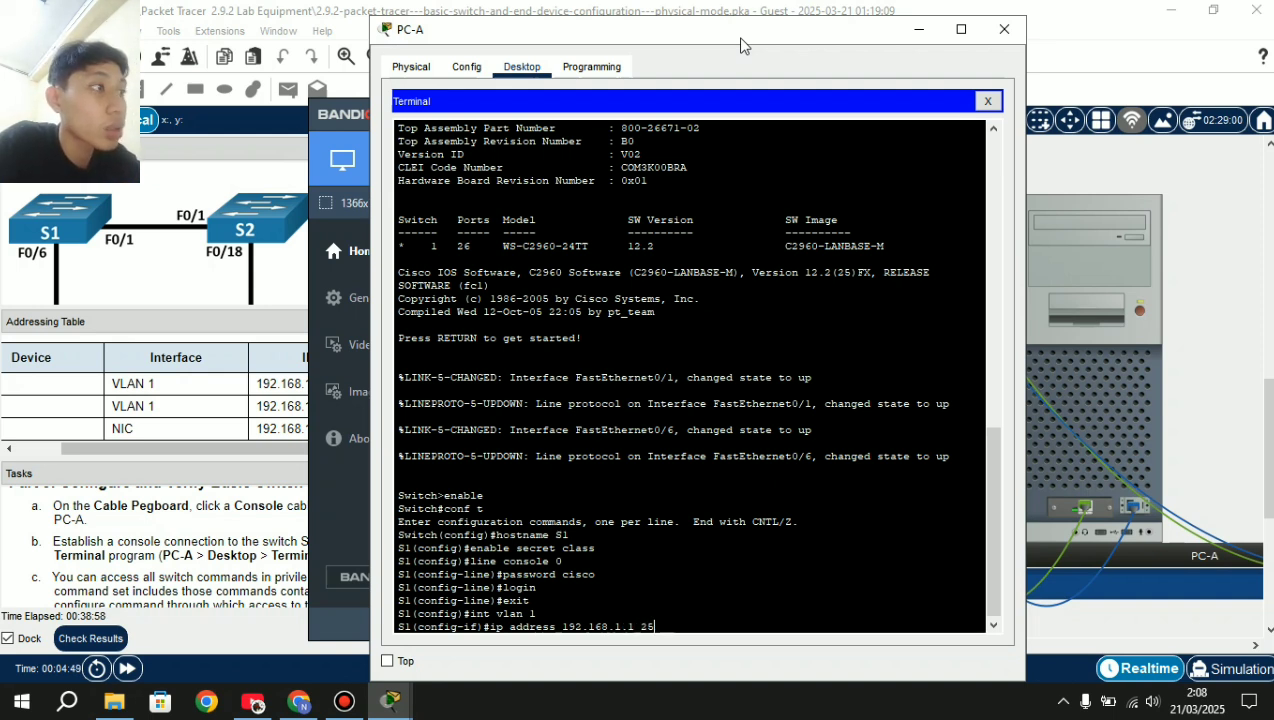
type("5.255")
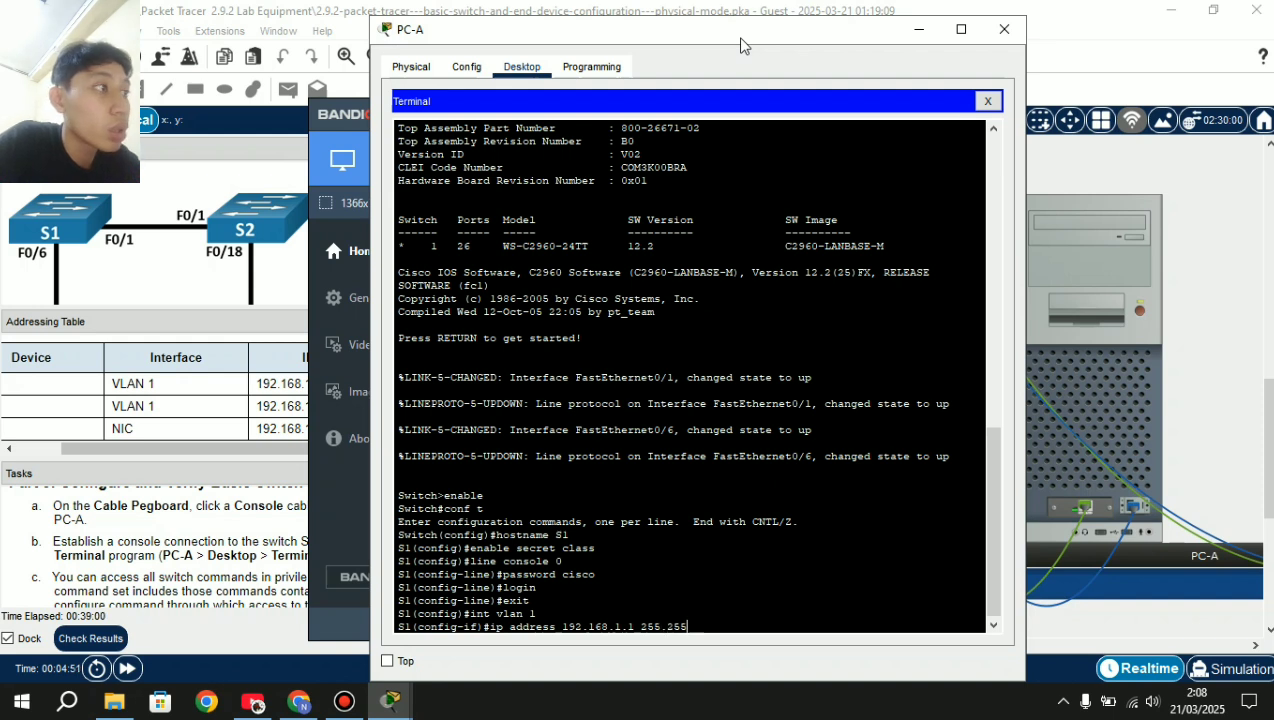
type(".255.0")
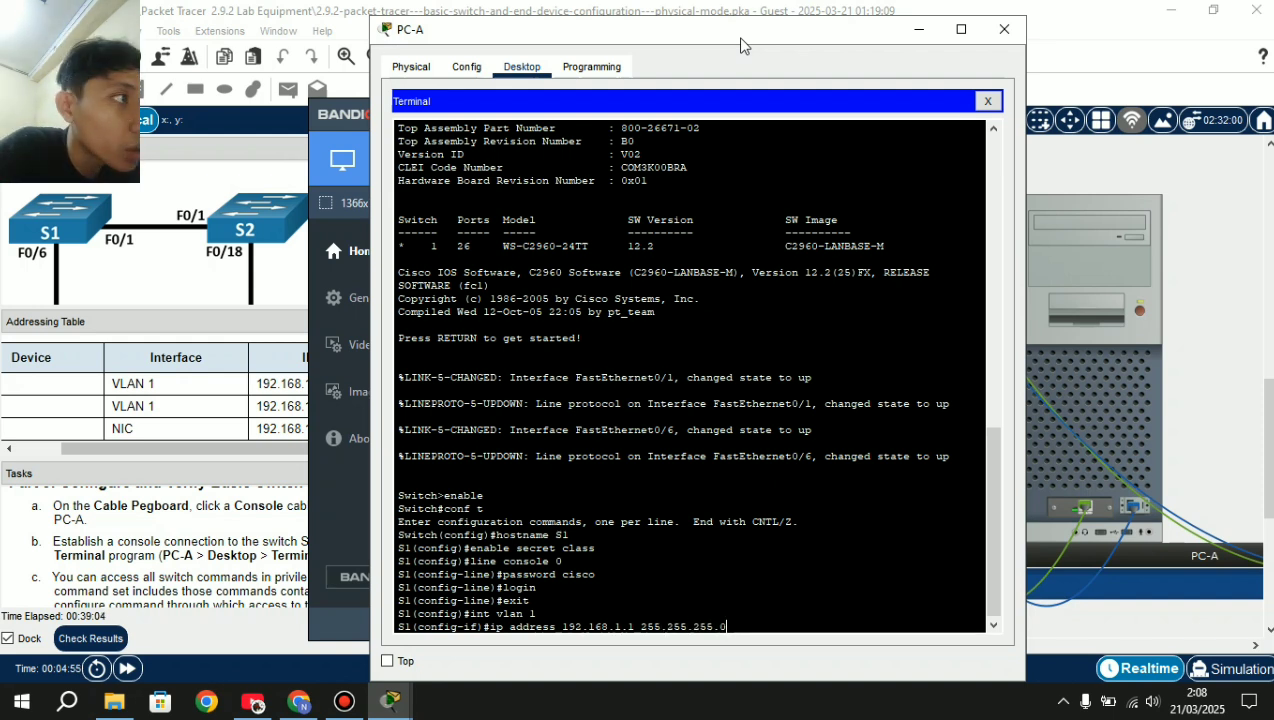
key("Return")
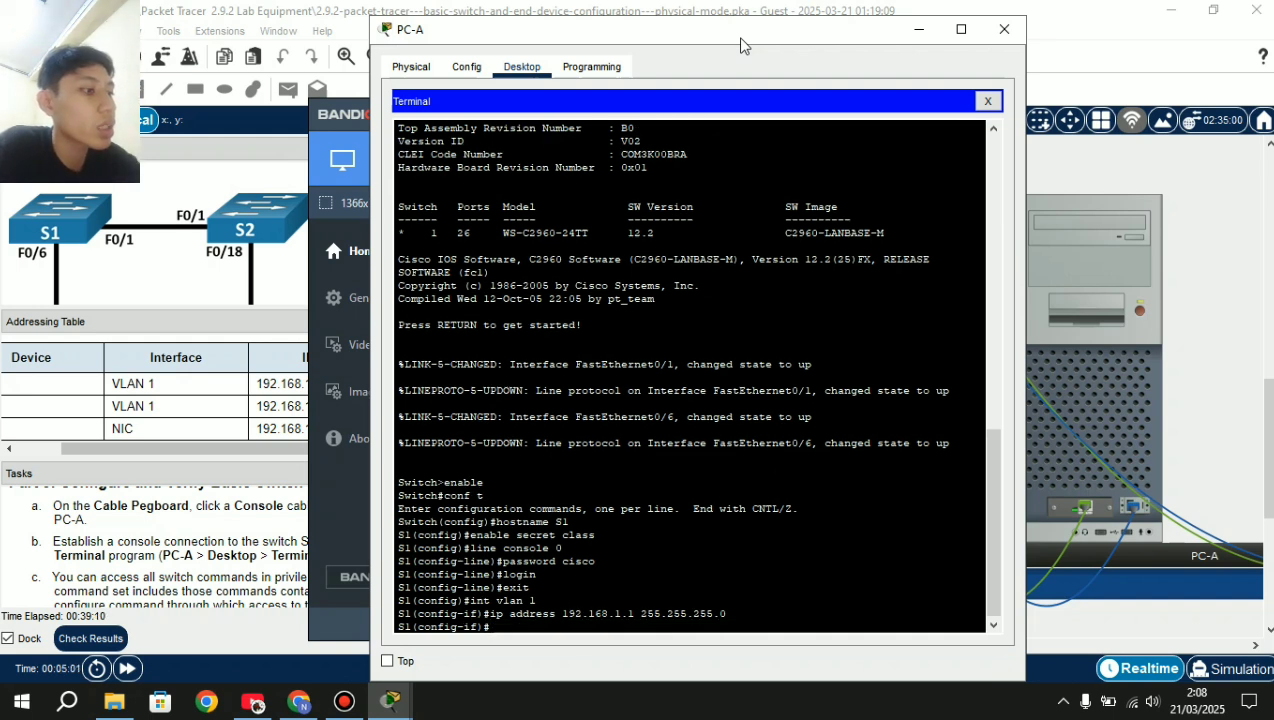
type("no shut")
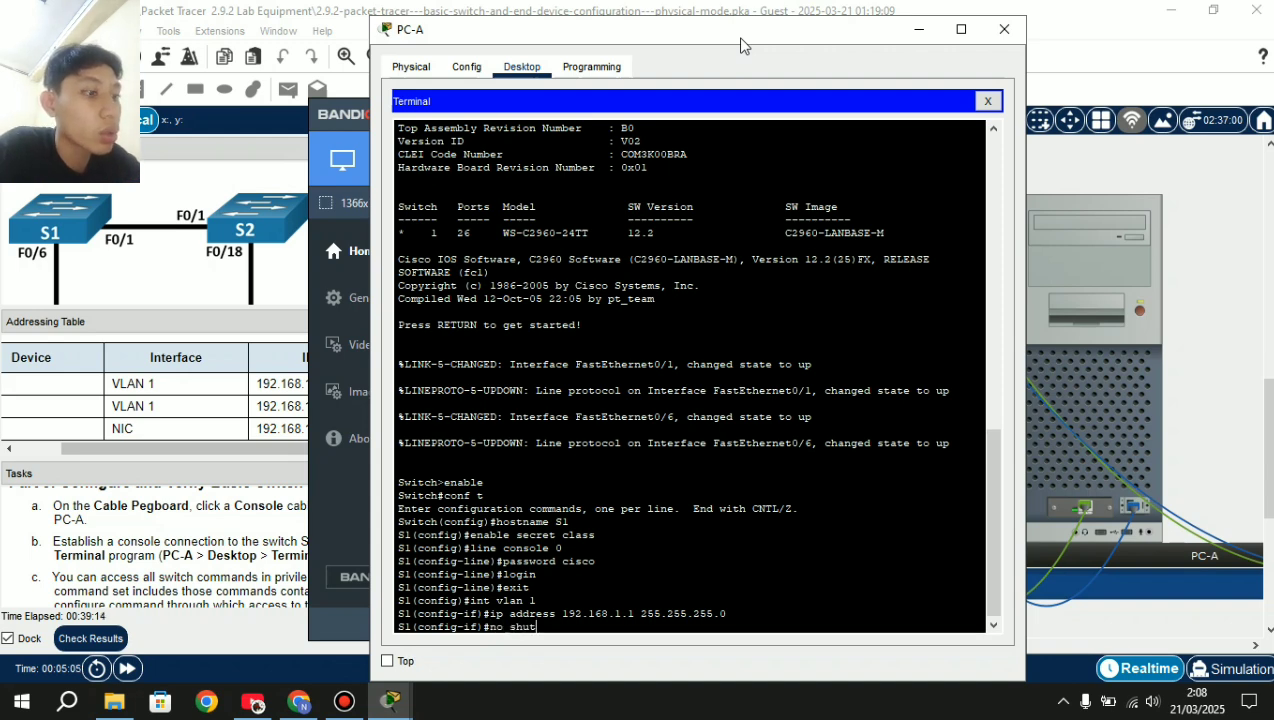
type("down")
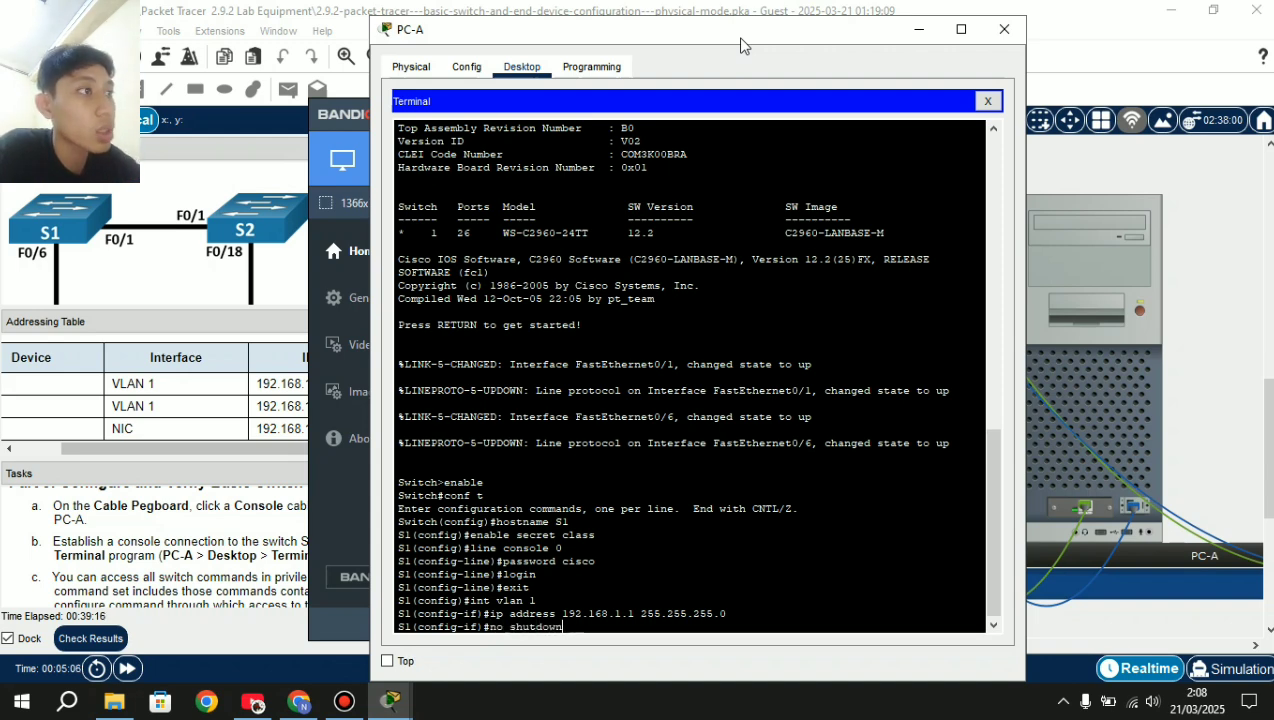
key("Return")
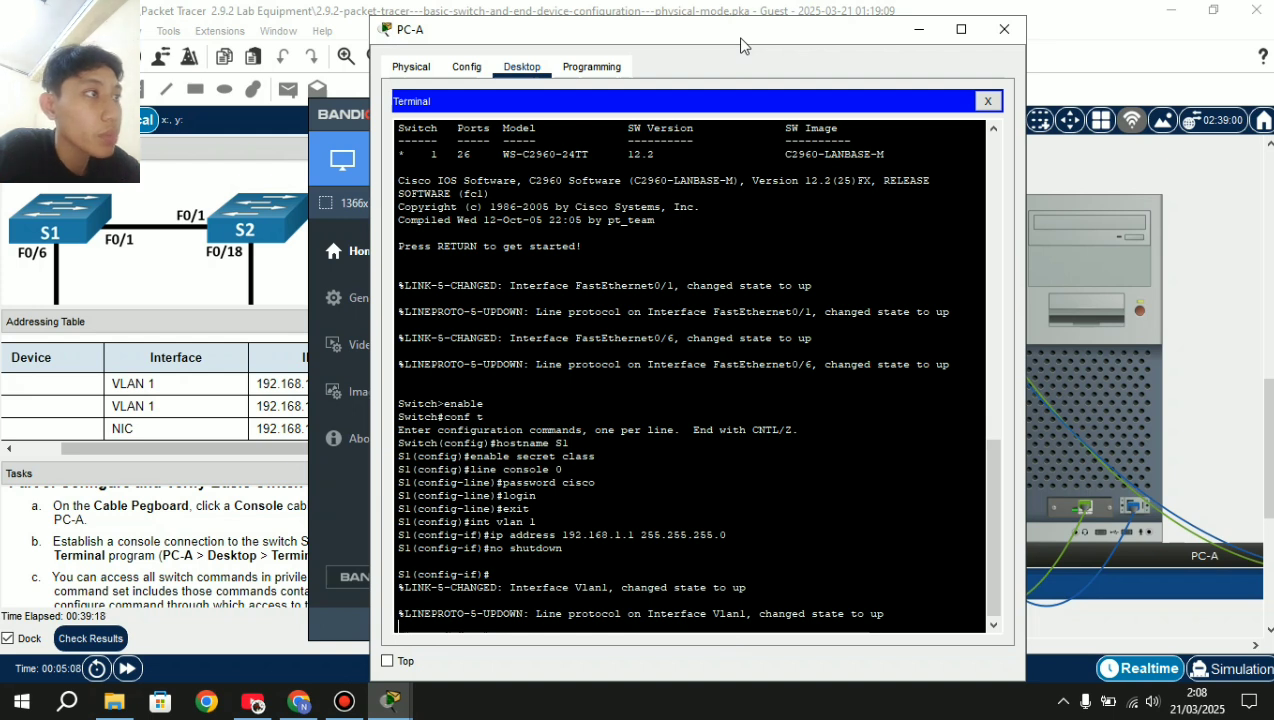
key("Return")
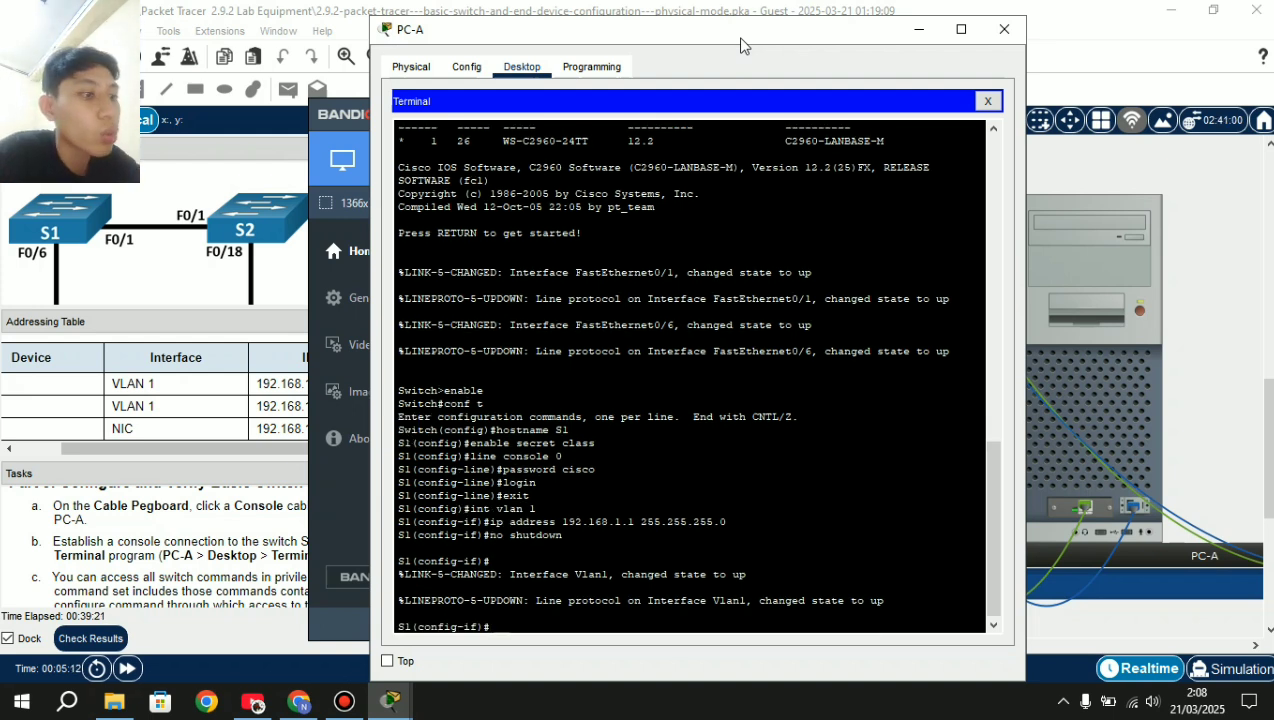
Exit interface and global configuration back to privileged EXEC mode.
type("exit")
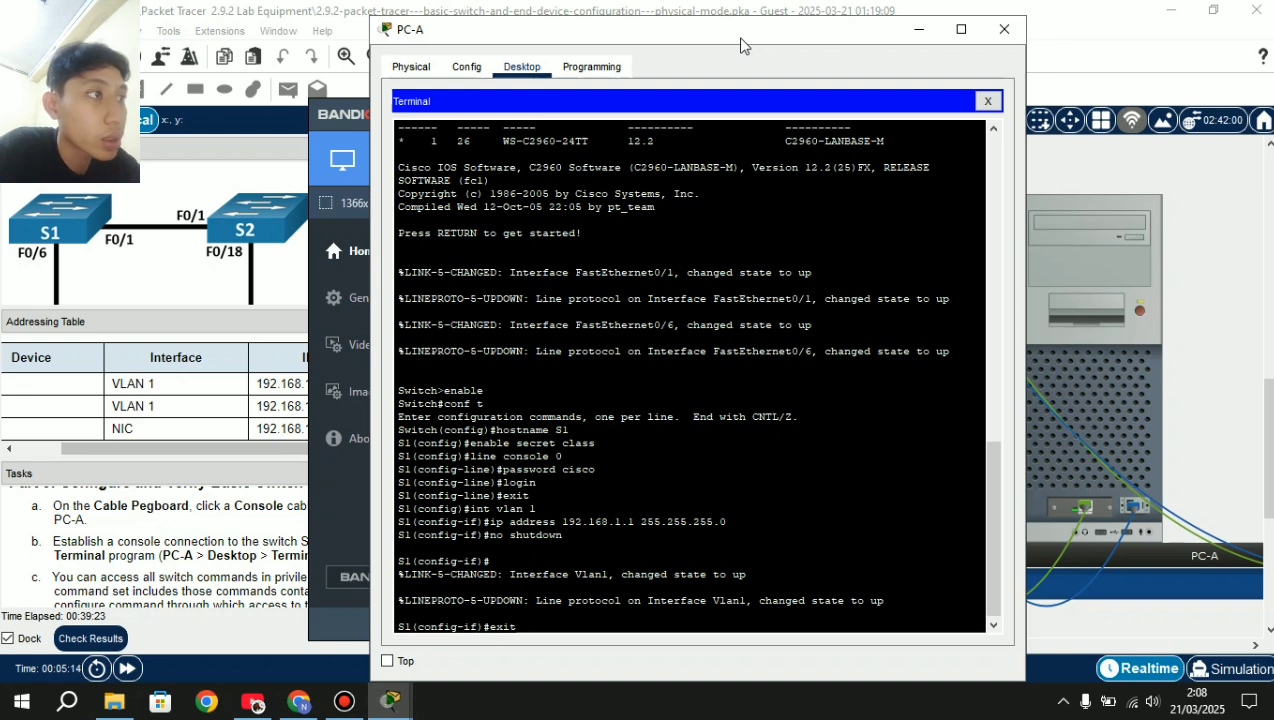
key("BackSpace")
key("Return")
type("ex")
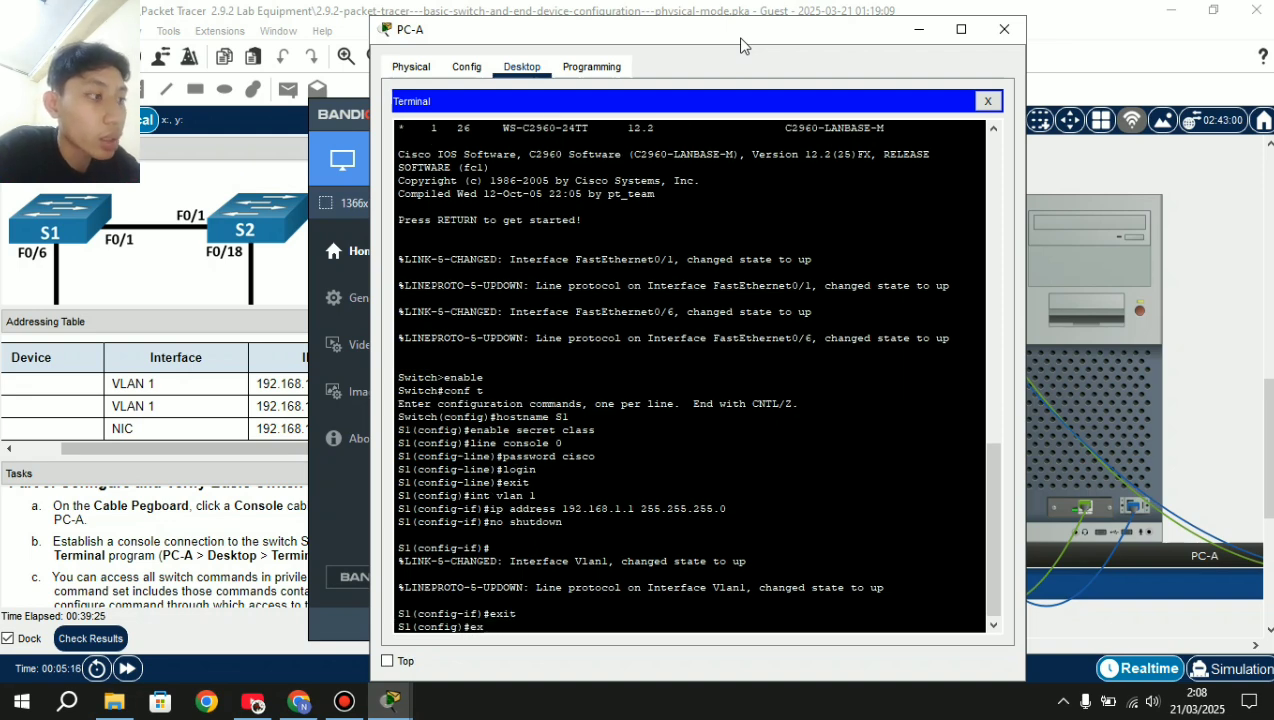
type("it")
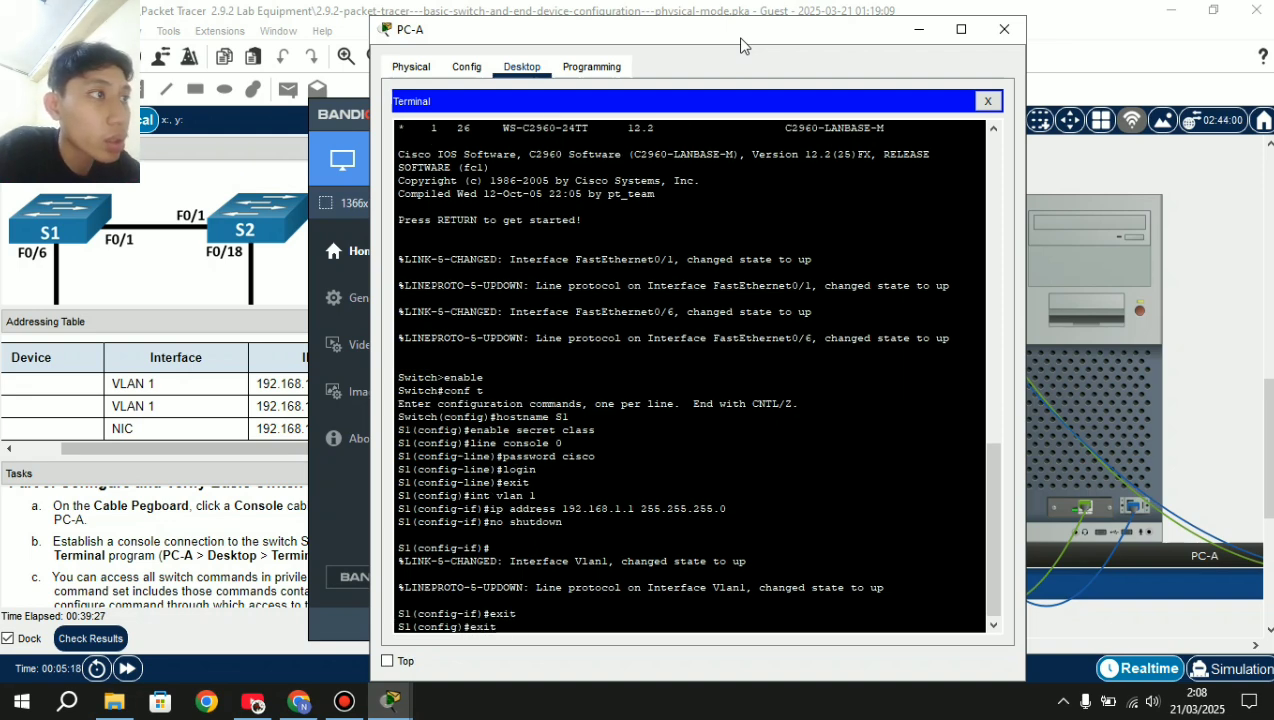
key("Return")
key("Return")
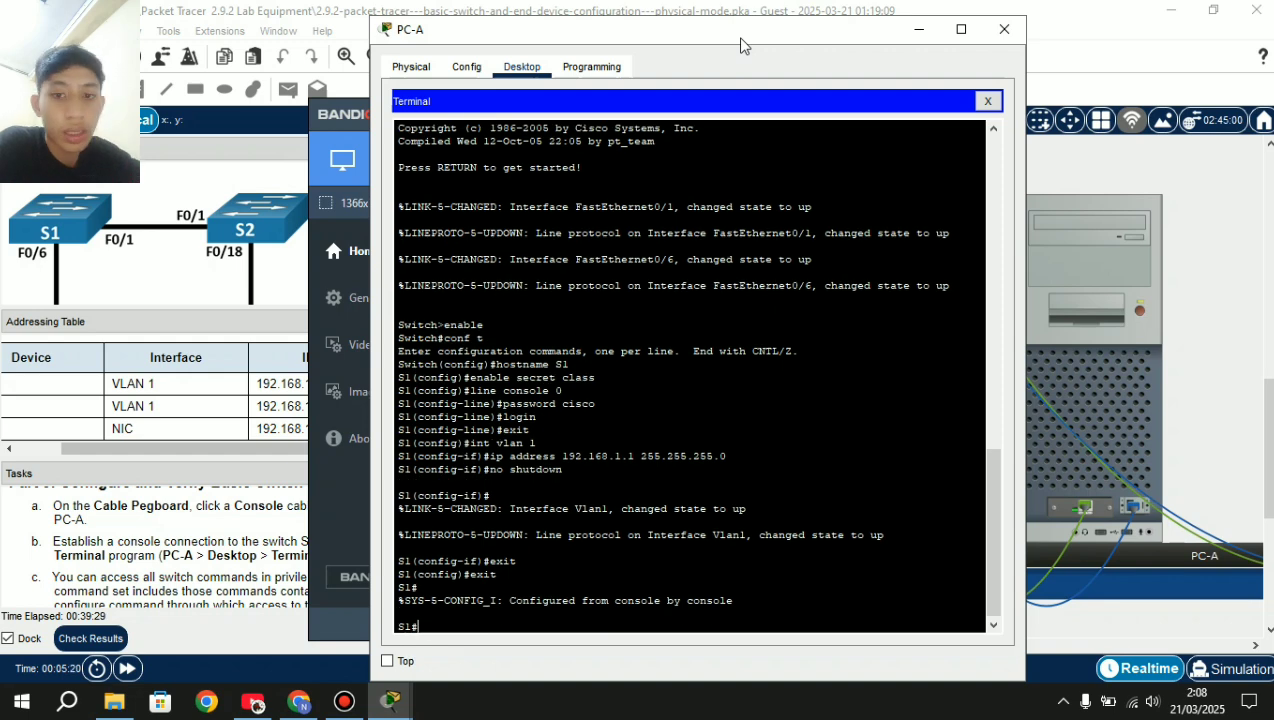
In global configuration, set S1's MOTD banner to 'Unauthorized Access is Prohibited'.
type("conf")
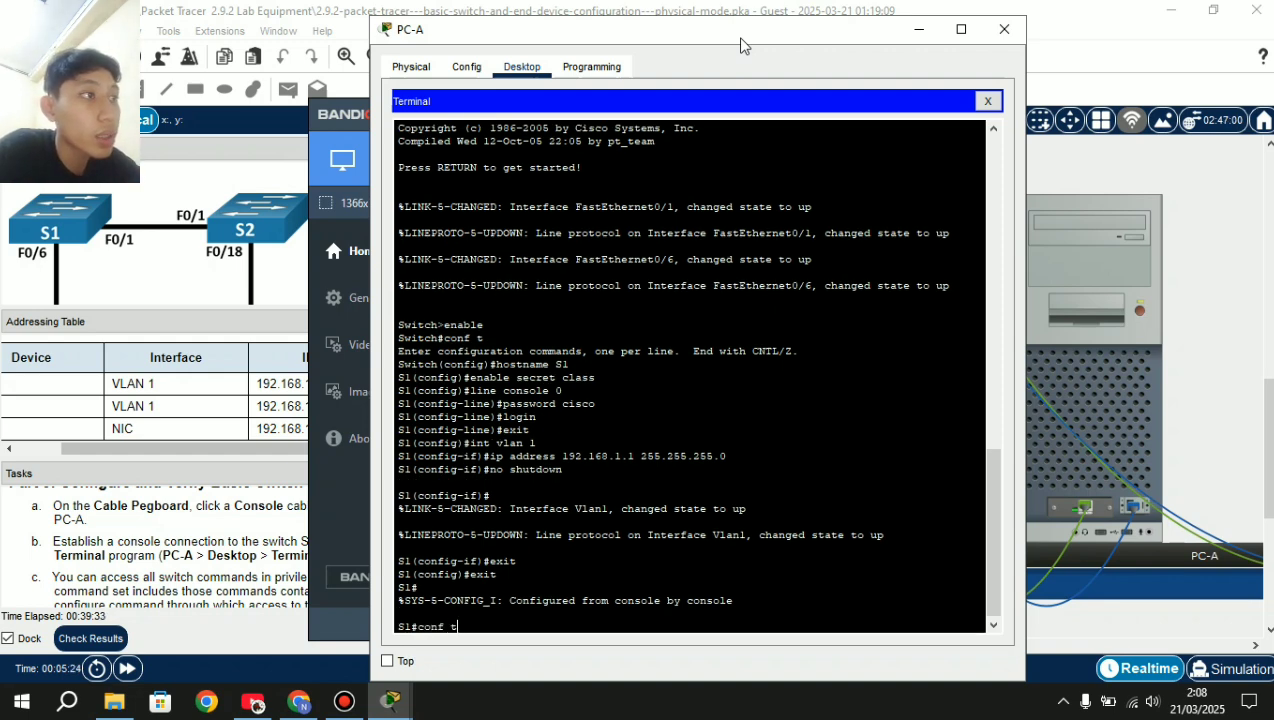
type(" t")
key("Return")
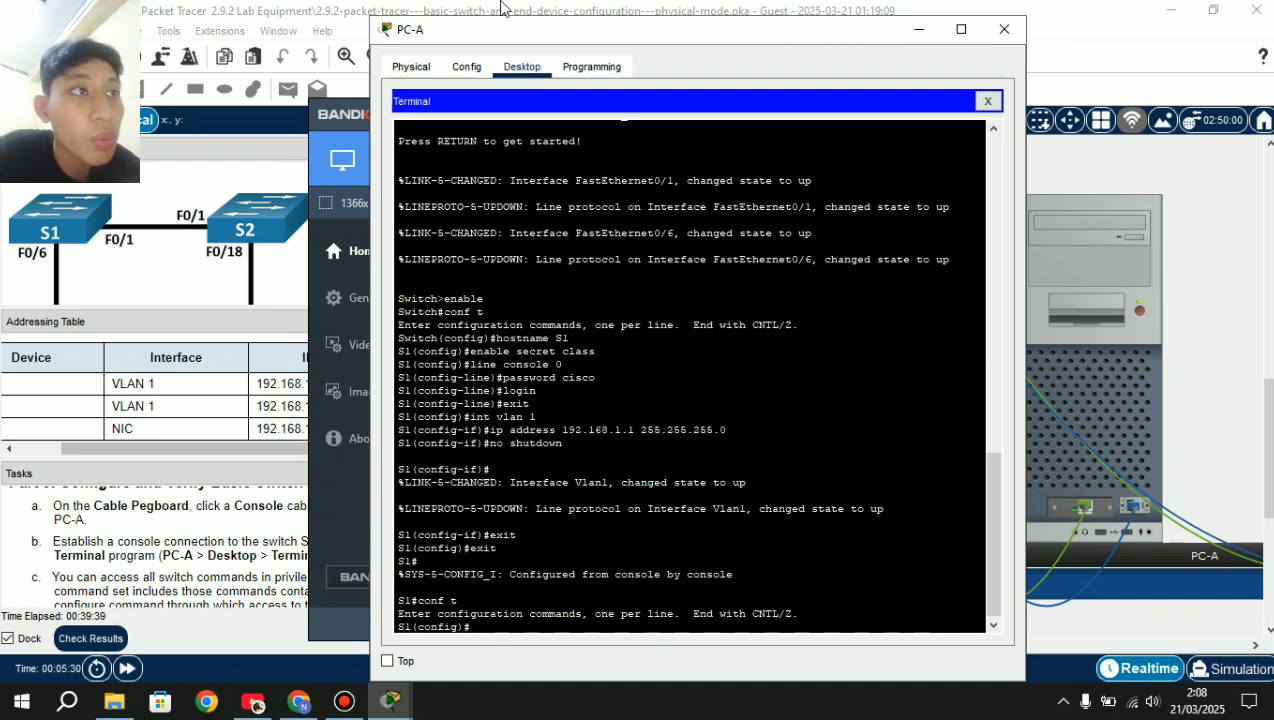
scroll(92, 538, "down", 6)
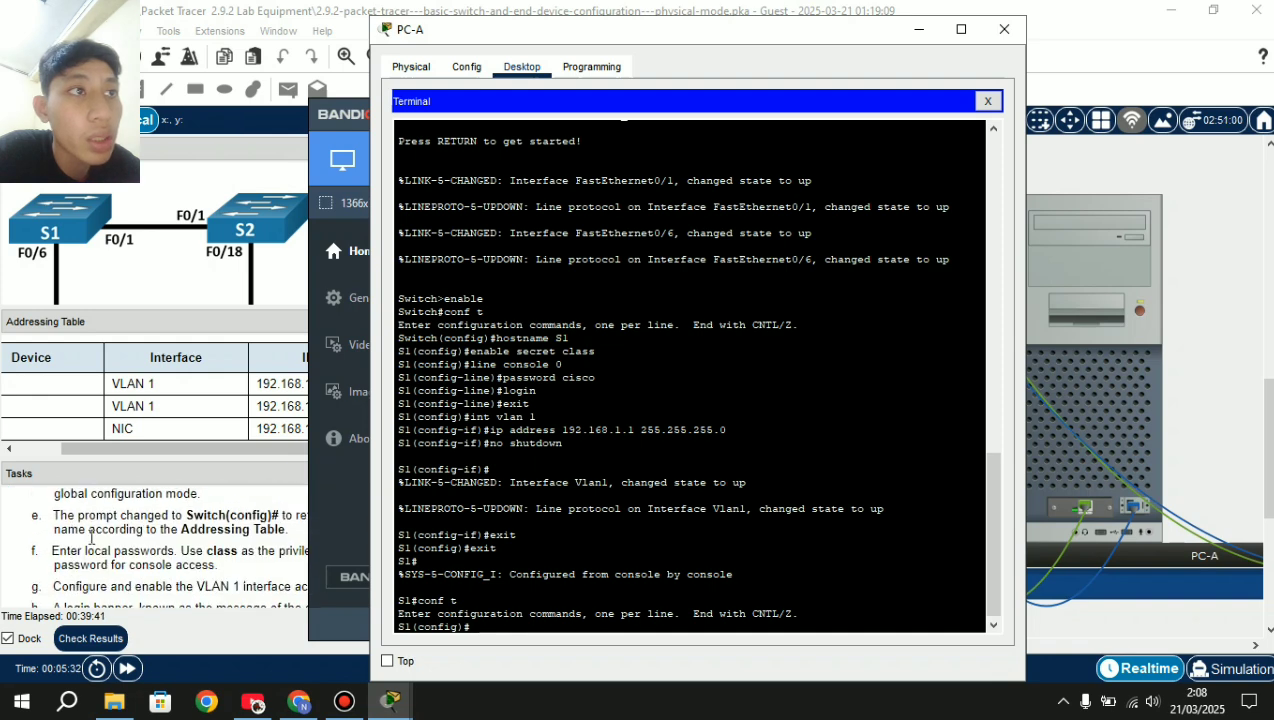
scroll(130, 562, "up", 1)
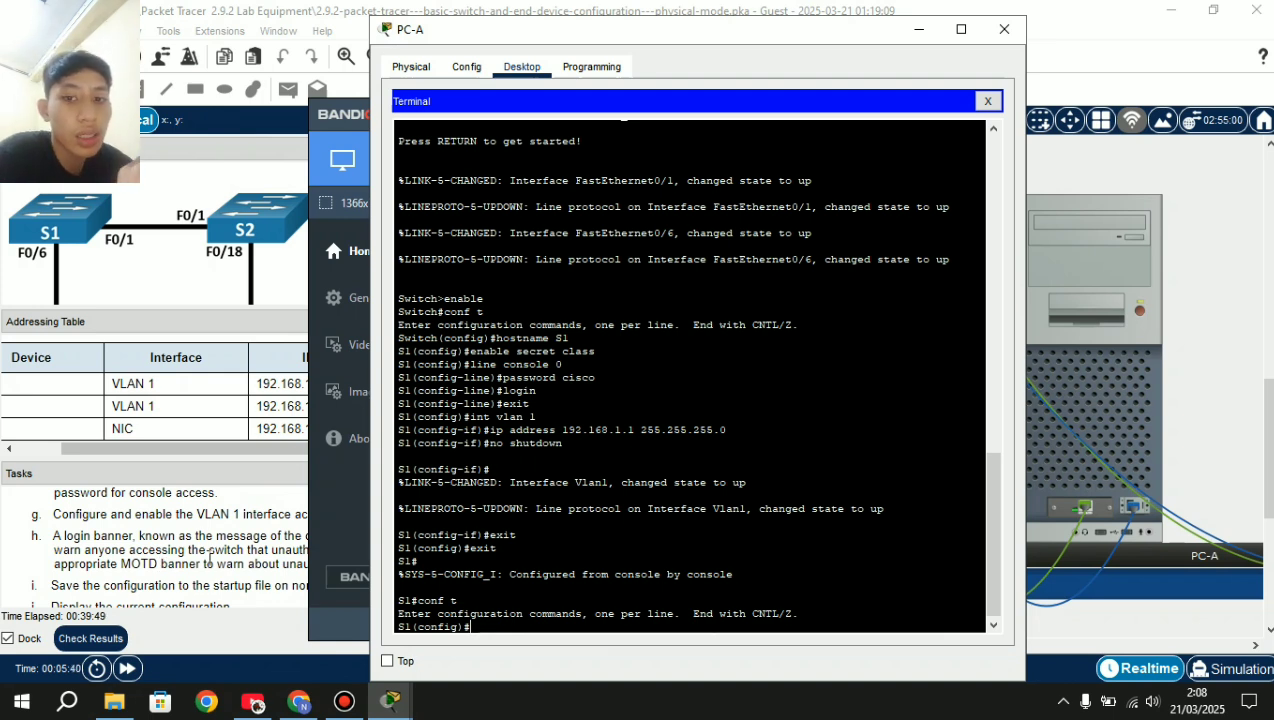
type("bann")
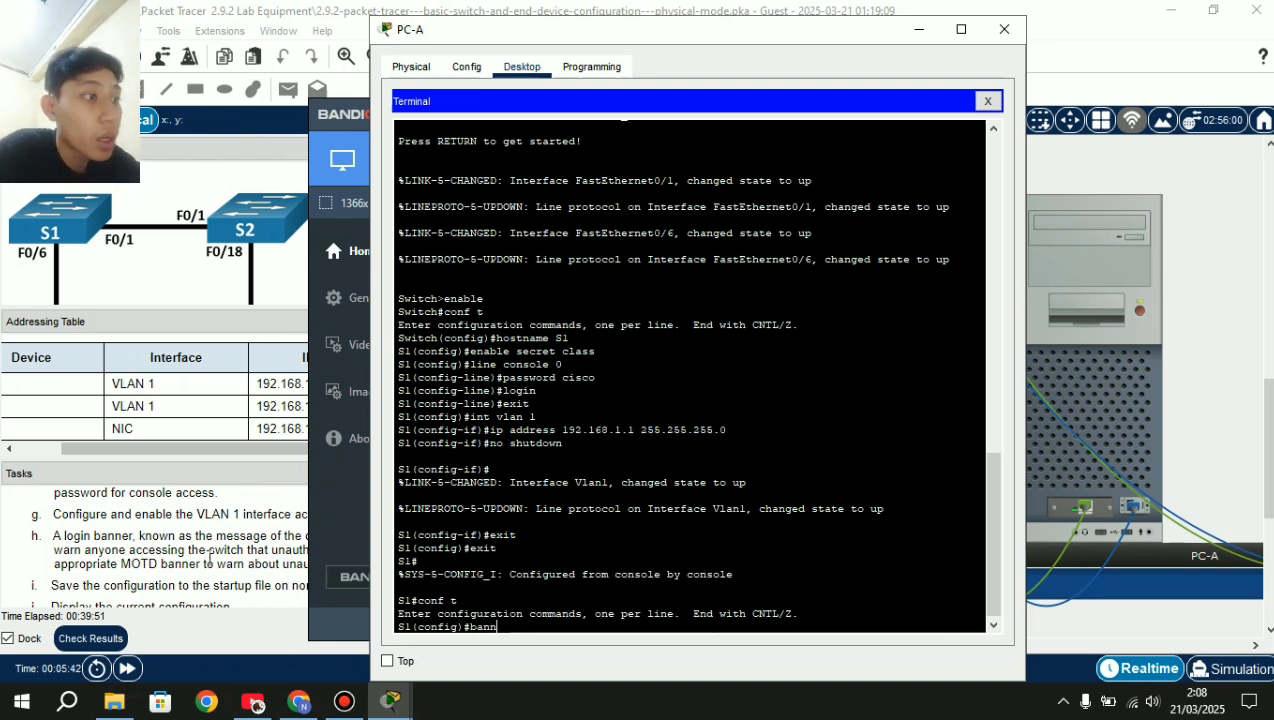
type("er motd")
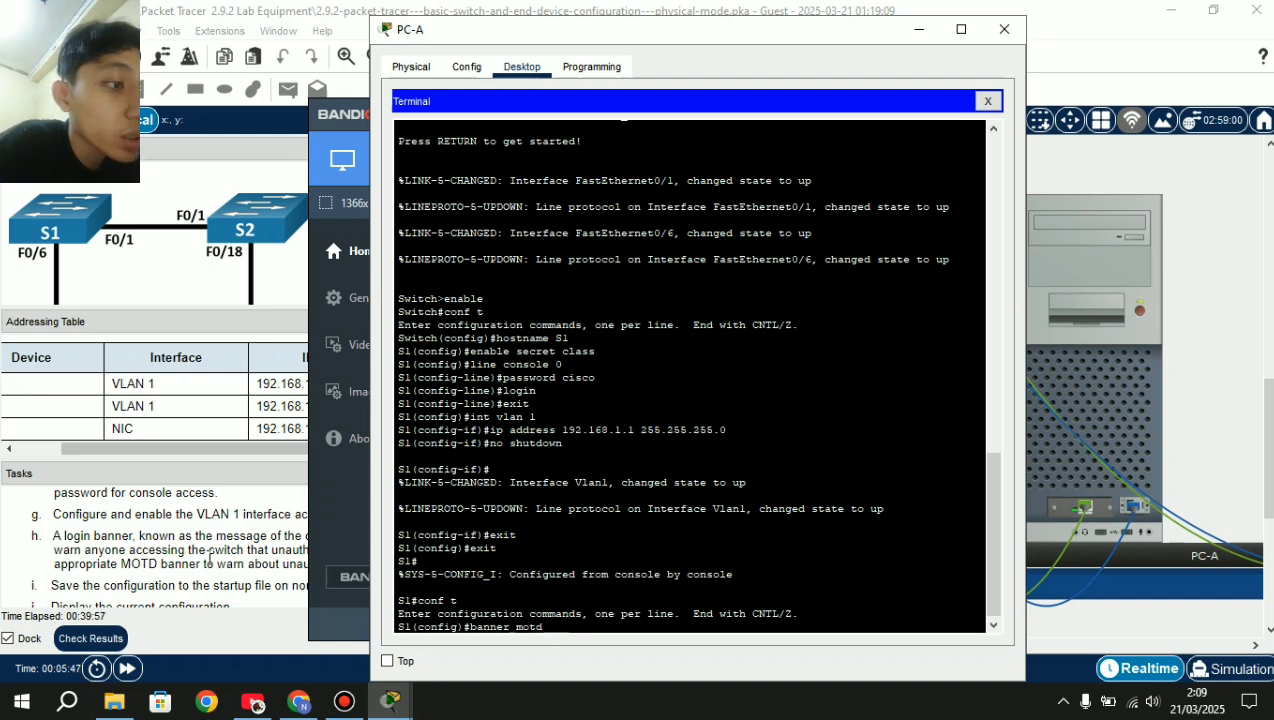
type(" $$")
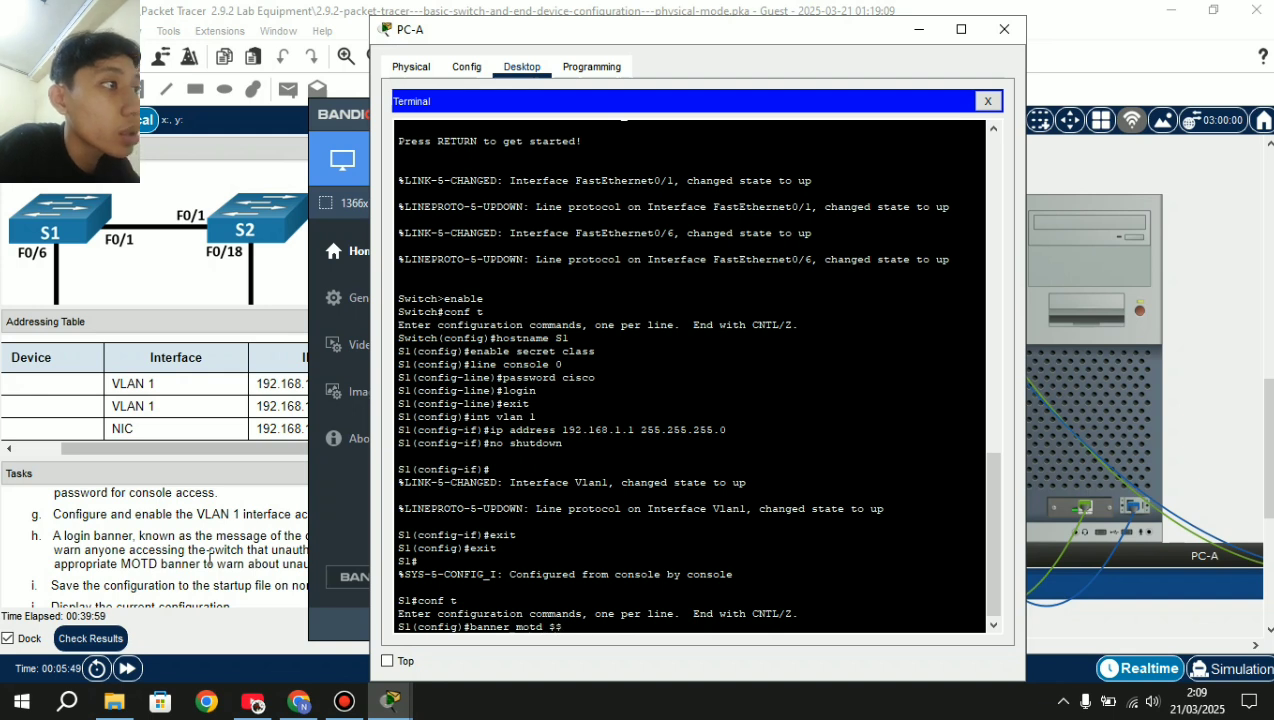
key("Left")
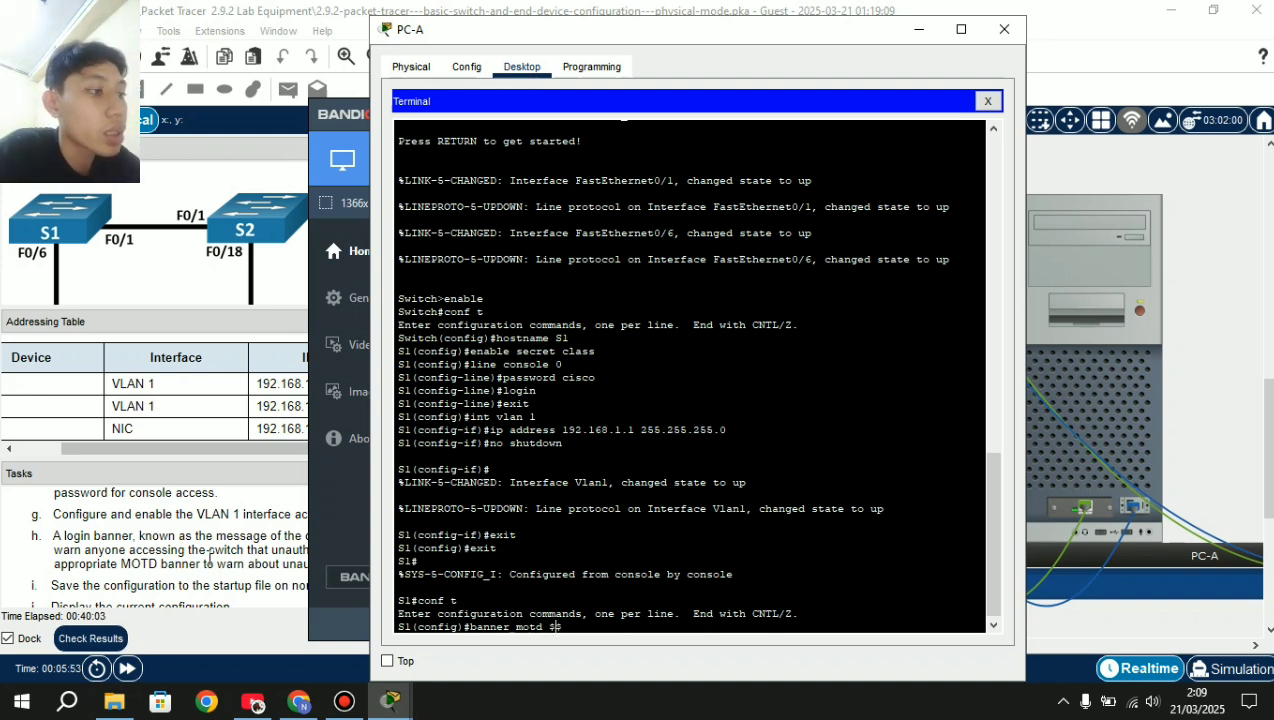
type("Un")
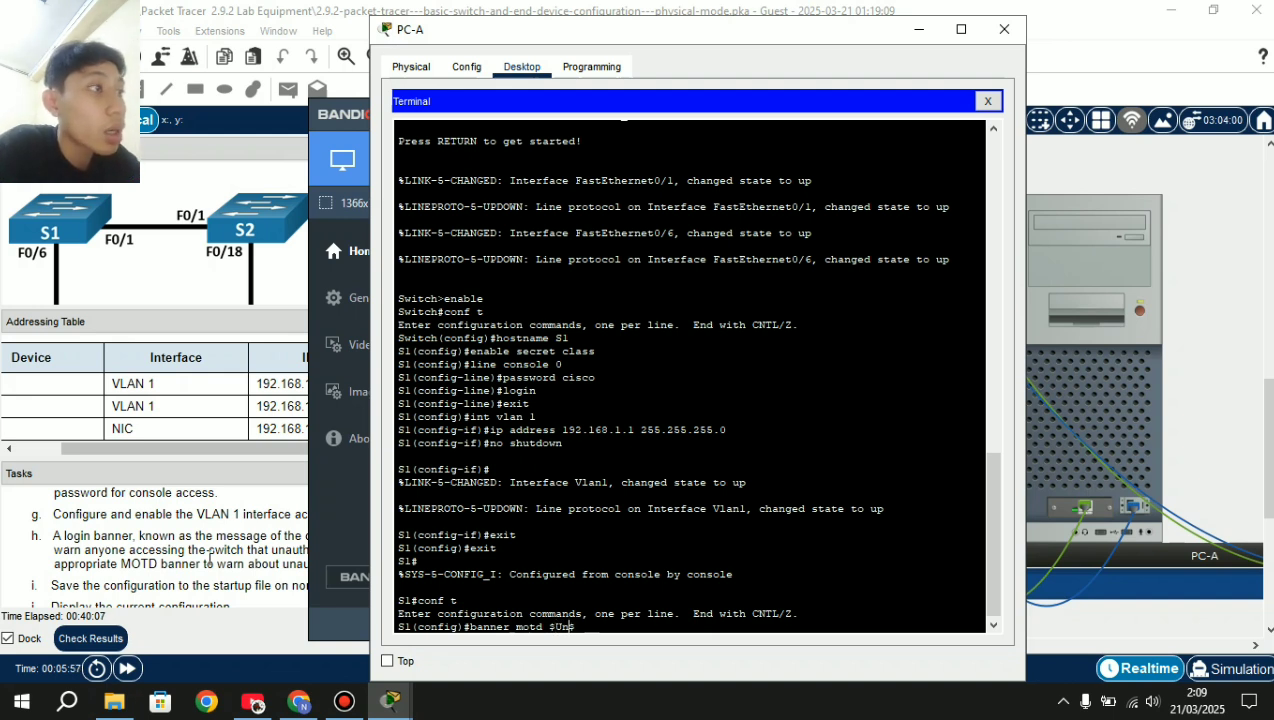
type("author")
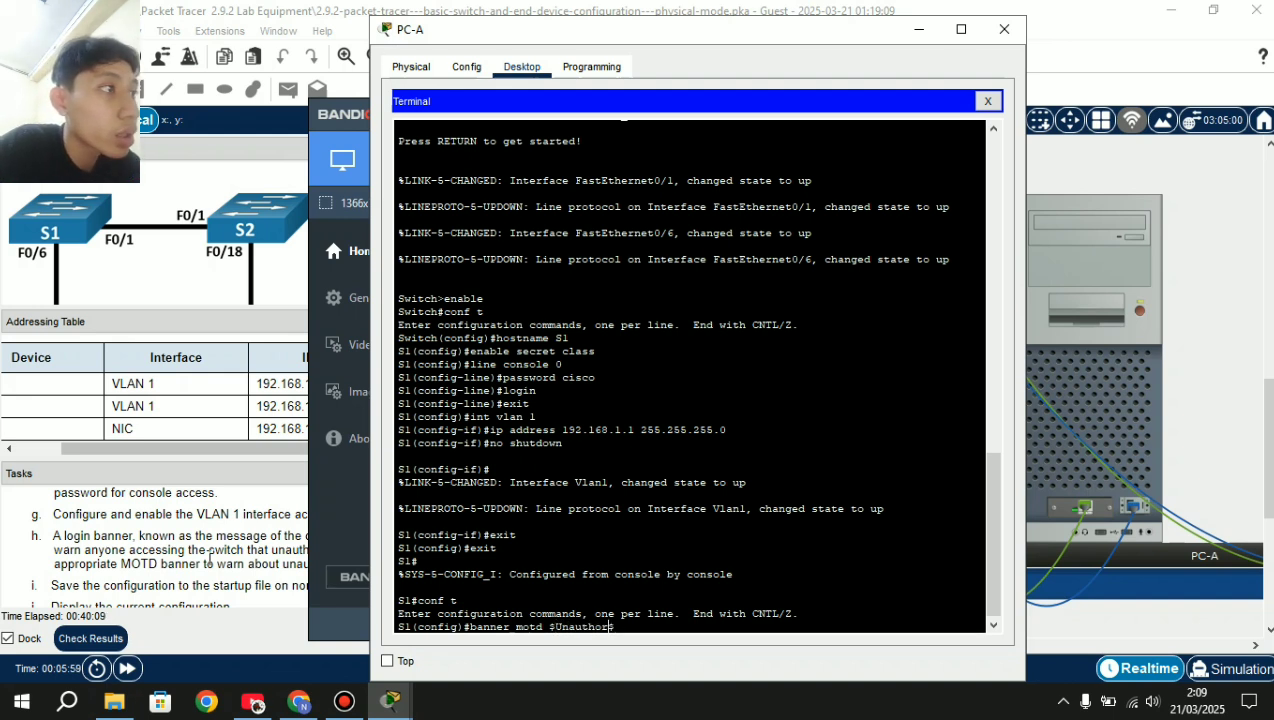
type("ri")
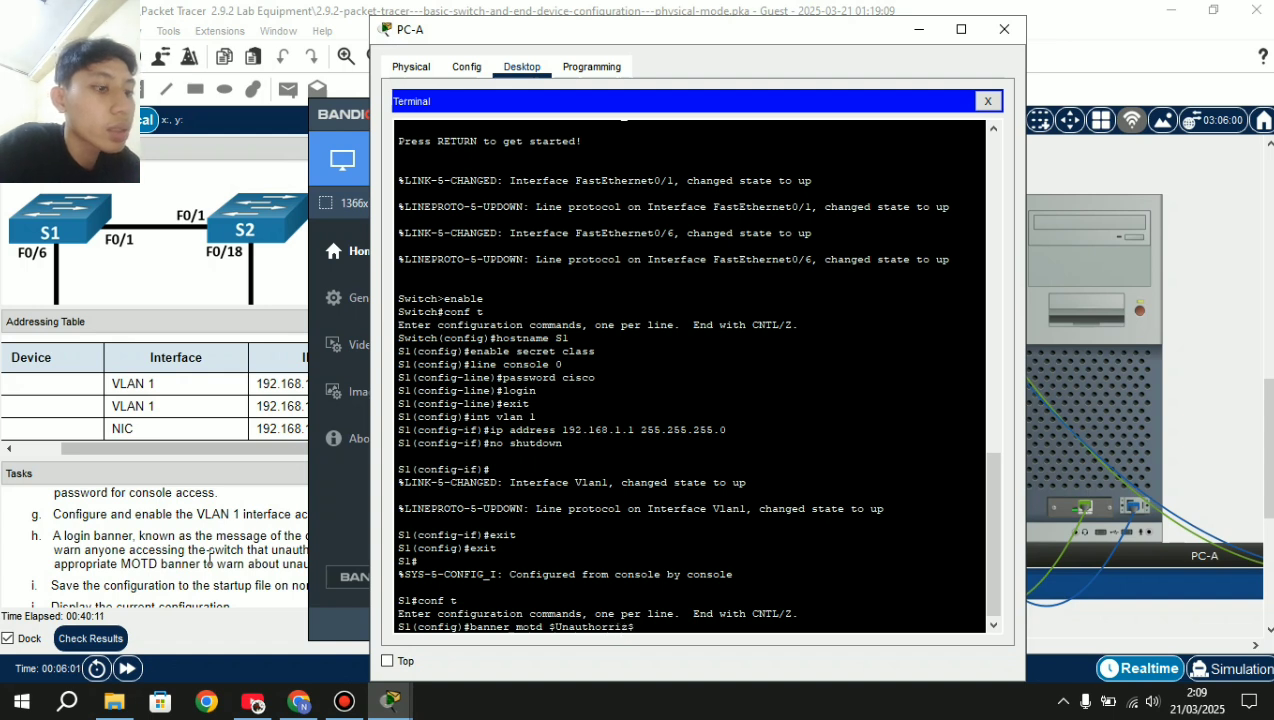
type("z")
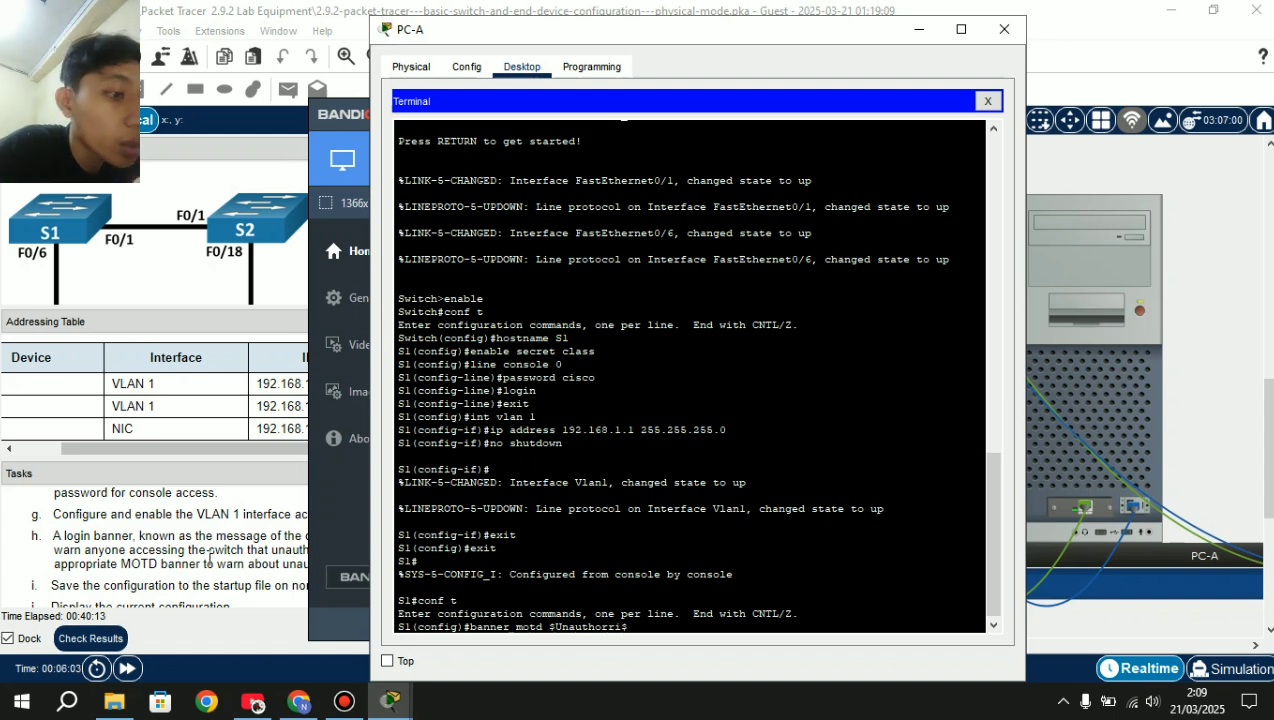
type("ed $")
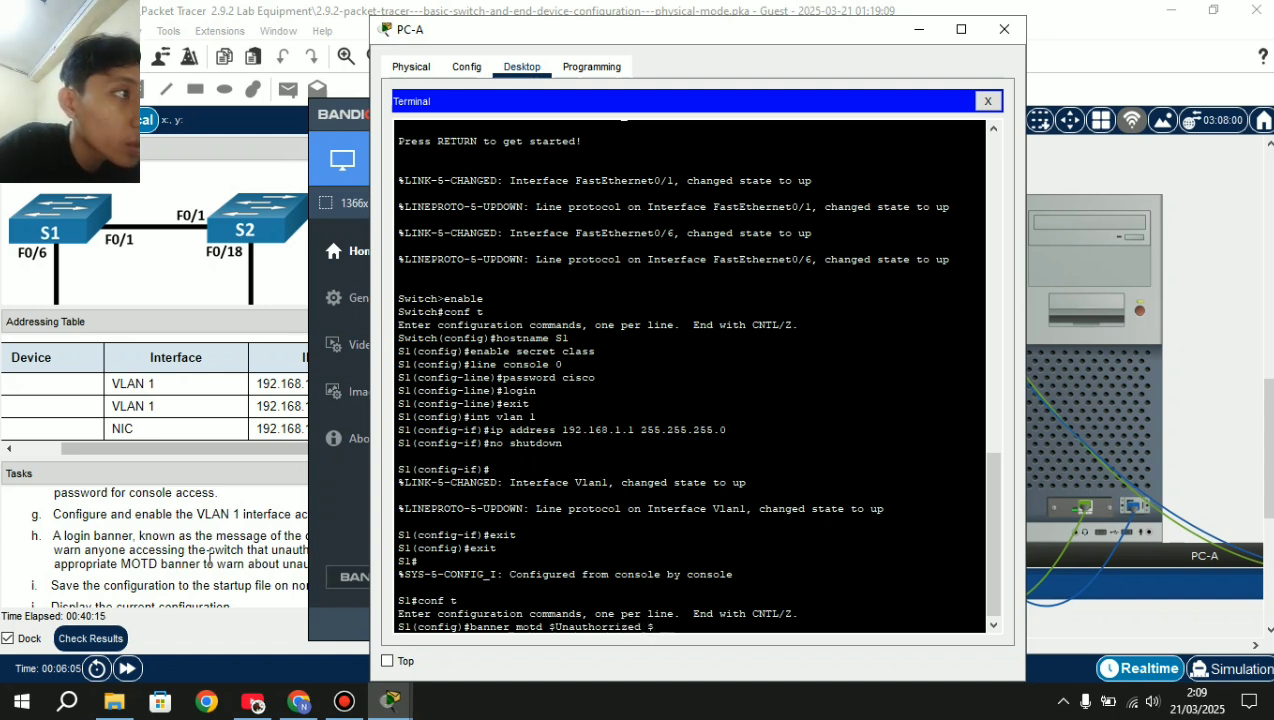
type("Acce")
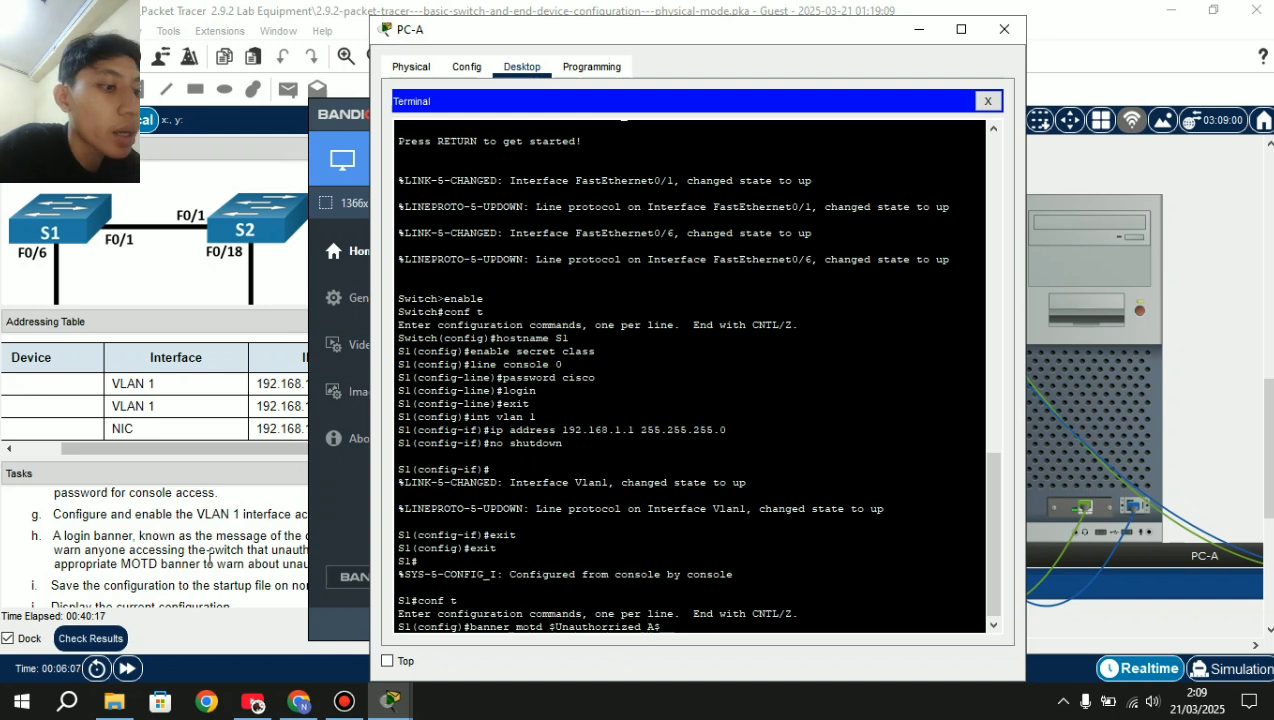
type("ss is ")
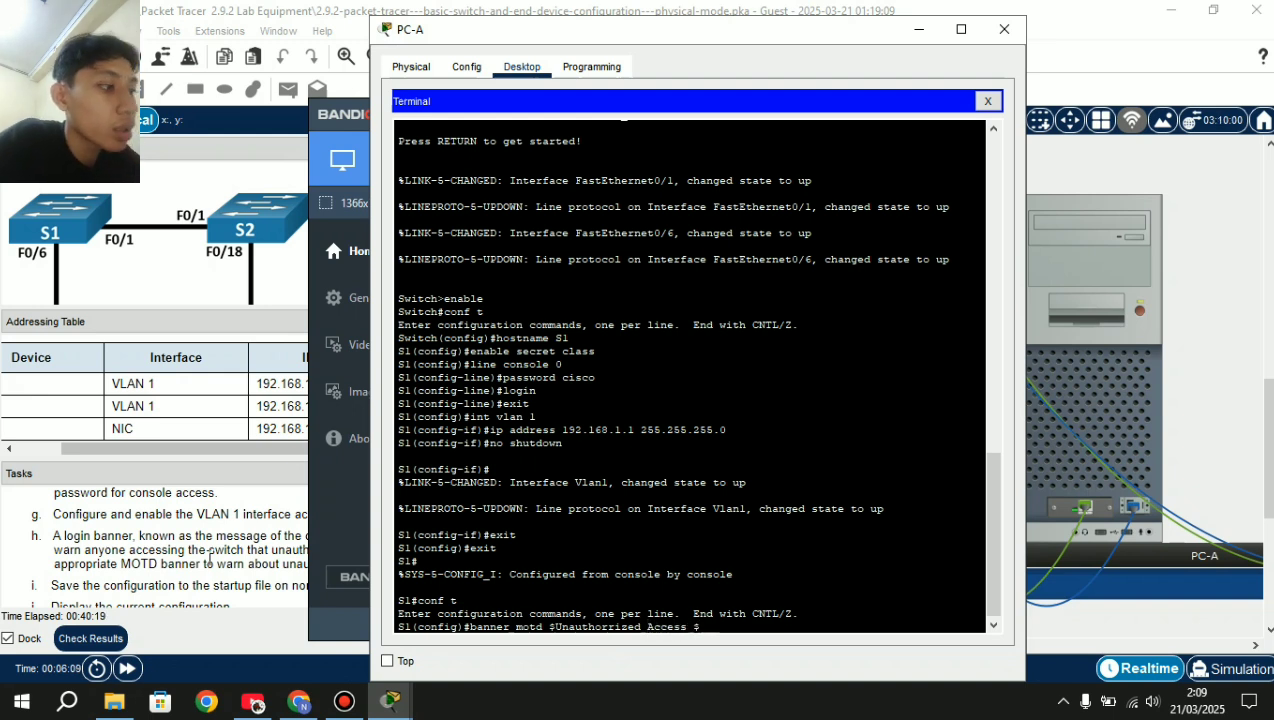
type("Pro")
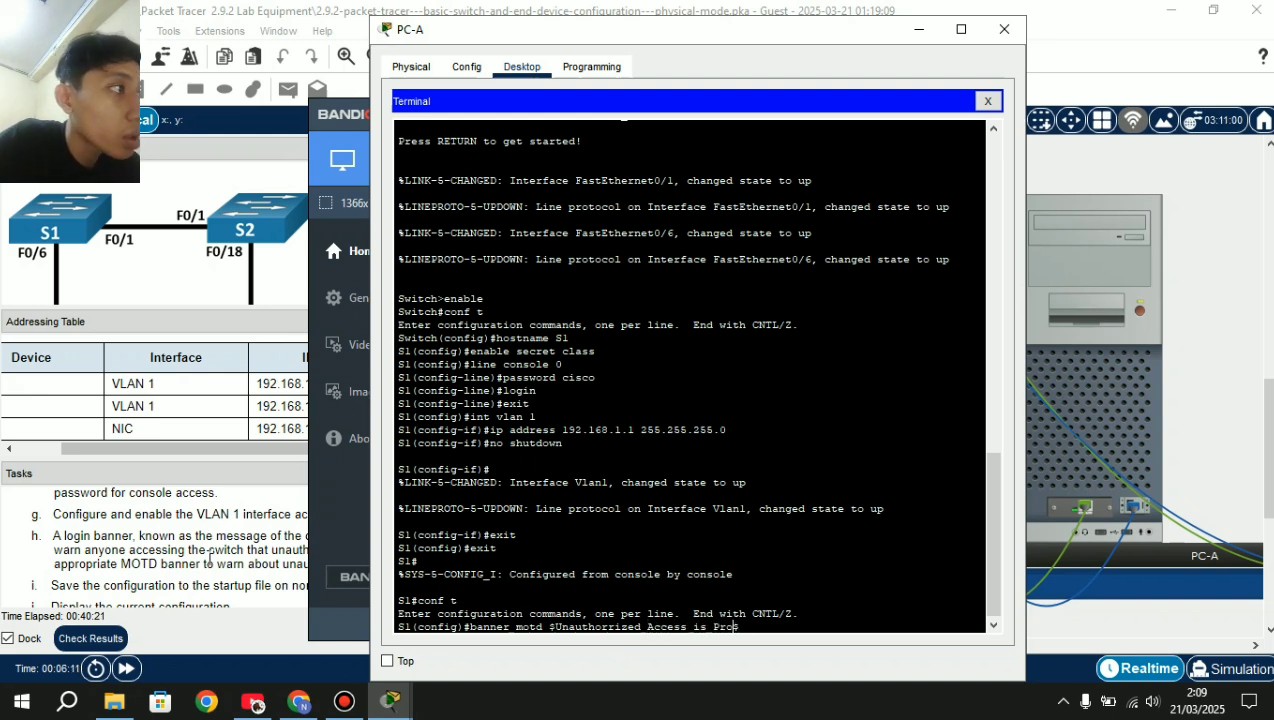
type("hibited$")
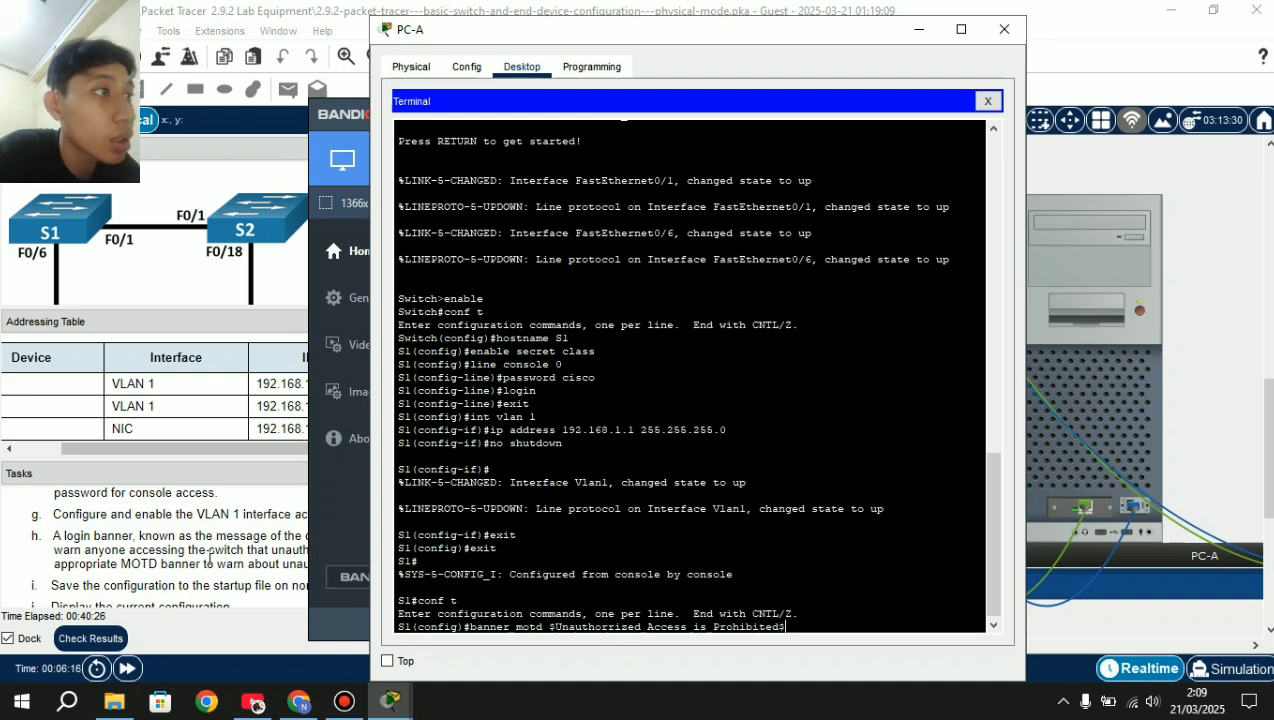
key("Return")
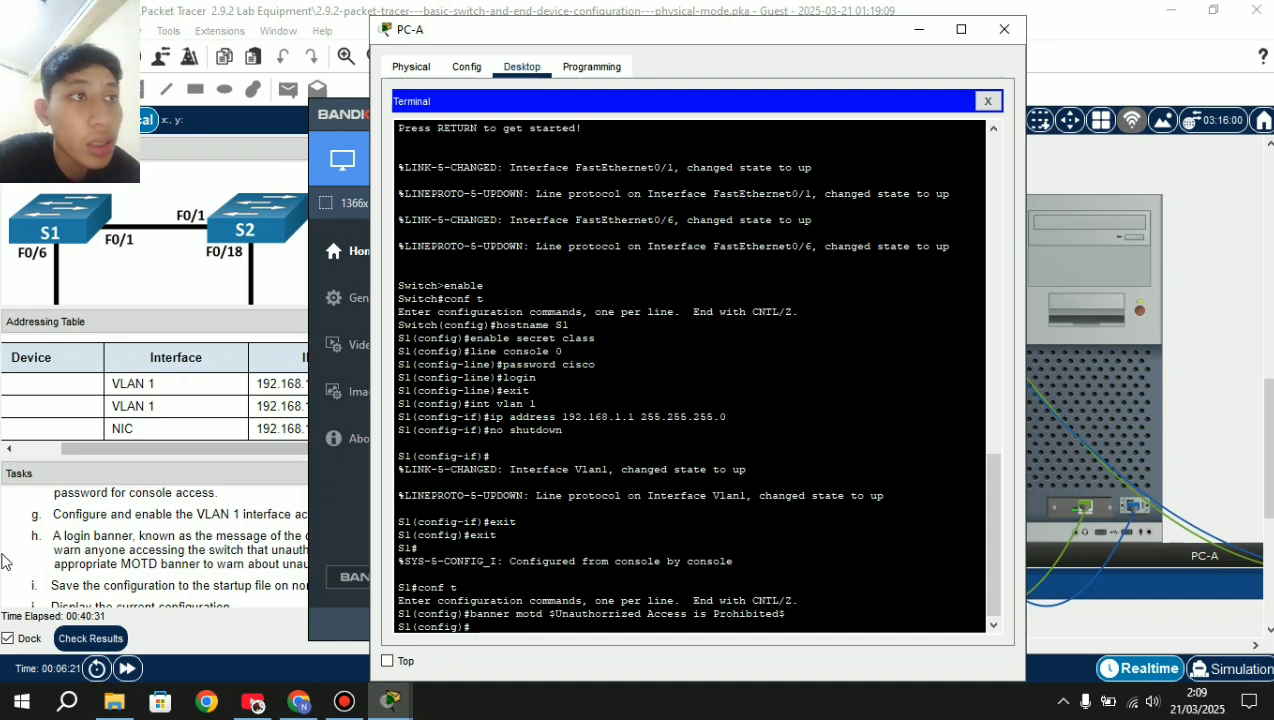
Exit global configuration back to the S1# privileged prompt.
scroll(185, 572, "down", 2)
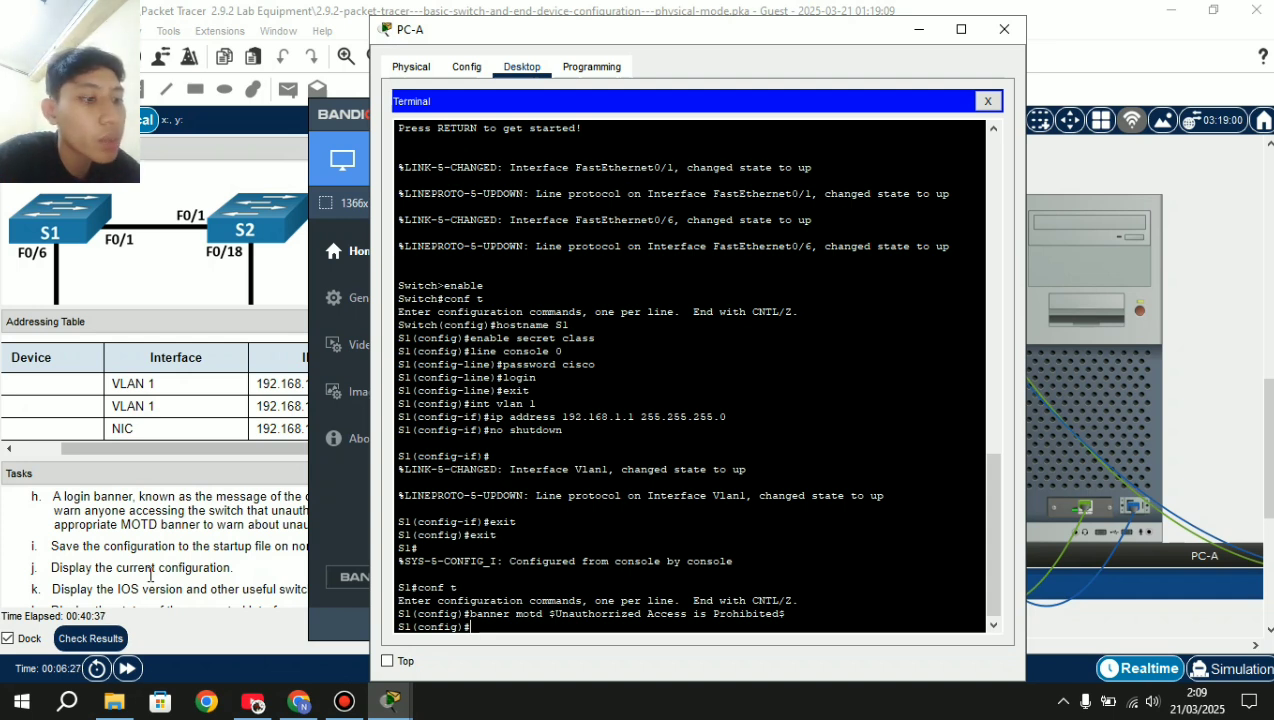
type("xit")
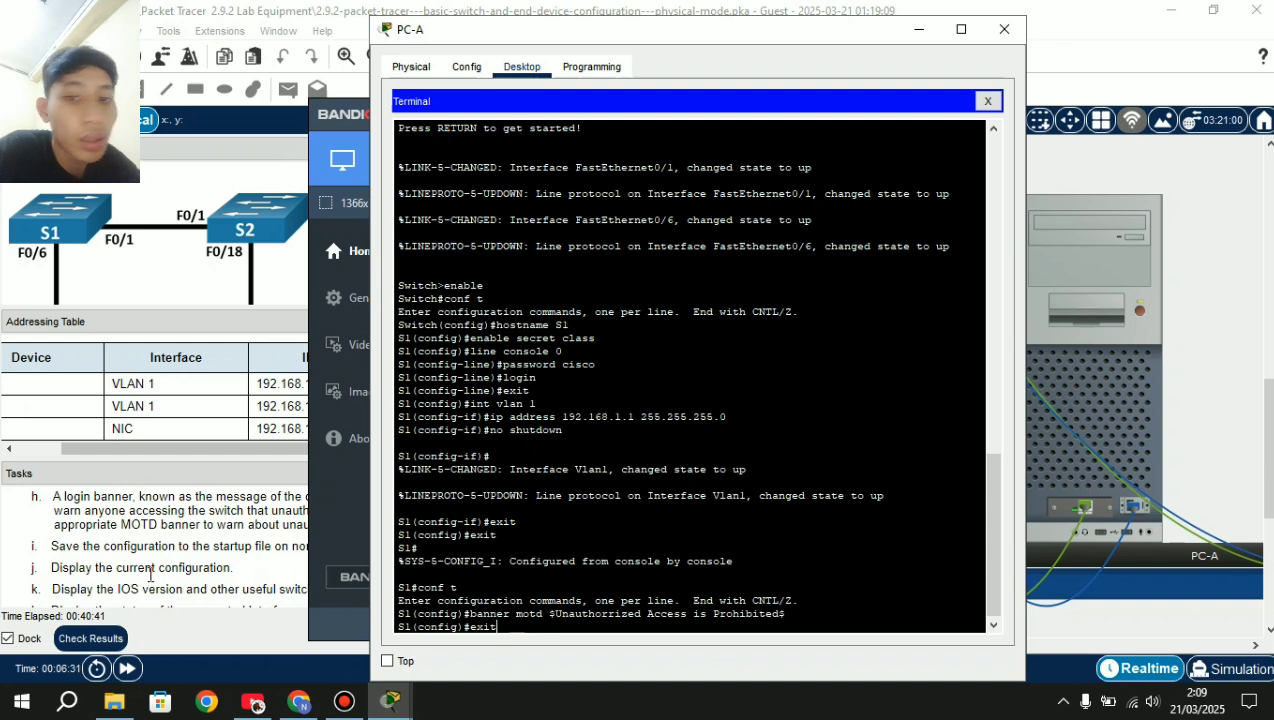
key("Return")
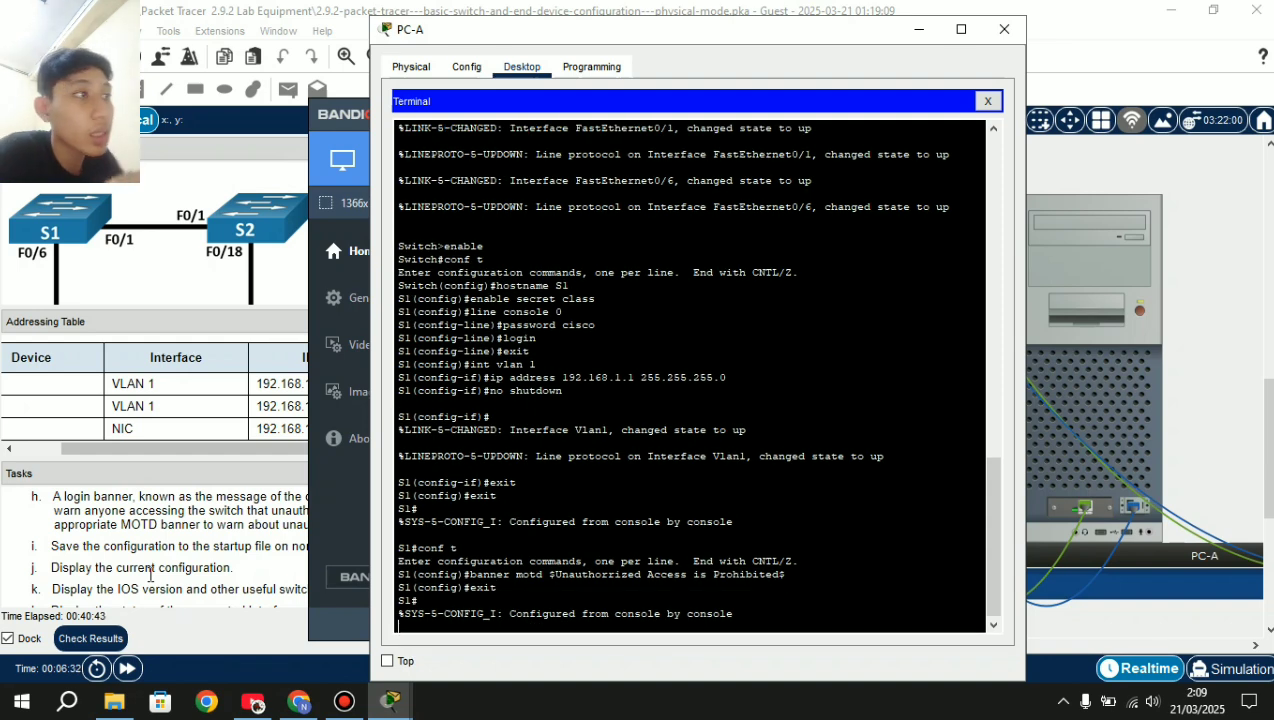
key("Return")
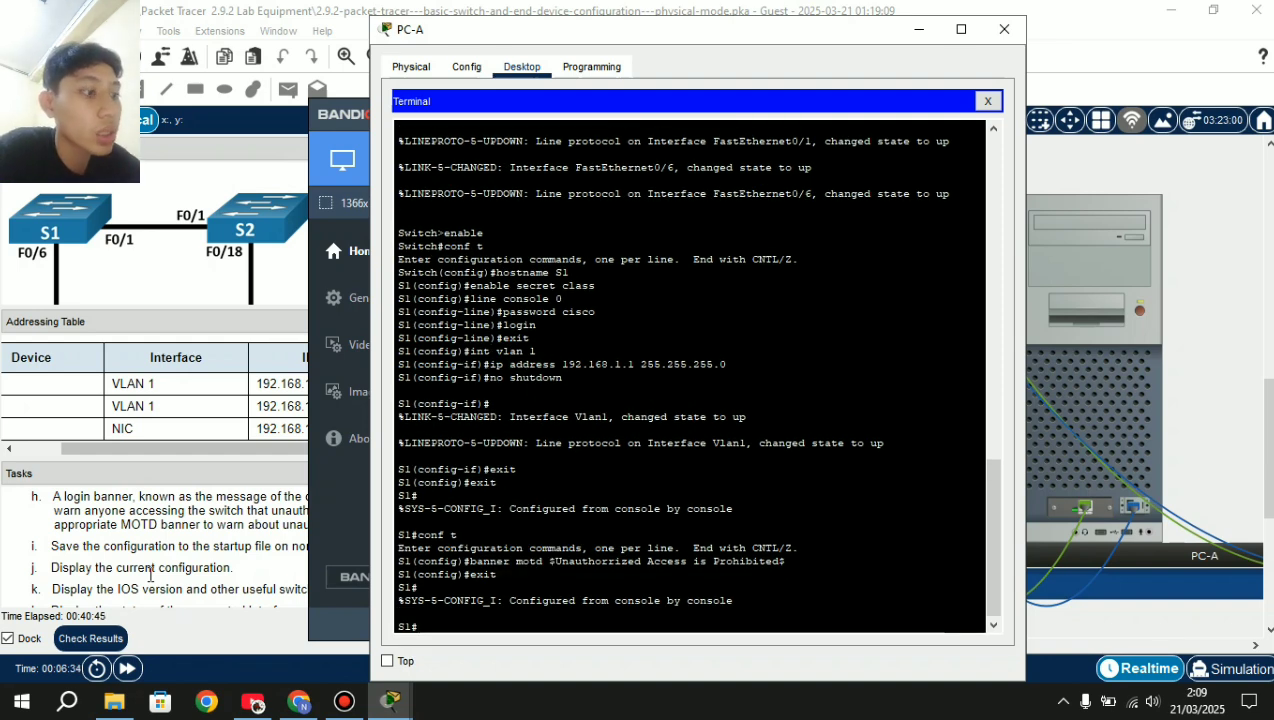
type("copt ")
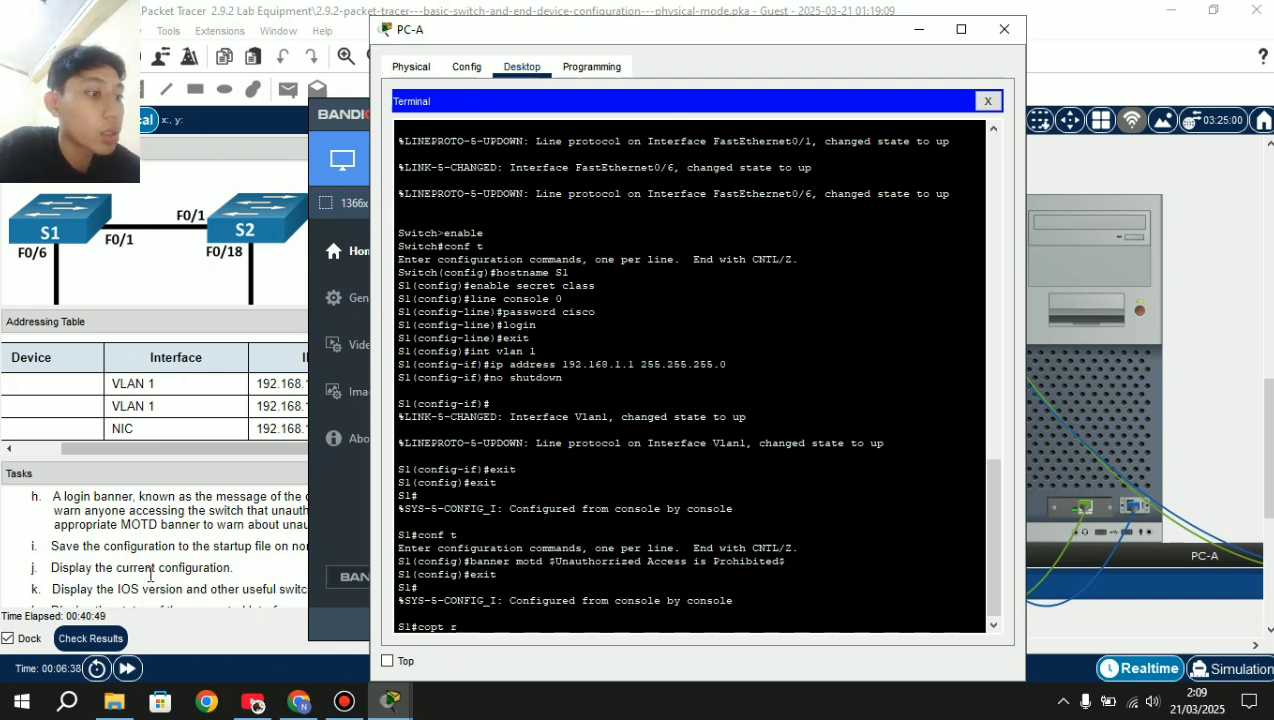
type("running")
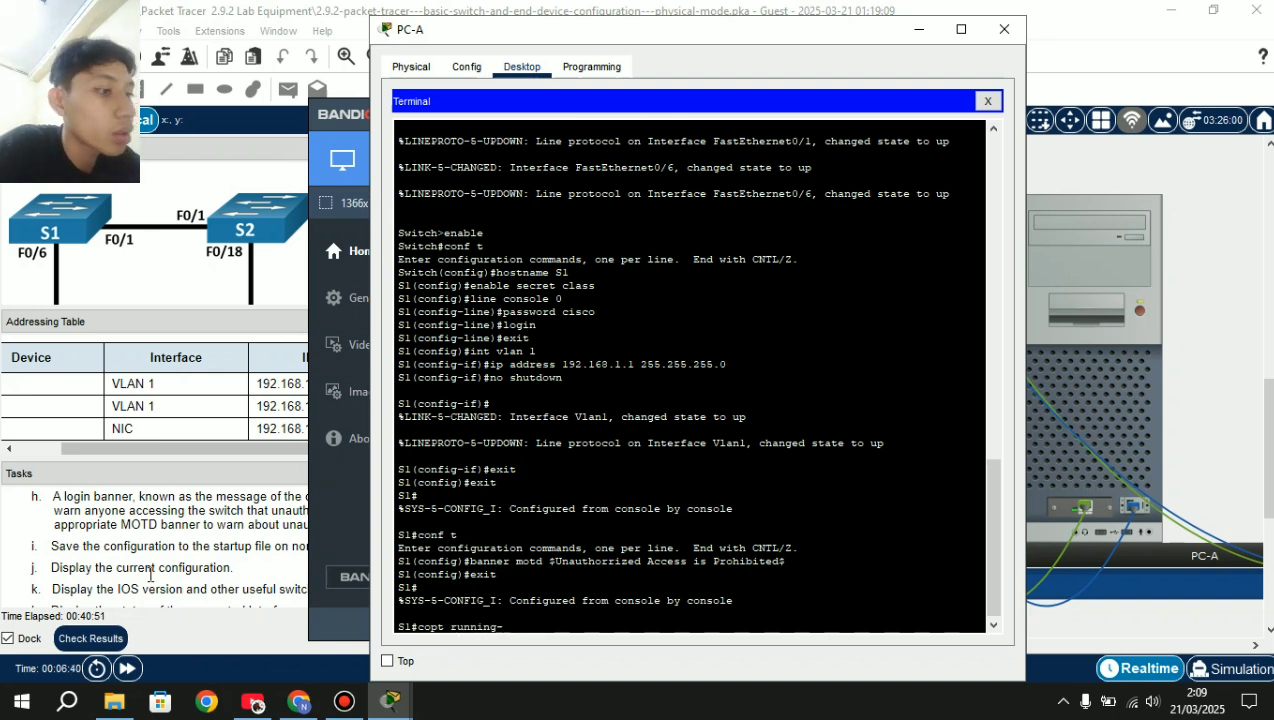
type("-config")
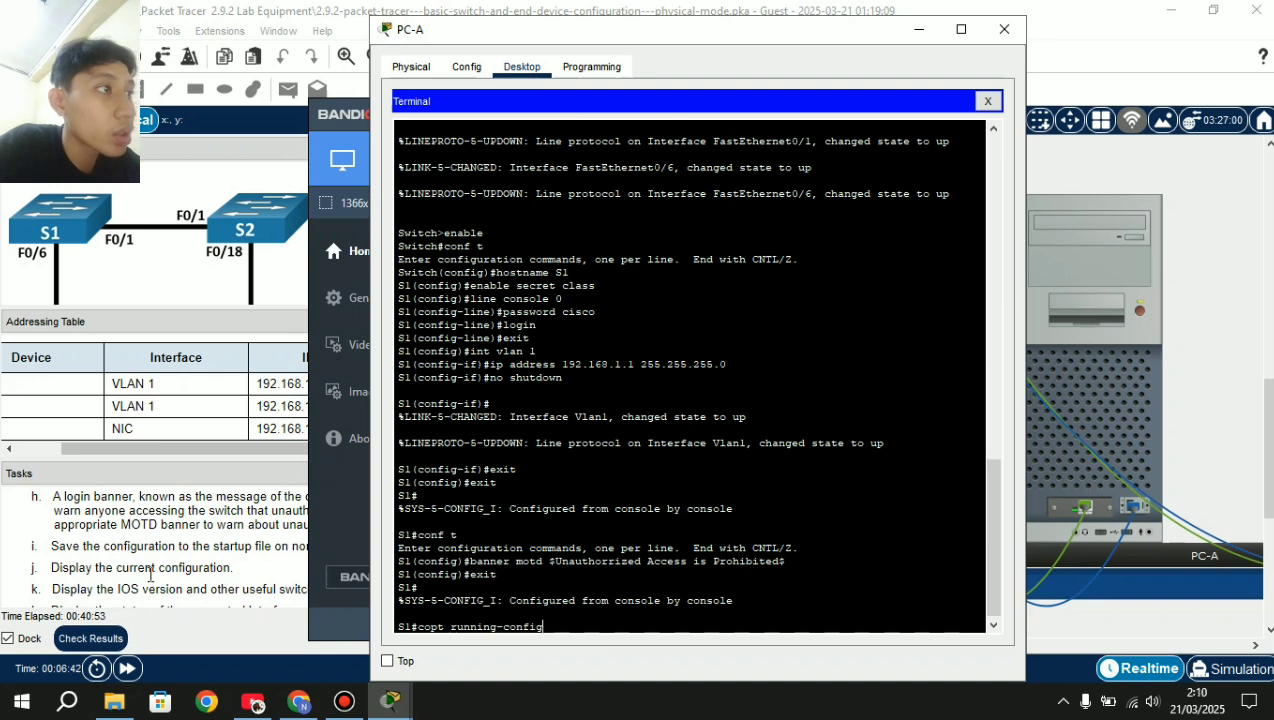
type(" startup")
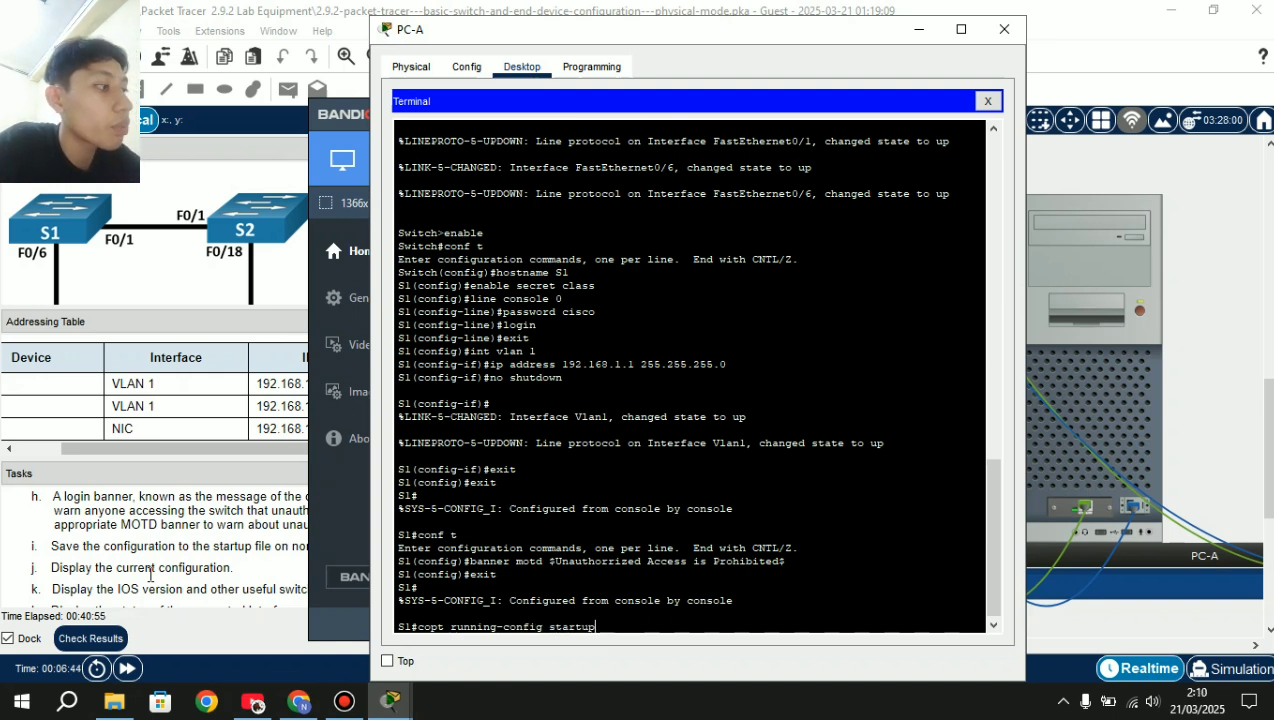
type("-config")
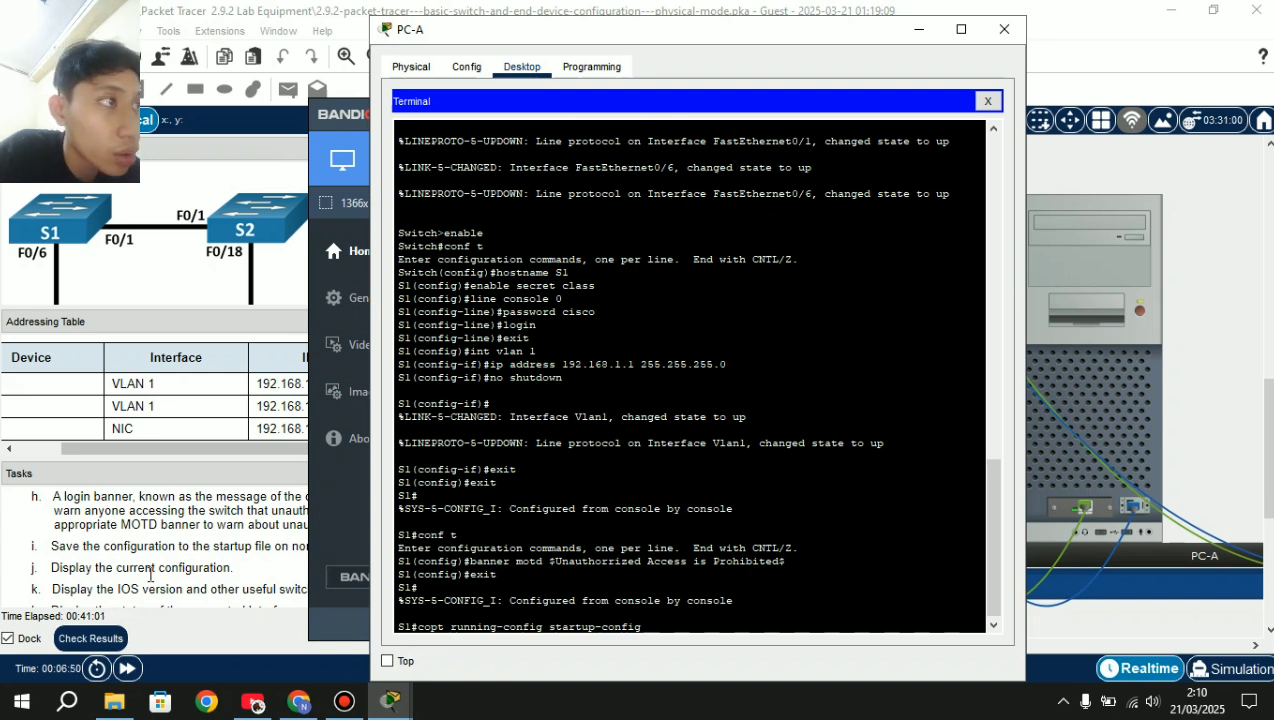
Fix the 'copt' typo and run copy running-config startup-config to the default destination.
key("Left")
key("Left")
key("Left")
key("Left")
key("Left")
key("Left")
key("Left")
key("Left")
key("Left")
key("Left")
key("Left")
key("Left")
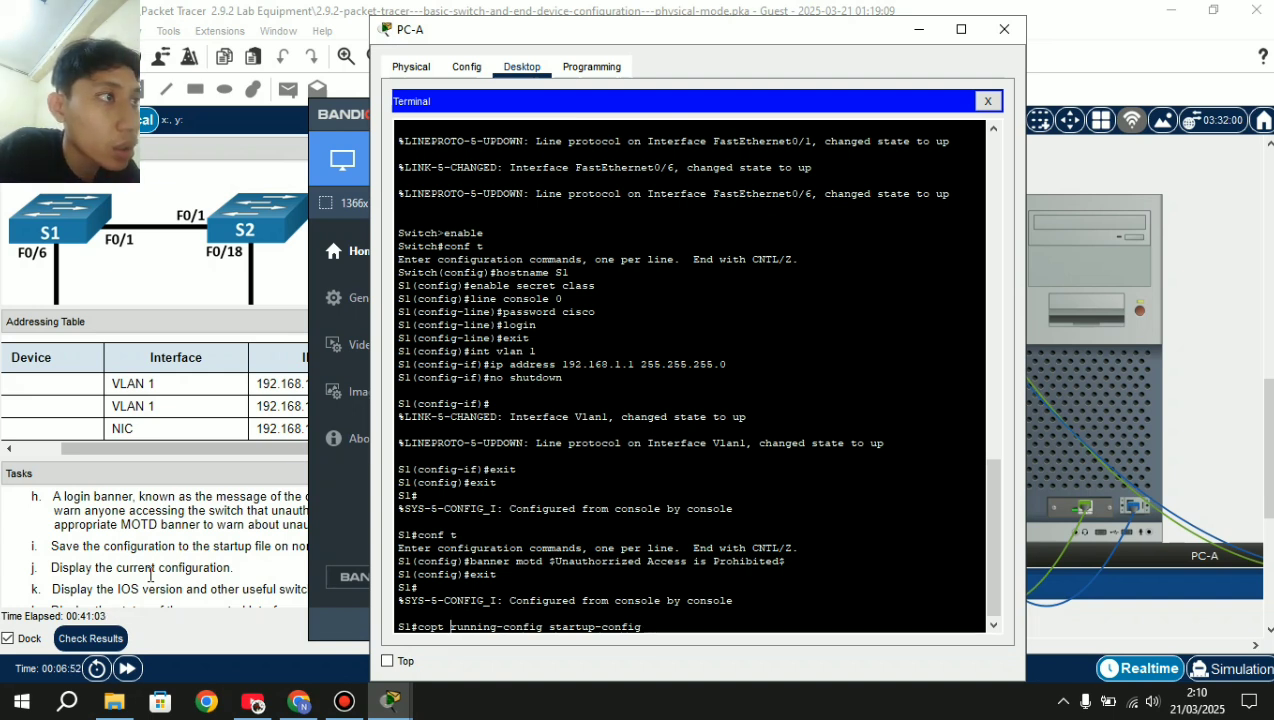
key("BackSpace")
type("y")
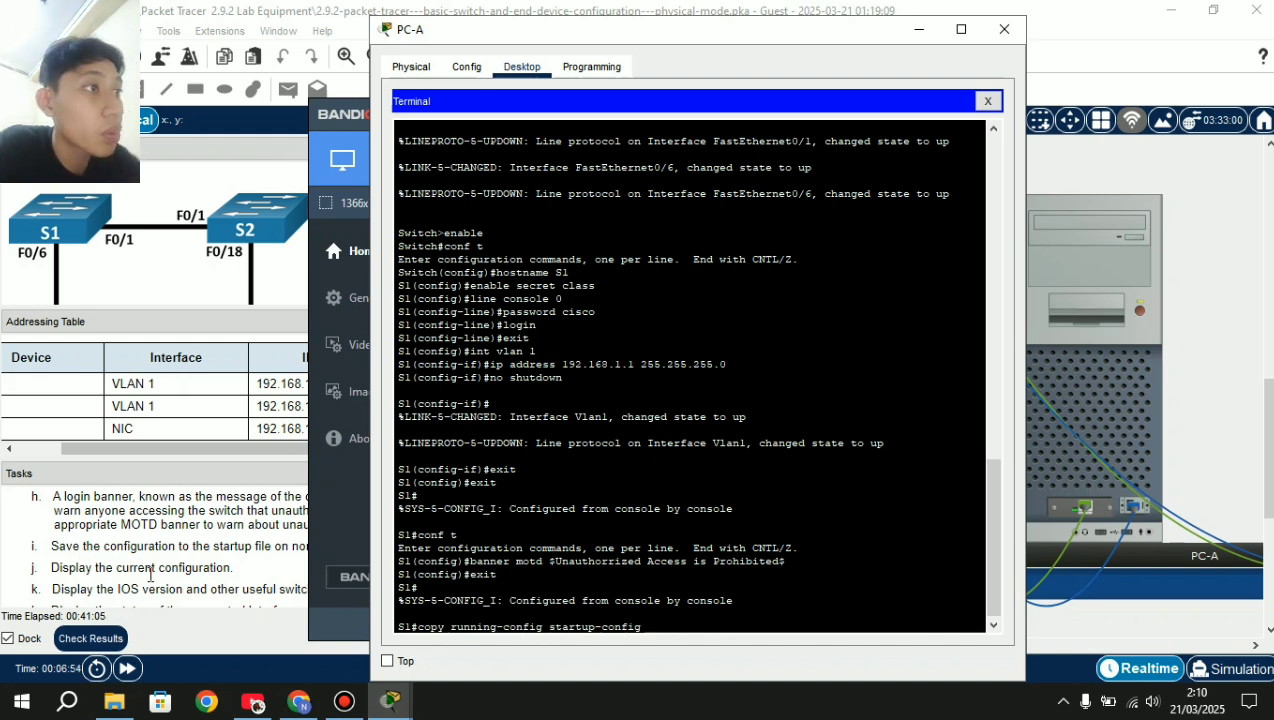
key("Return")
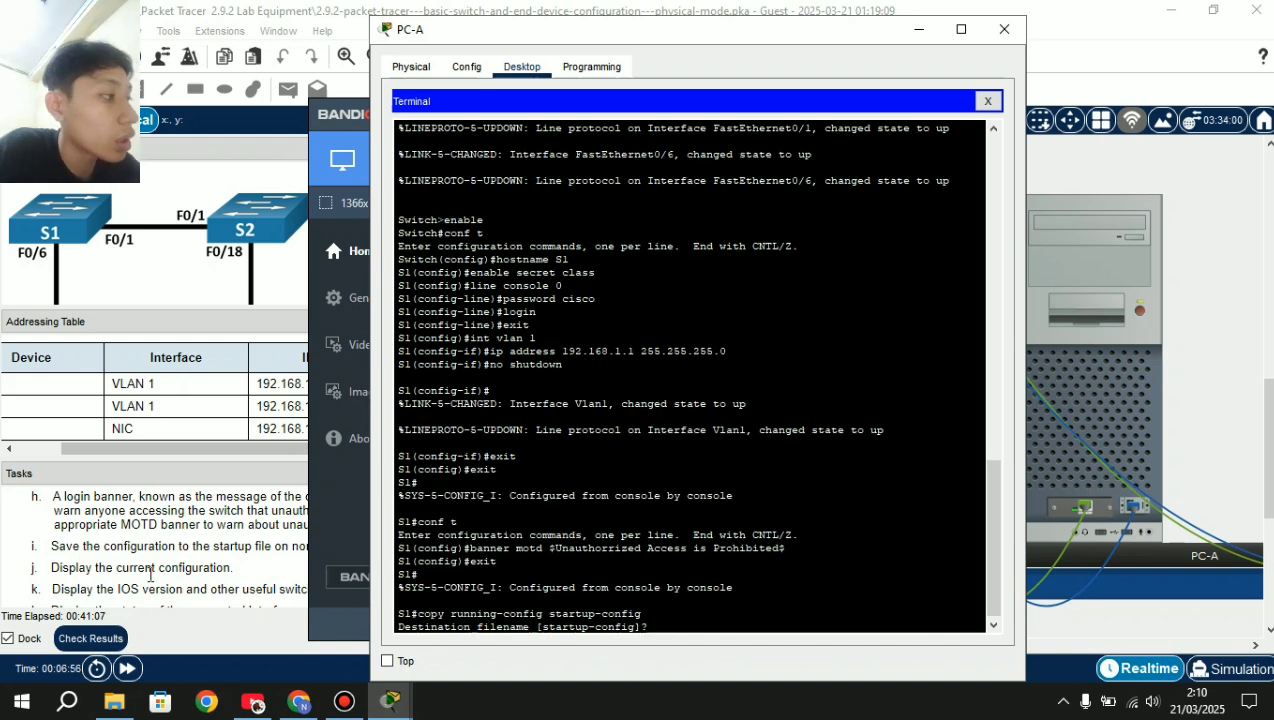
key("Return")
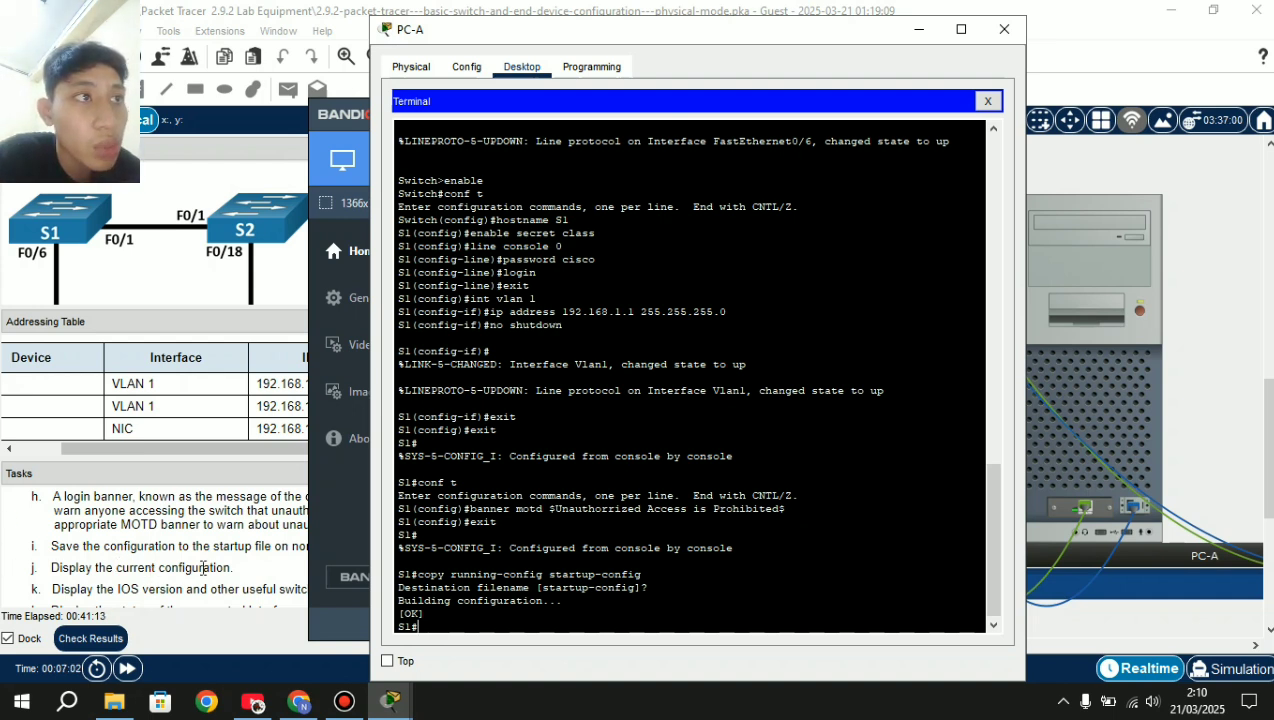
type("s")
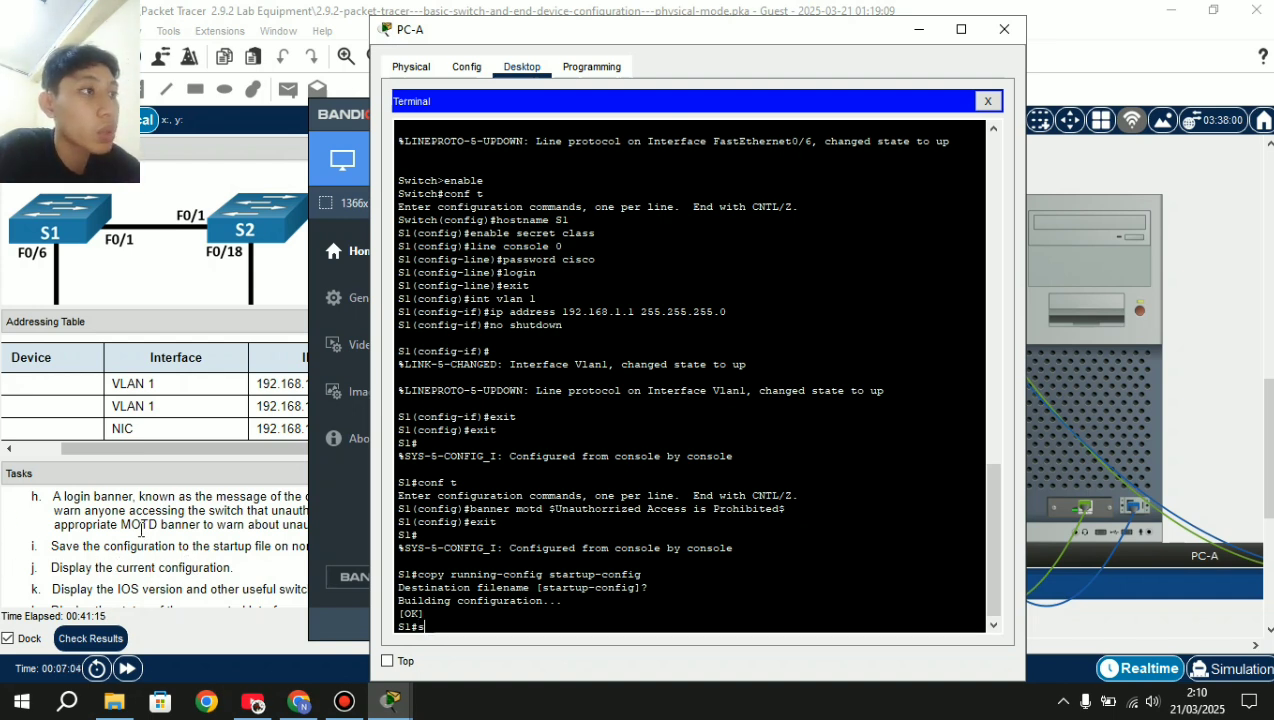
type("how")
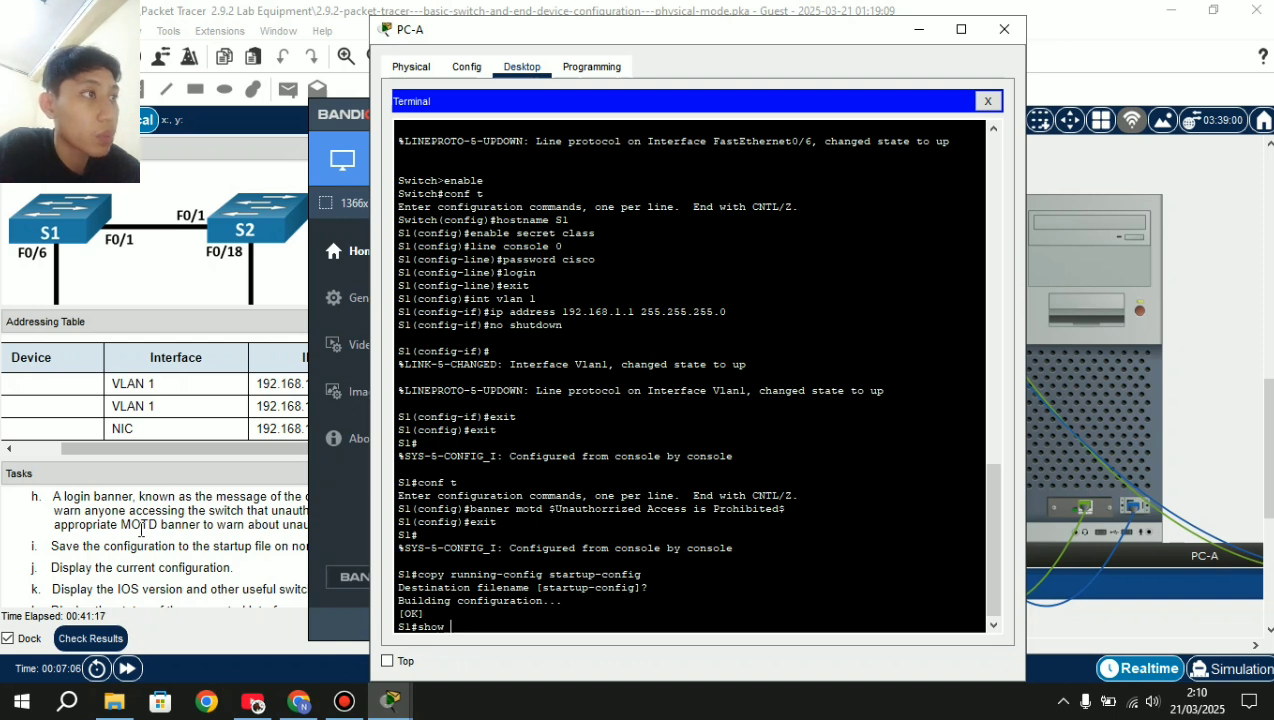
type(" runni")
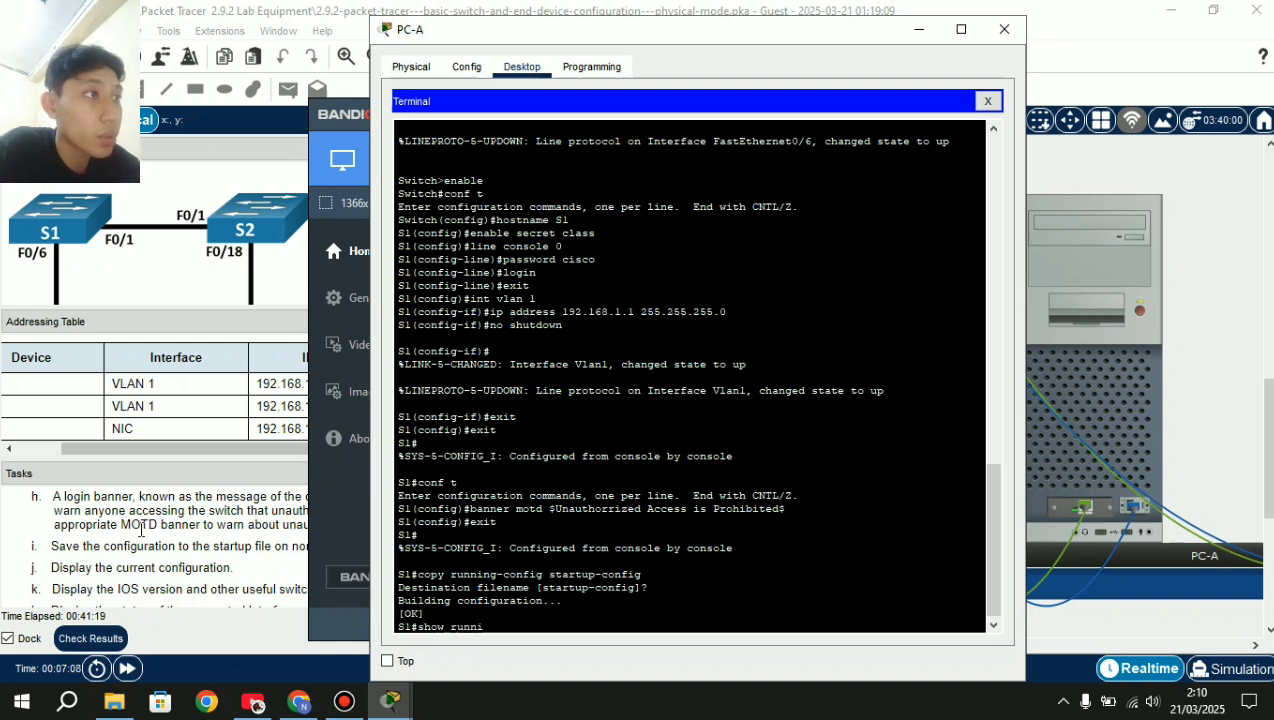
type("ng-config")
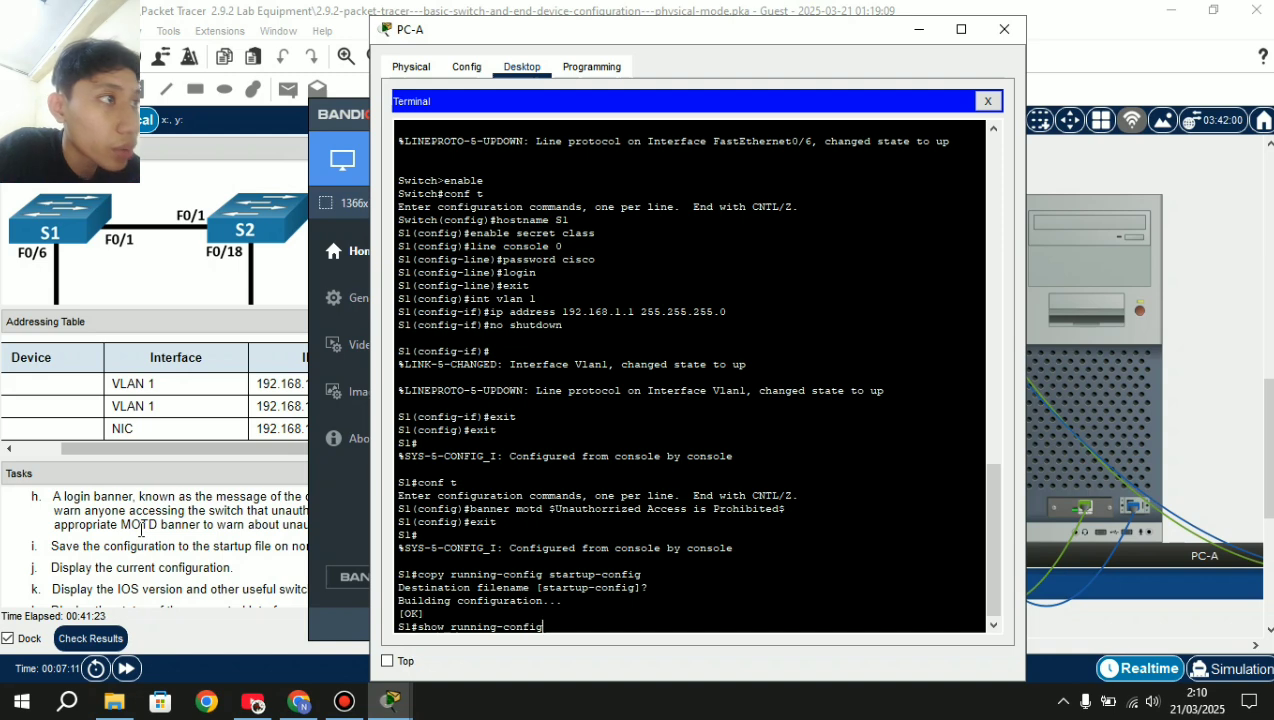
Page through show running-config past the Vlan1, banner, console and vty settings to the end.
key("Return")
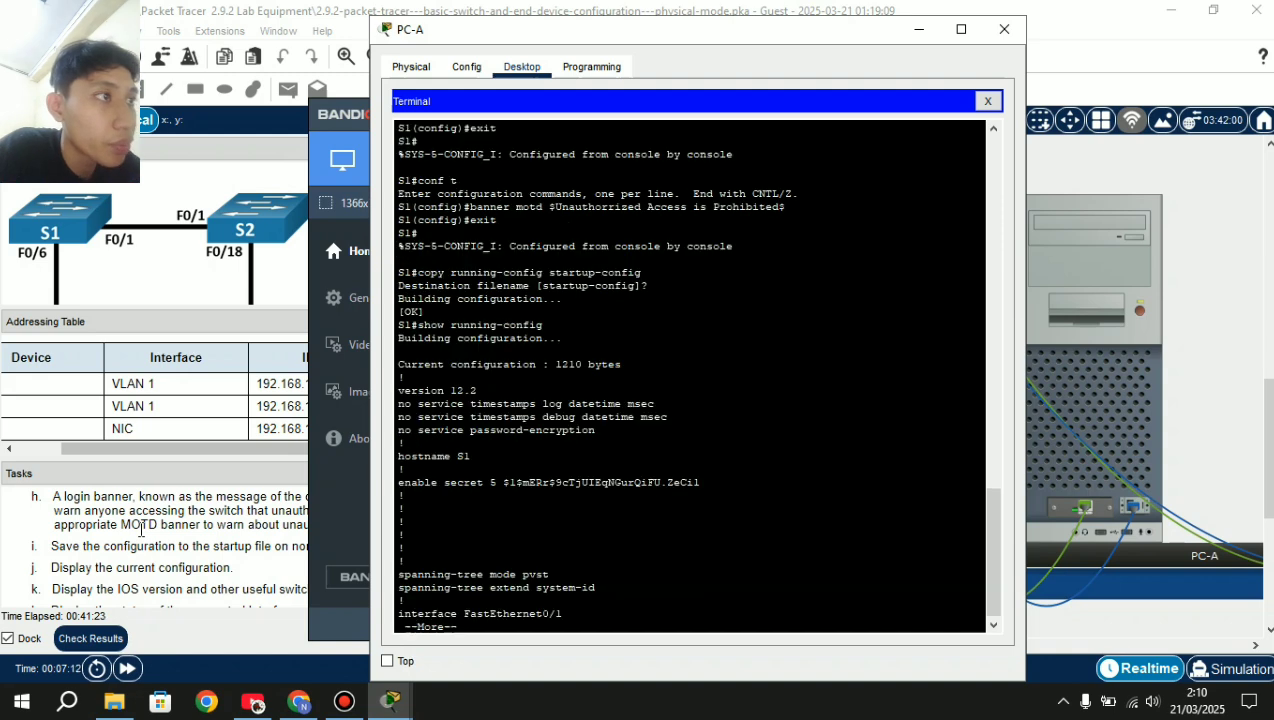
key("Return")
key("Return")
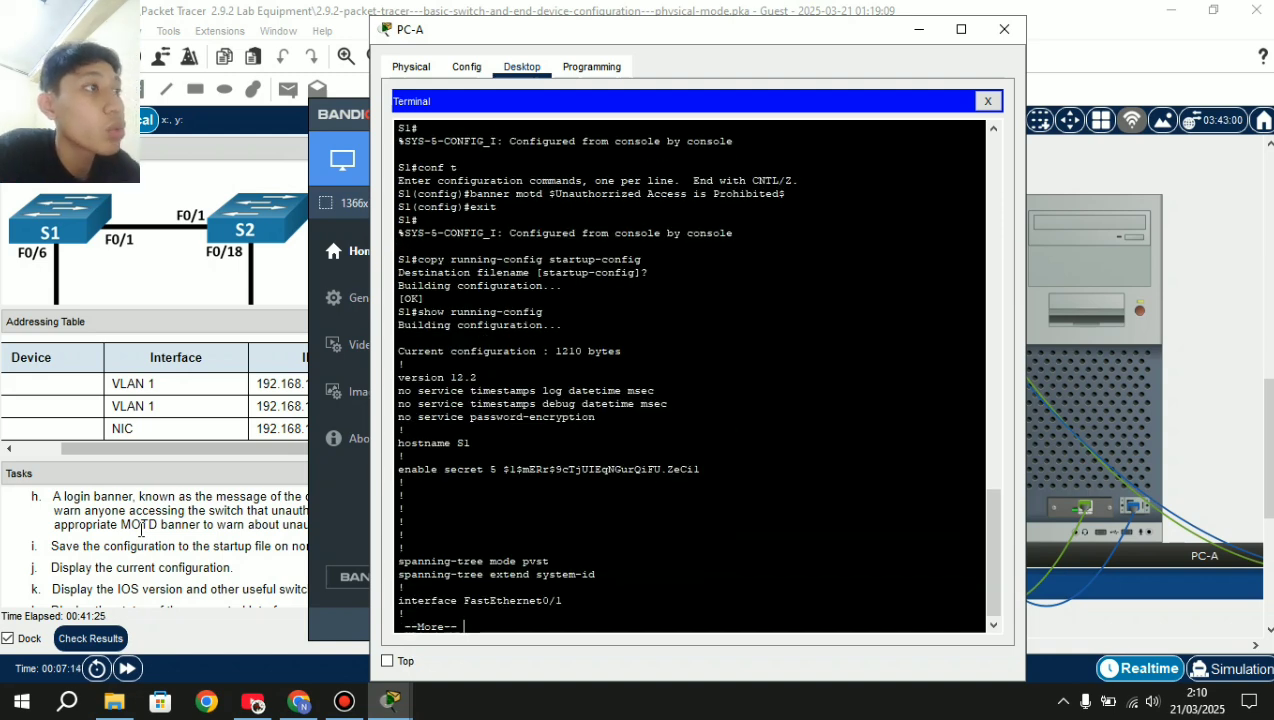
key("Return")
key("Return")
key("Return")
key("Return")
key("Return")
key("Return")
key("Return")
key("Return")
key("Return")
key("Return")
key("Return")
key("Return")
key("Return")
key("Return")
key("Return")
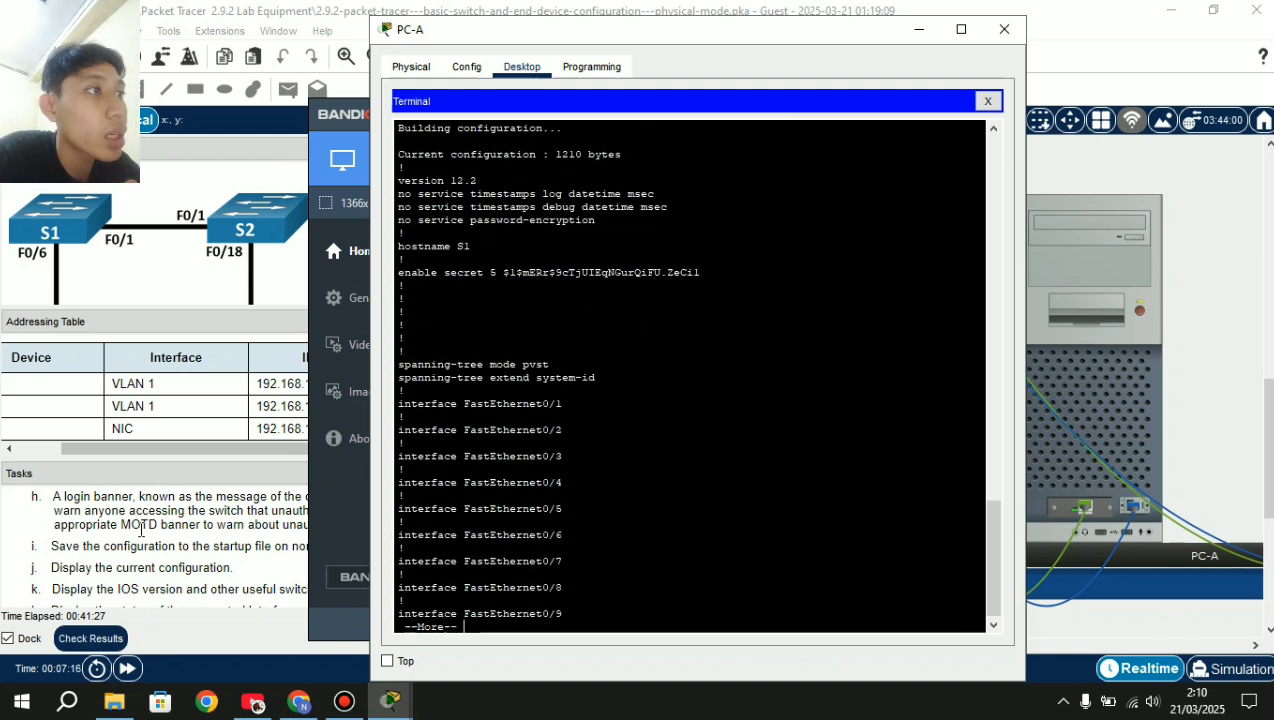
key("Return")
key("Return")
key("Return")
key("Return")
key("Return")
key("Return")
key("Return")
key("Return")
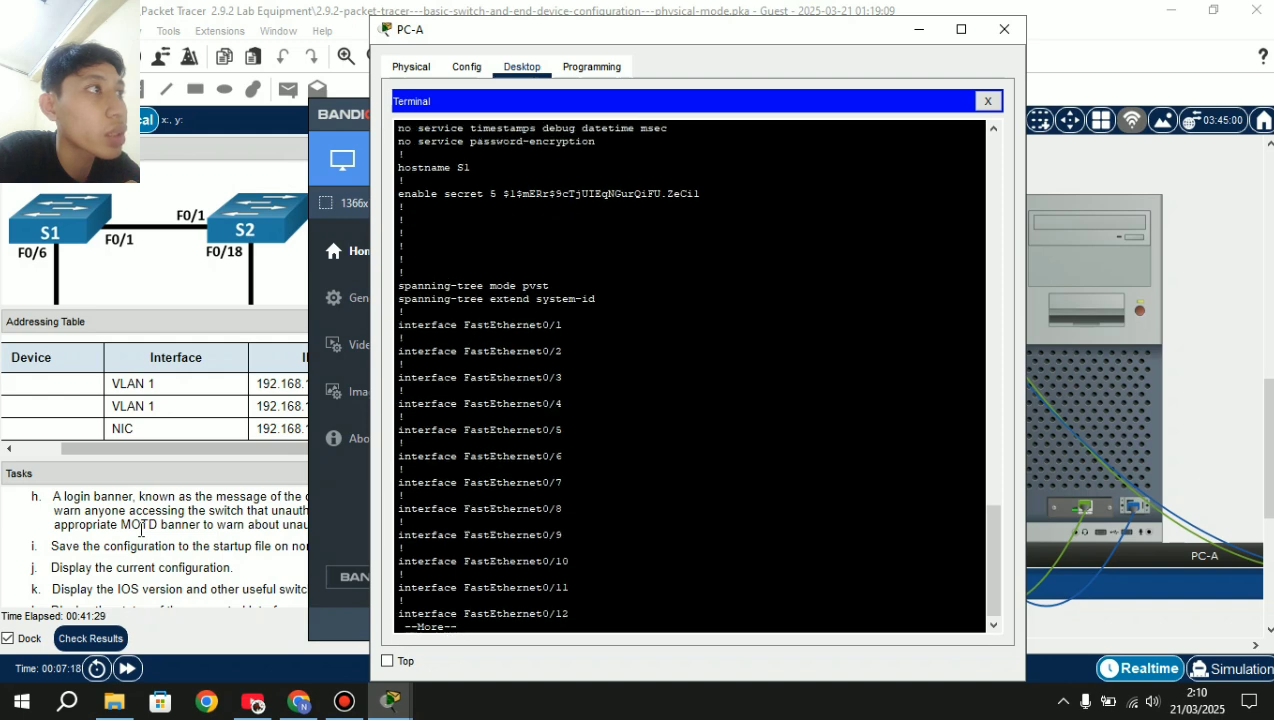
key("Return")
key("Return")
key("Return")
key("Return")
key("Return")
key("Return")
key("Return")
key("Return")
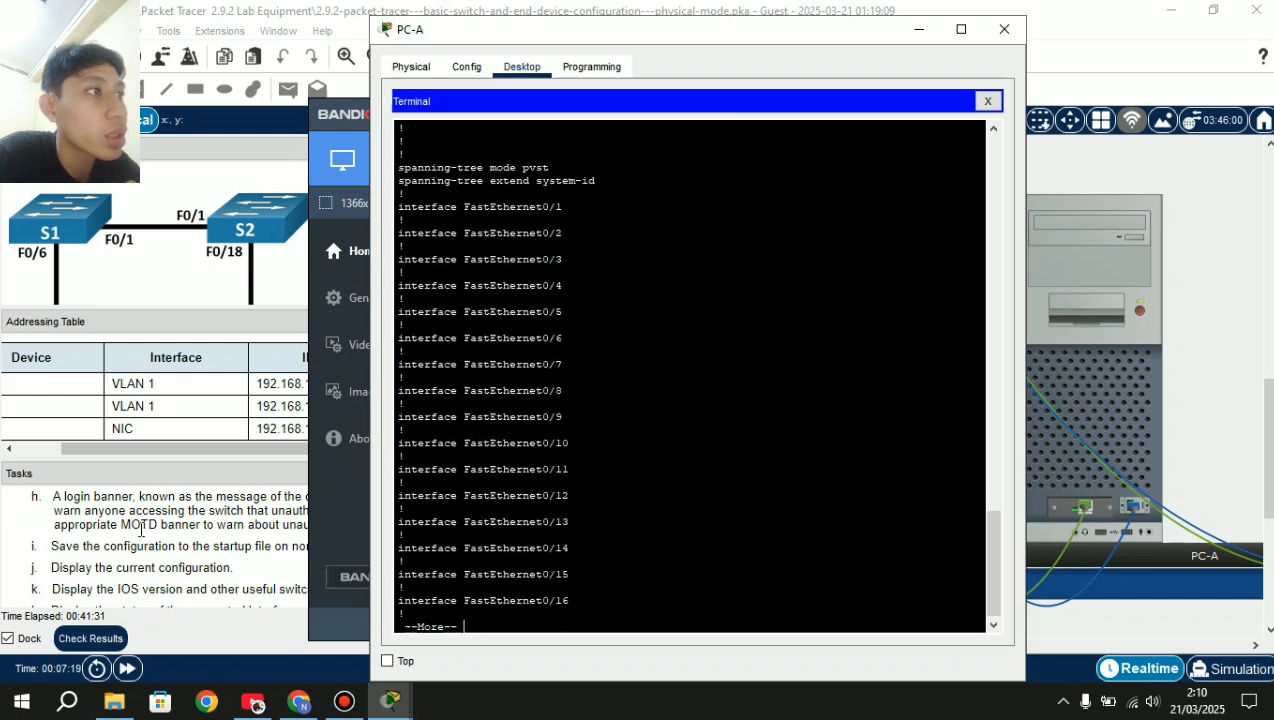
key("Return")
key("Return")
key("Return")
key("Return")
key("Return")
key("Return")
key("Return")
key("Return")
key("Return")
key("Return")
key("Return")
key("Return")
key("Return")
key("Return")
key("Return")
key("Return")
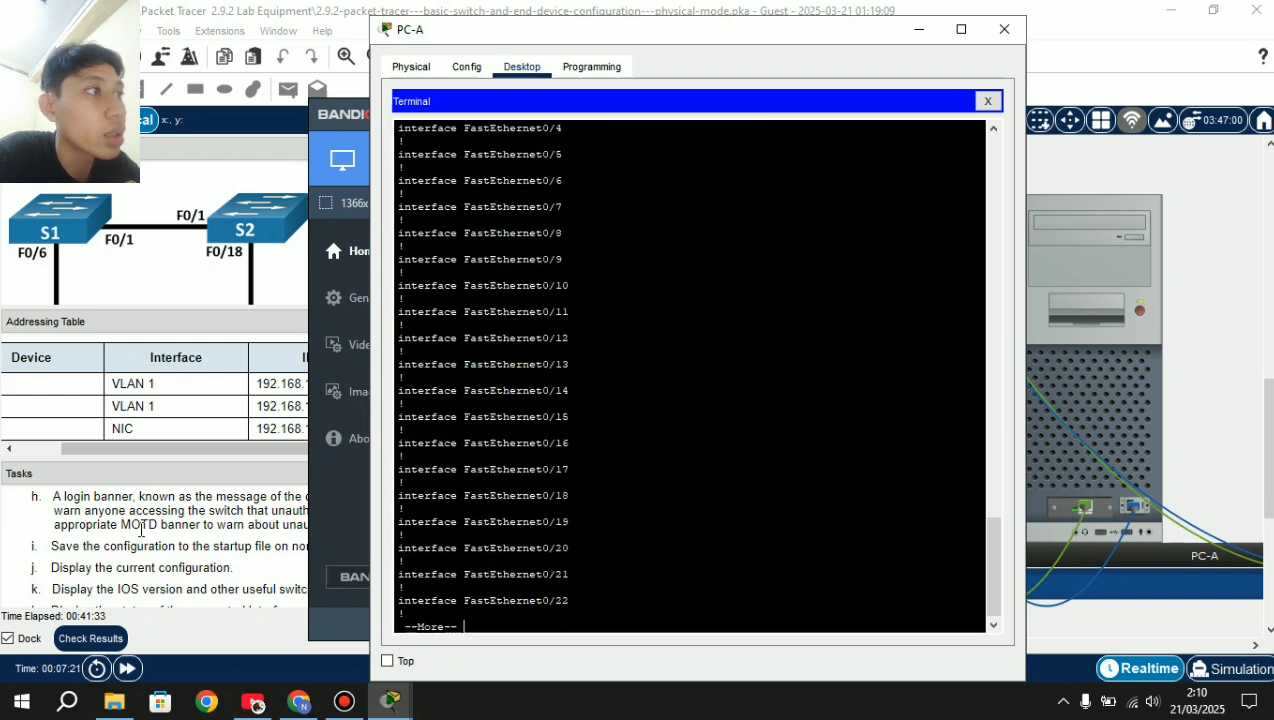
key("Return")
key("Return")
key("Return")
key("Return")
key("Return")
key("Return")
key("Return")
key("Return")
key("Return")
key("Return")
key("Return")
key("Return")
key("Return")
key("Return")
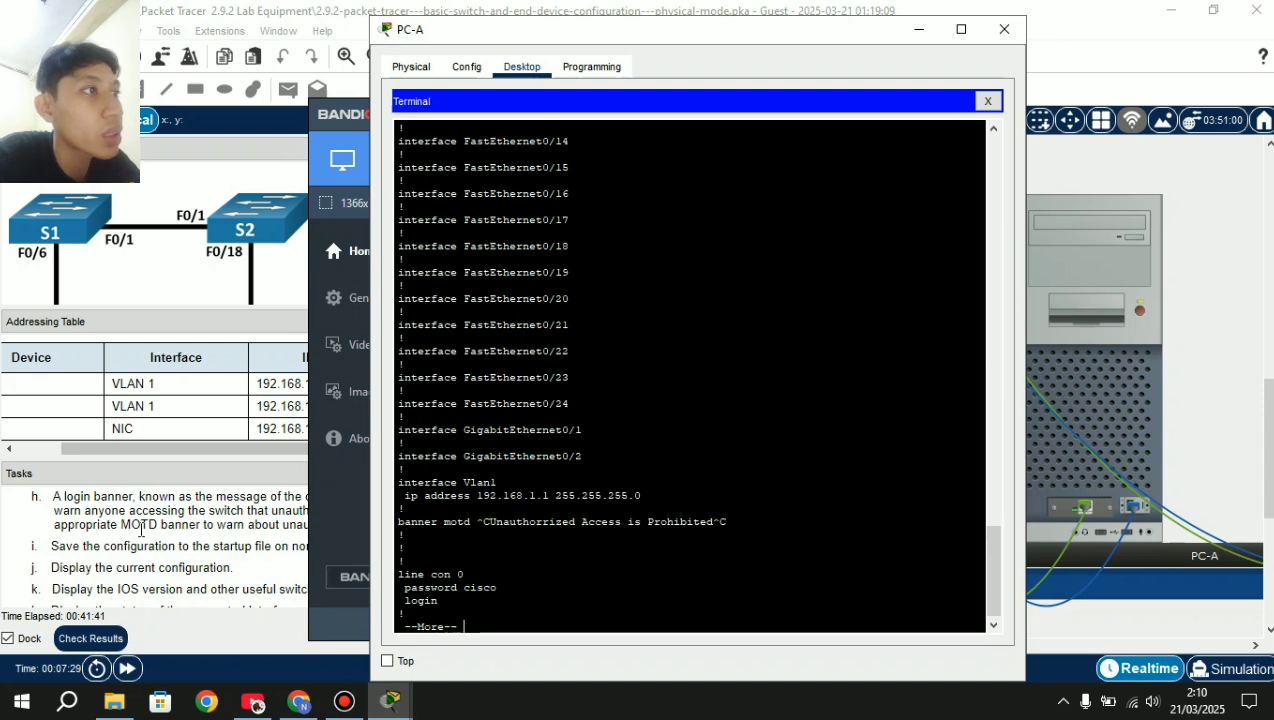
key("Return")
key("Return")
key("Return")
key("Return")
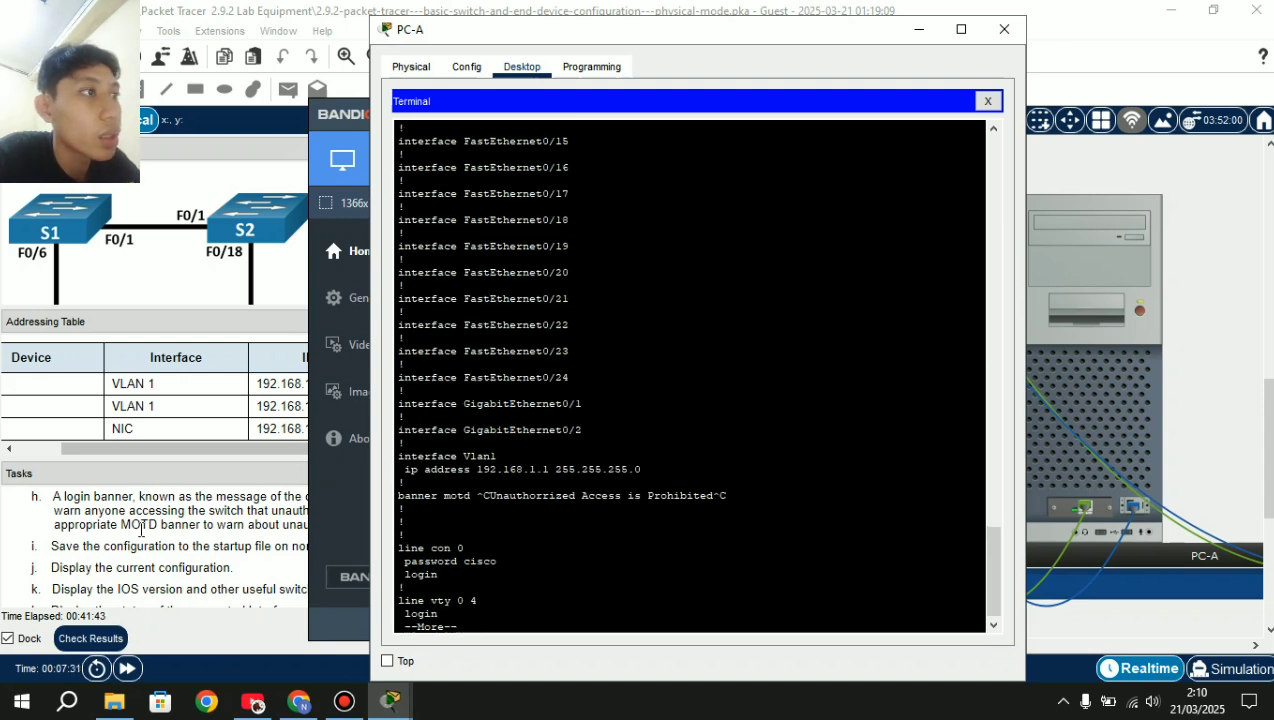
key("Return")
key("Return")
key("Return")
key("Return")
key("Return")
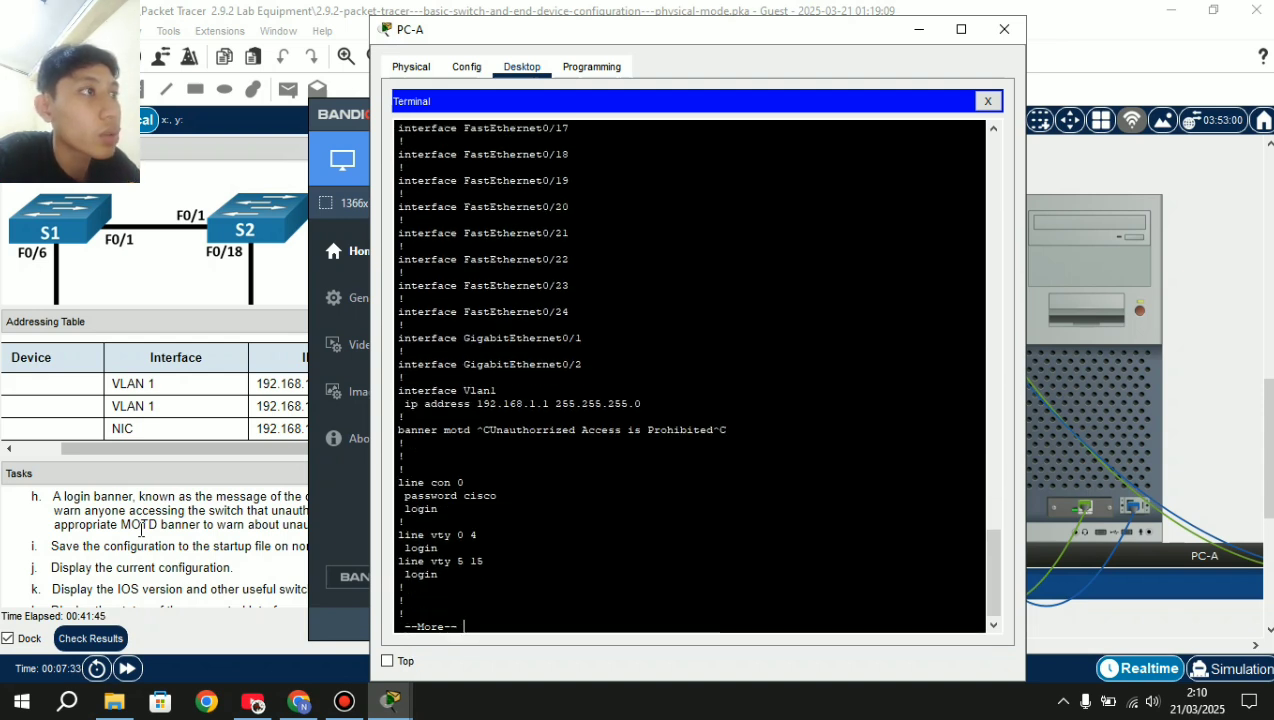
key("Return")
key("Return")
key("Return")
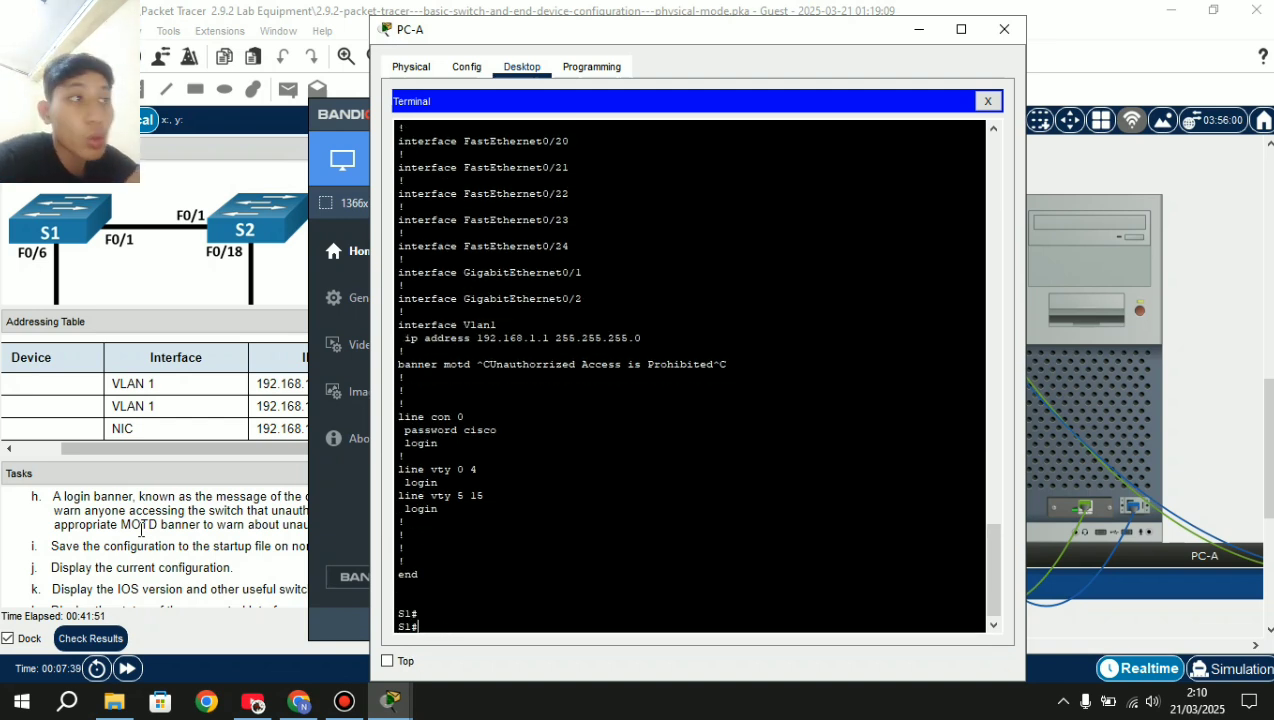
Run show version to see model WS-C2960-24TT, software 12.2 and register 0xF.
scroll(145, 577, "down", 1)
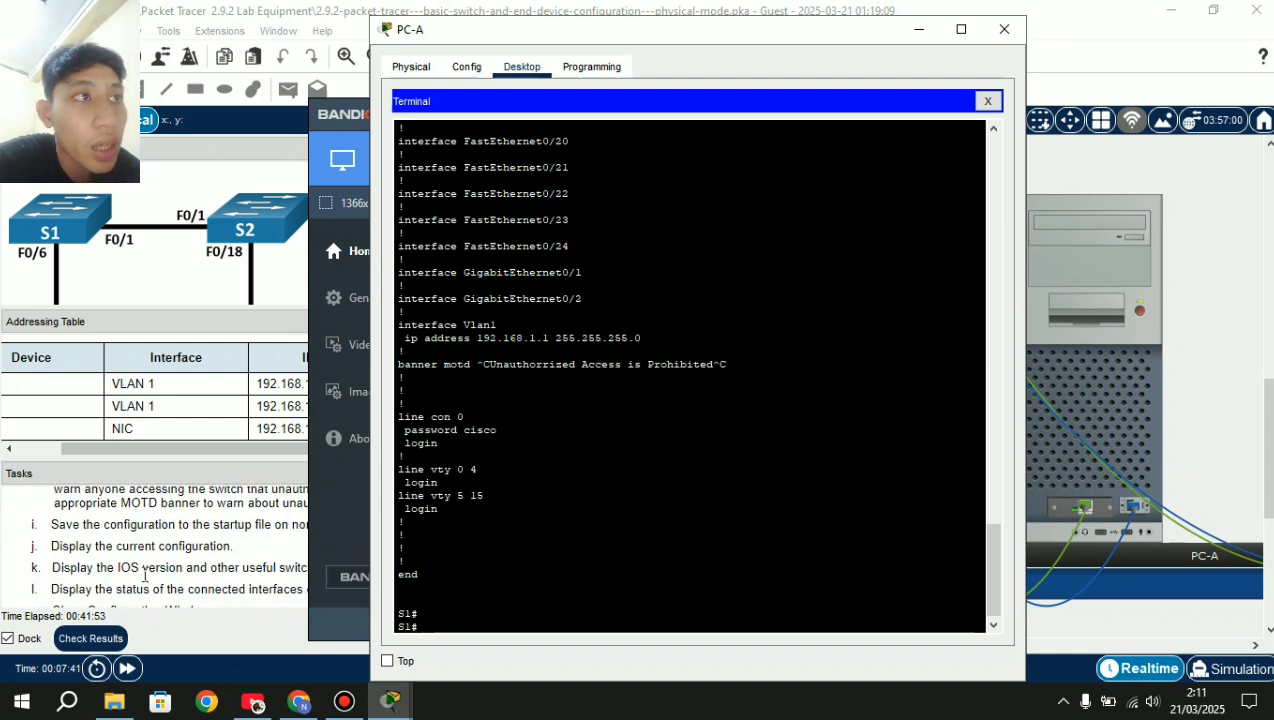
scroll(145, 577, "down", 1)
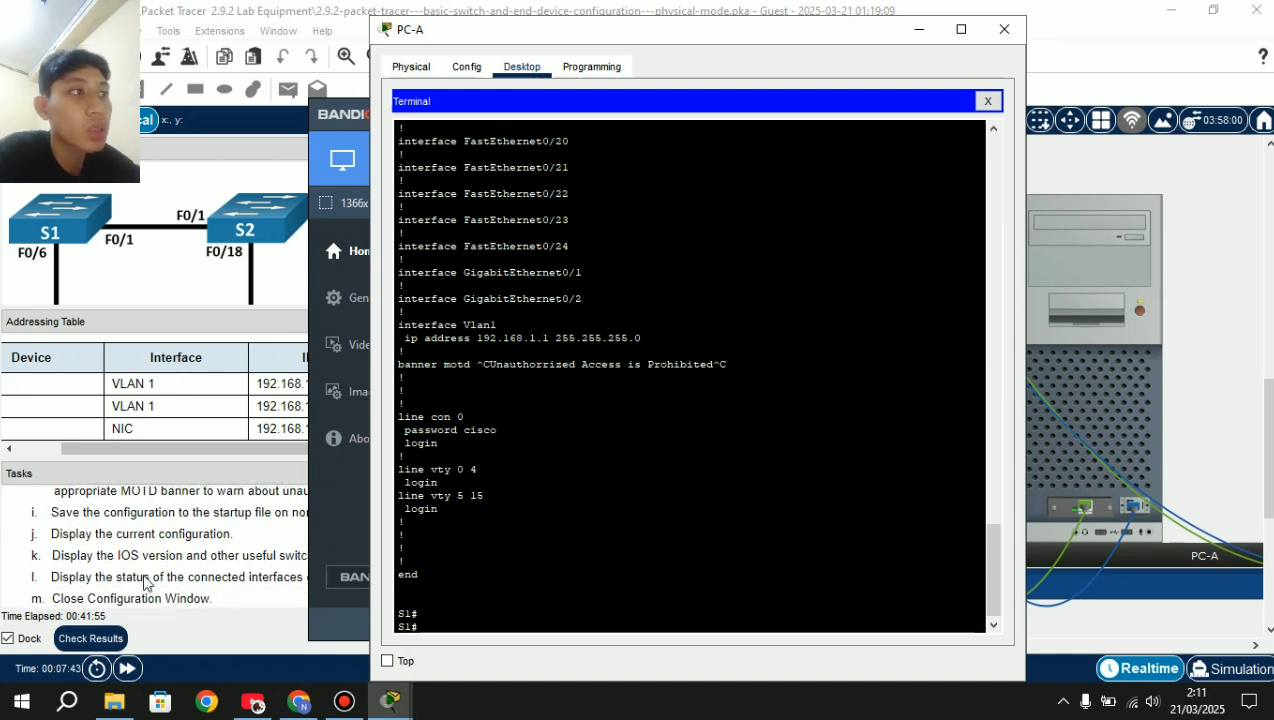
type("show")
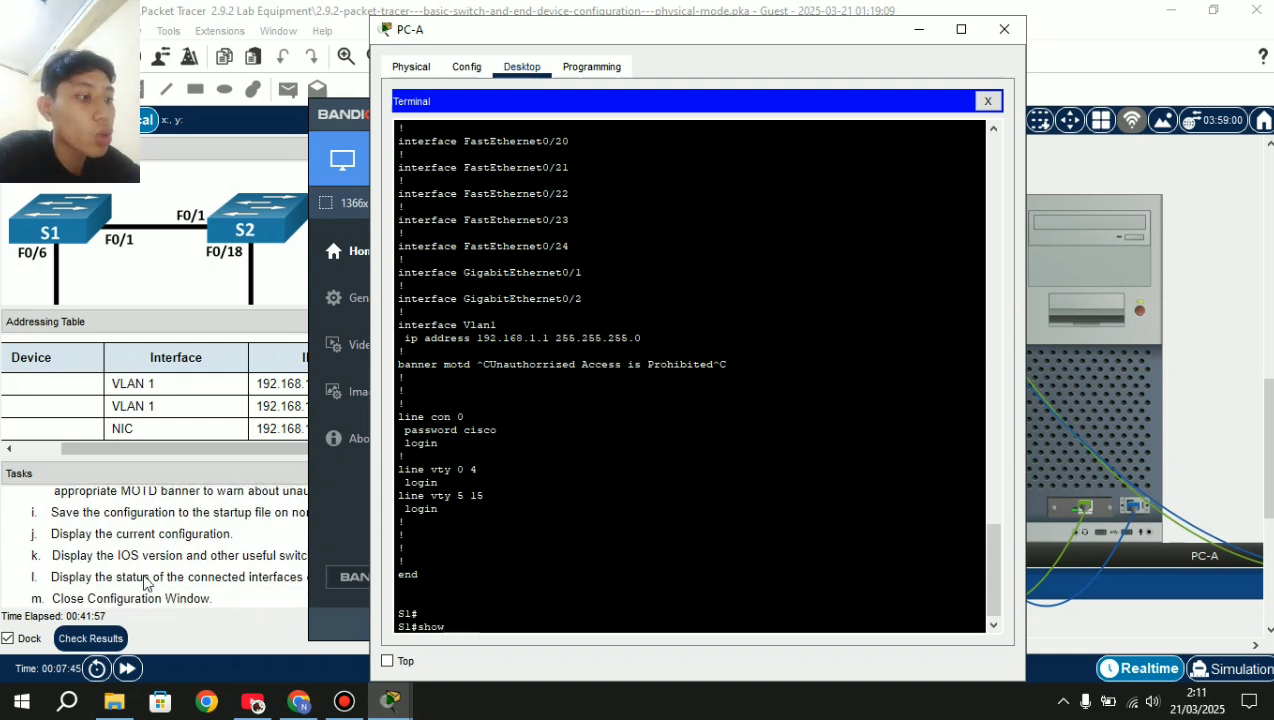
type(" version")
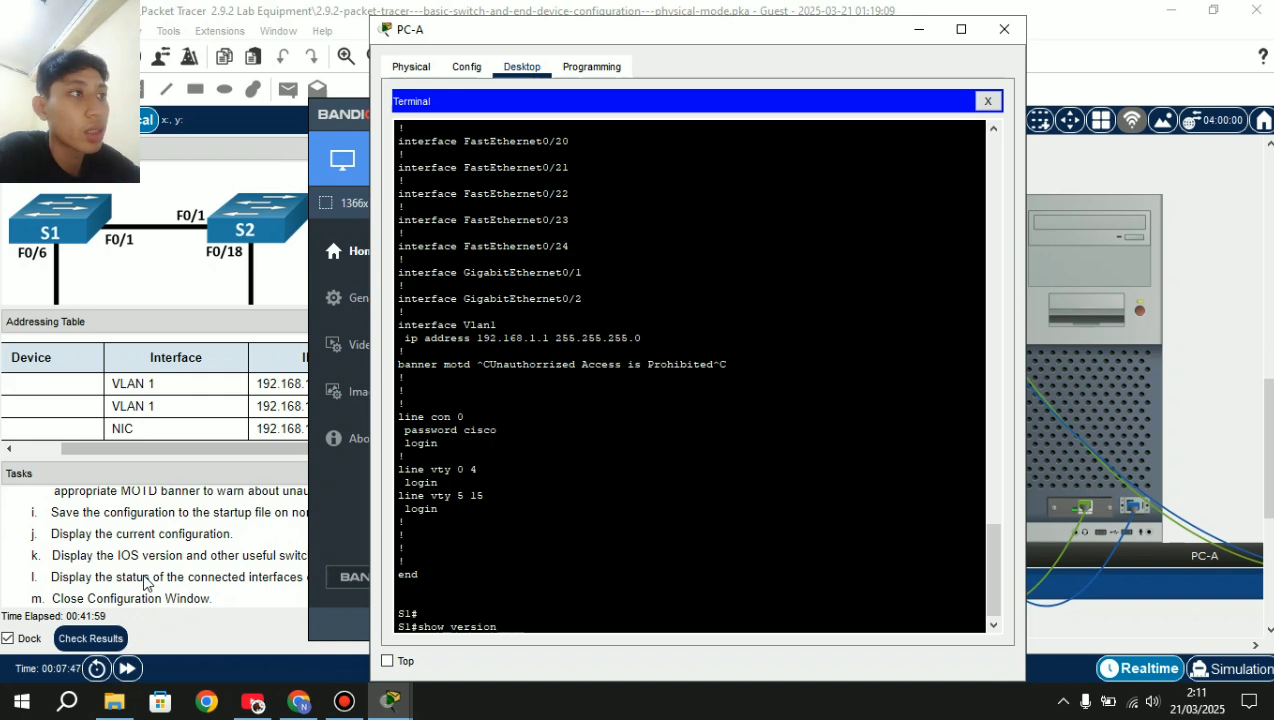
key("Return")
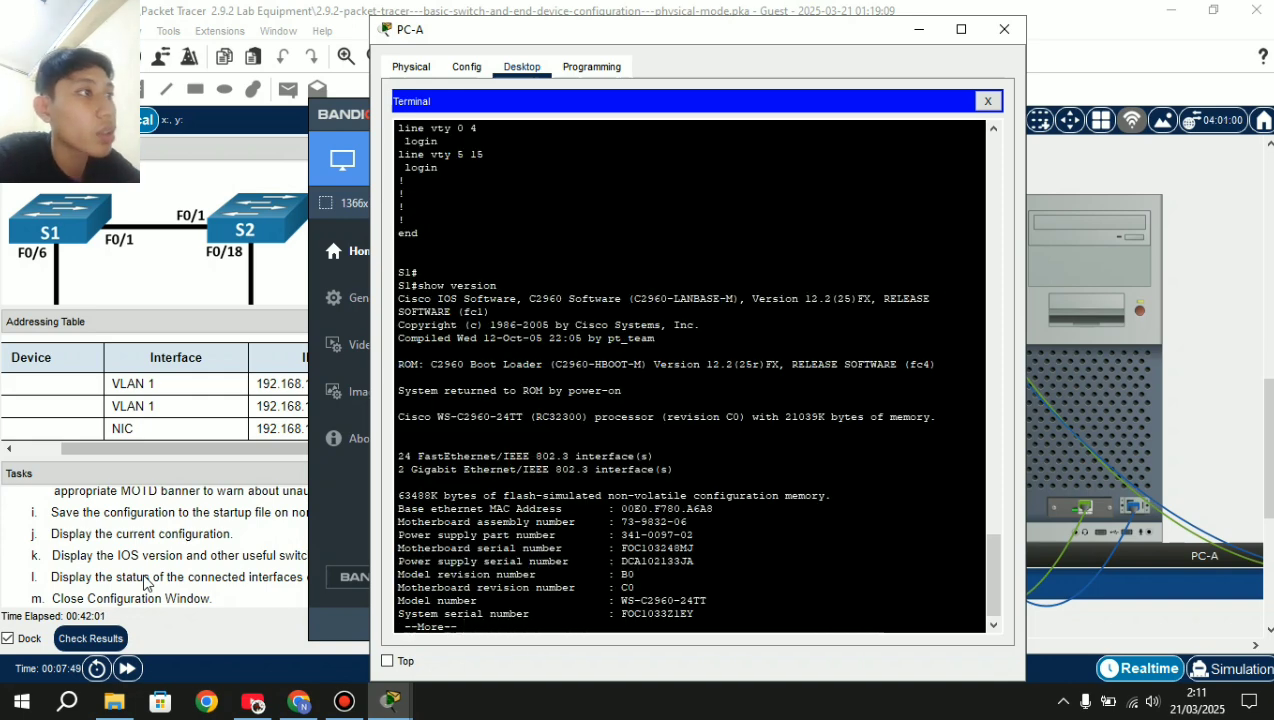
key("Return")
key("Return")
key("Return")
key("Return")
key("Return")
key("Return")
key("Return")
key("Return")
key("Return")
key("Return")
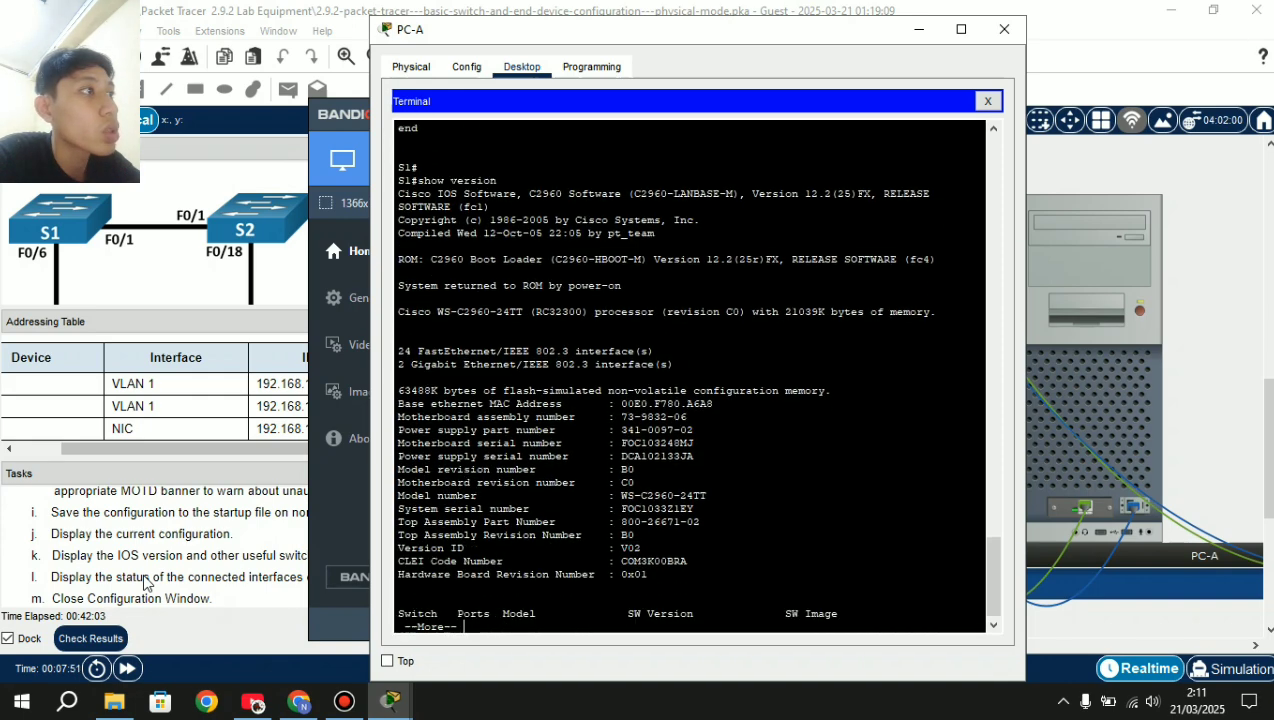
key("Return")
key("Return")
key("Return")
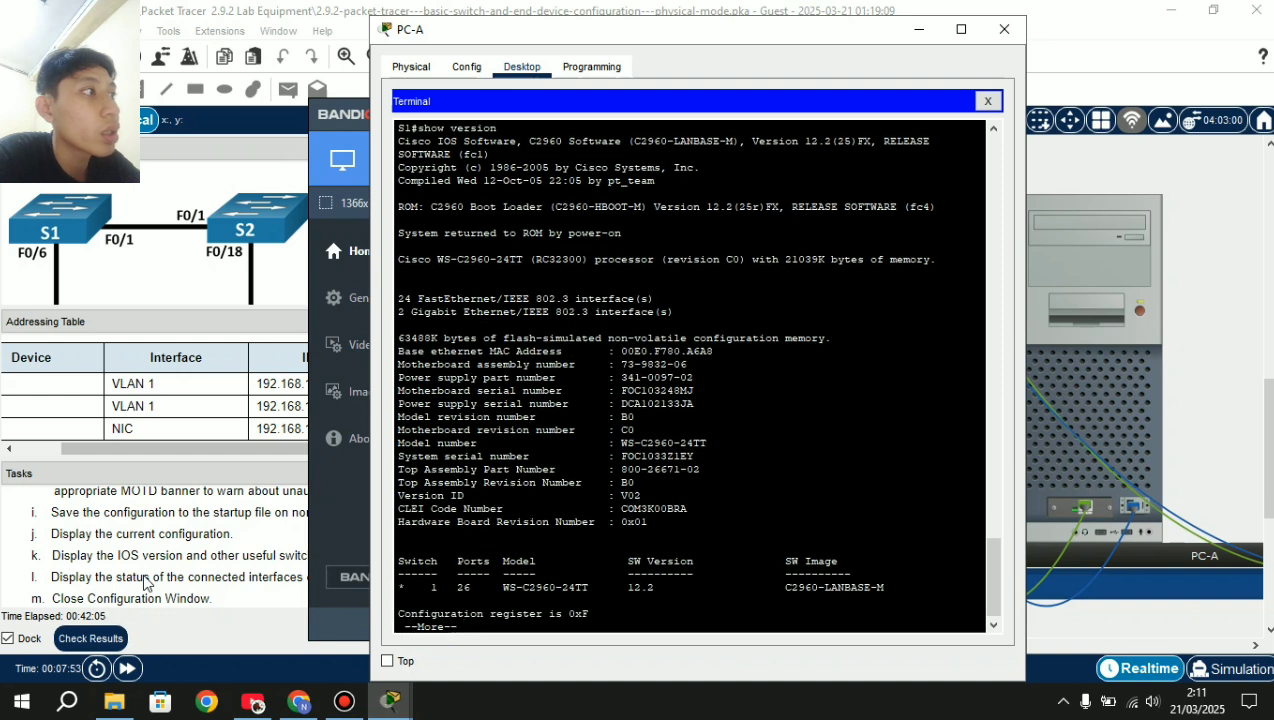
key("Return")
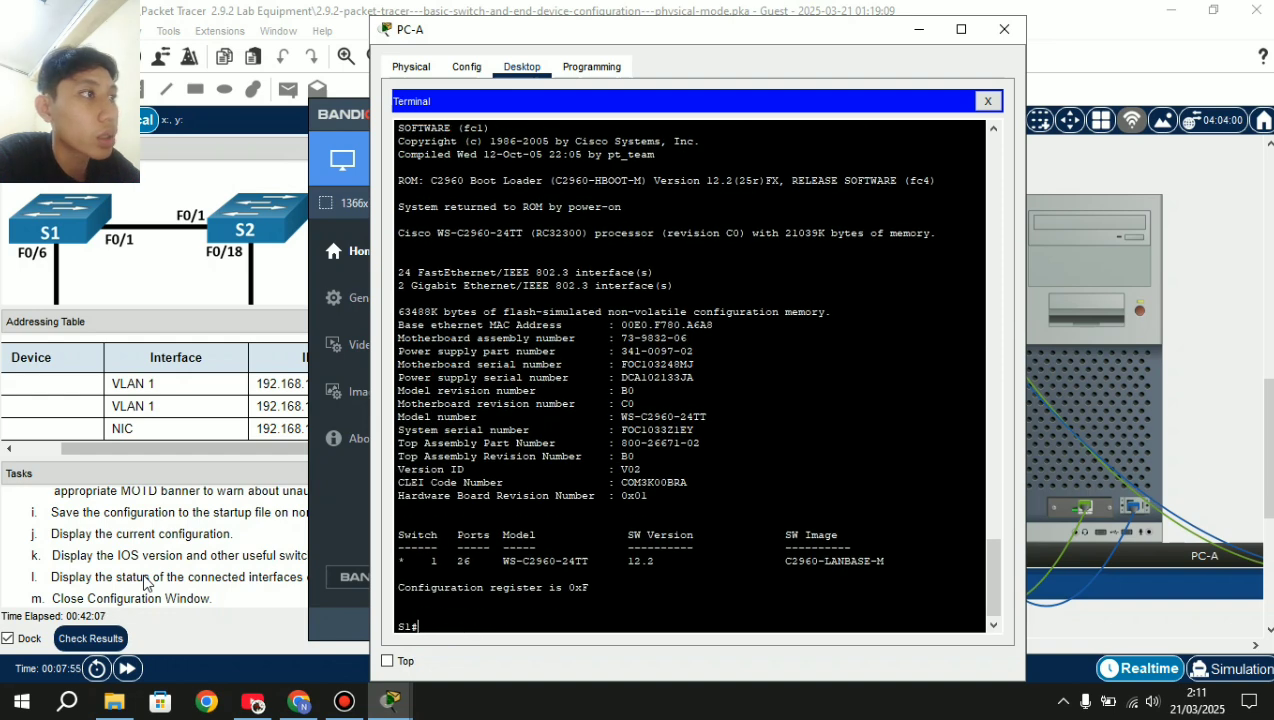
key("Return")
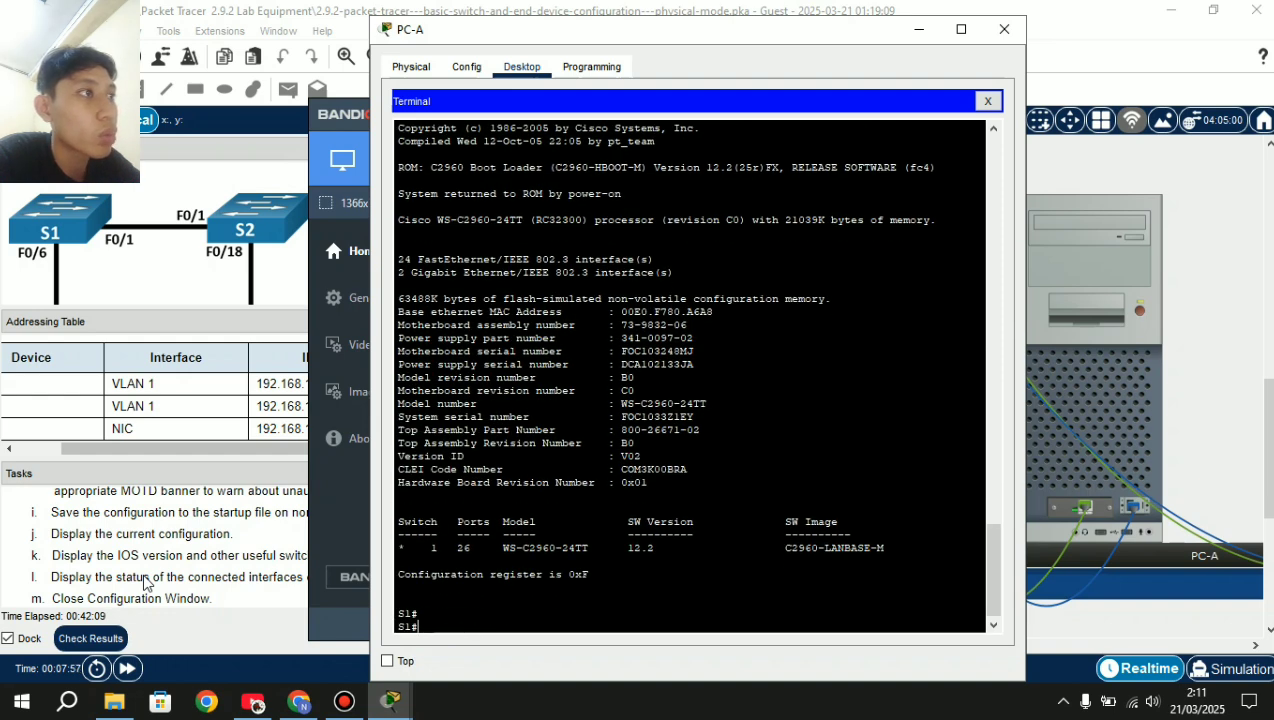
key("Return")
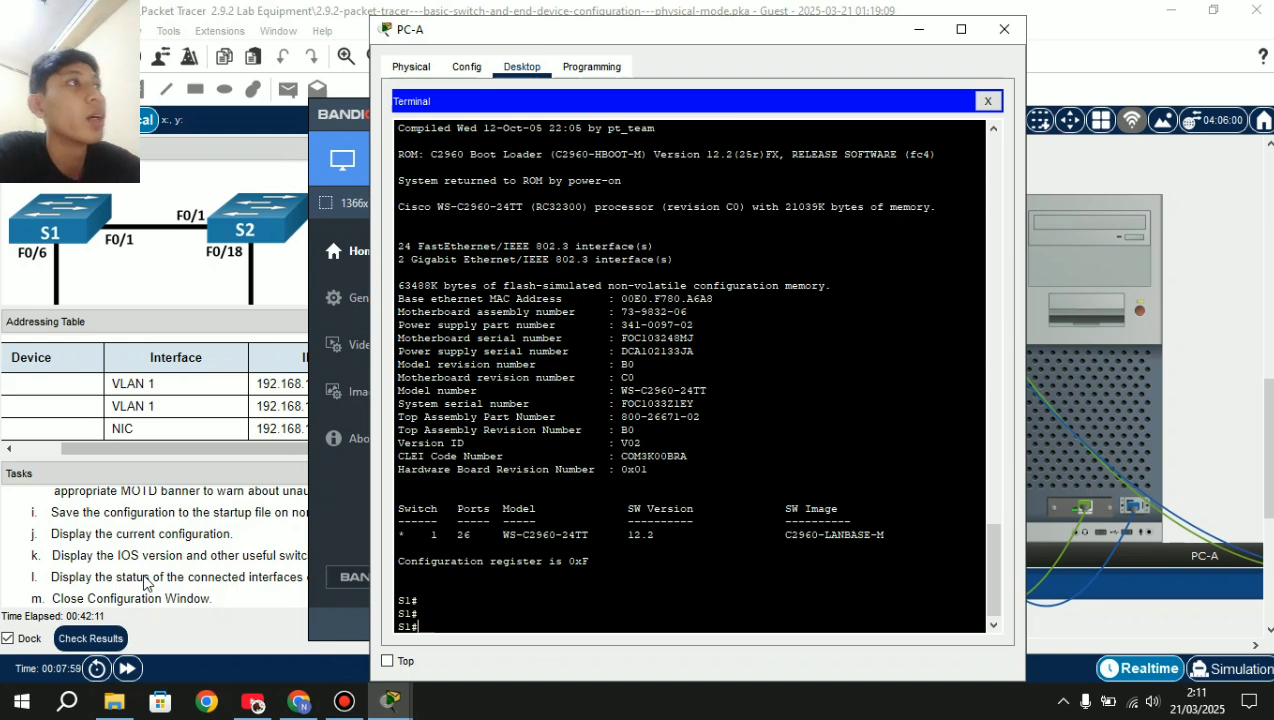
scroll(577, 501, "up", 2)
scroll(577, 501, "down", 2)
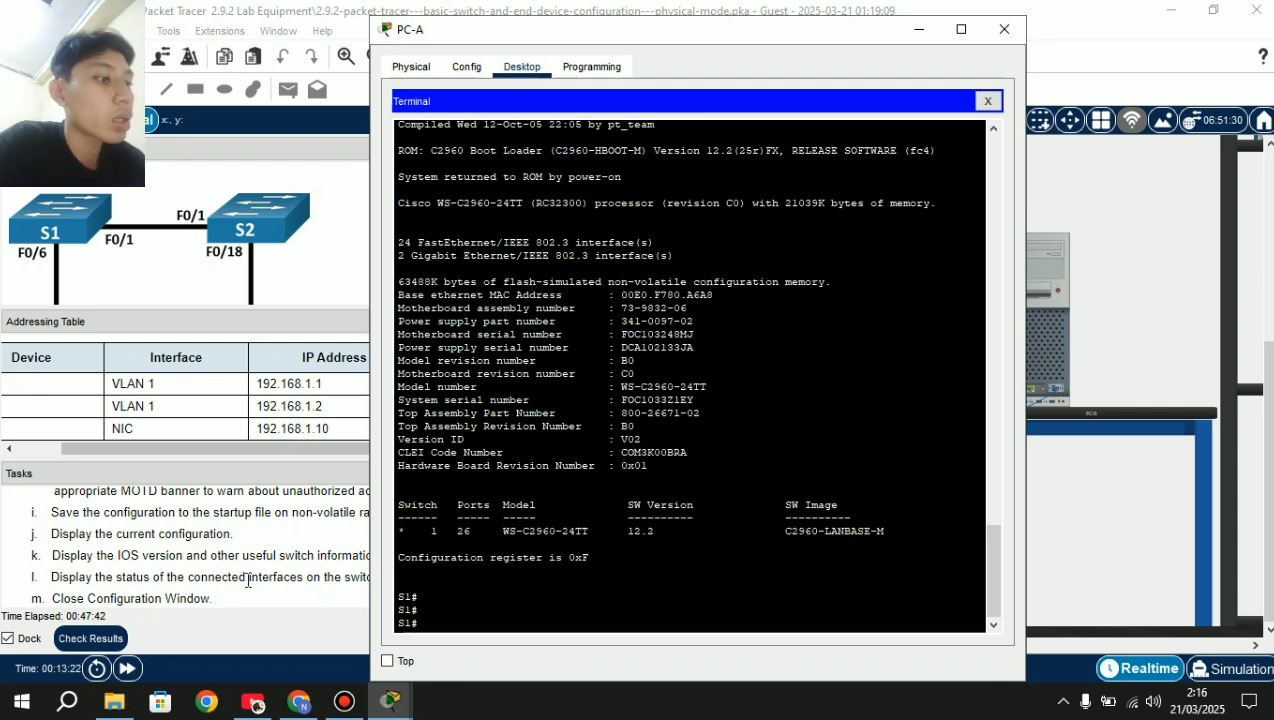
Run show ip interface brief confirming Vlan1 up at 192.168.1.1, then close PC-A's window.
type("ow")
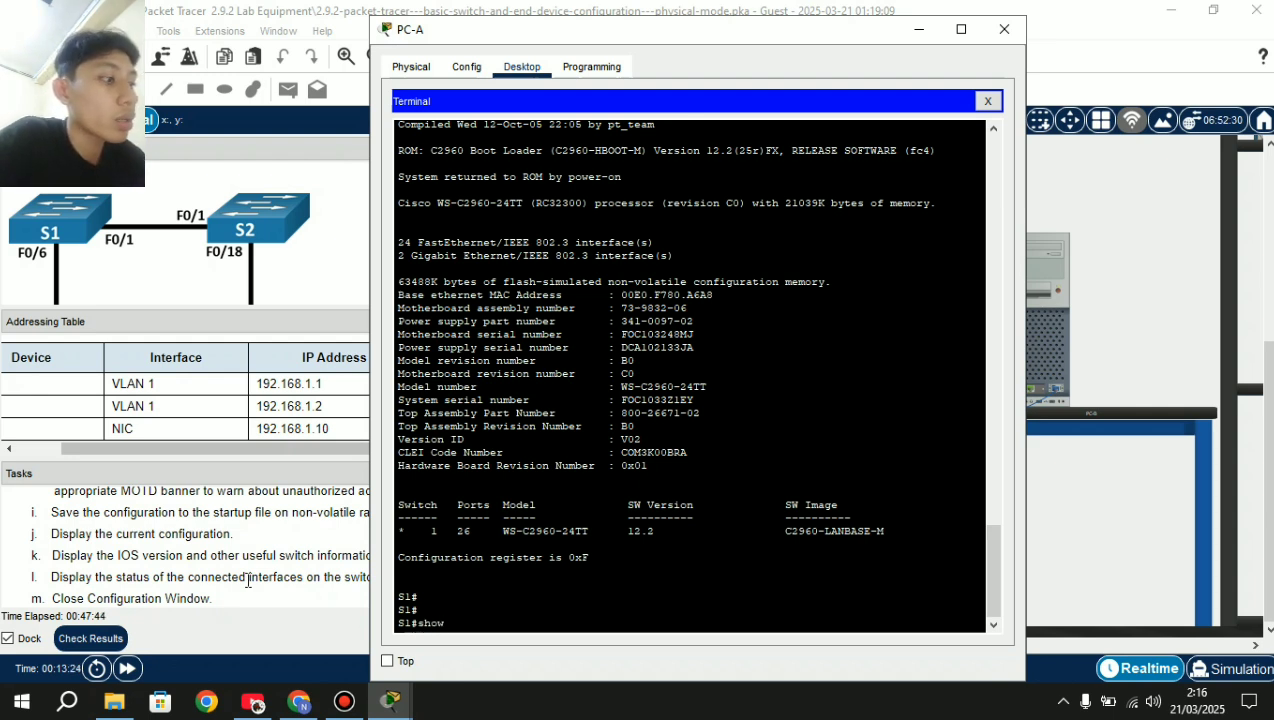
type(" ip in")
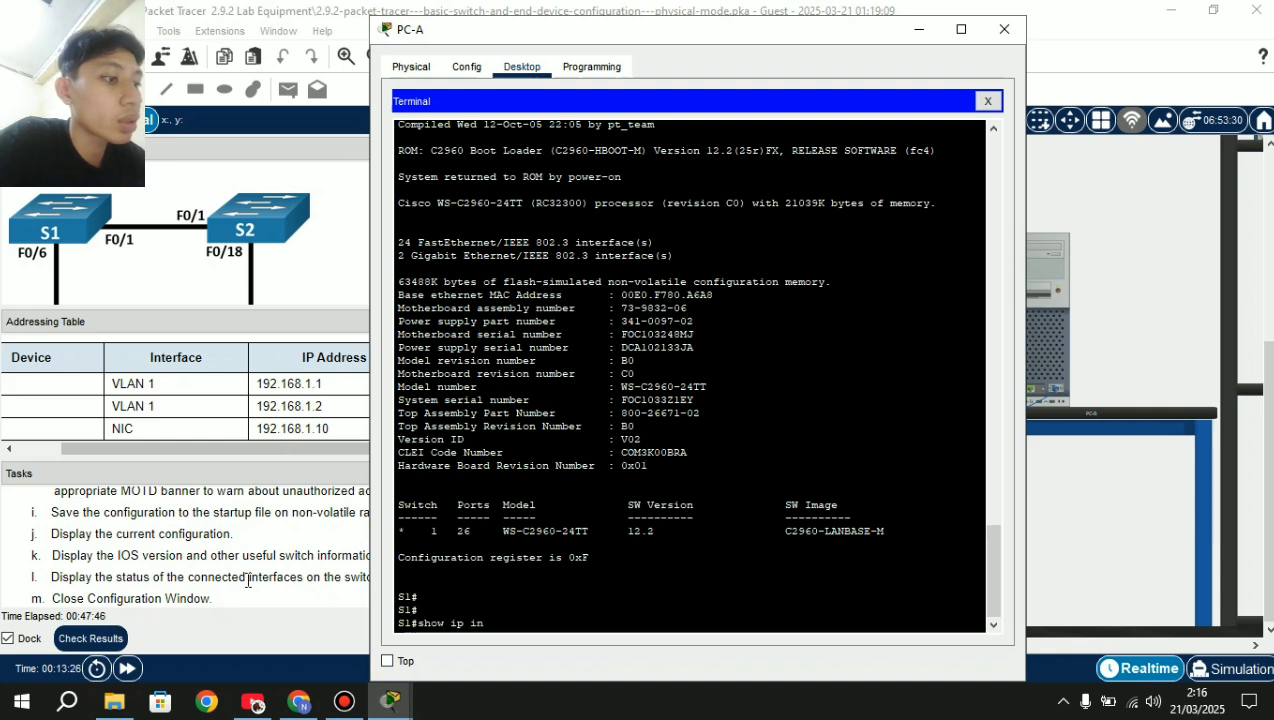
type("terface")
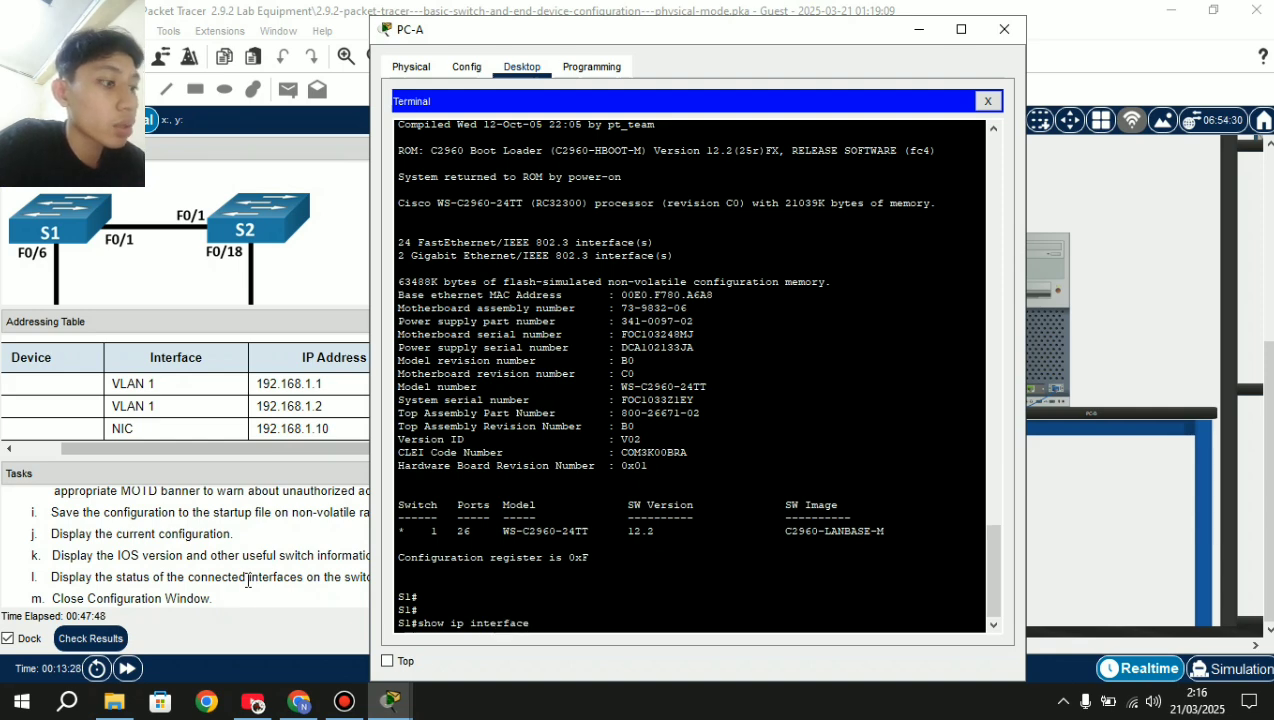
type(" brief")
key("Return")
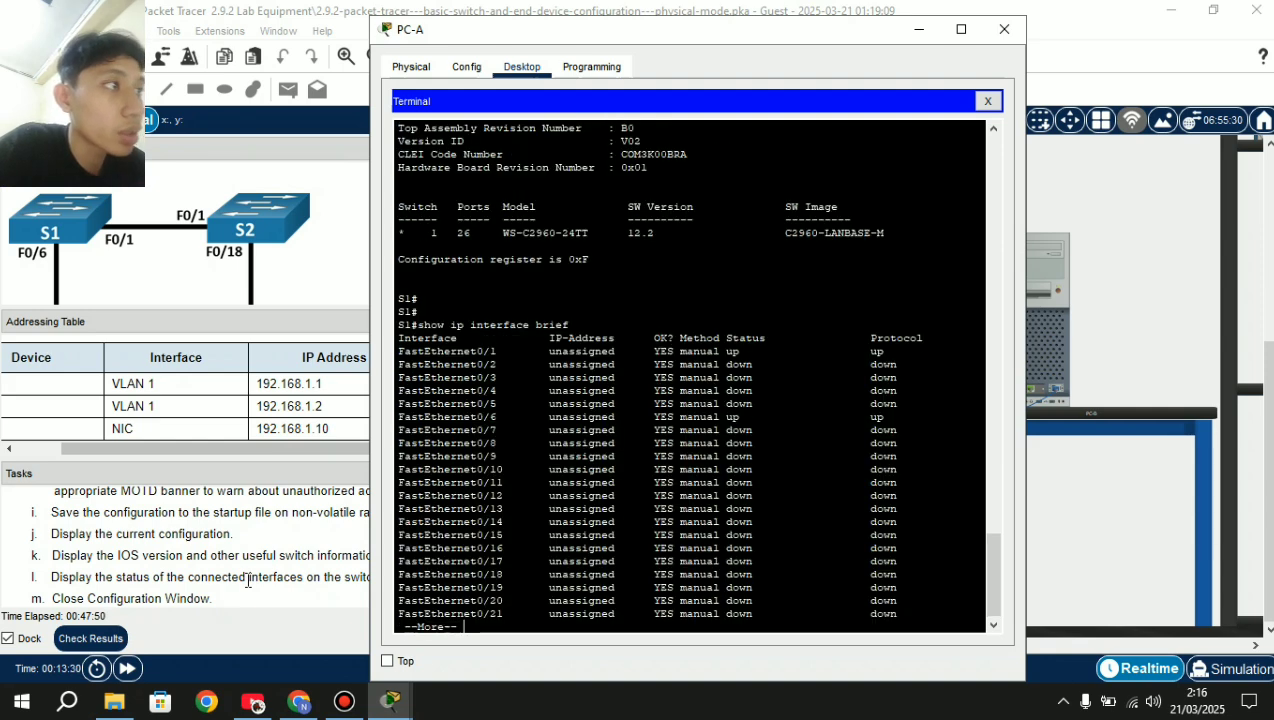
scroll(289, 378, "down", 1)
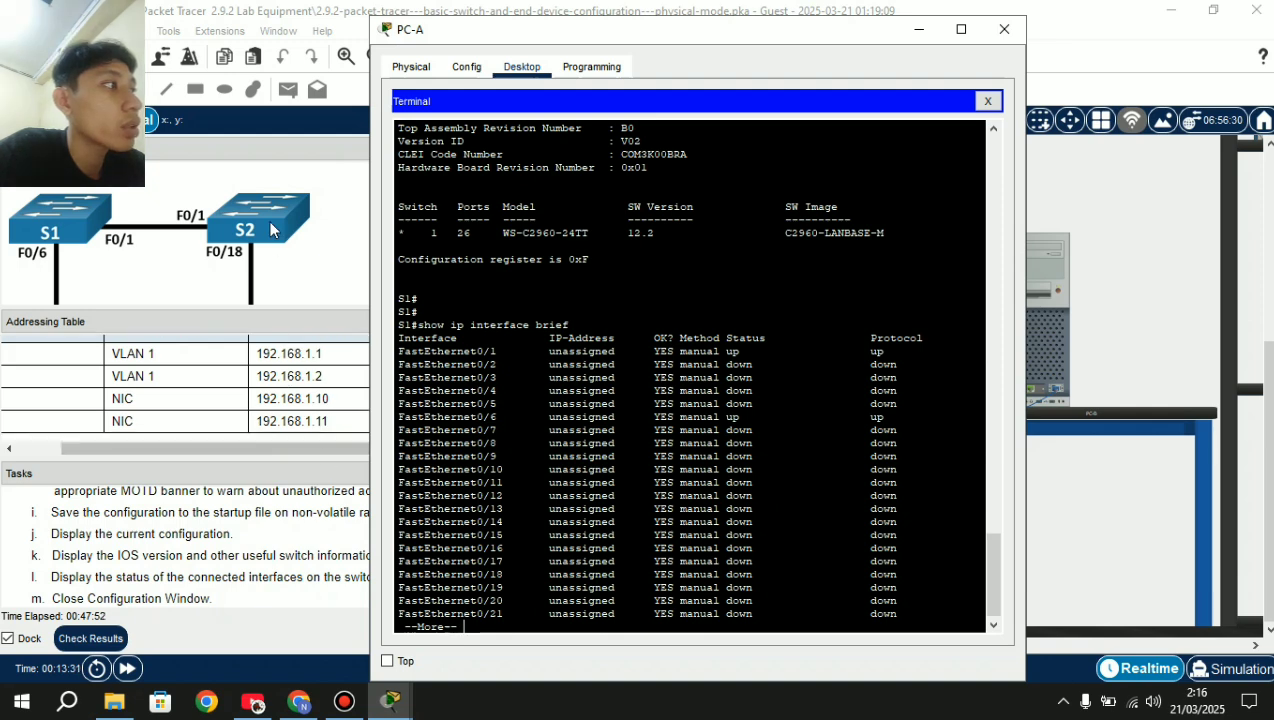
key("Return")
key("Return")
key("Return")
key("Return")
key("Return")
key("Return")
key("Return")
key("Return")
key("Return")
key("Return")
key("Return")
key("Return")
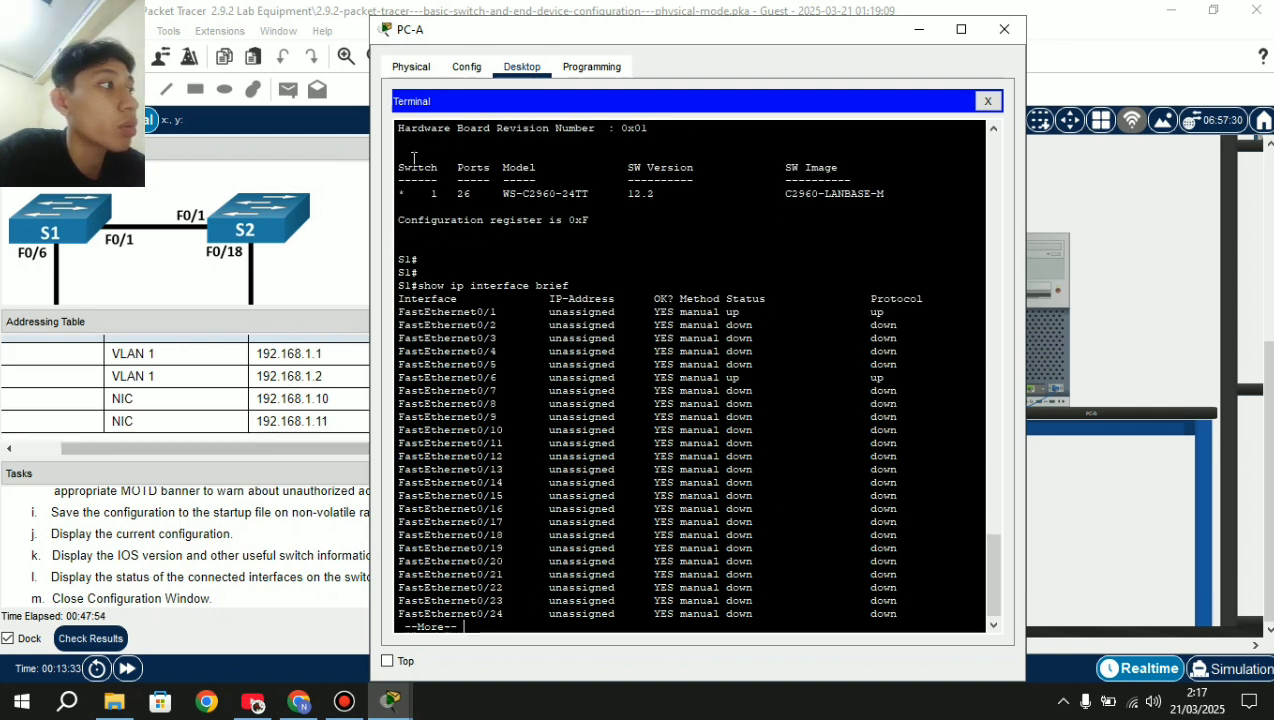
scroll(603, 370, "up", 2)
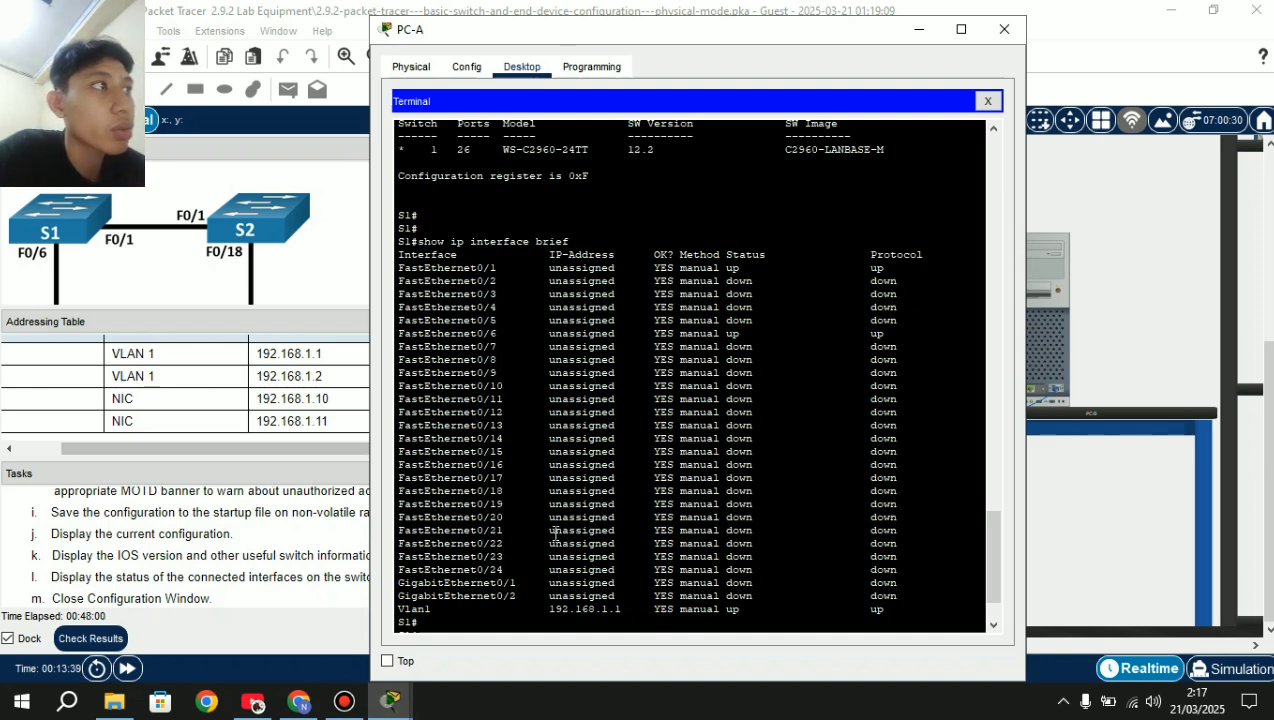
scroll(524, 529, "down", 2)
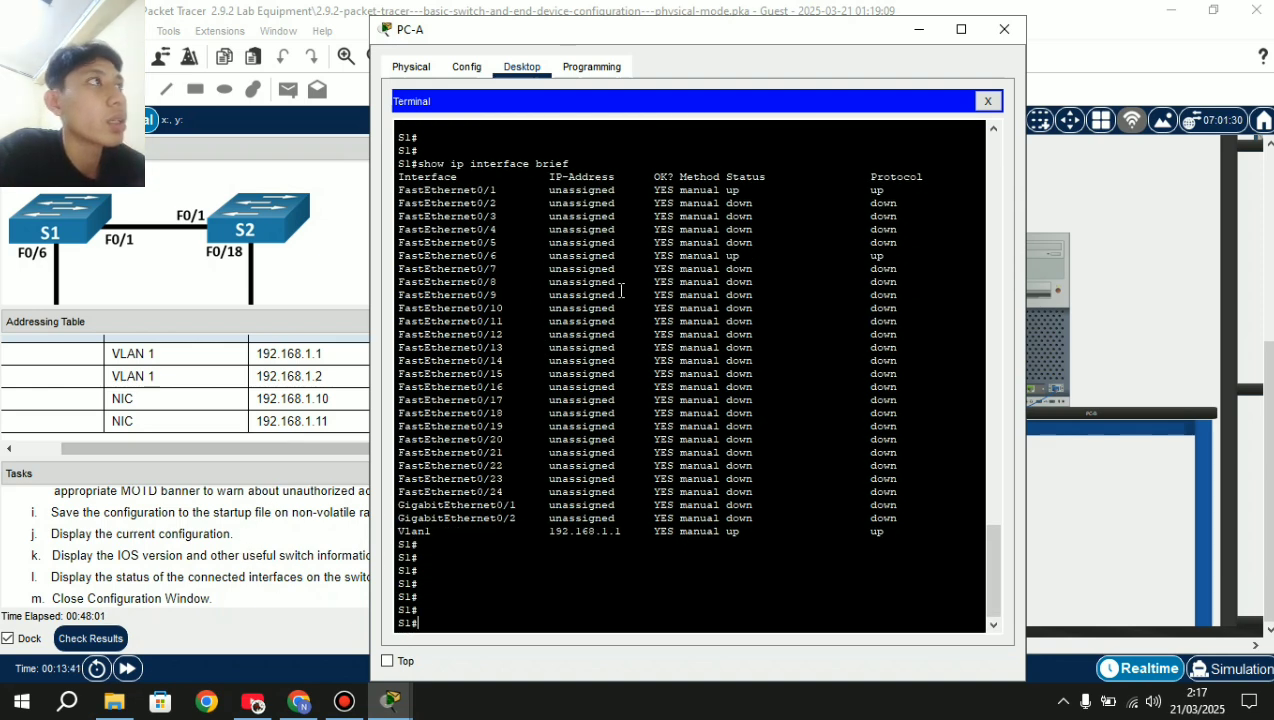
left_click(1006, 29)
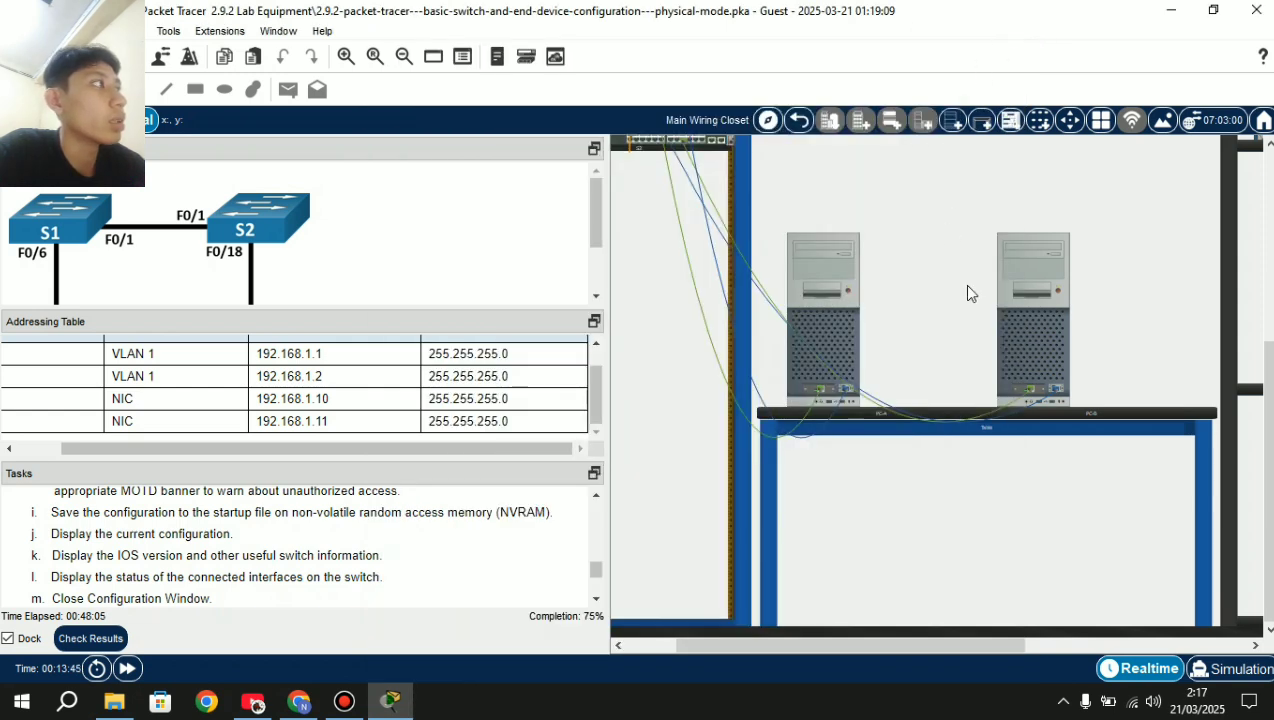
Open PC-B's window on its Config settings, then return to the main workspace.
left_click(1034, 336)
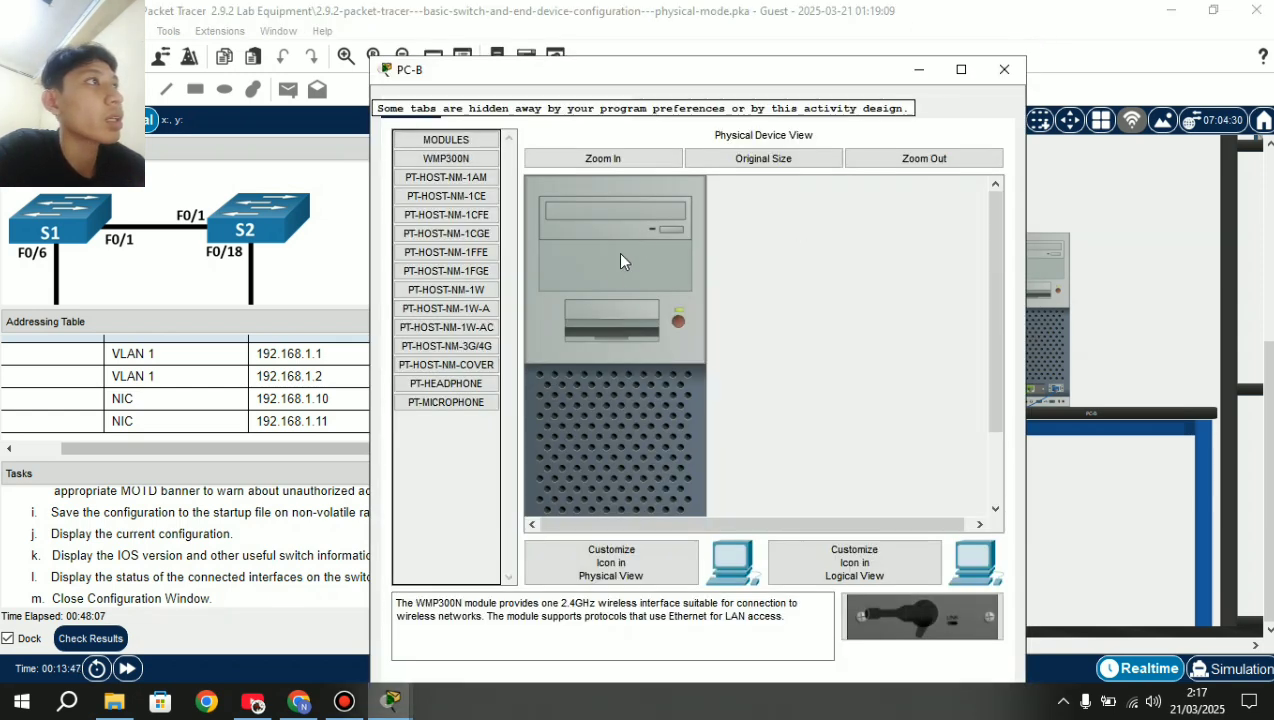
left_click(466, 107)
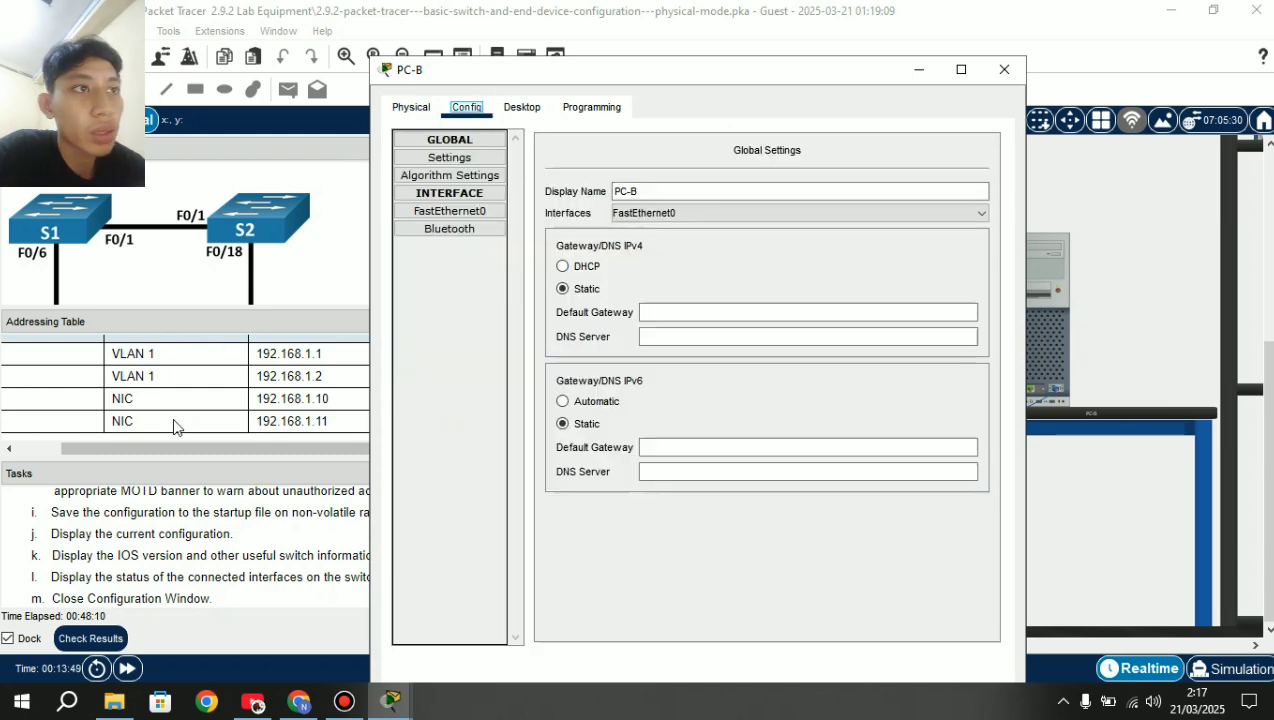
scroll(160, 541, "down", 2)
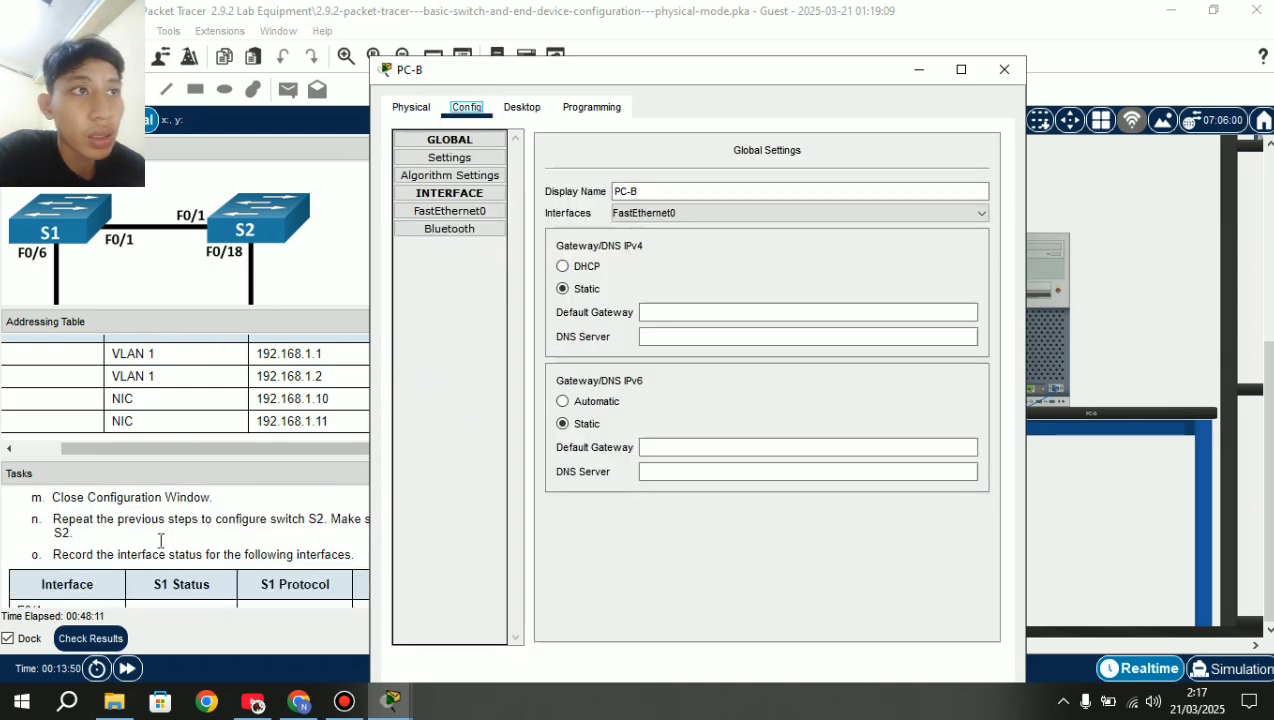
left_click(107, 520)
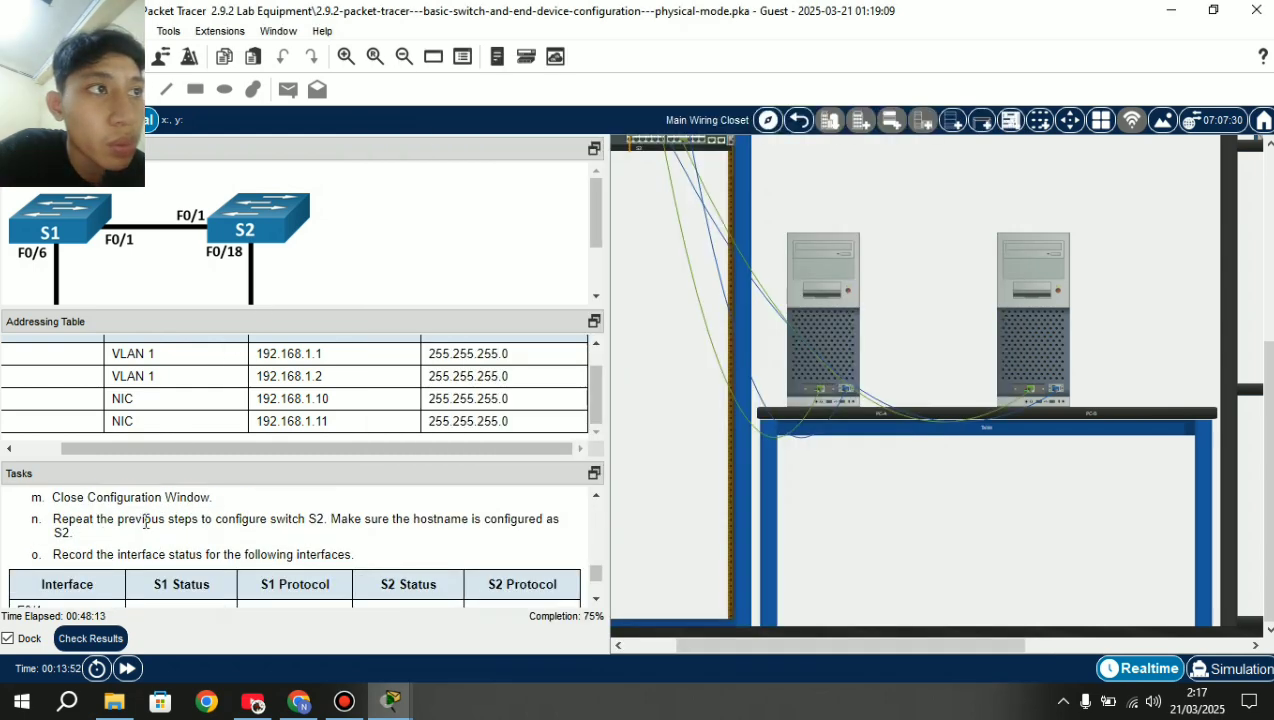
left_click_drag(107, 520, 148, 524)
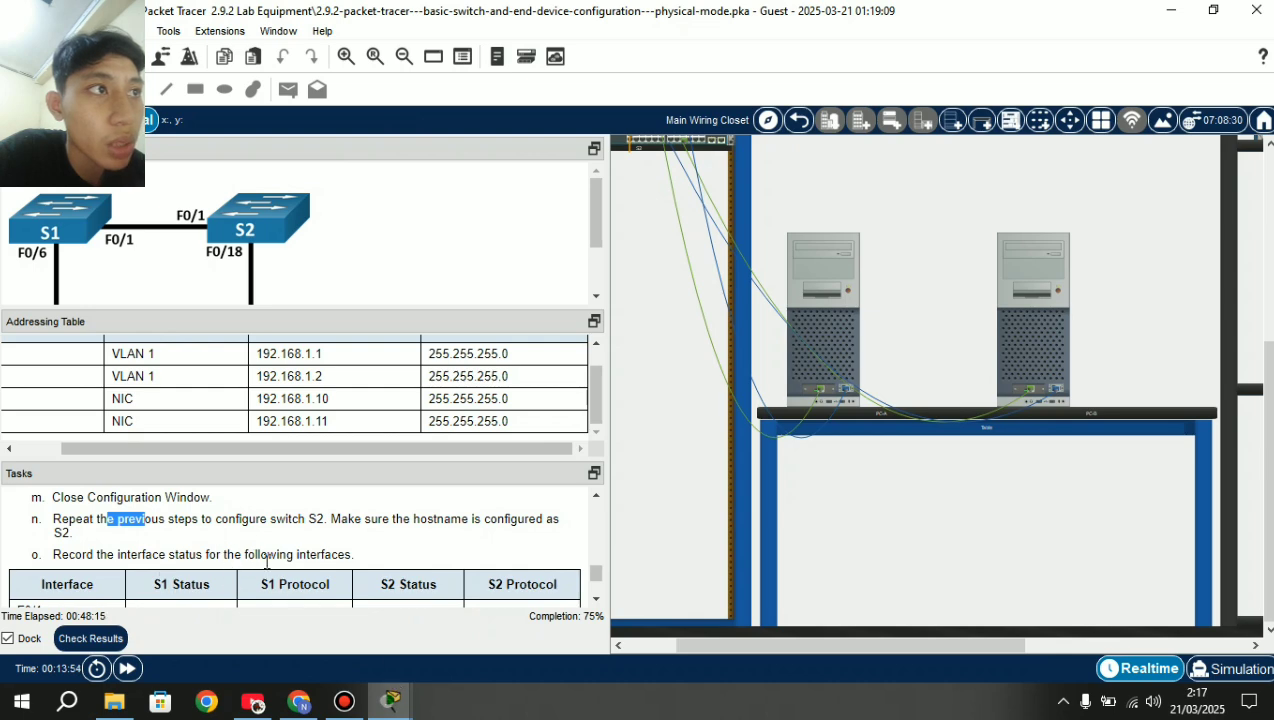
Bring PC-B's window forward and launch its Desktop Terminal showing 9600-baud 8-N-1 settings.
mouse_move(390, 712)
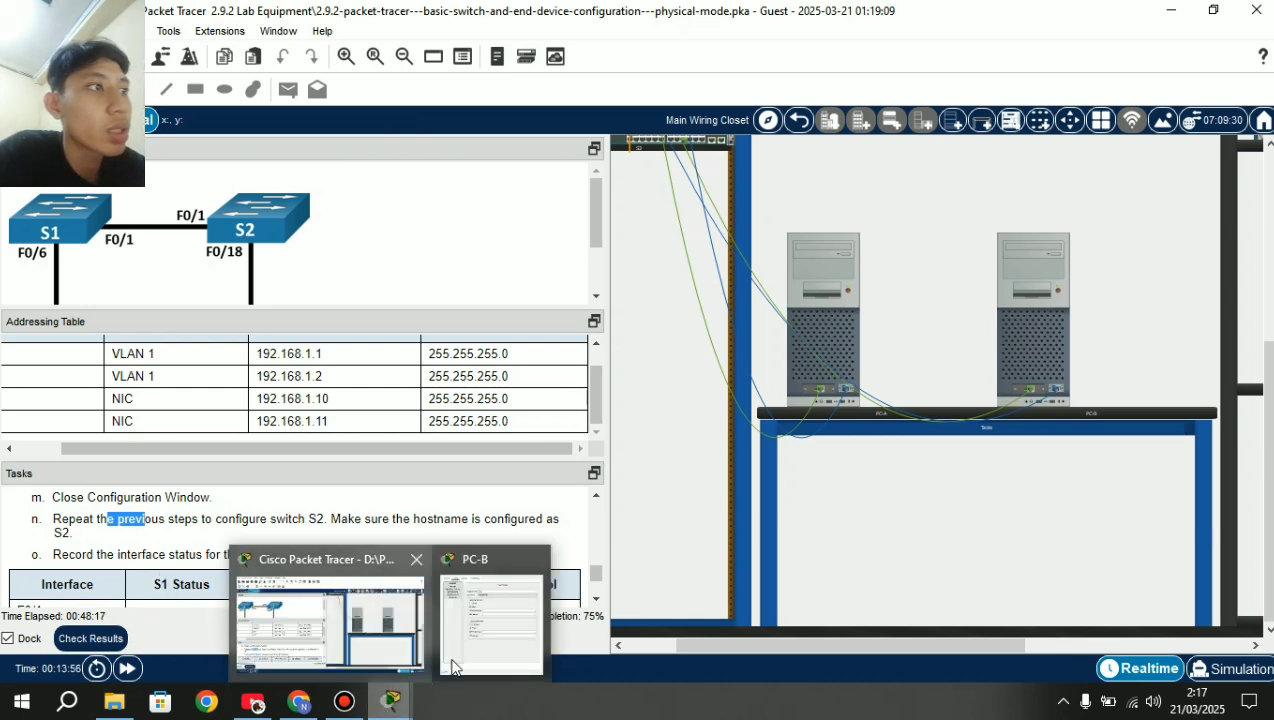
left_click(455, 655)
left_click(522, 108)
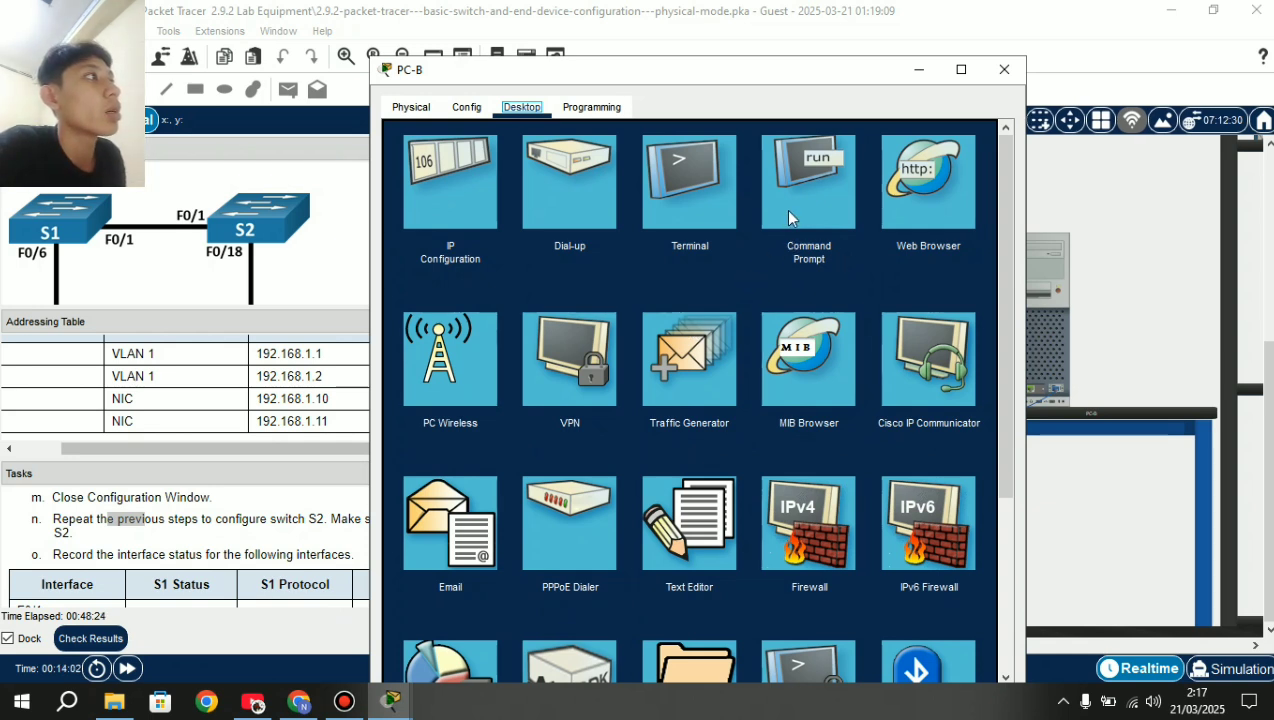
left_click(693, 187)
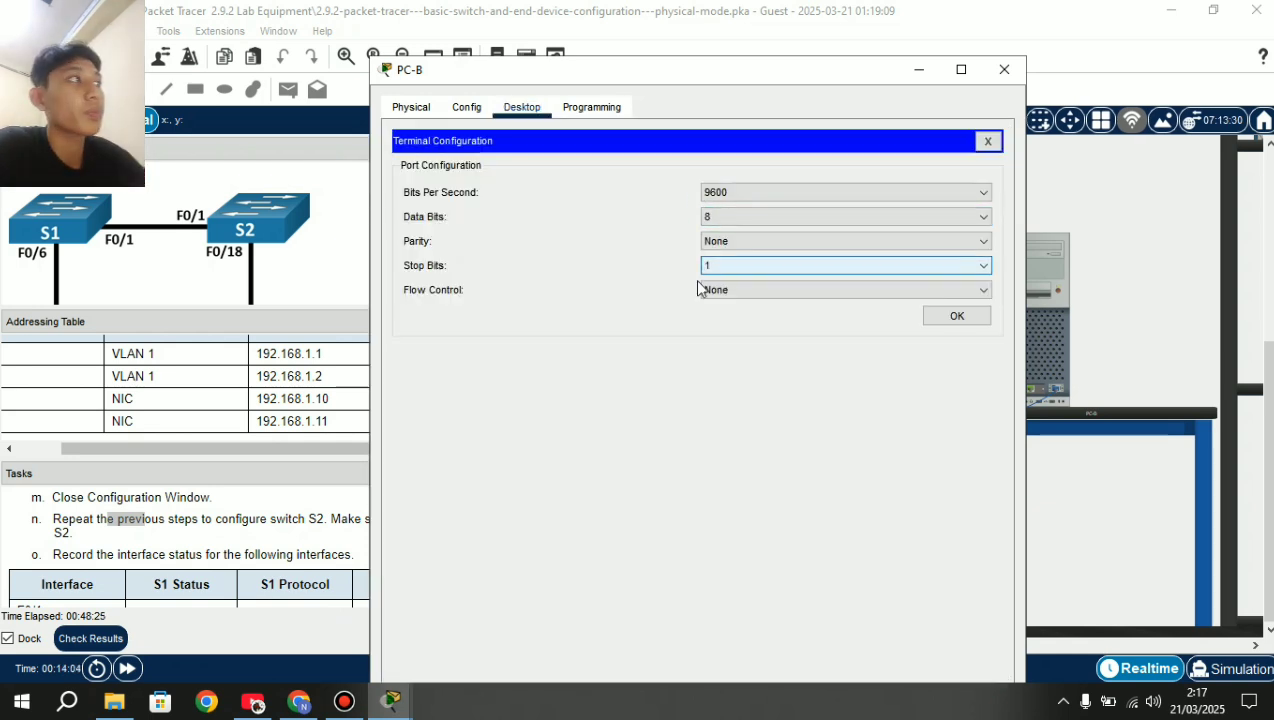
Connect PC-B's terminal to the switch and rename it S2 in global configuration.
left_click(955, 316)
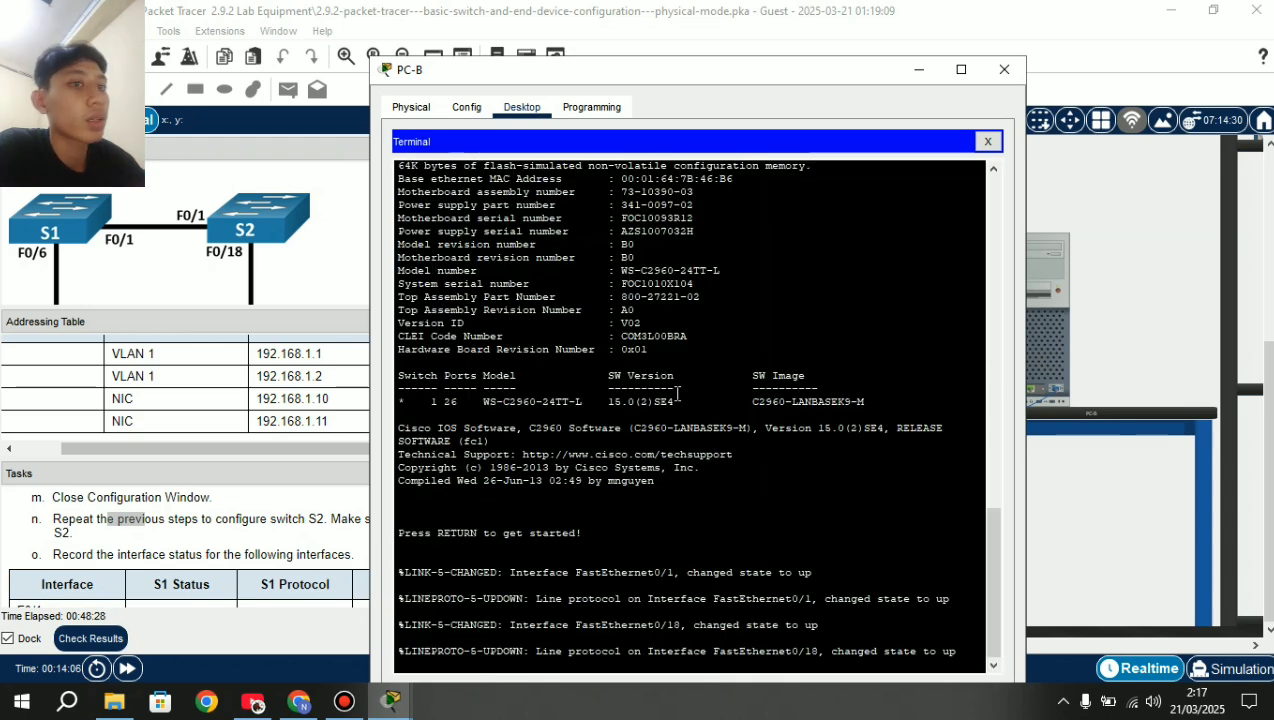
key("Return")
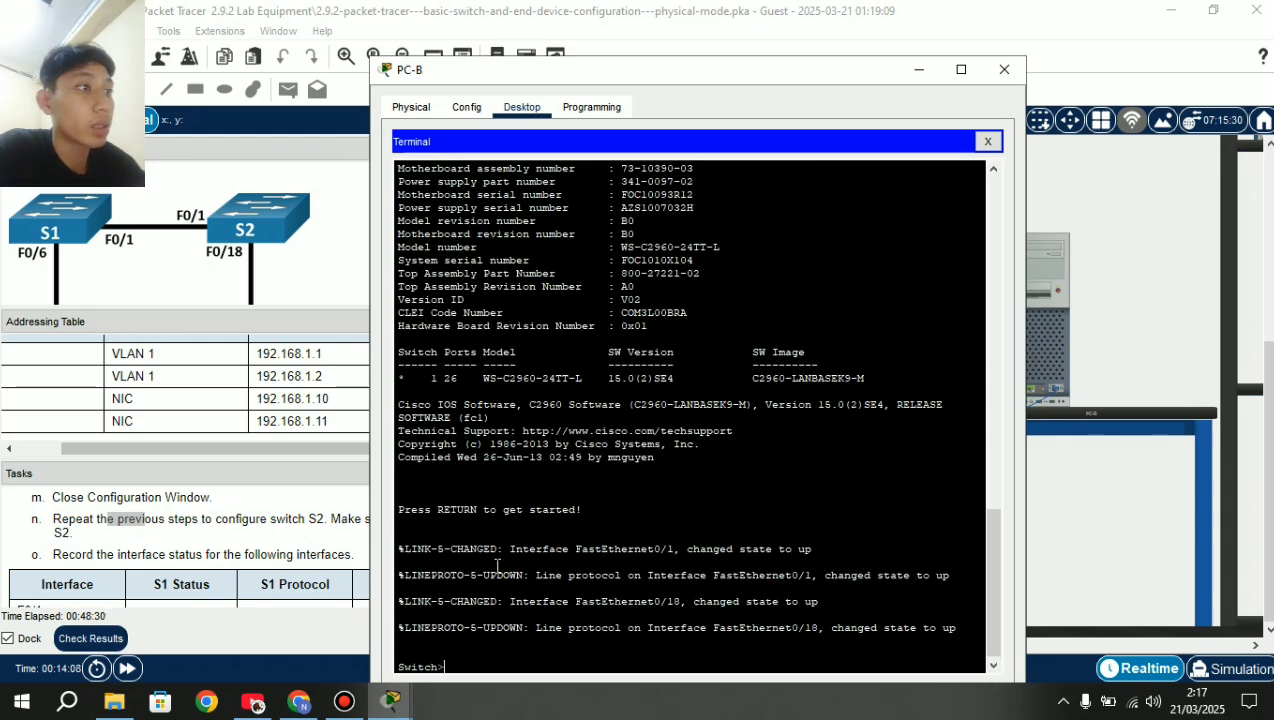
type("enable")
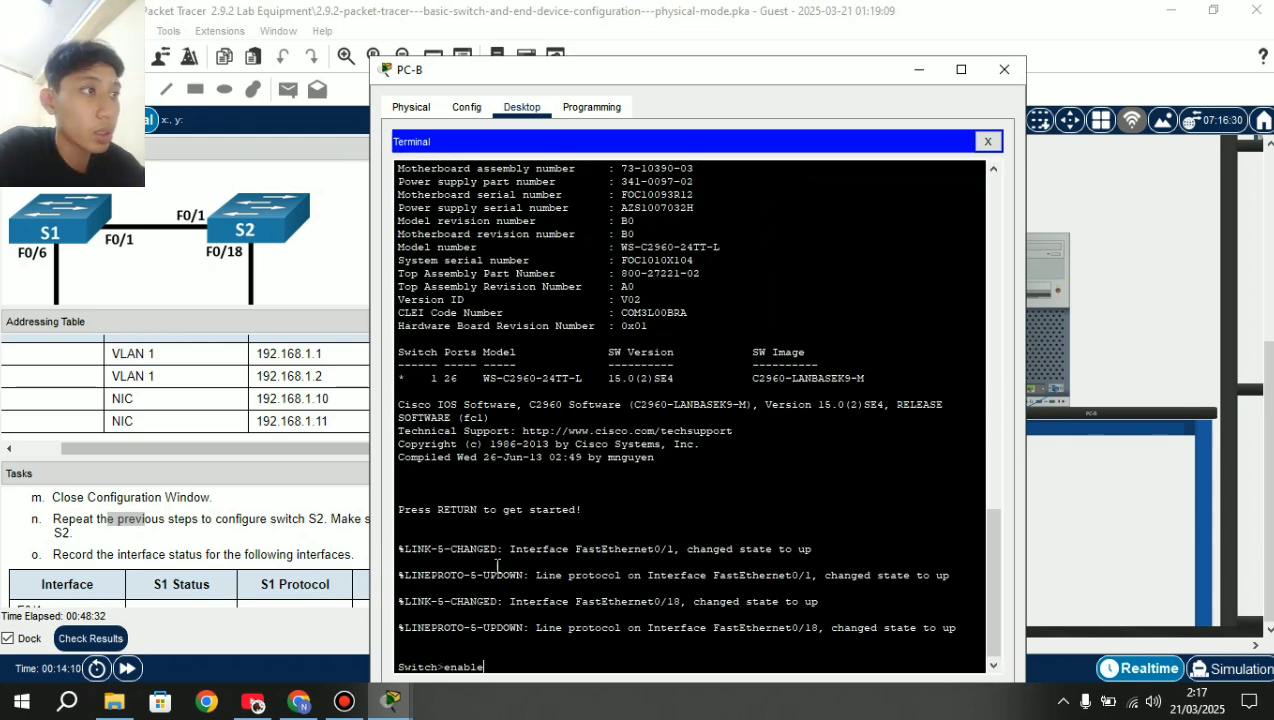
key("Return")
type("conf t")
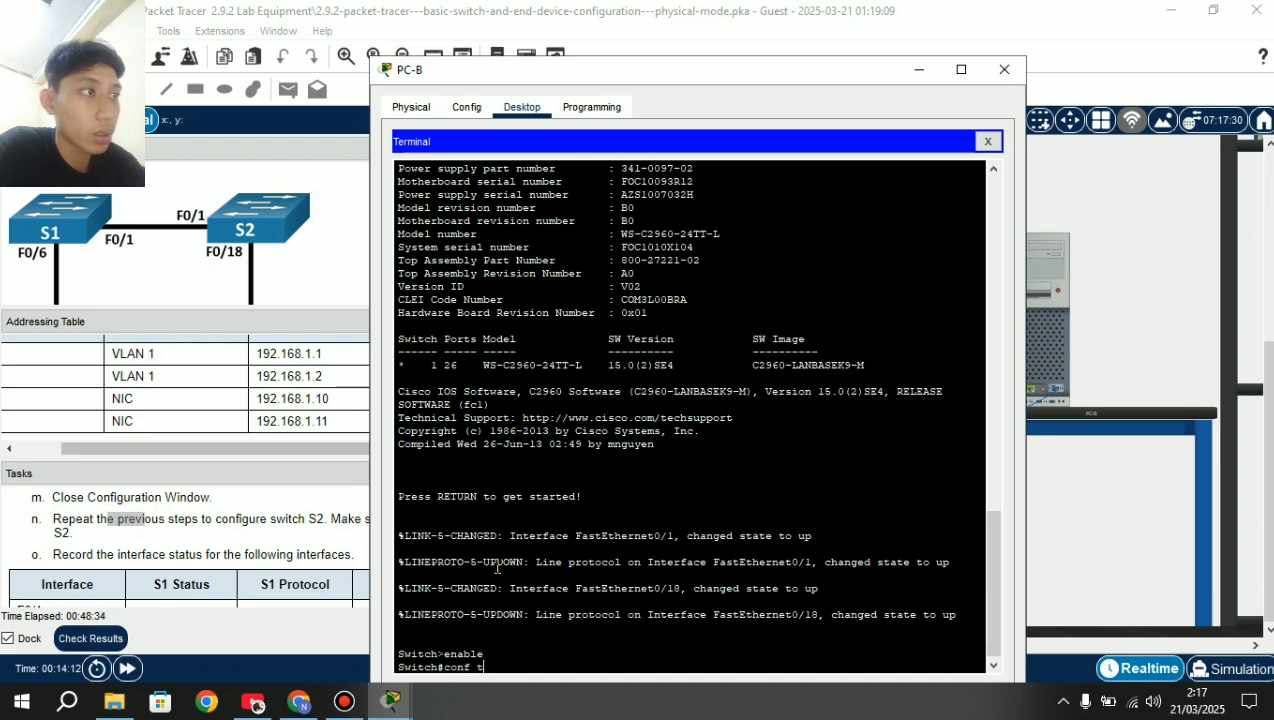
key("Return")
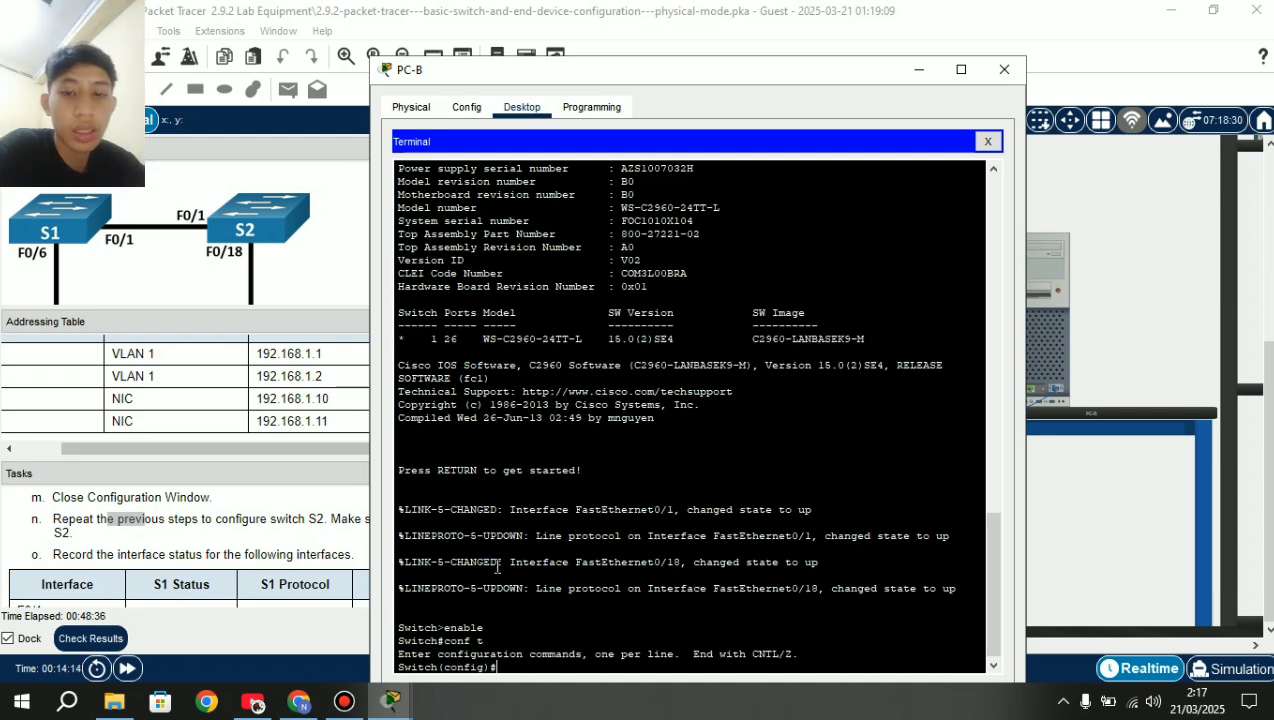
type("hostname")
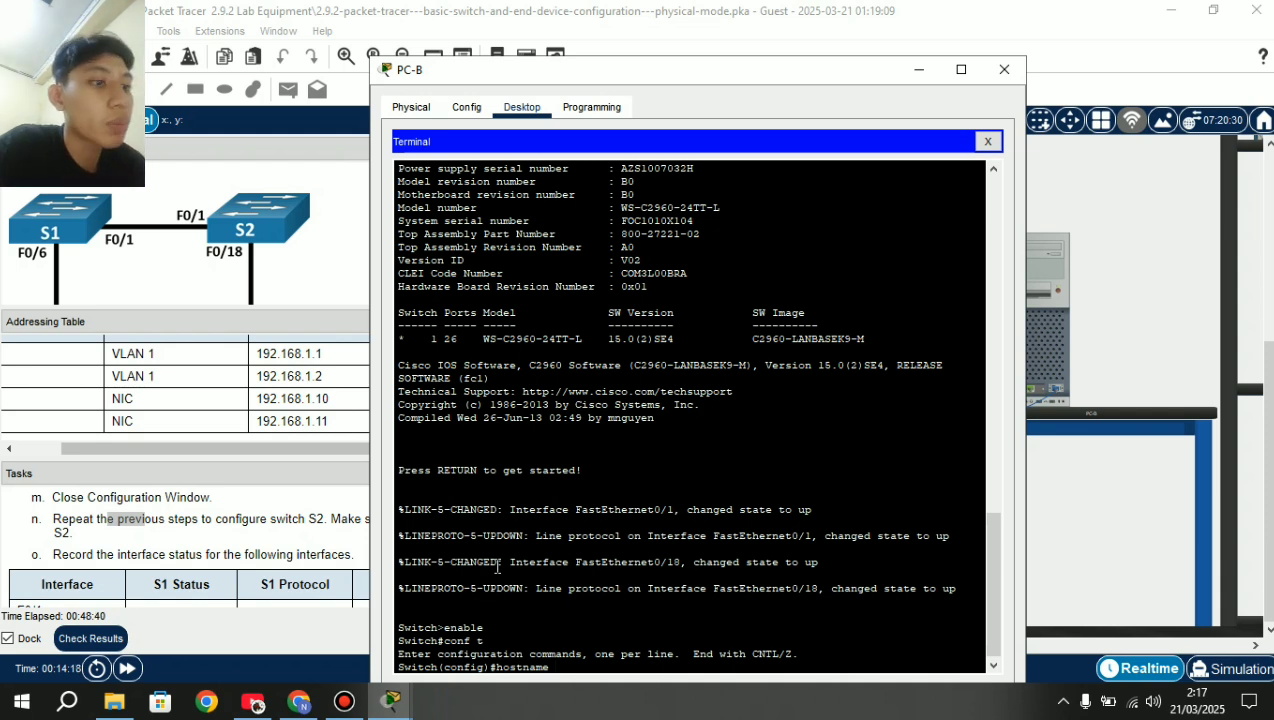
type(" S2")
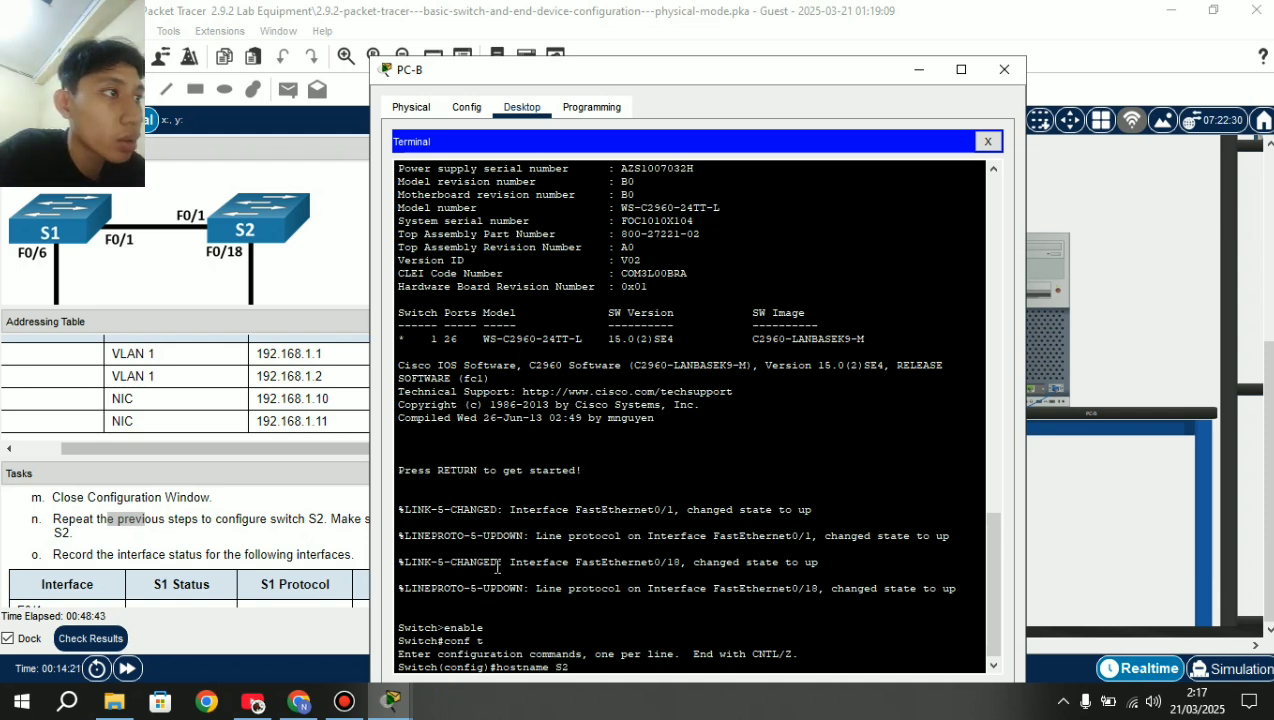
key("Return")
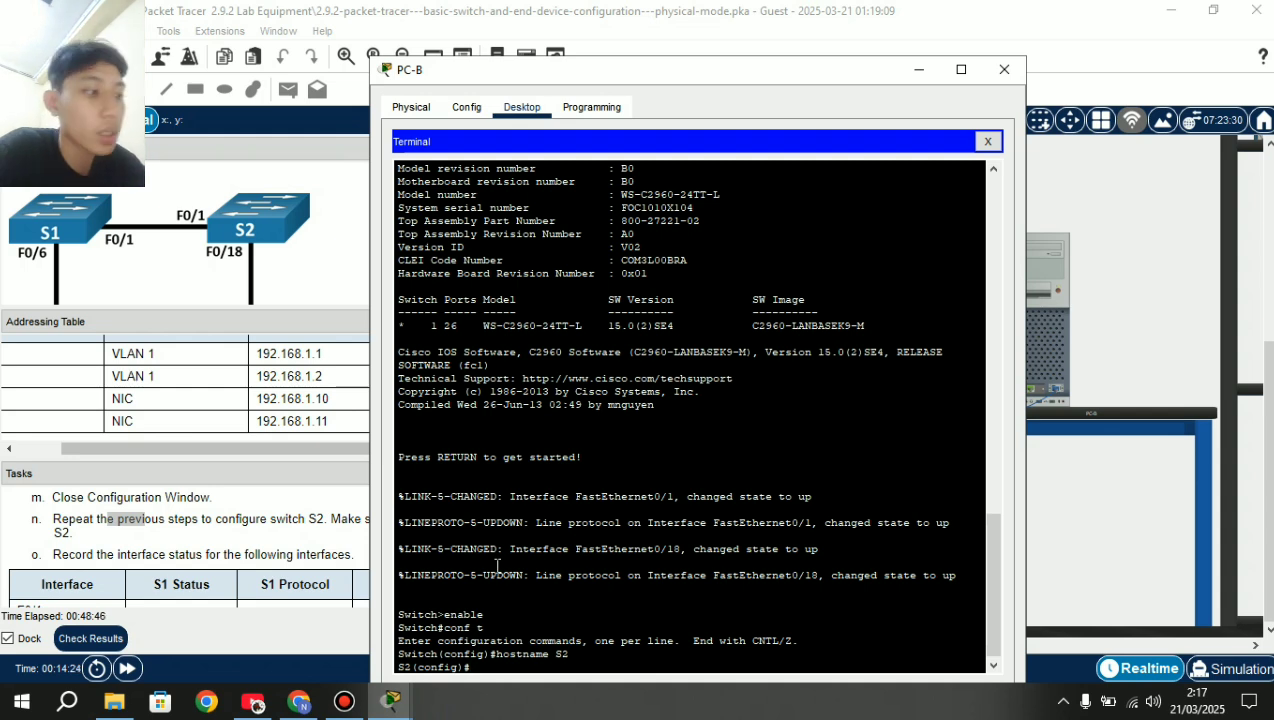
Set S2's enable secret and a console 0 line password with login required.
type("enable")
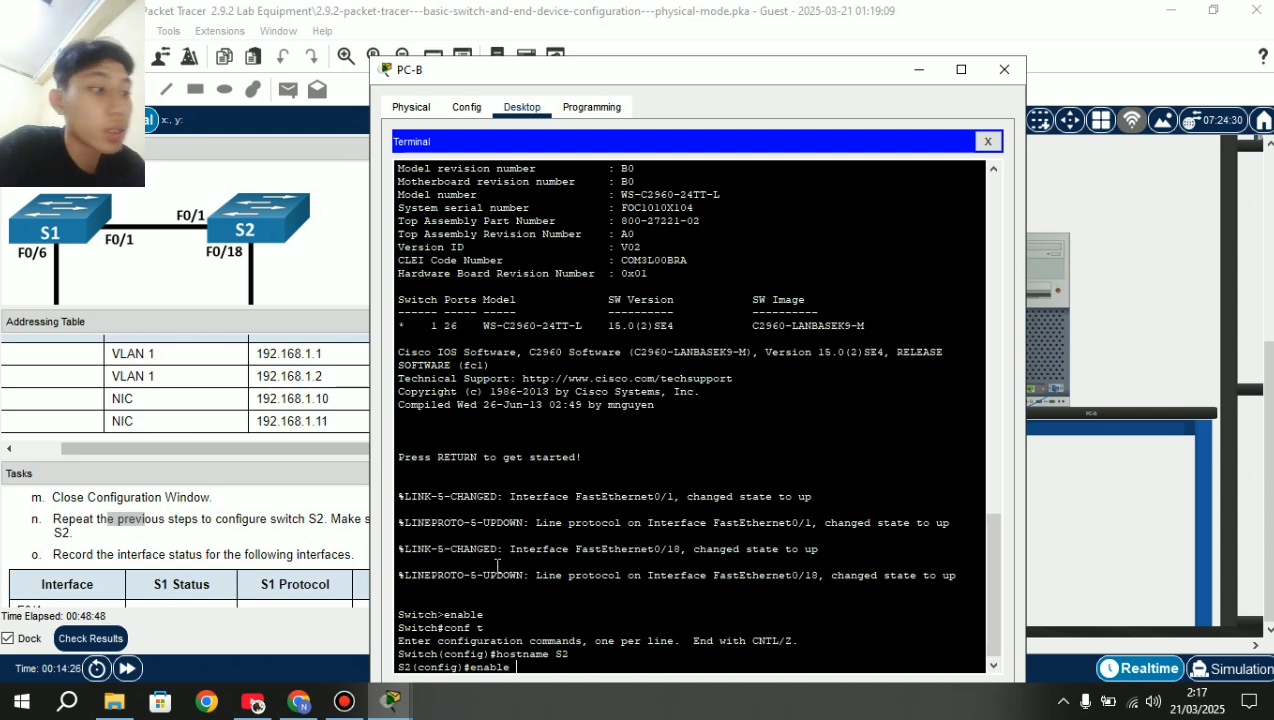
type(" secret ")
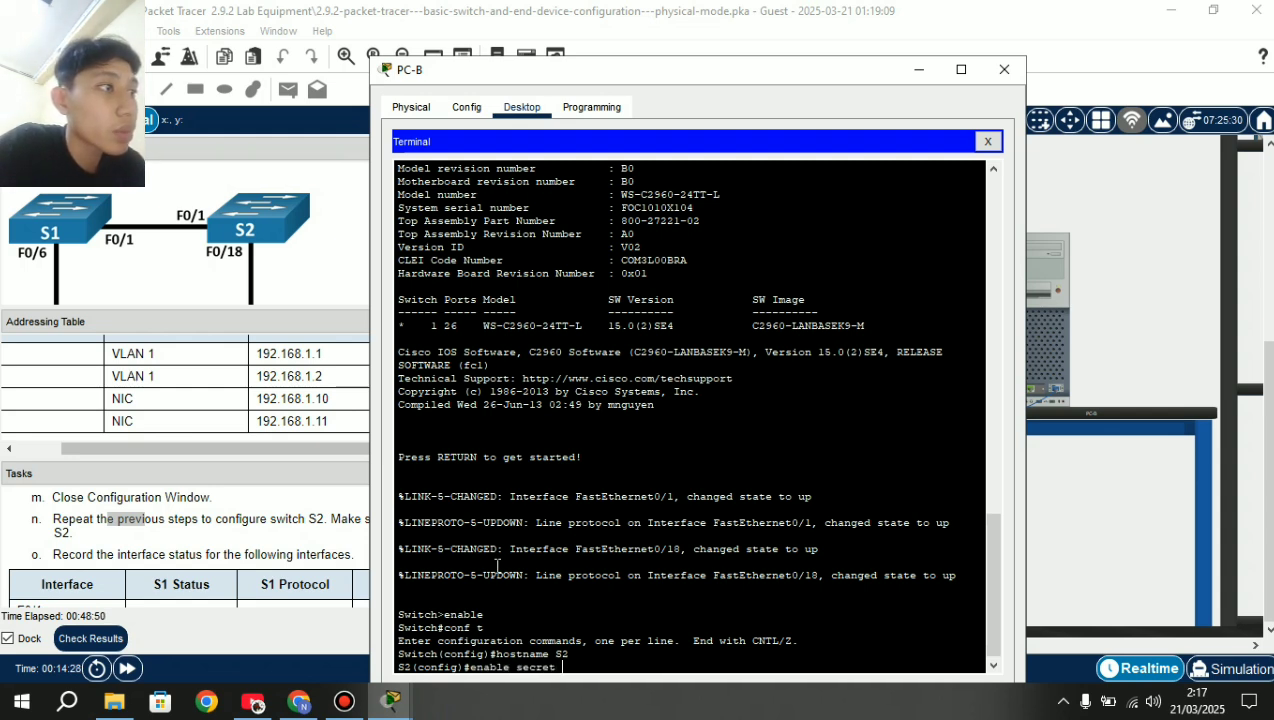
type("class")
key("Return")
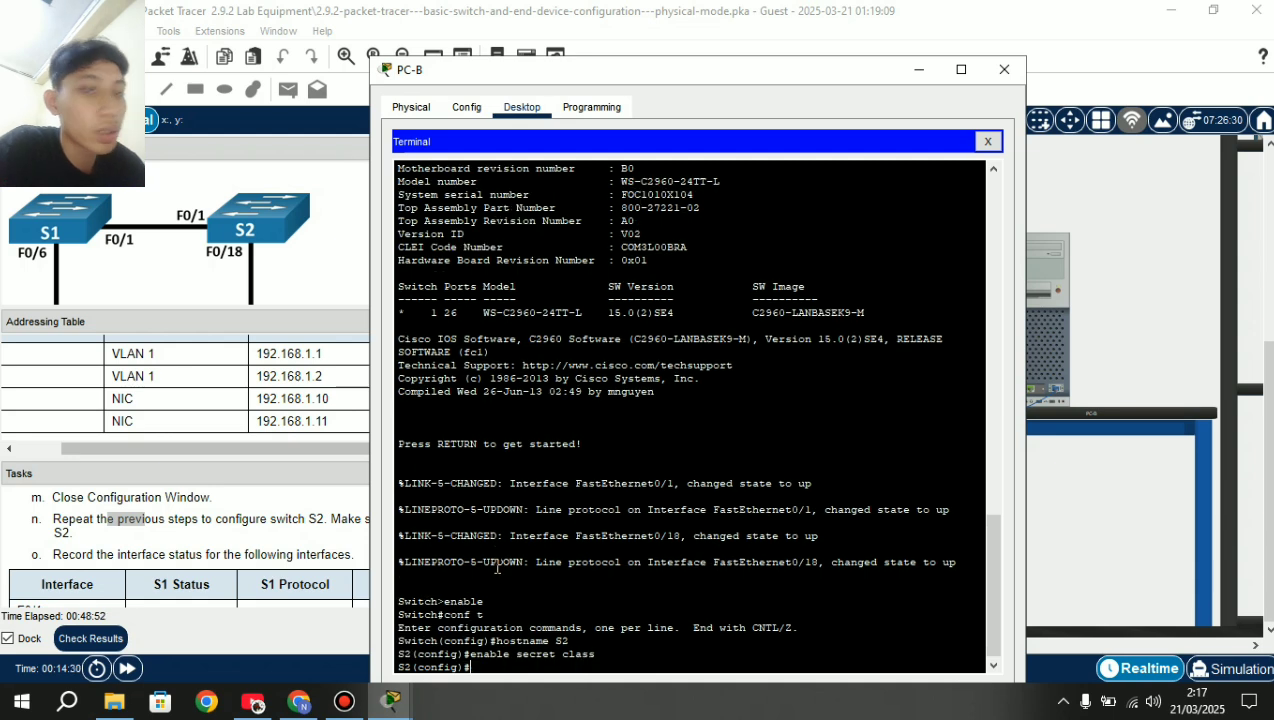
type("line ")
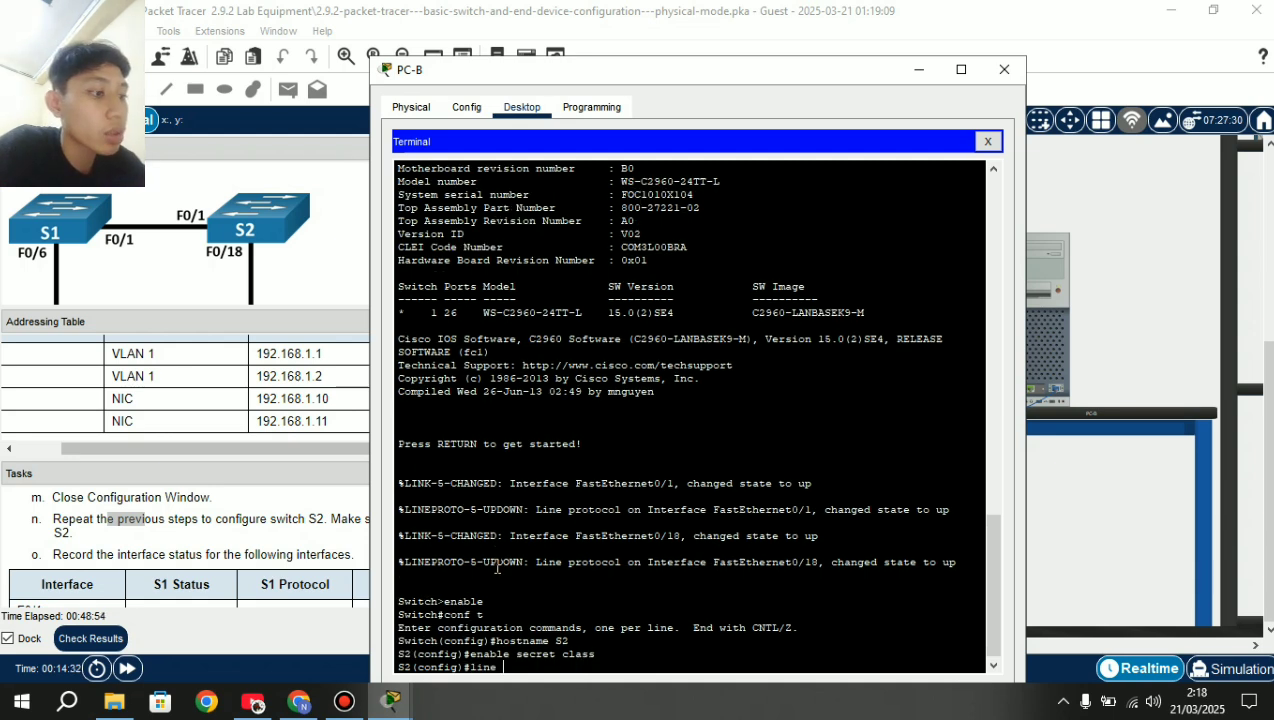
type("console")
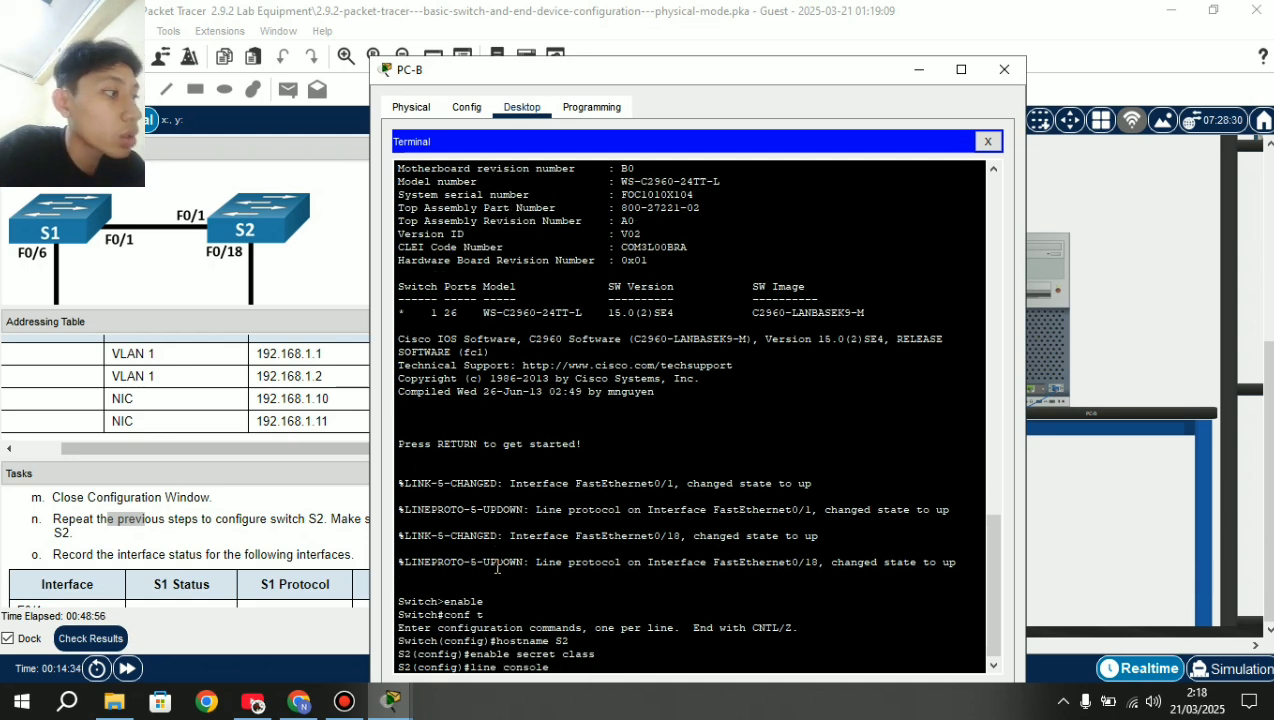
type(" 0")
key("Return")
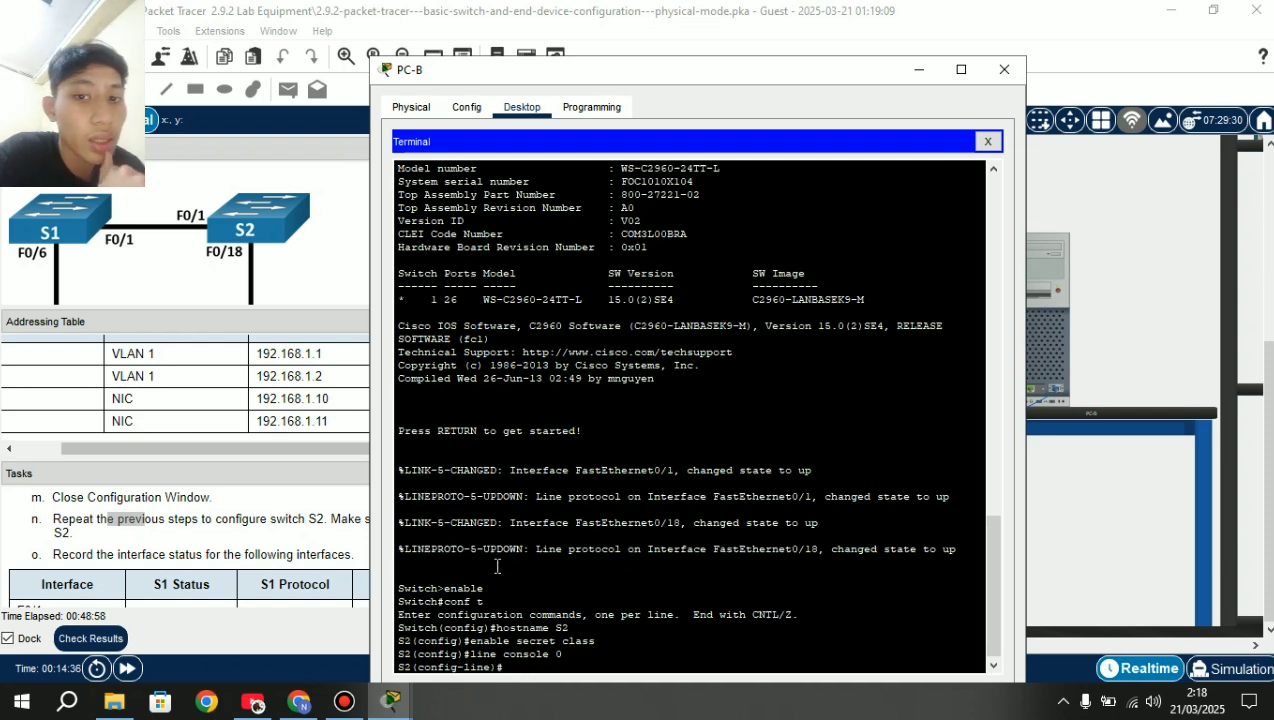
type("p")
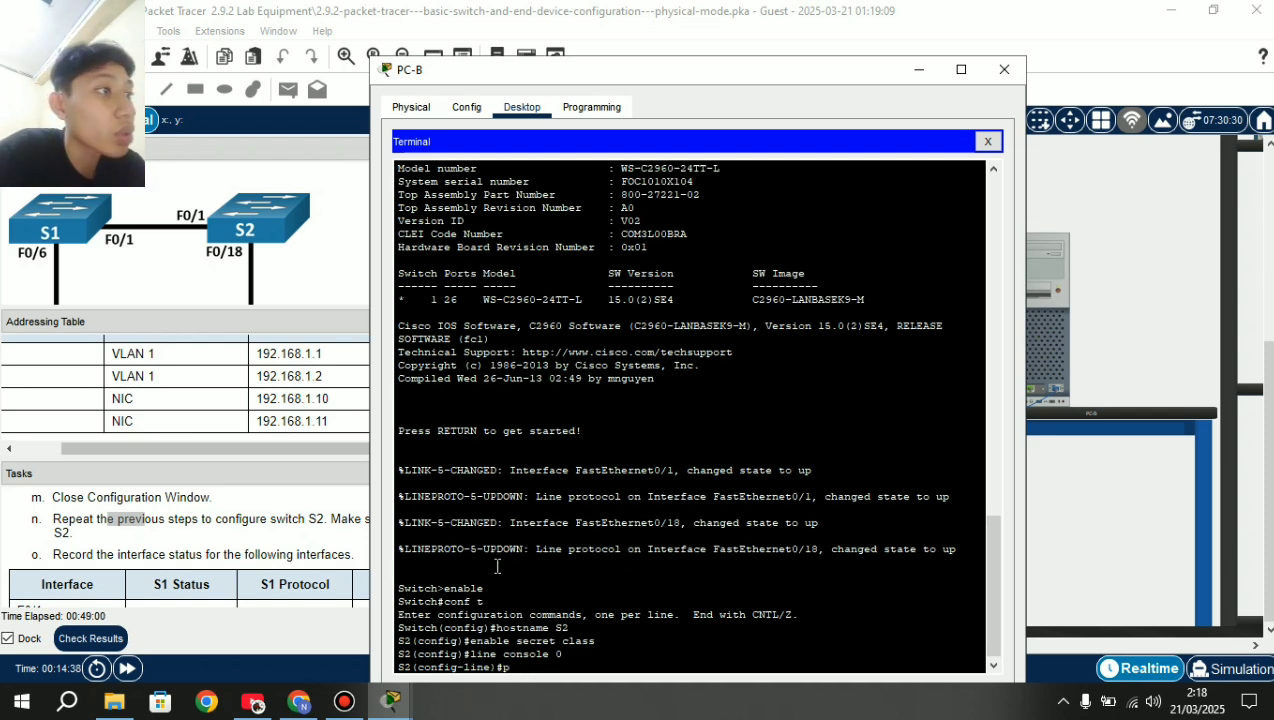
type("assword")
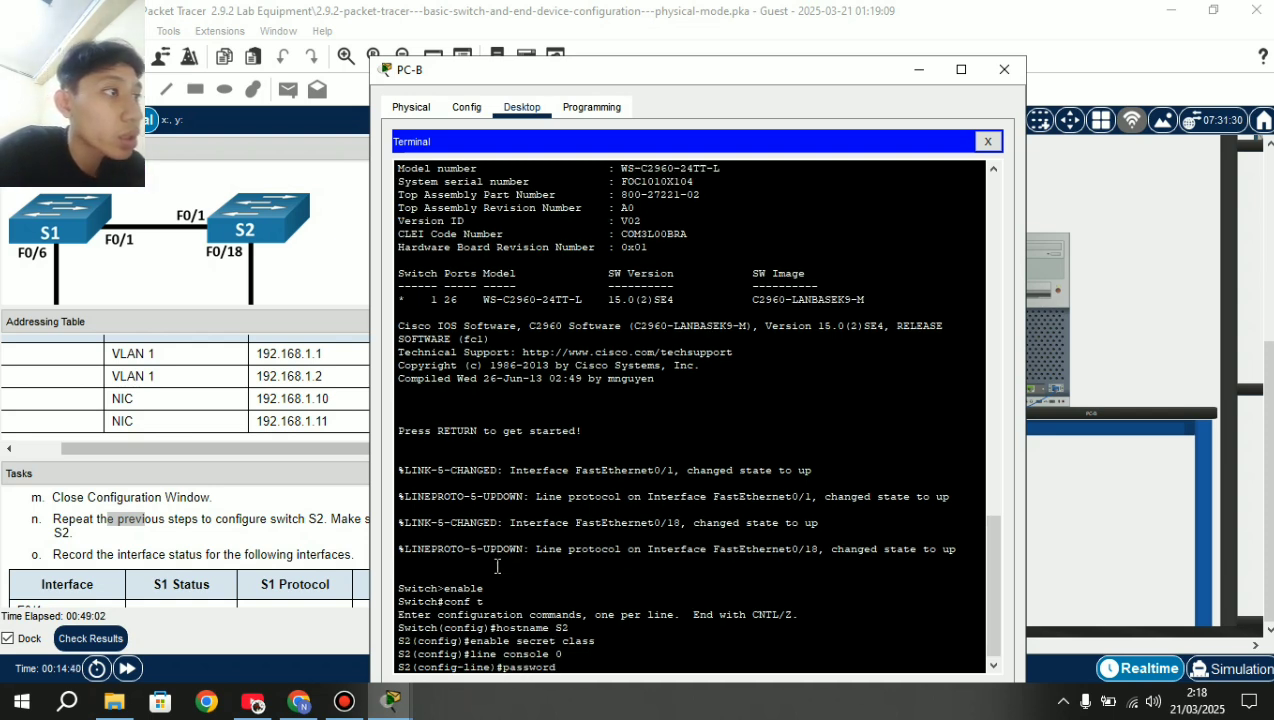
type(" cisco")
key("Return")
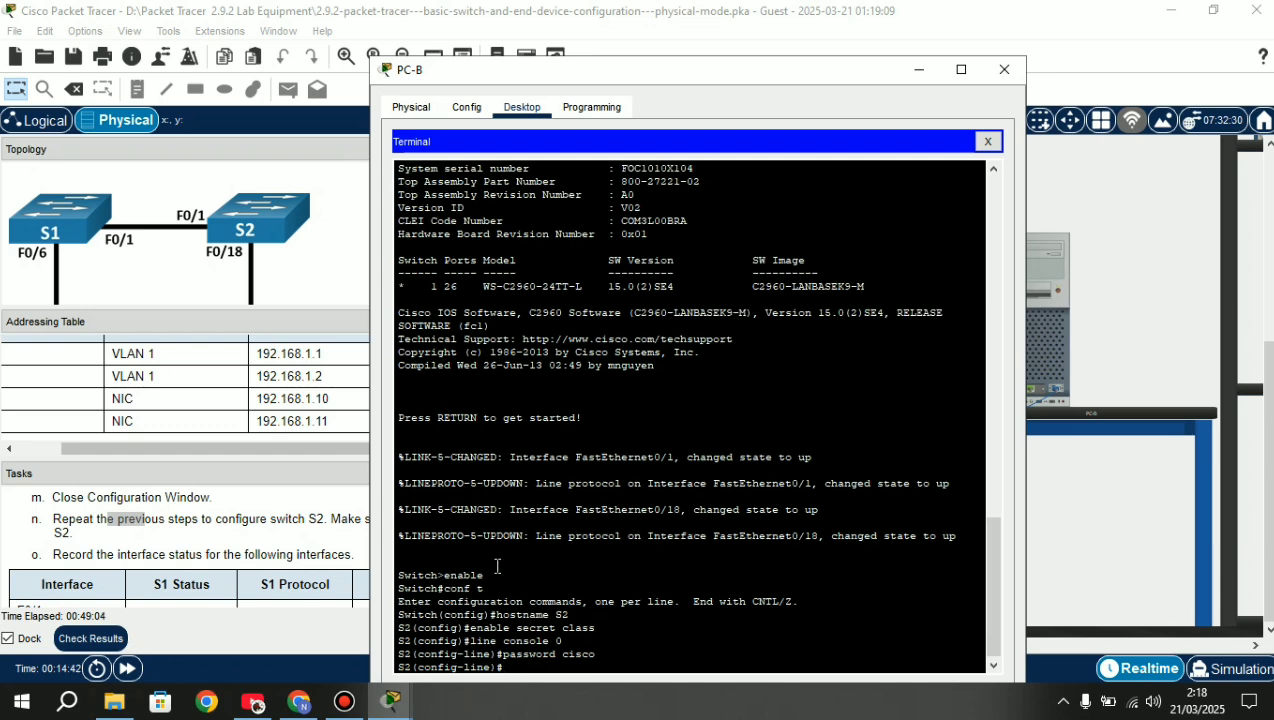
type("login")
key("Return")
Exit console line and global configuration back to the privileged prompt.
type("ex")
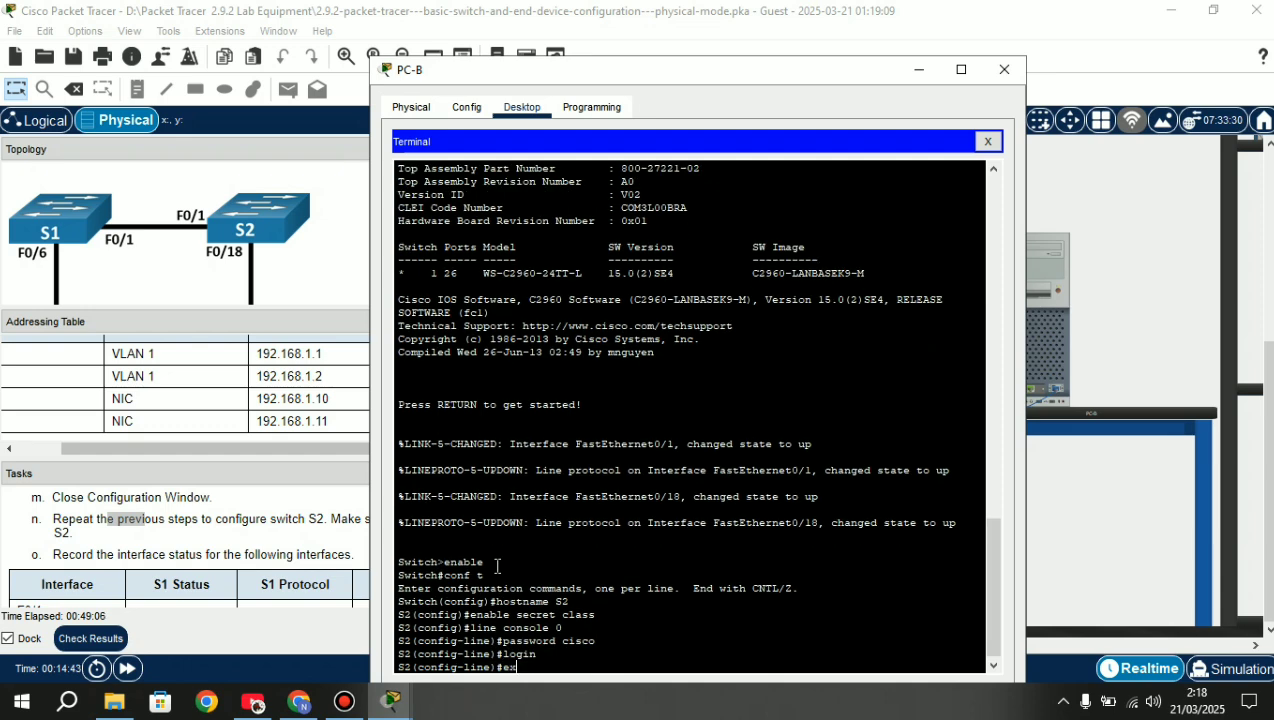
type("it")
key("Return")
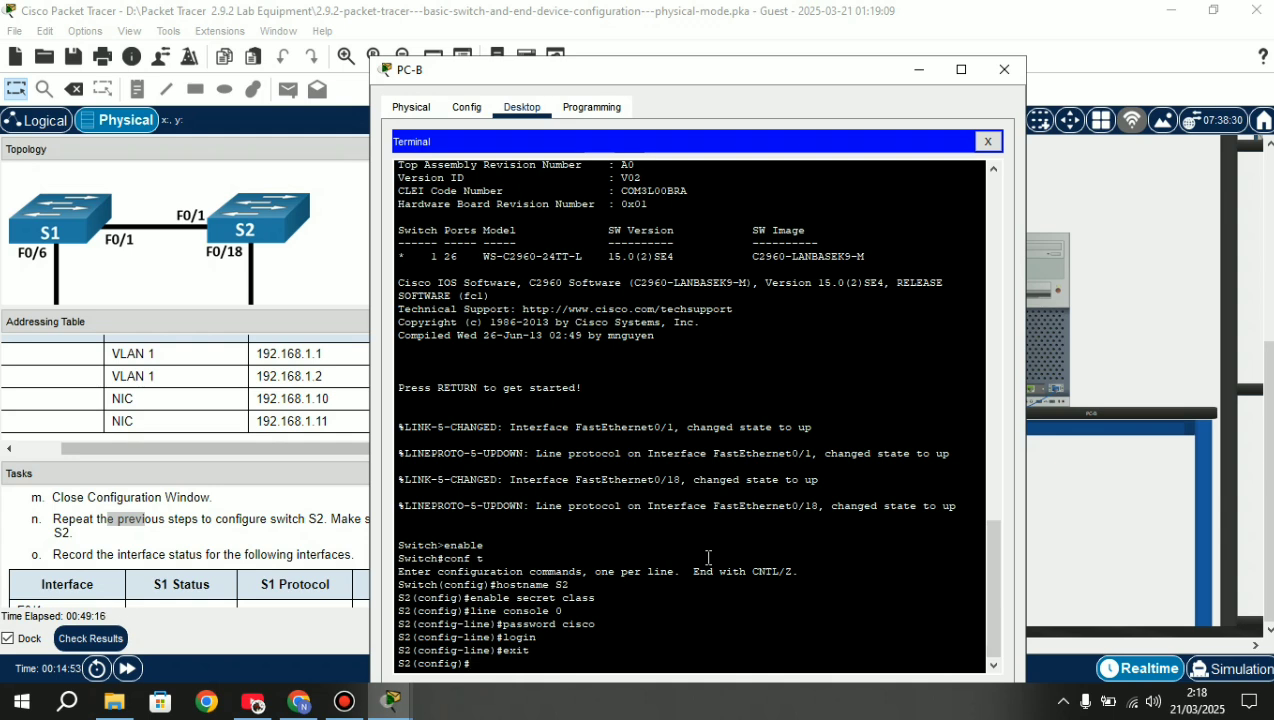
type("exit")
key("Return")
key("Return")
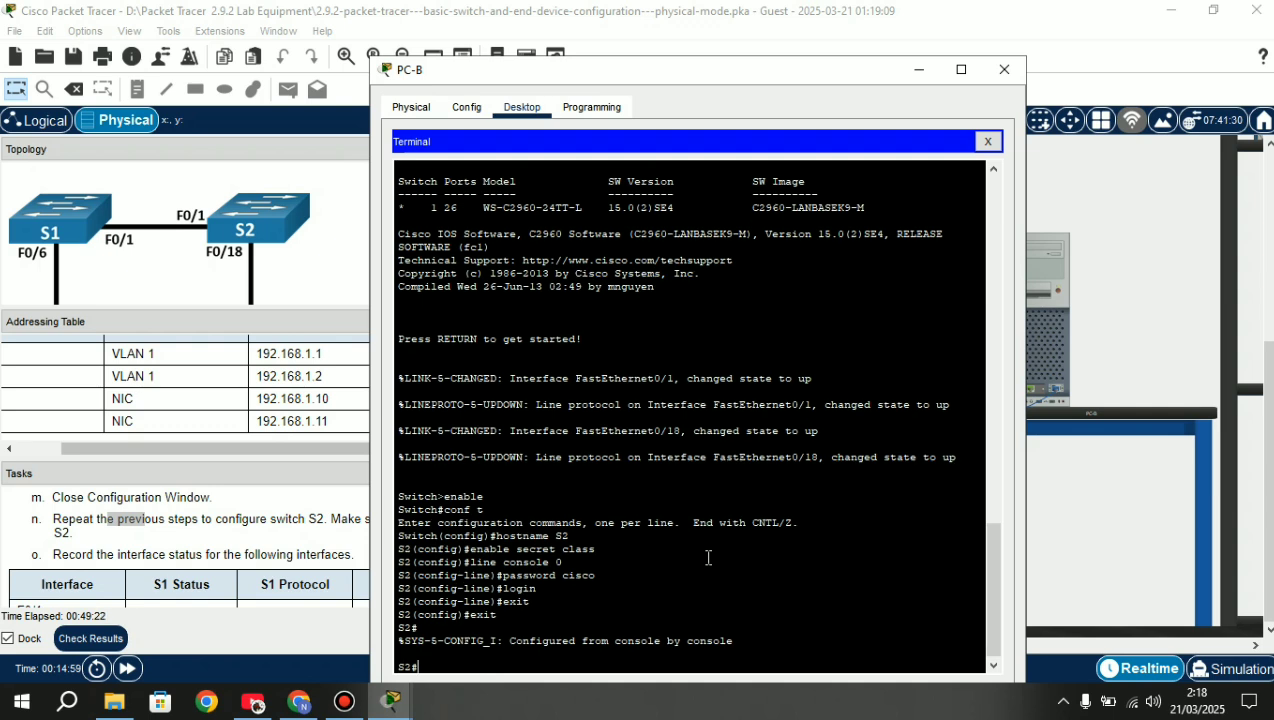
type("int vlan 1")
After the rejected attempt, re-enter global configuration via conf t and enter interface VLAN 1 configuration.
key("Return")
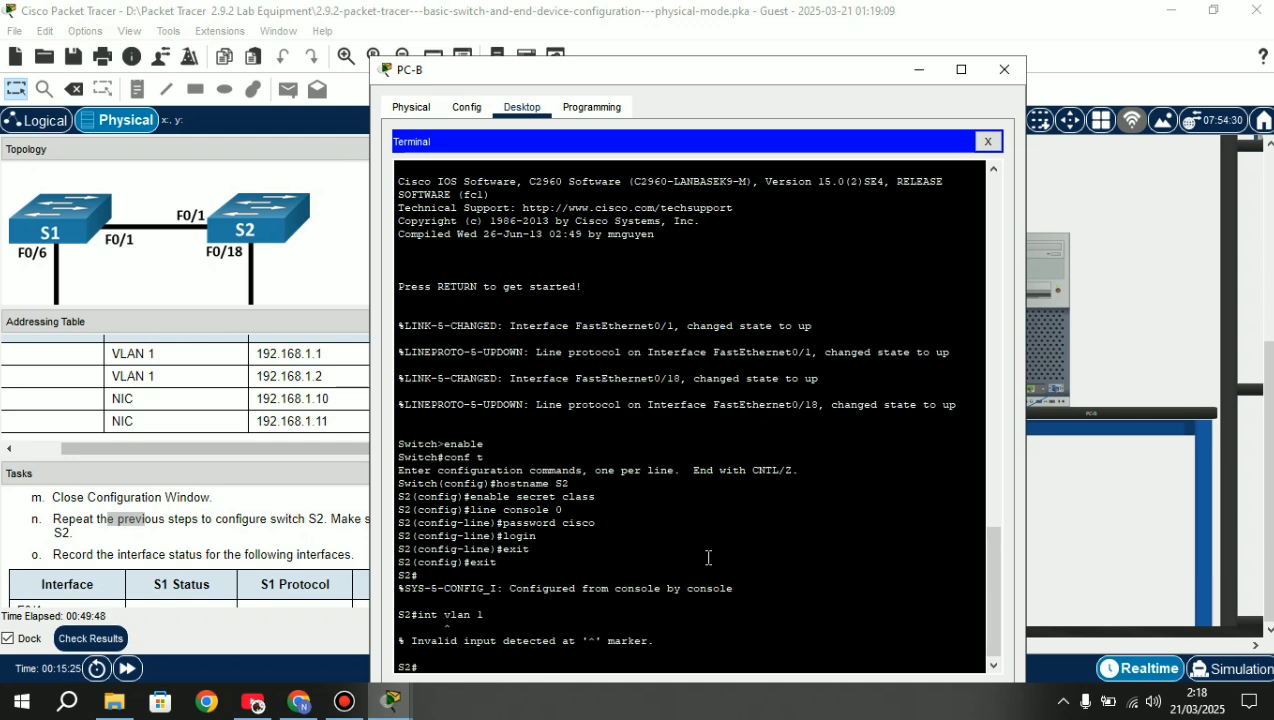
type("conf t")
key("Return")
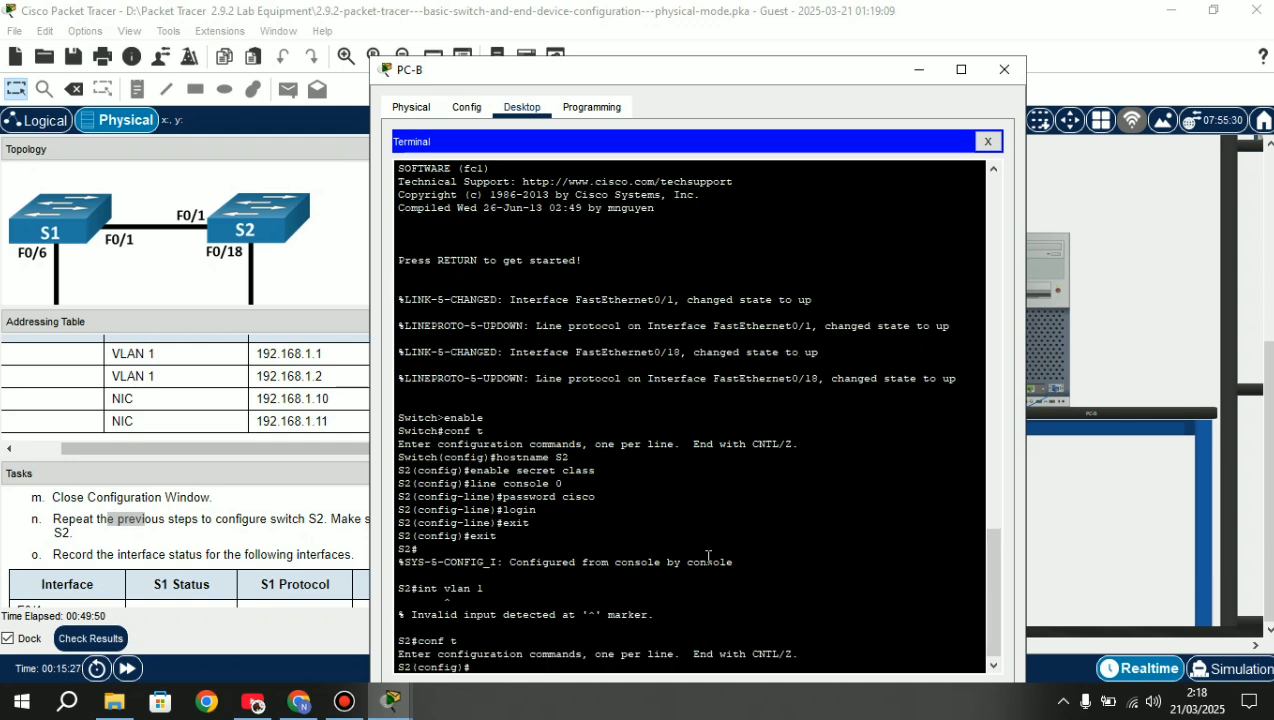
type("line console 0")
key("Return")
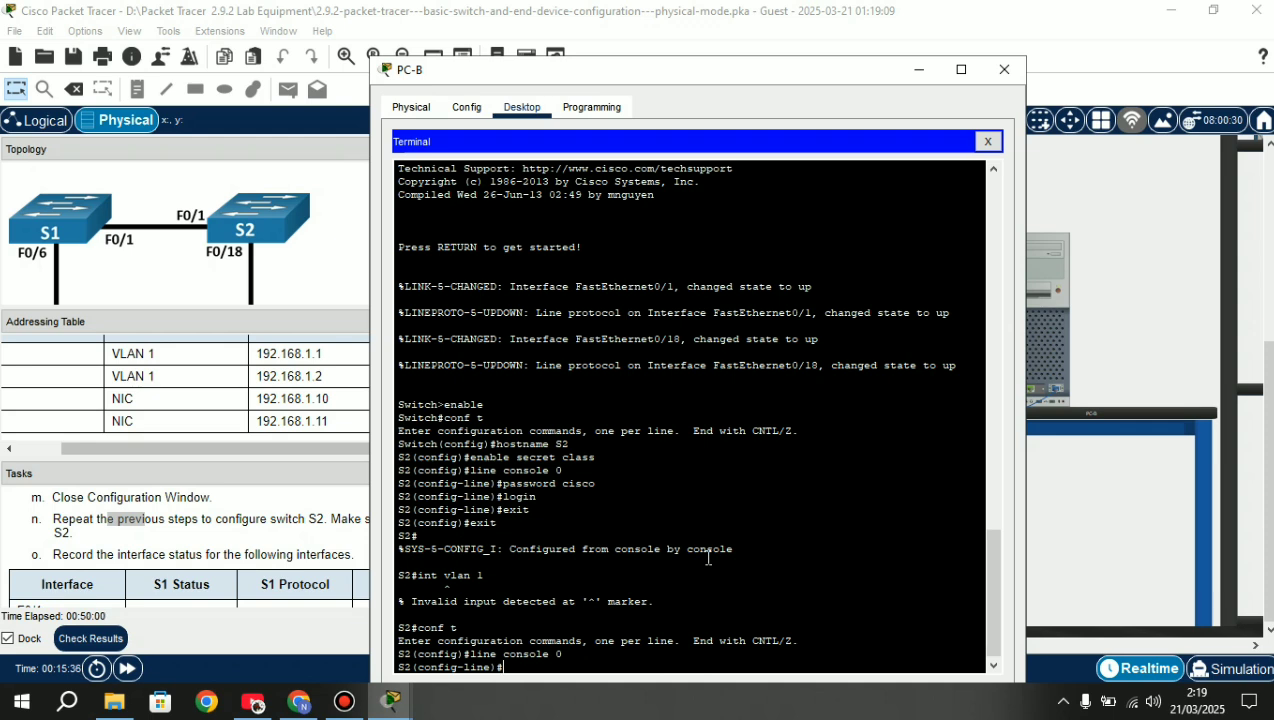
type("exit")
key("Return")
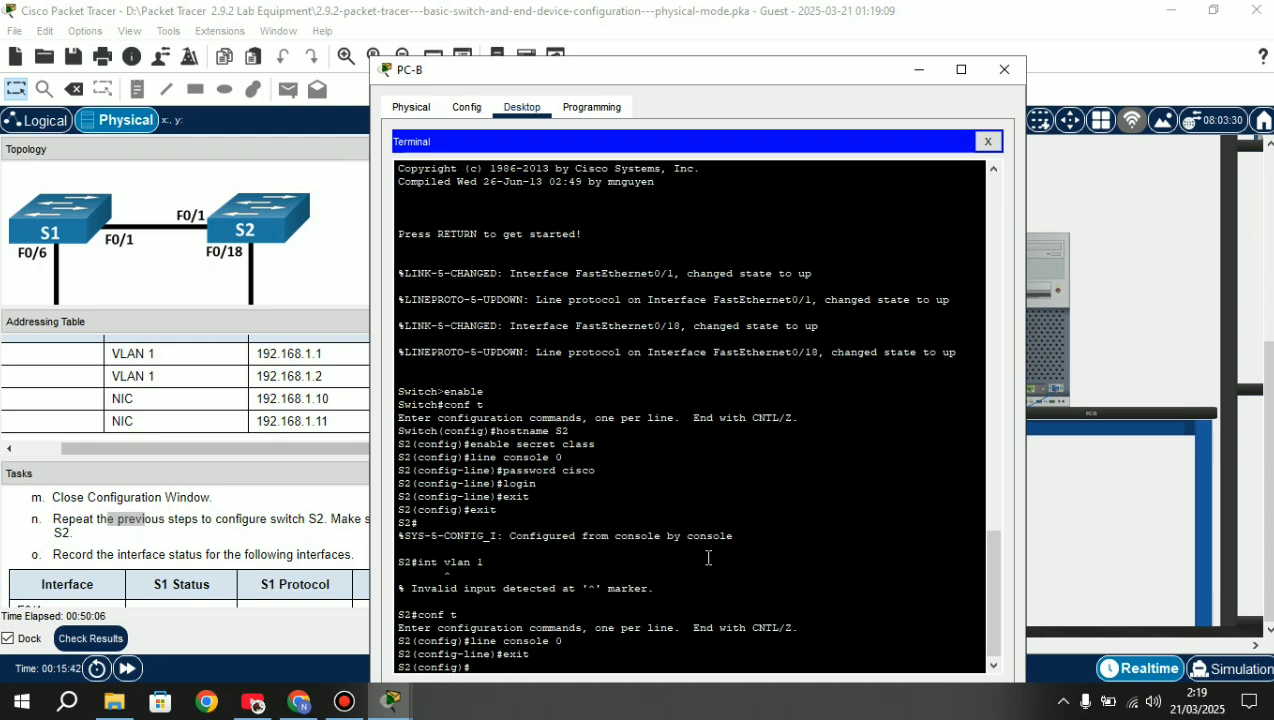
type("int vlan 1")
key("Return")
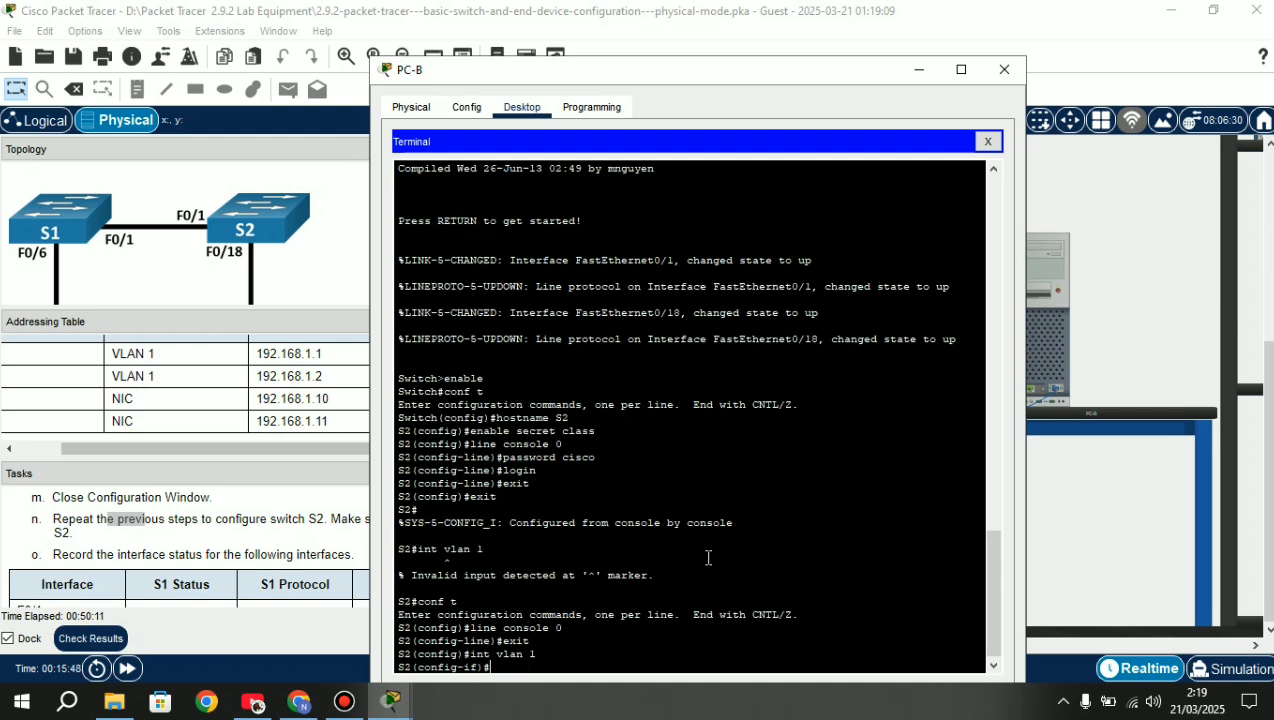
Assign VLAN 1 the address 192.168.1.2 with mask 255.255.255.0, correcting the 'adress' typo.
type("ip adress 192.168.1")
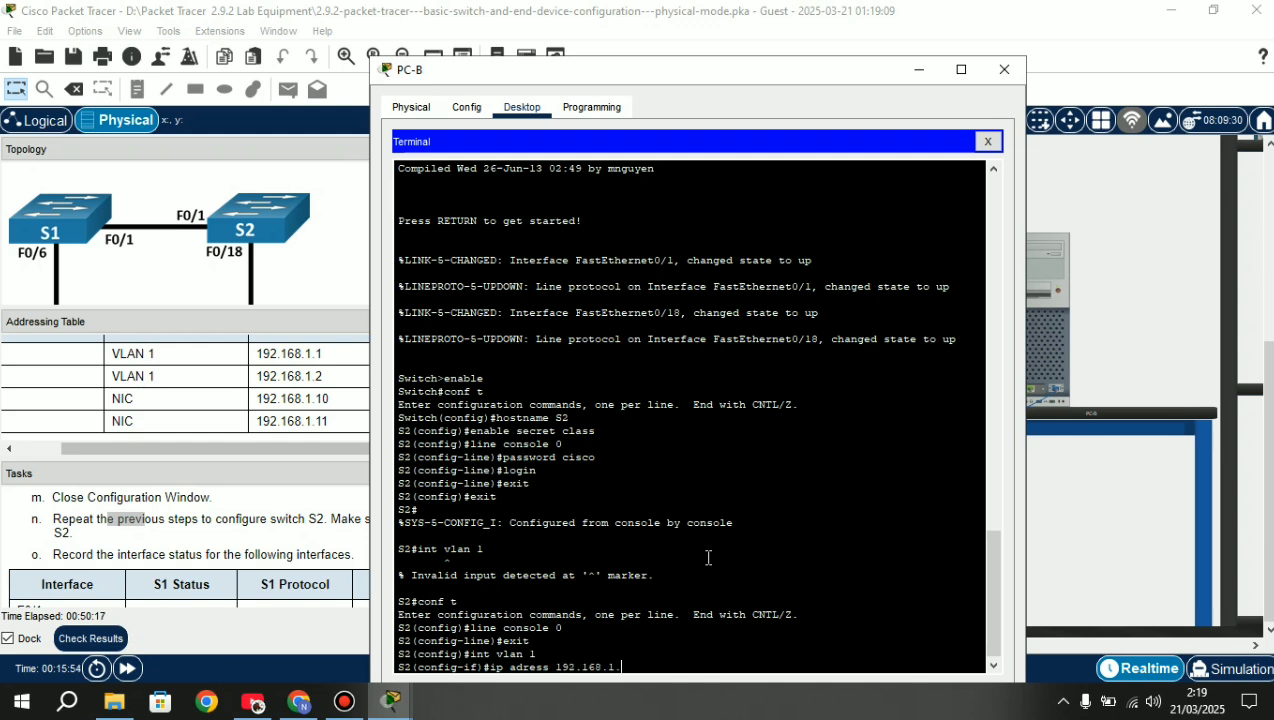
type(".1")
key("BackSpace")
type("2  255.255.255")
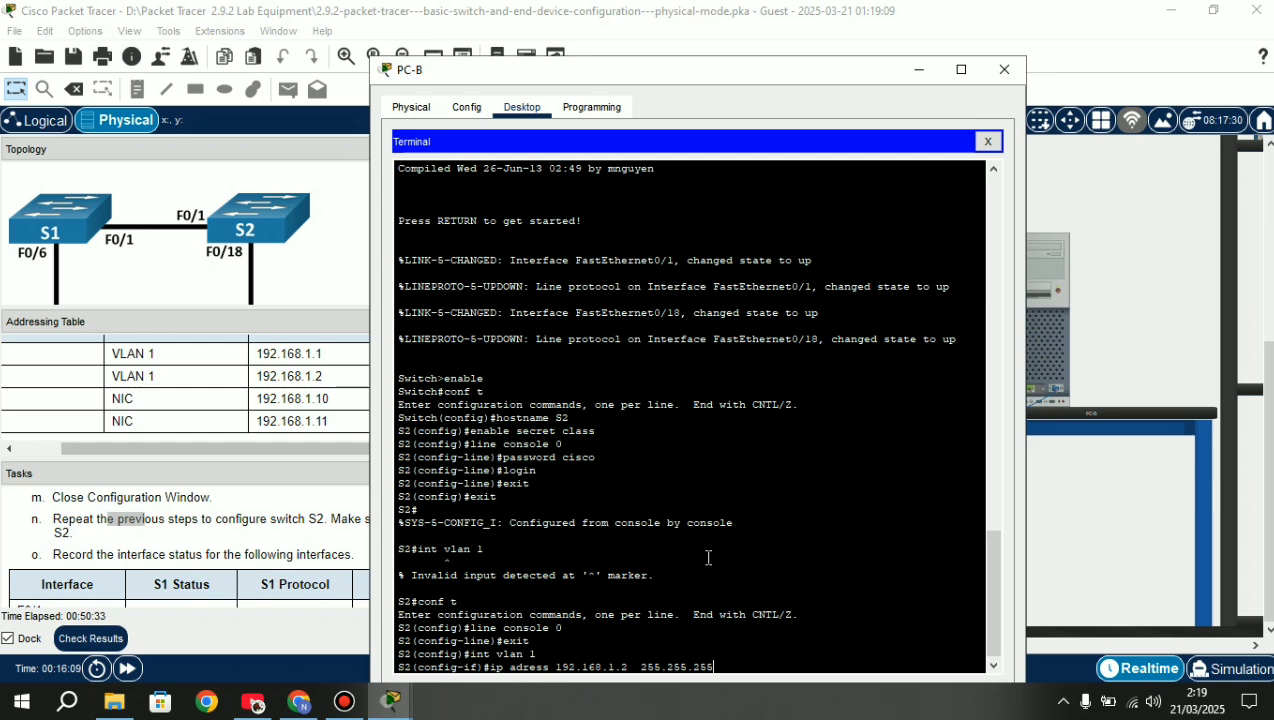
scroll(690, 636, "up", 5)
scroll(690, 636, "down", 5)
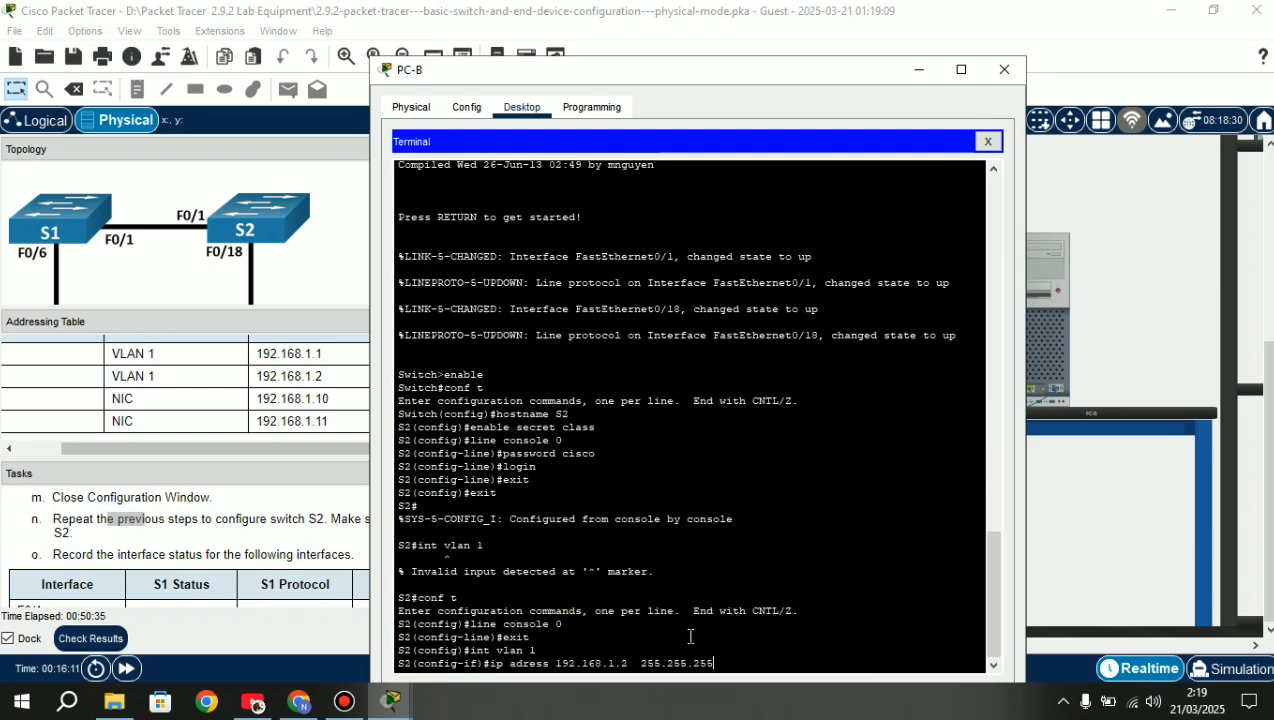
type(".05")
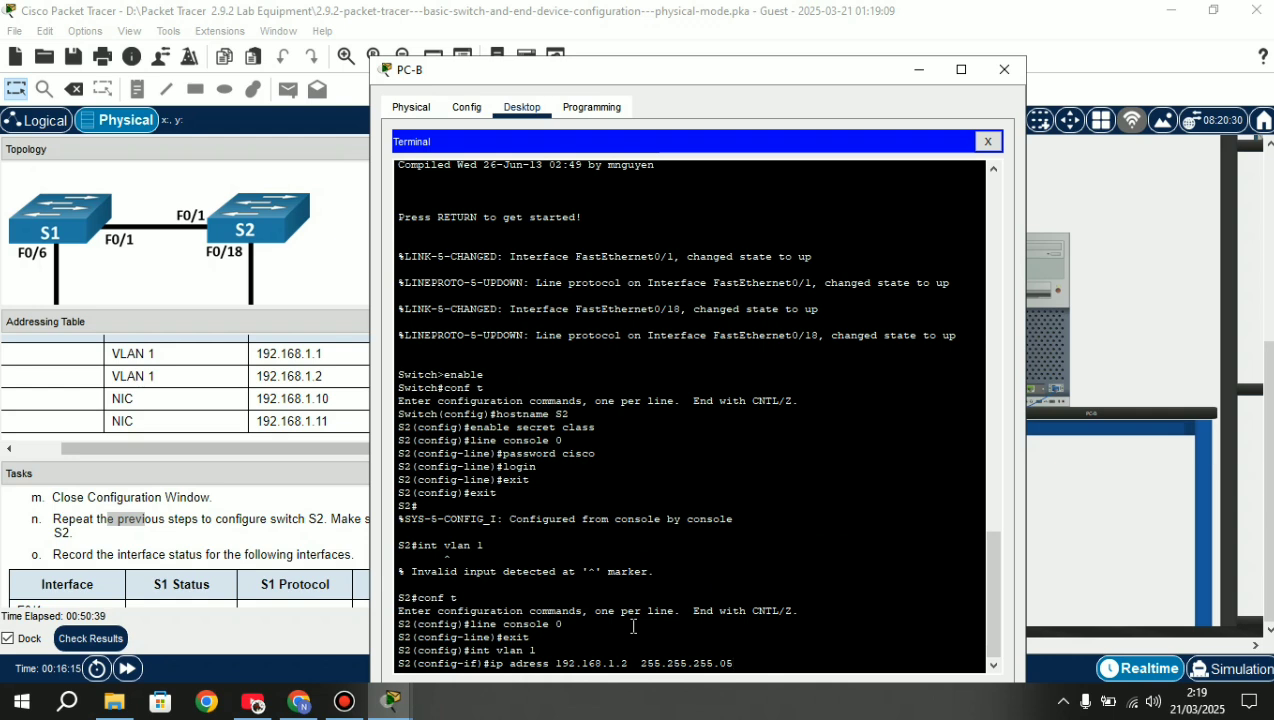
key("BackSpace")
key("Return")
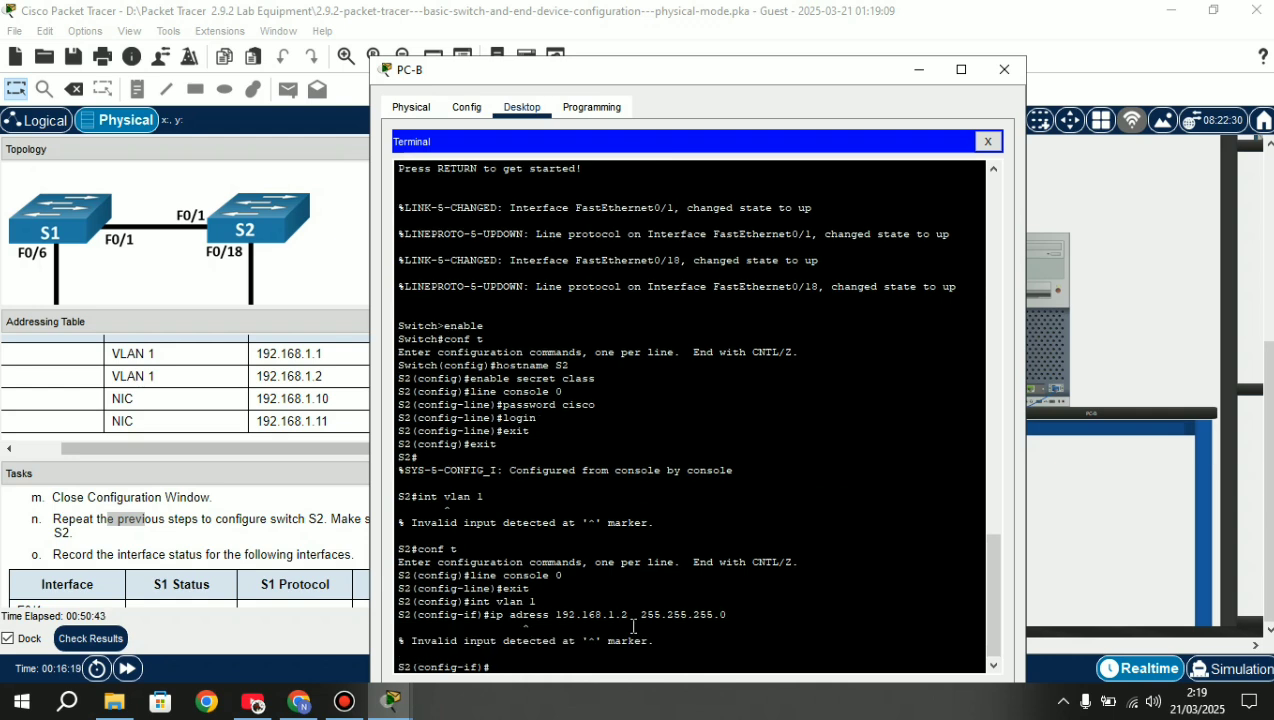
key("Up")
key("Left")
key("Left")
key("Left")
key("Left")
key("Left")
key("Left")
key("Left")
key("Left")
key("Left")
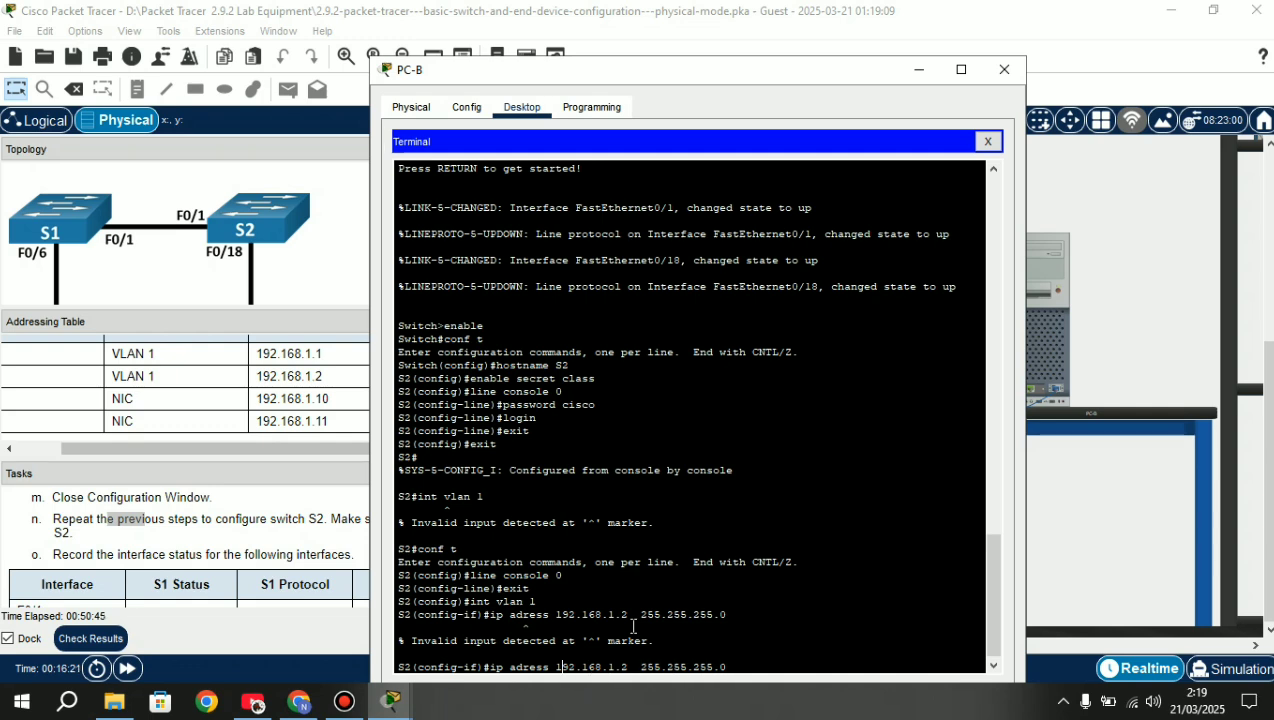
type("d")
key("Return")
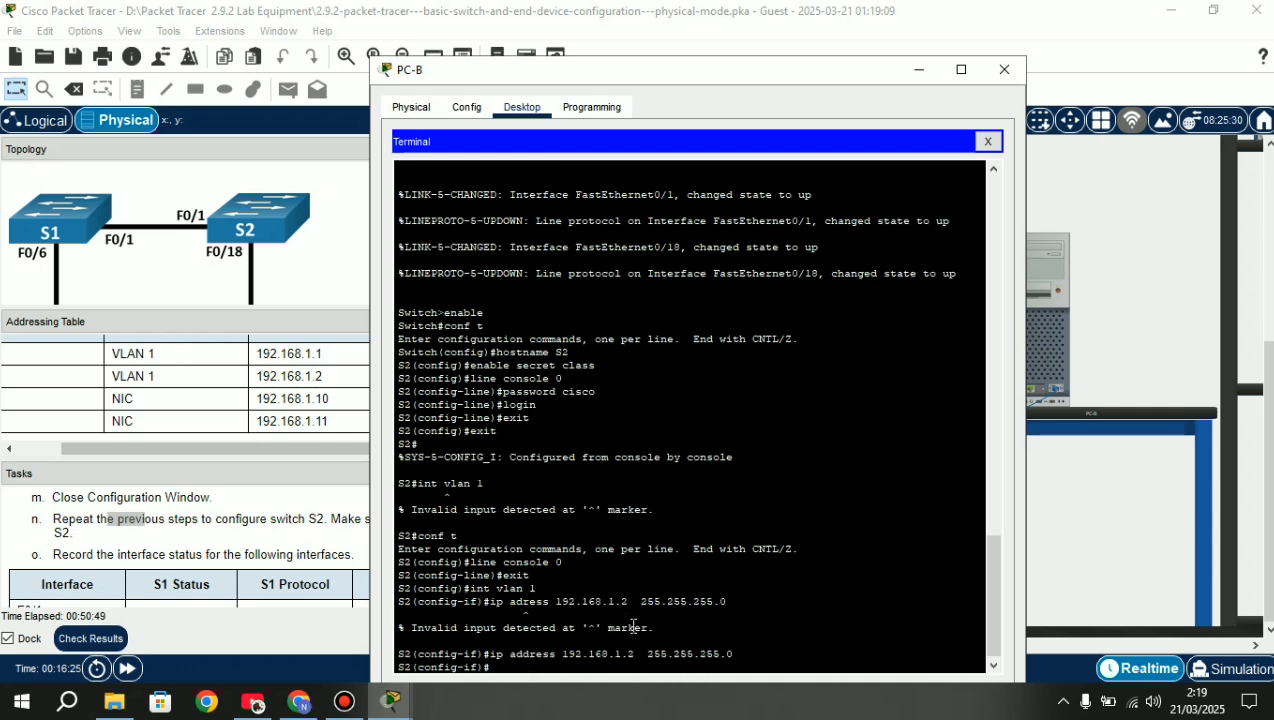
Enable the VLAN 1 interface with no shutdown and exit back to privileged EXEC mode.
type("no shutdown")
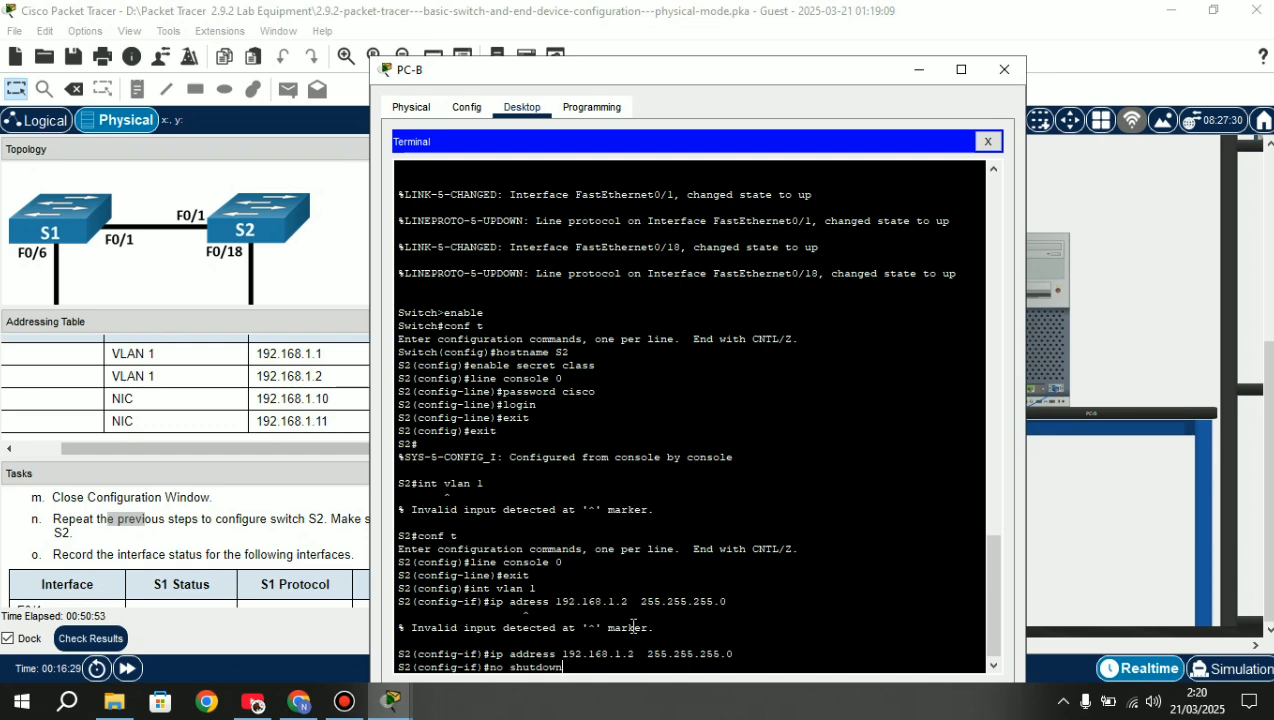
key("Return")
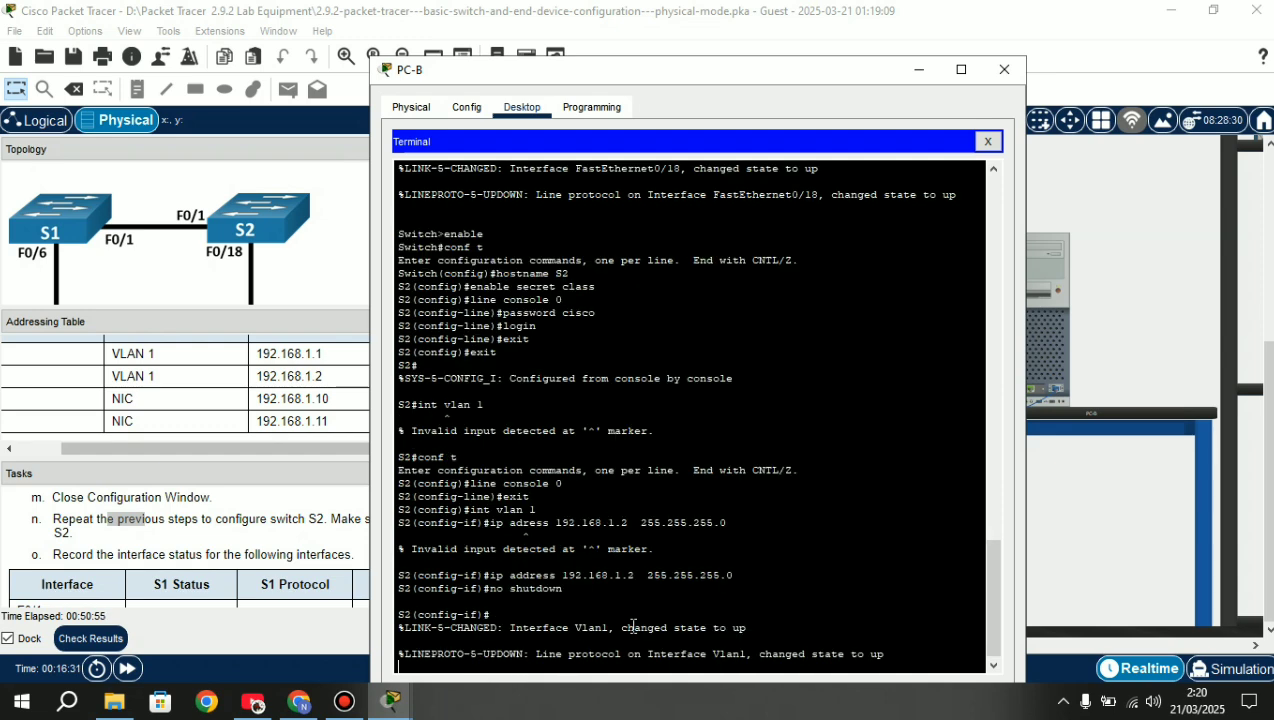
key("Return")
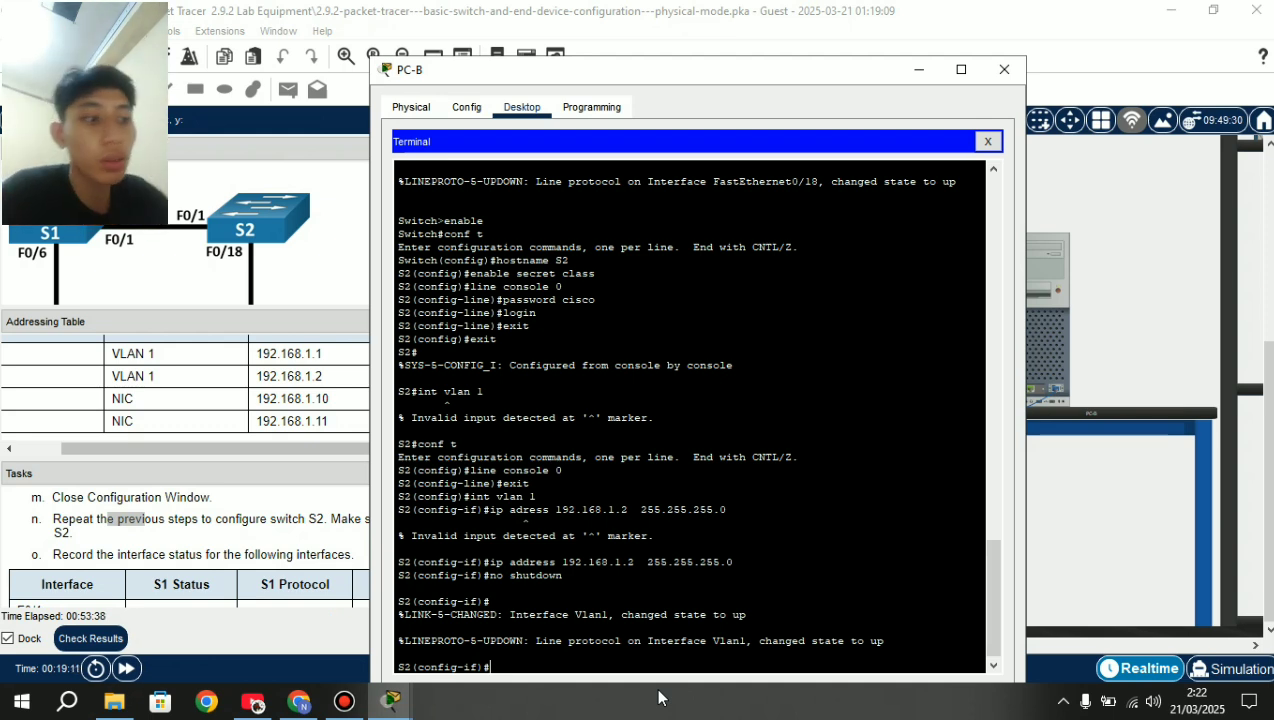
type("exit")
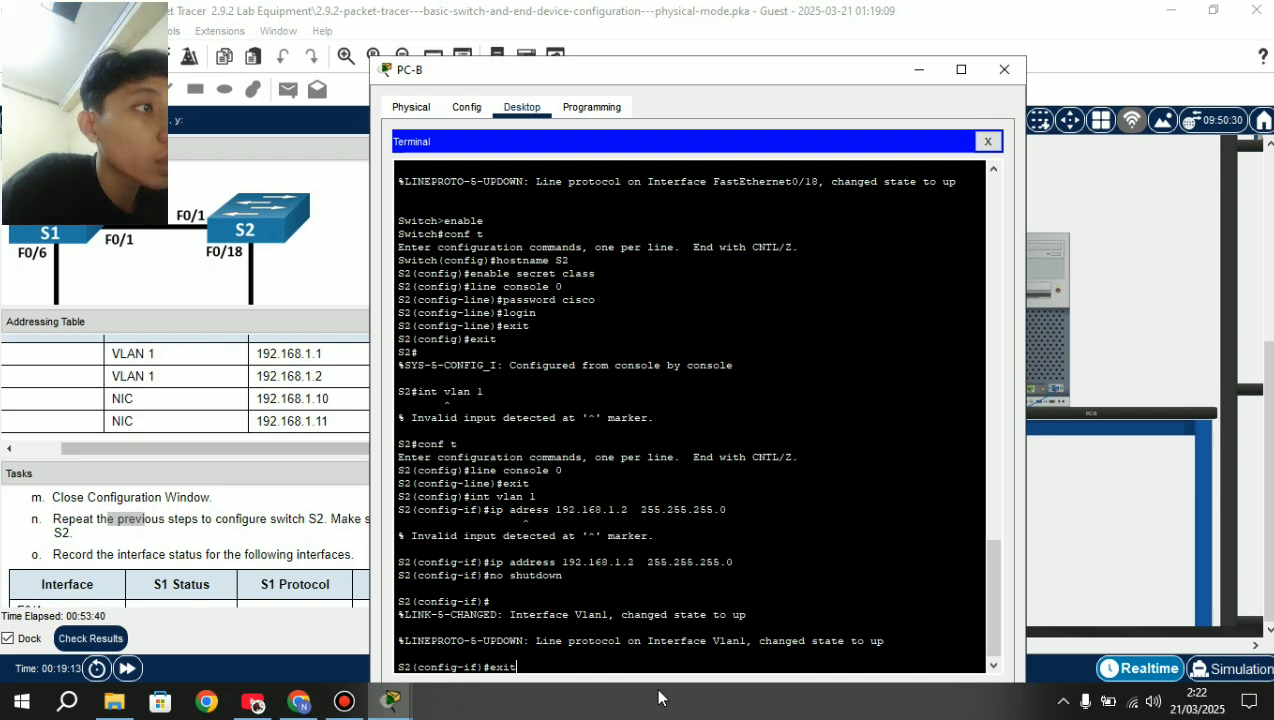
key("Return")
type("eit")
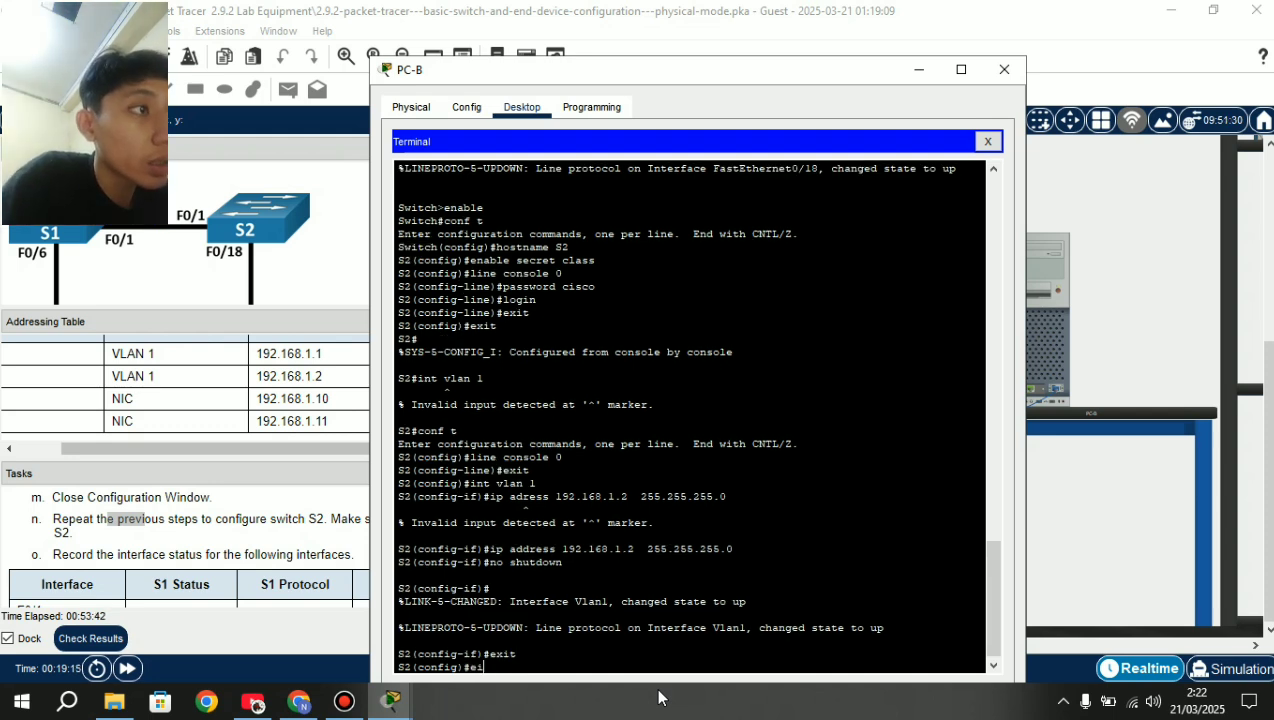
key("BackSpace")
key("BackSpace")
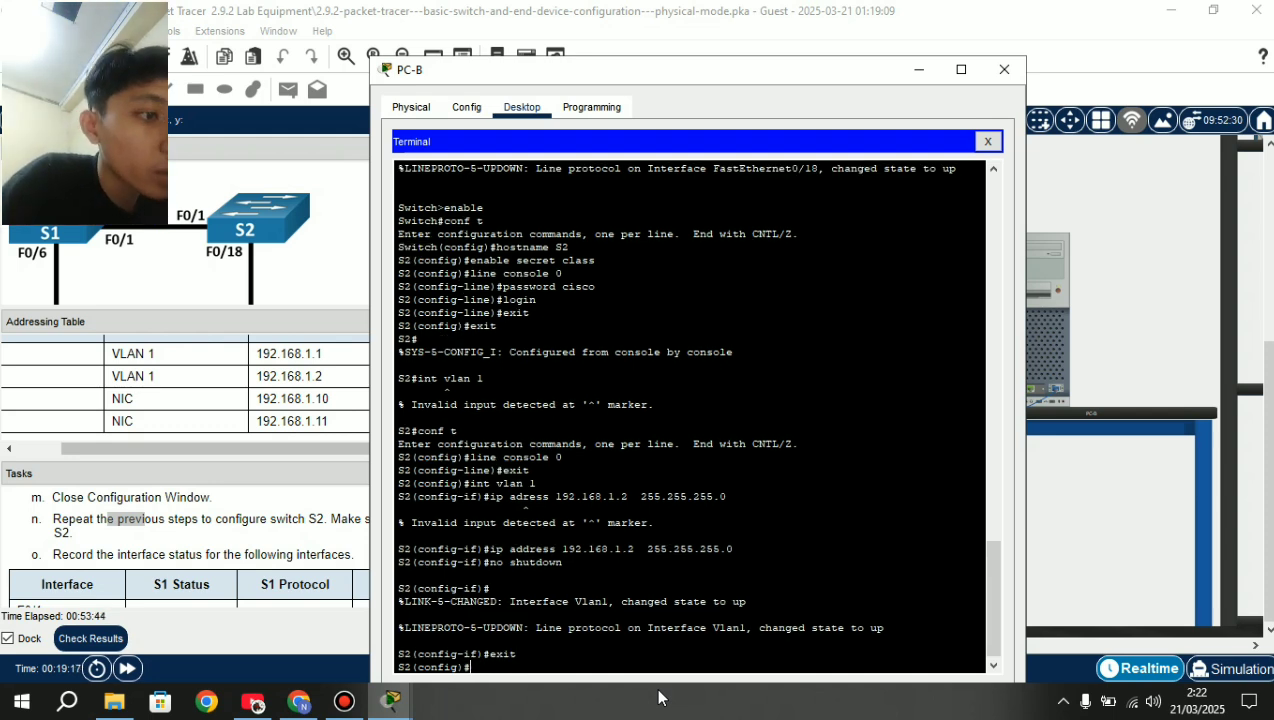
type("exit")
key("Return")
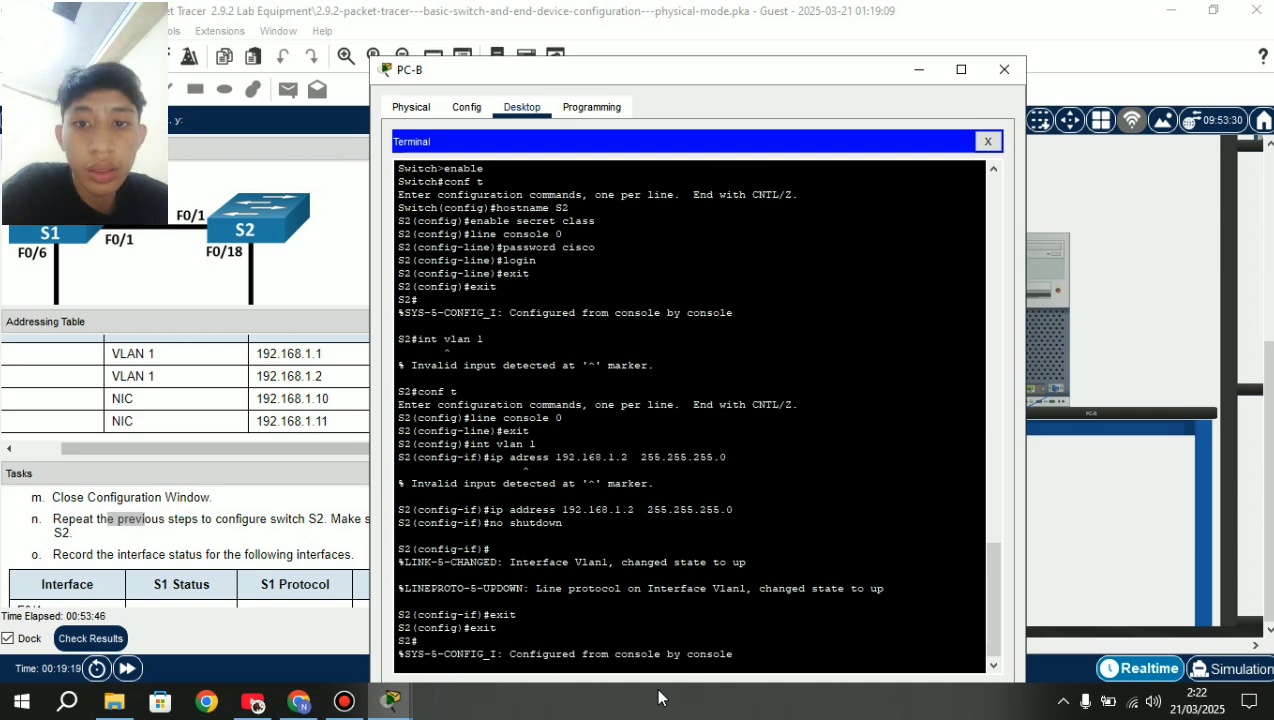
type("conf")
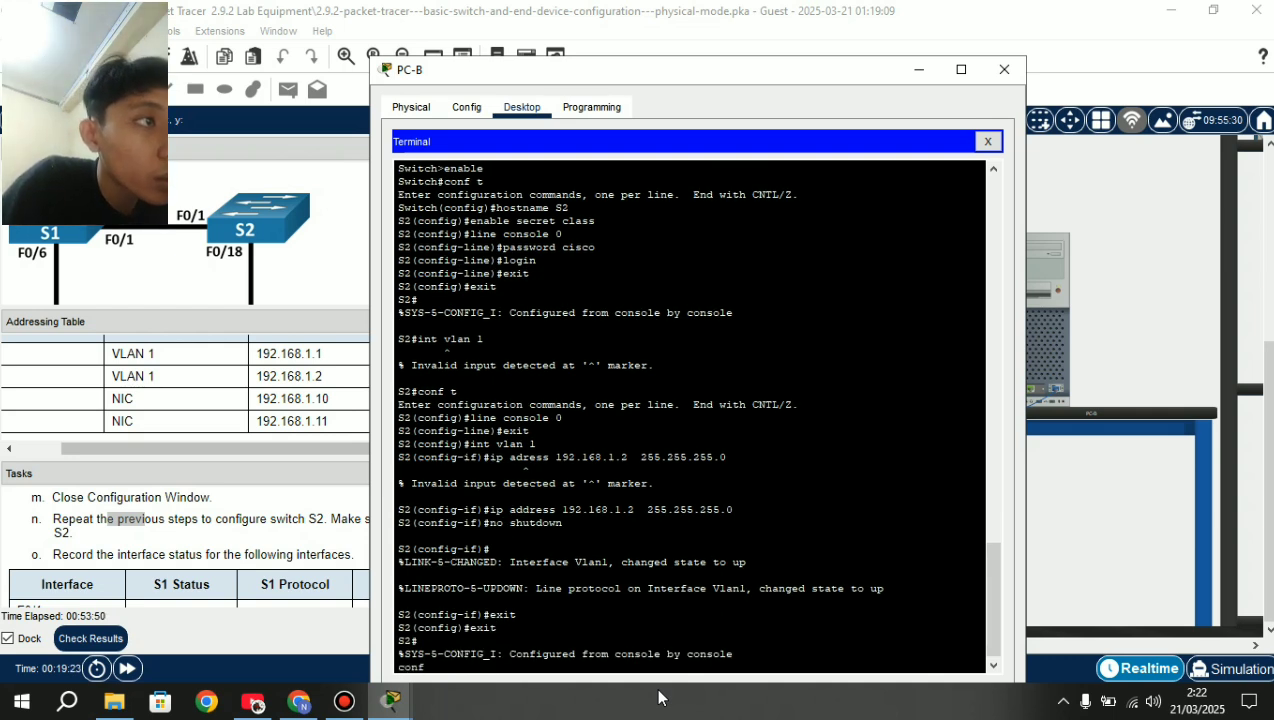
From global configuration, enter banner motd with the $-delimited text 'Unauthorizex Access is Prohibited'.
key("BackSpace")
key("BackSpace")
key("BackSpace")
key("BackSpace")
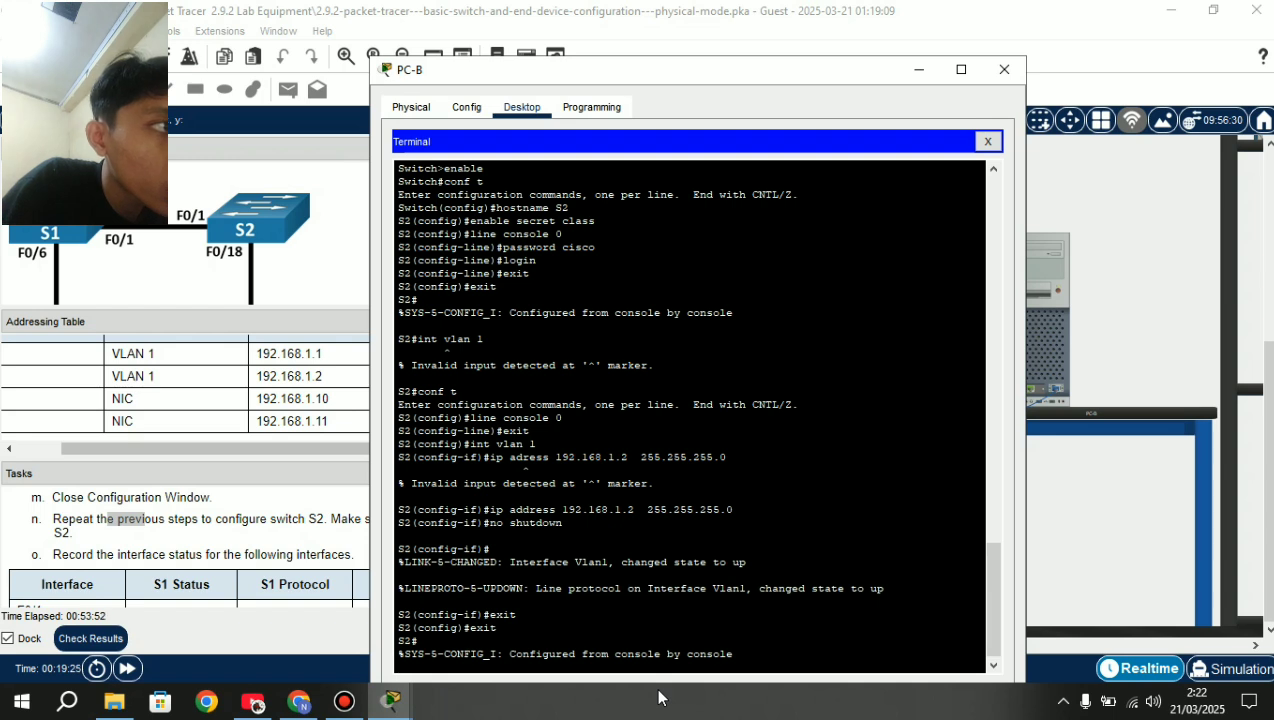
key("Return")
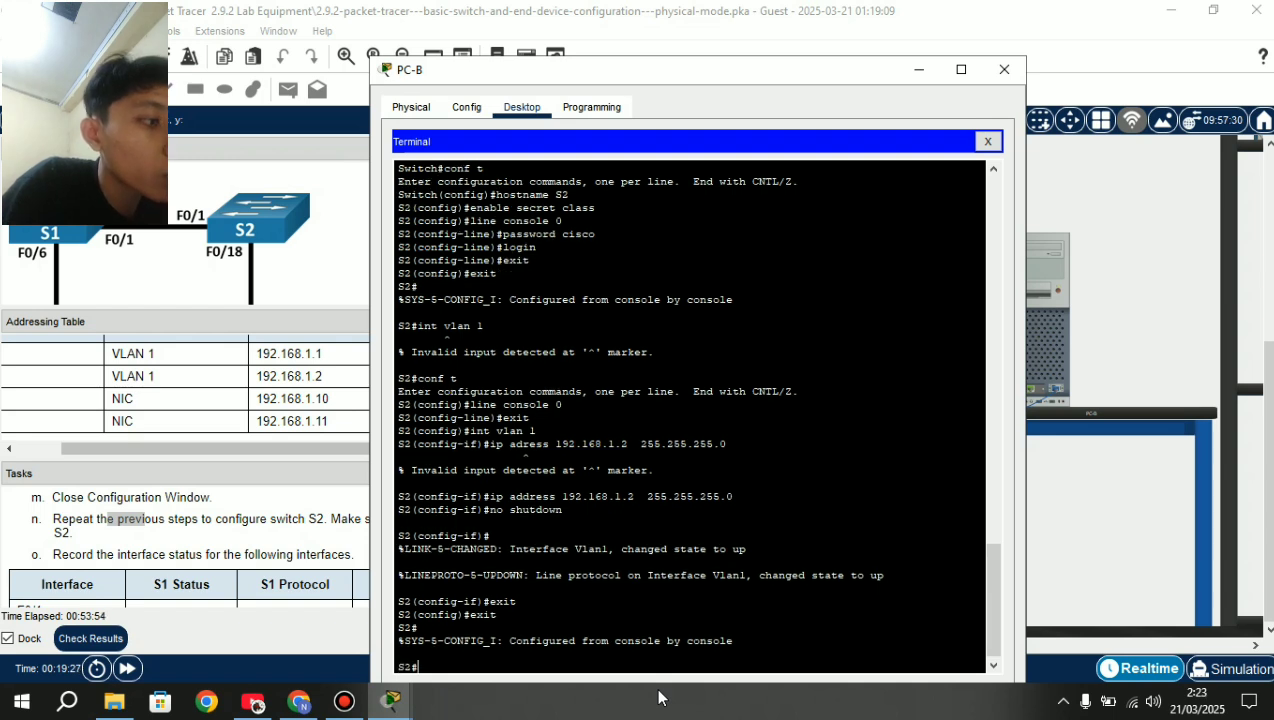
type("conf t")
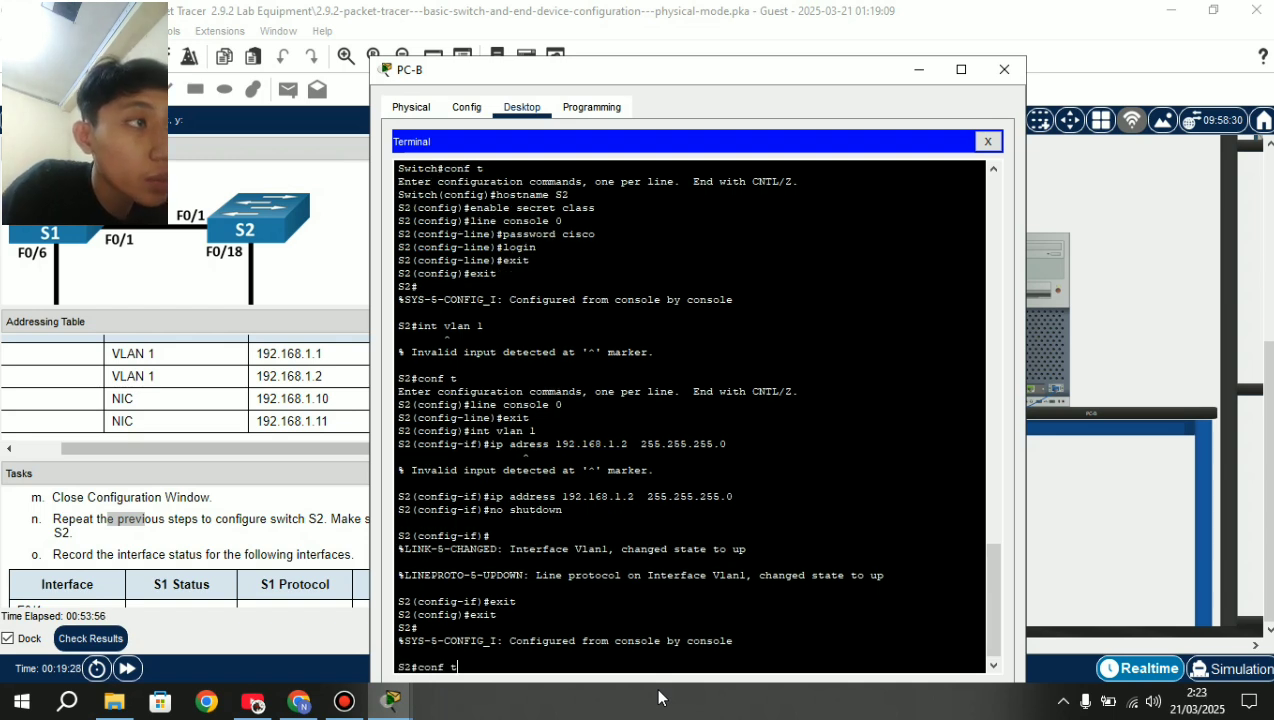
key("Return")
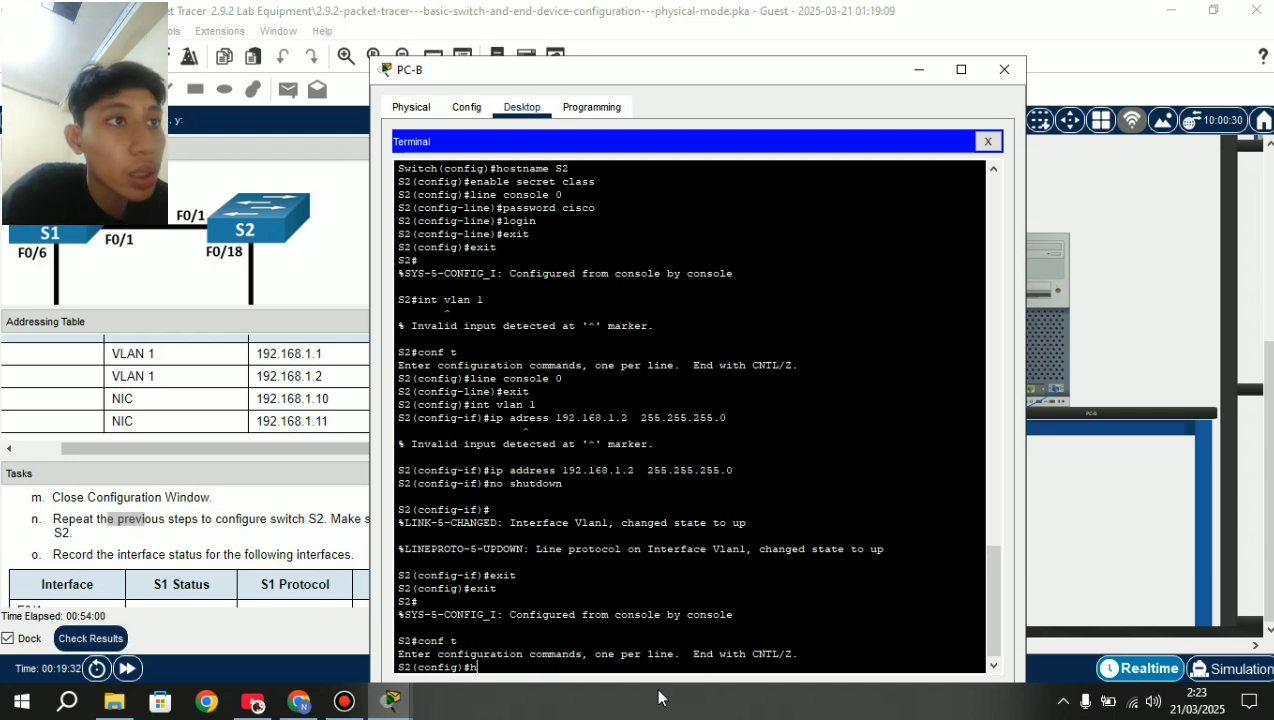
type("b")
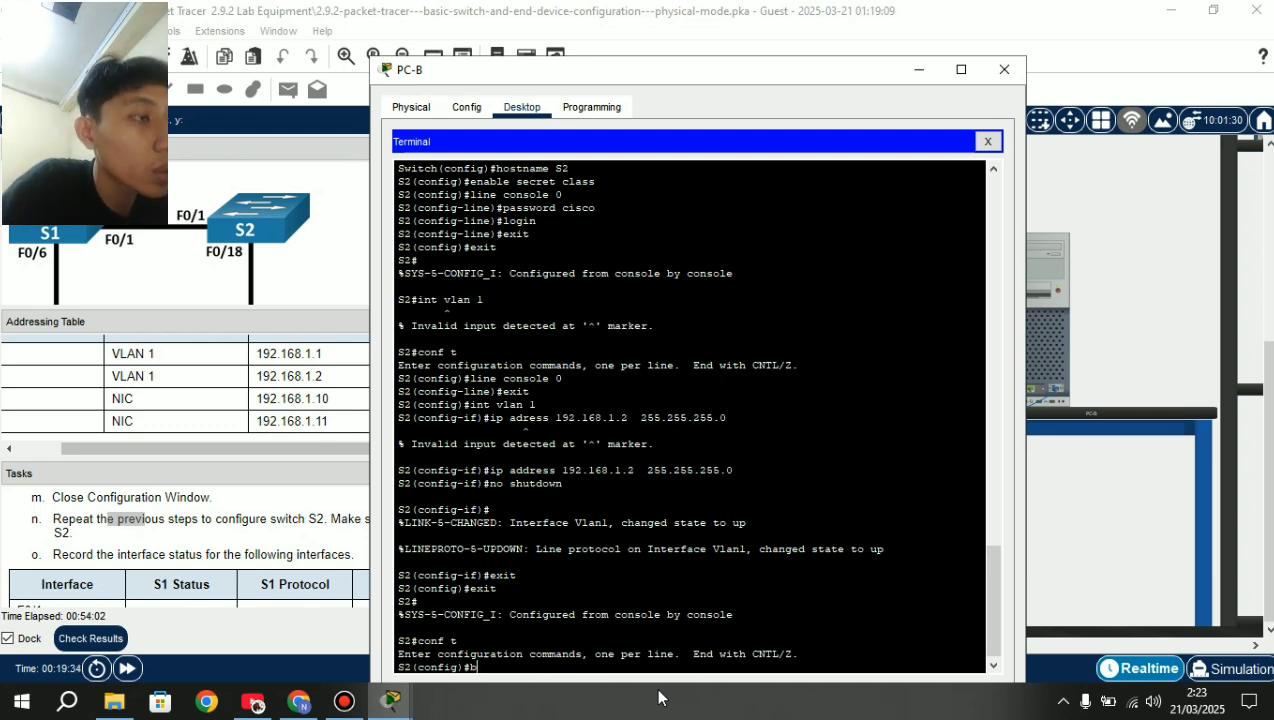
type("anner motd")
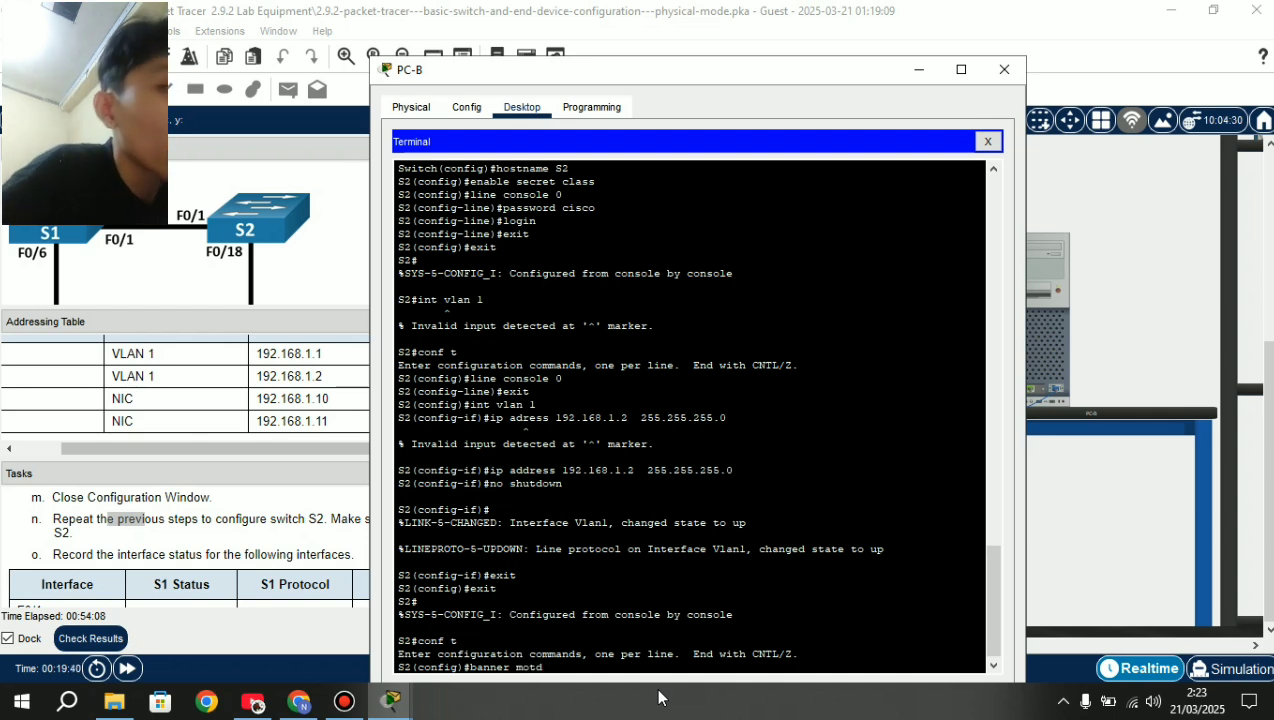
type("$Un")
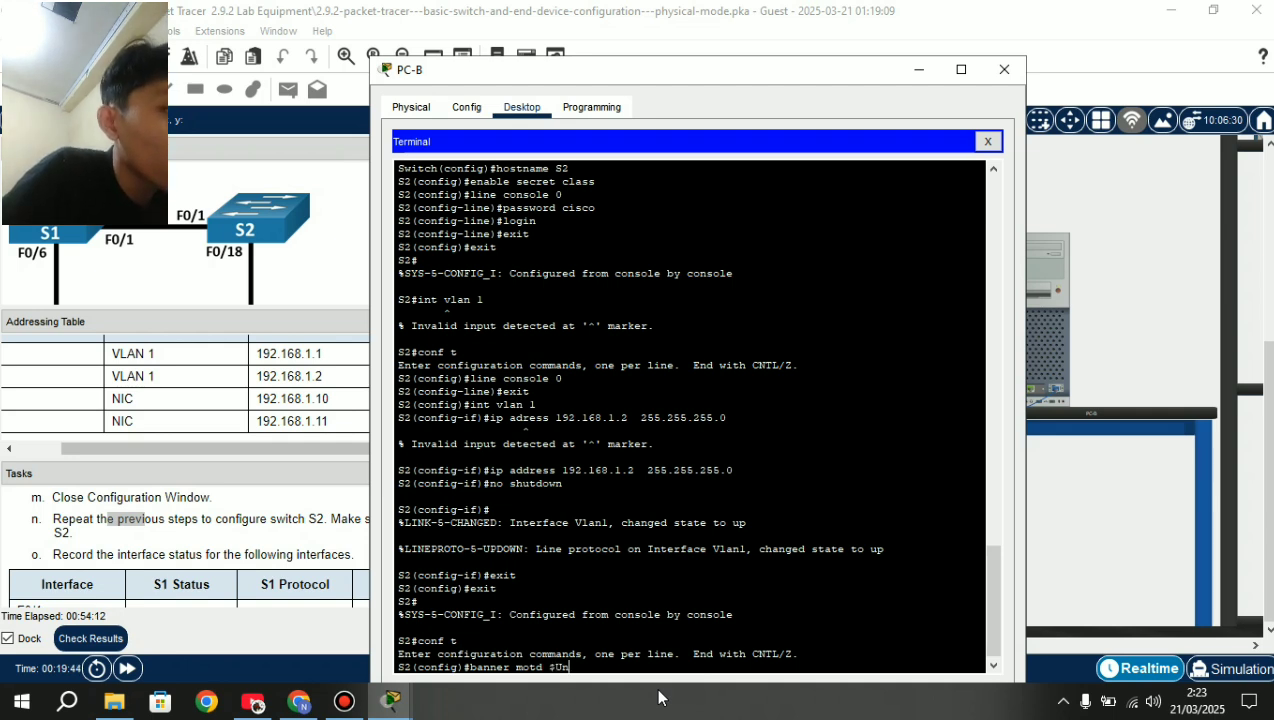
type("authori")
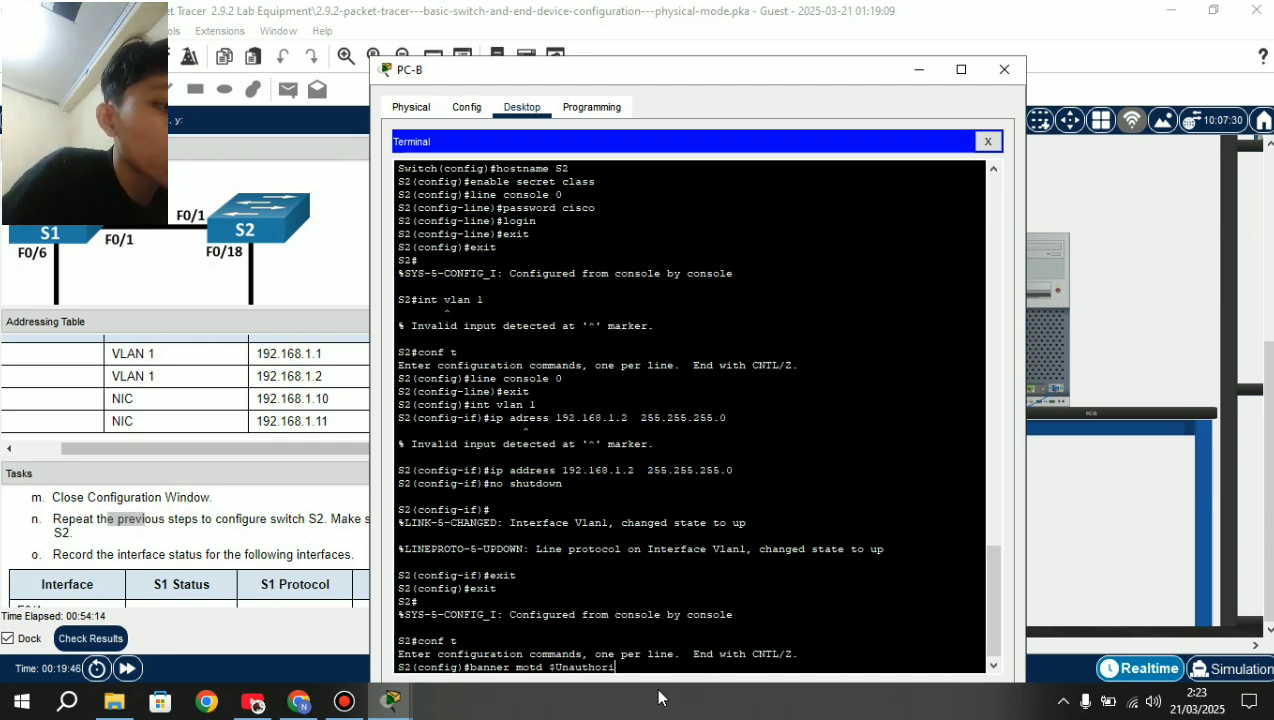
type("zex A")
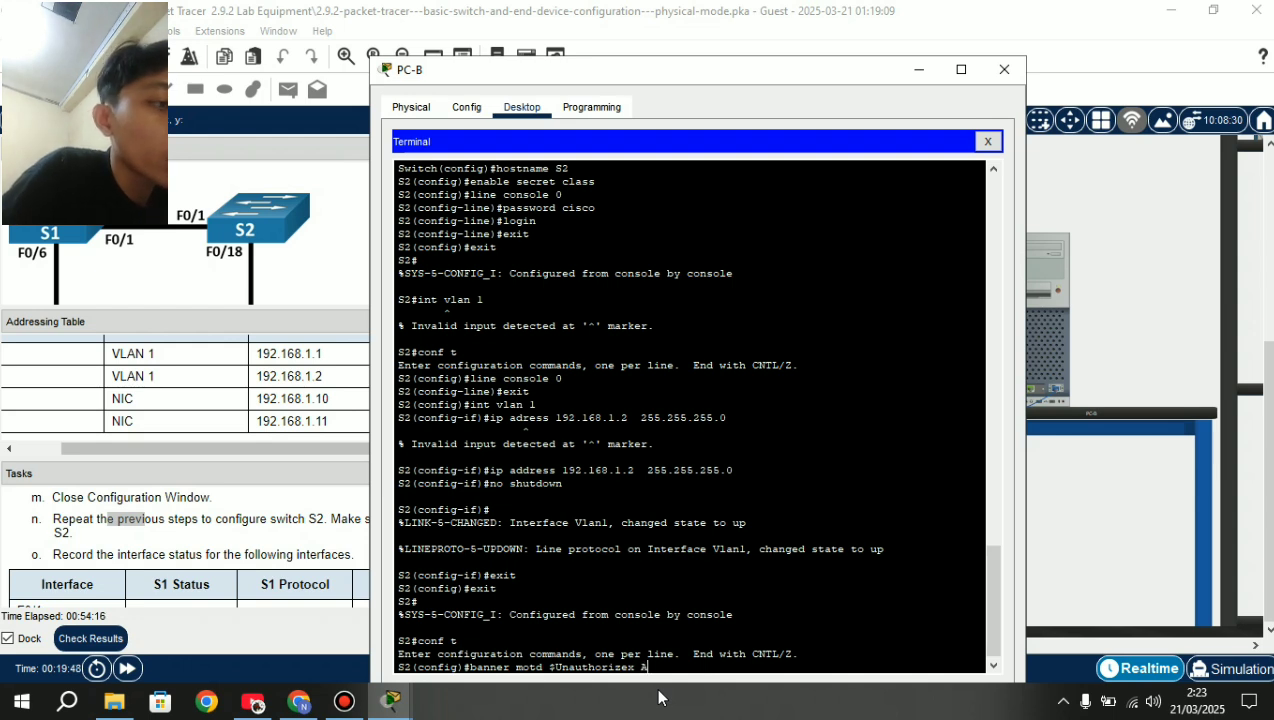
type("cces")
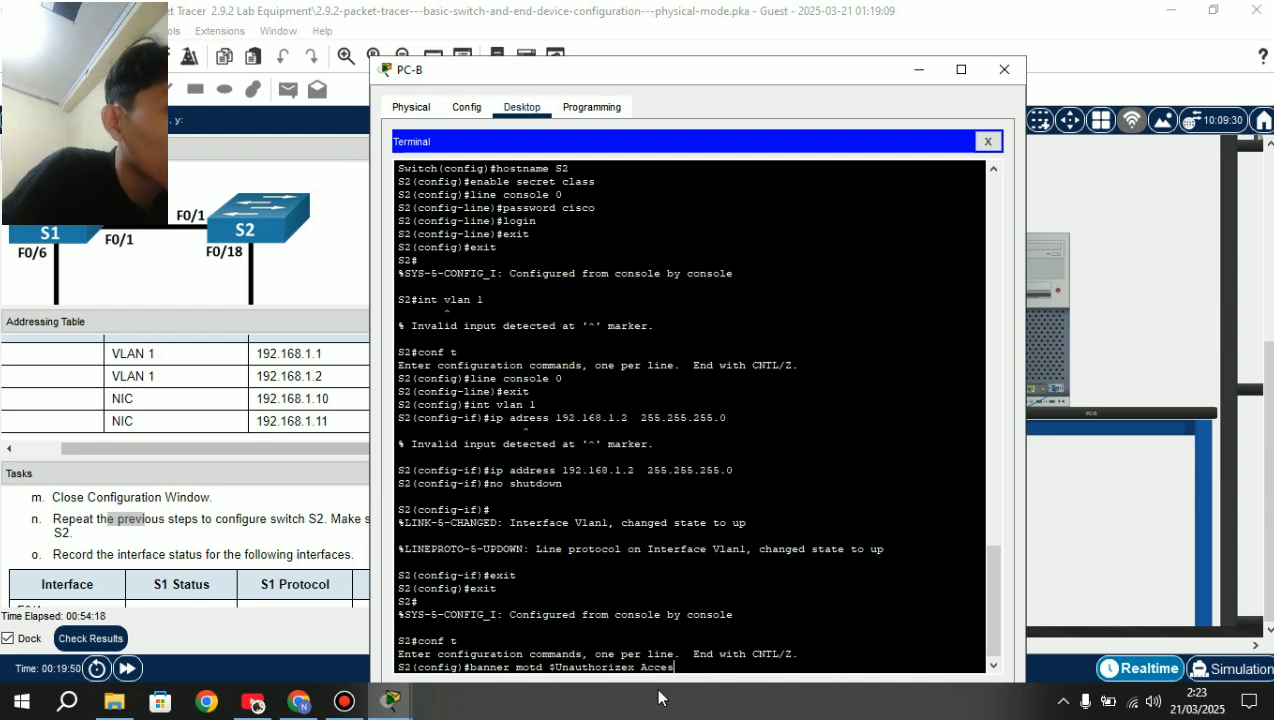
type("s is Pro")
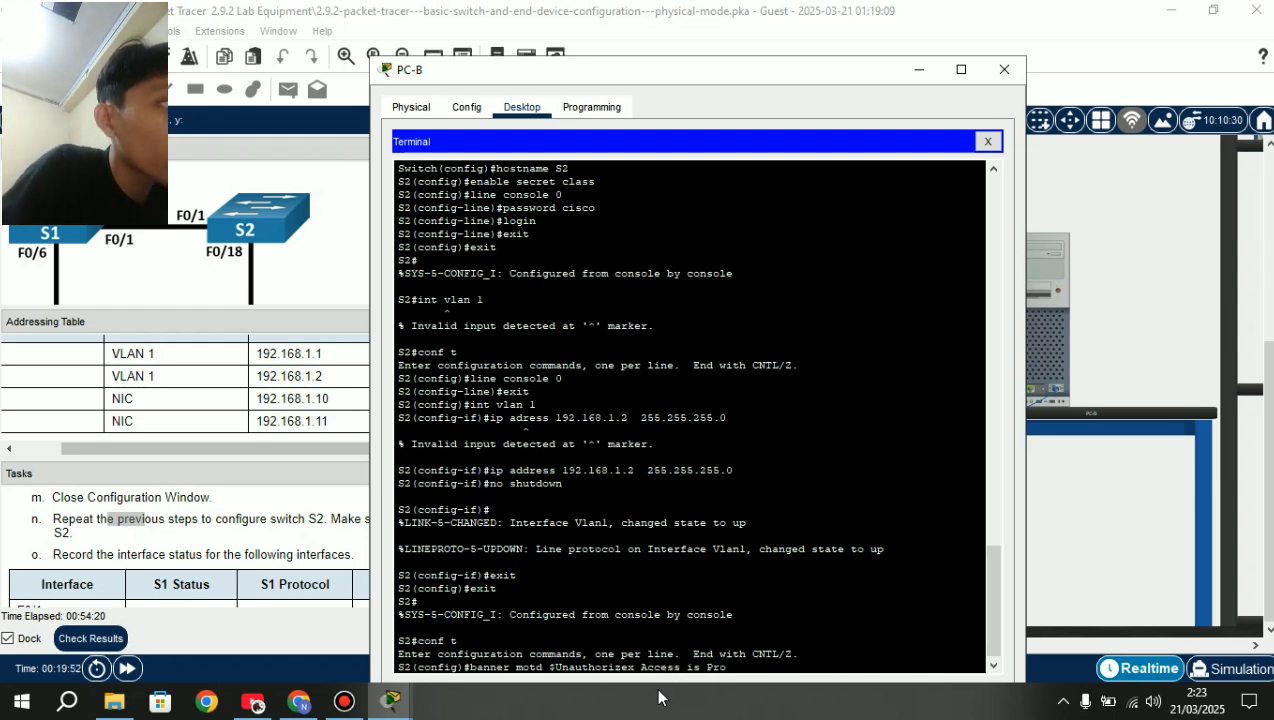
type("hibited$")
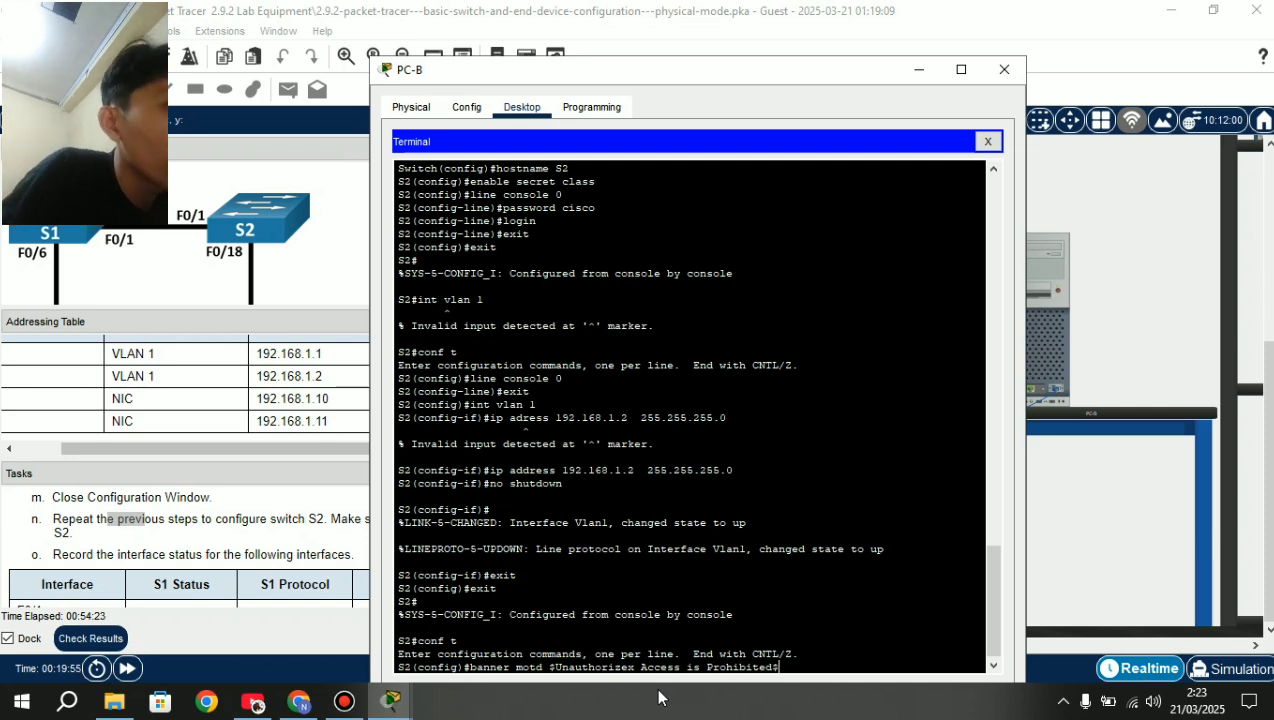
key("Return")
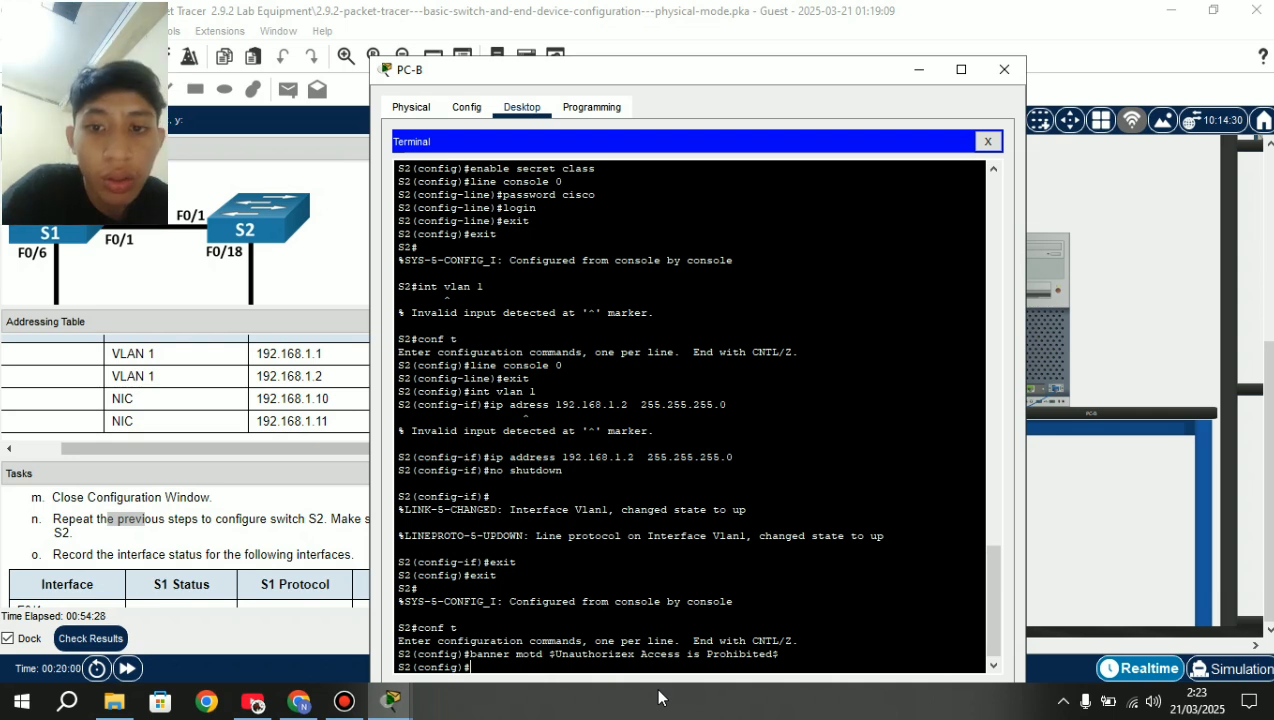
Leave configuration mode and save S2's running configuration to startup-config.
type("e")
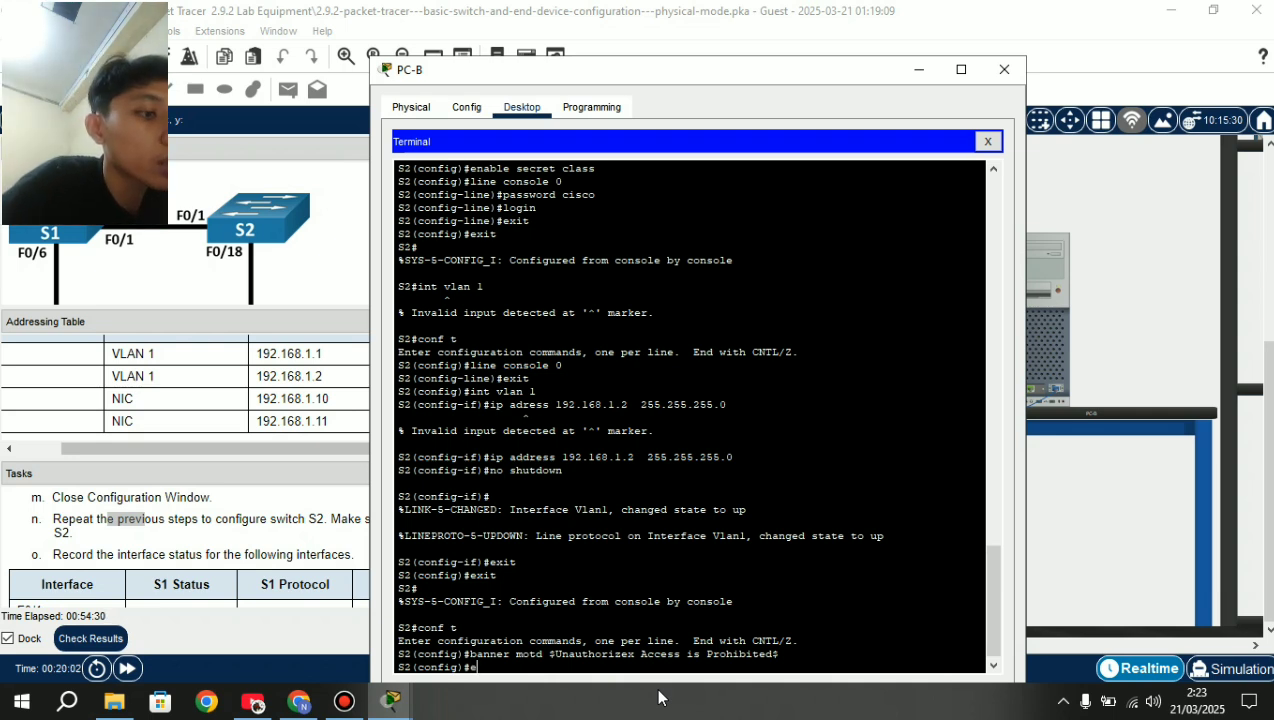
type("xit")
key("Return")
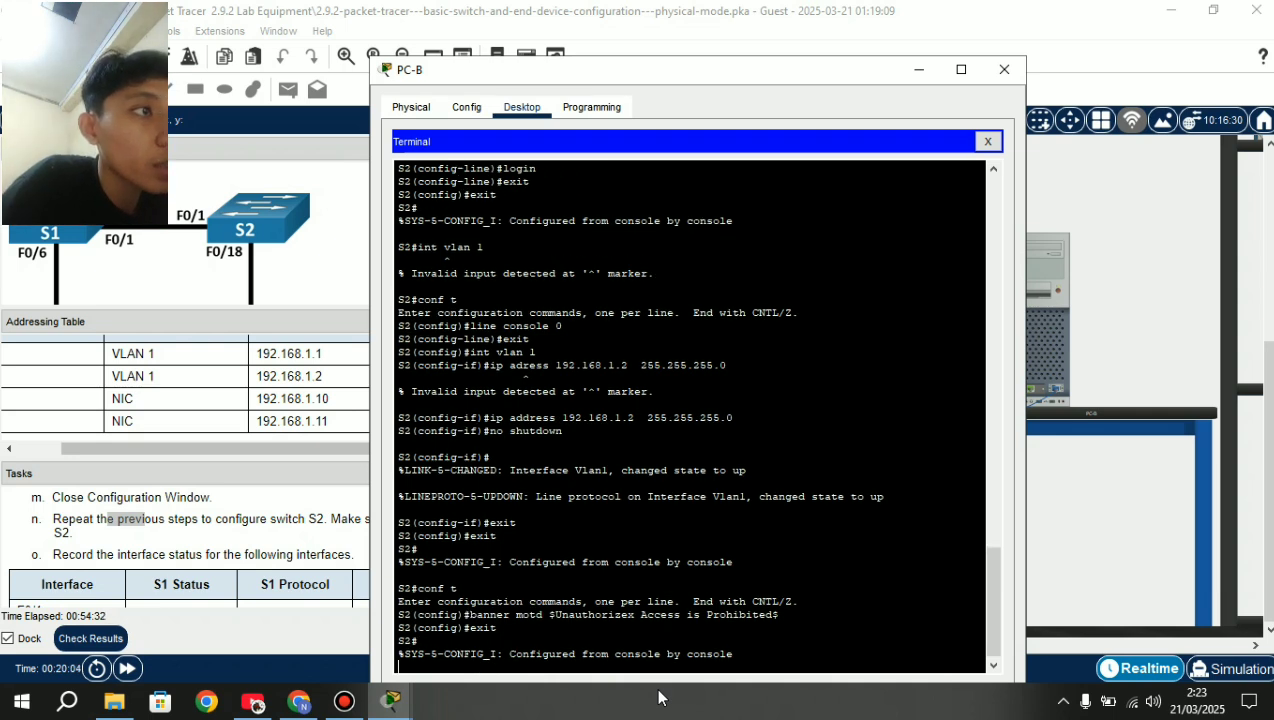
type("cop")
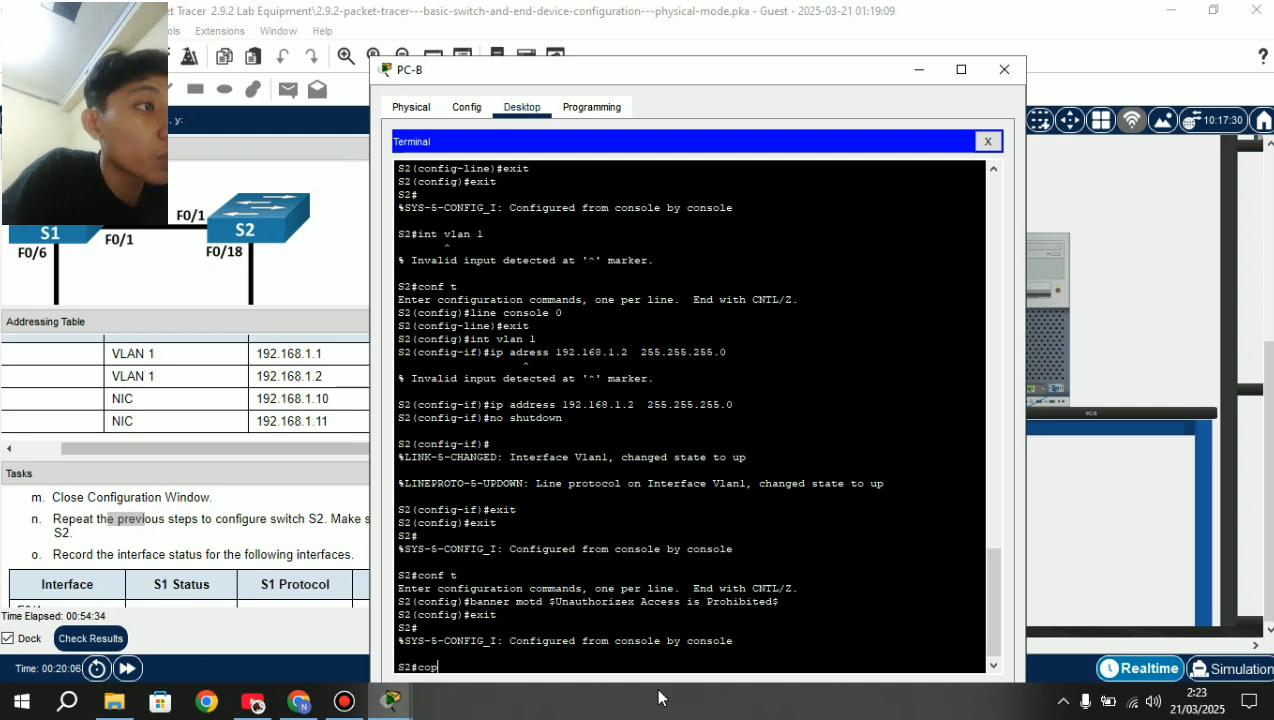
type("y run")
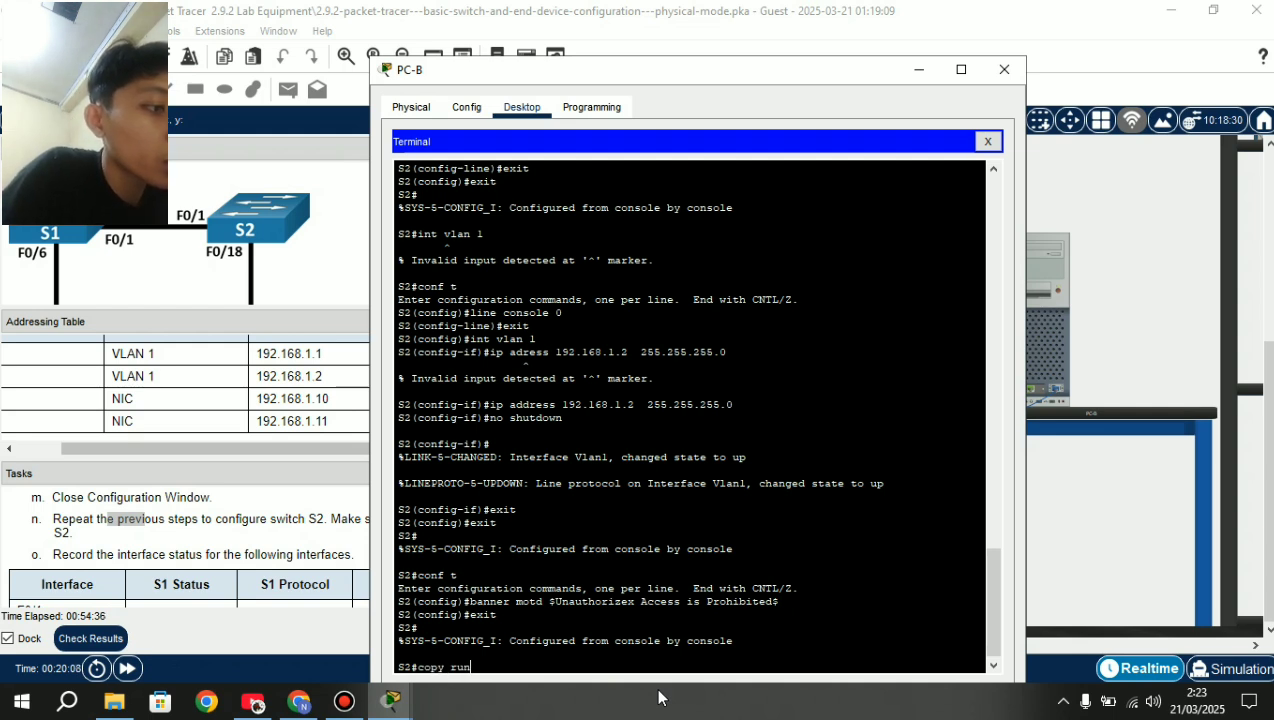
type("ning-config")
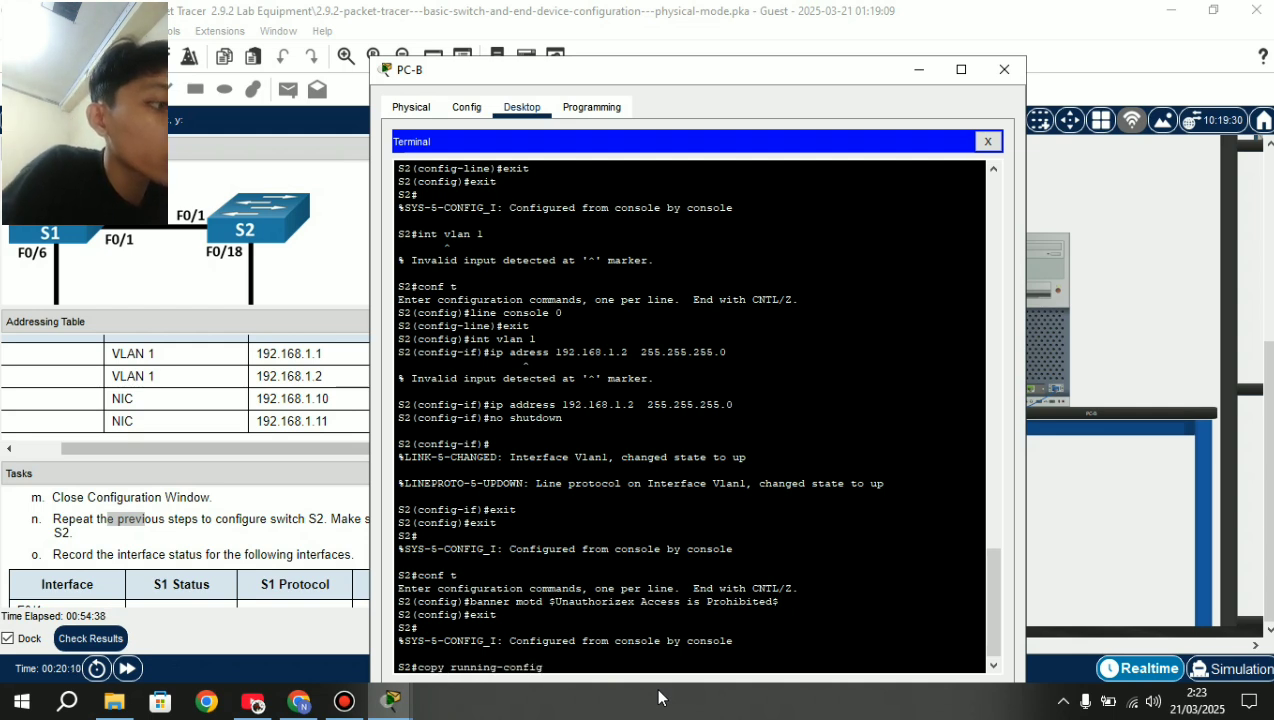
type(" startup-")
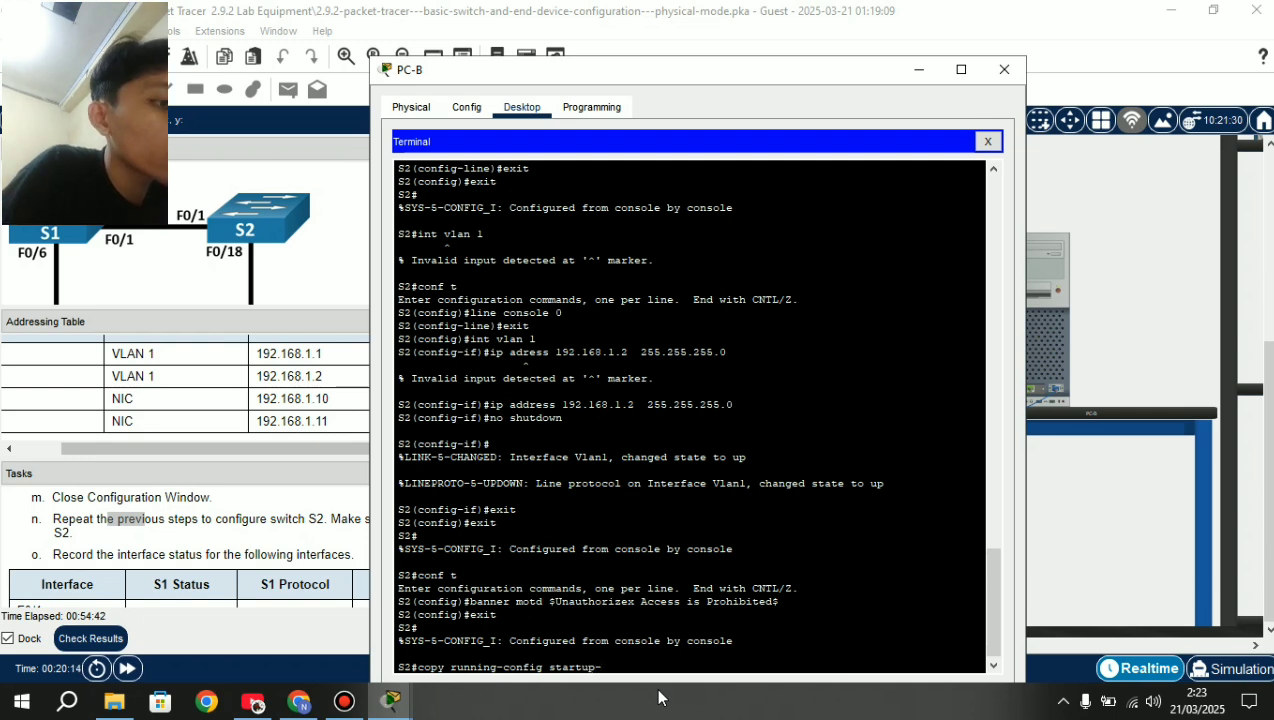
type("config")
key("Return")
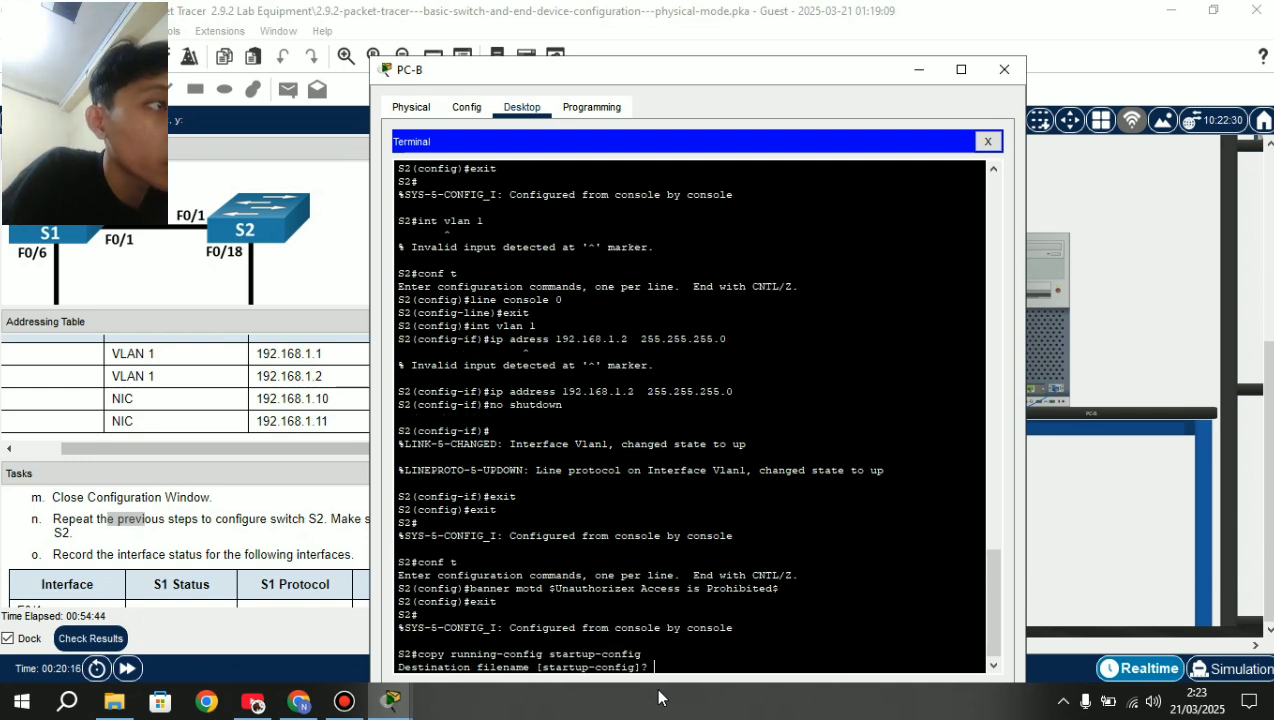
key("Return")
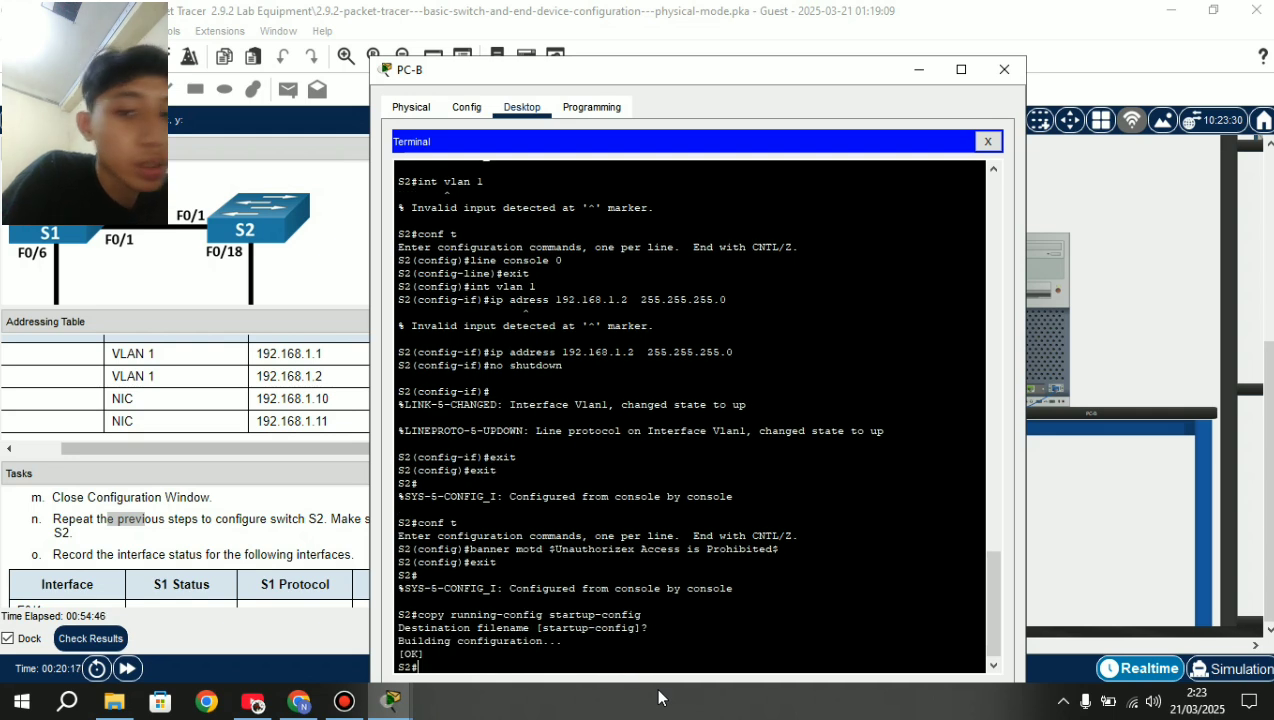
Display S2's running configuration and page through to the end of the listing.
type("show")
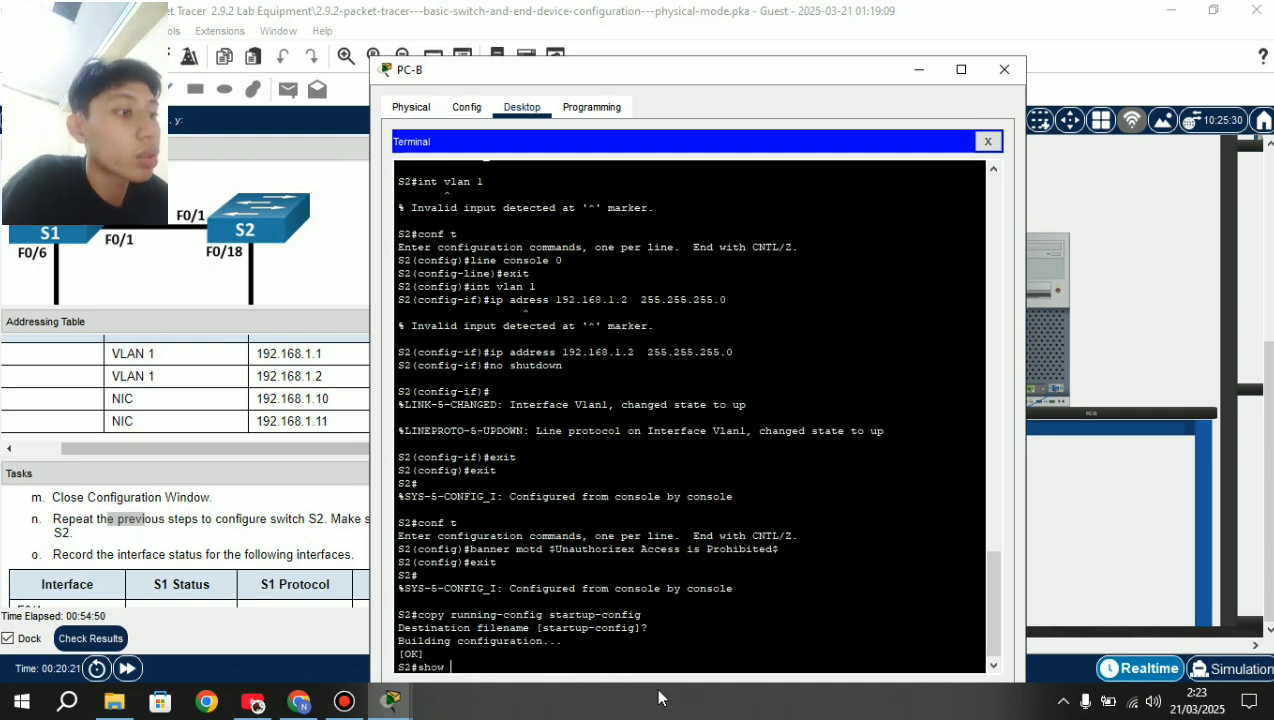
type(" runnn")
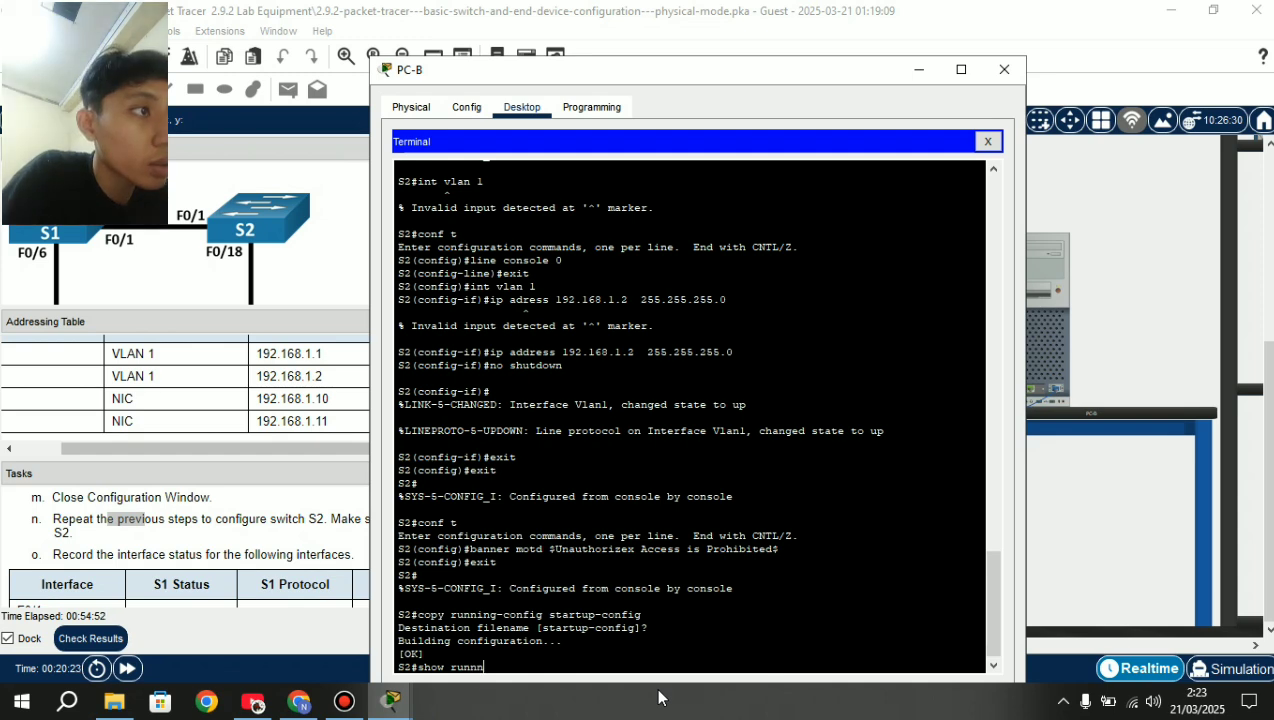
type("ing-conf")
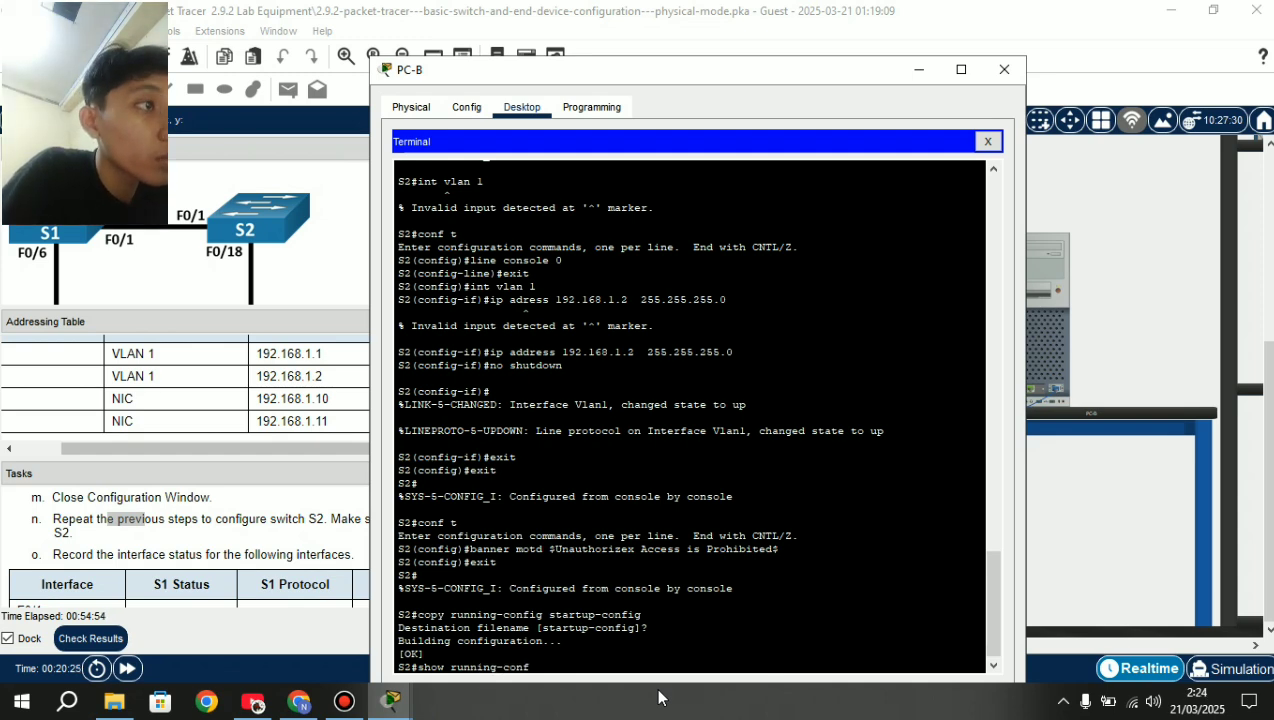
key("Return")
key("Return")
key("Return")
key("Return")
key("Return")
key("Return")
key("Return")
key("Return")
key("Return")
key("Return")
key("Return")
key("Return")
key("Return")
key("Return")
key("Return")
key("Return")
key("Return")
key("Return")
key("Return")
key("Return")
key("Return")
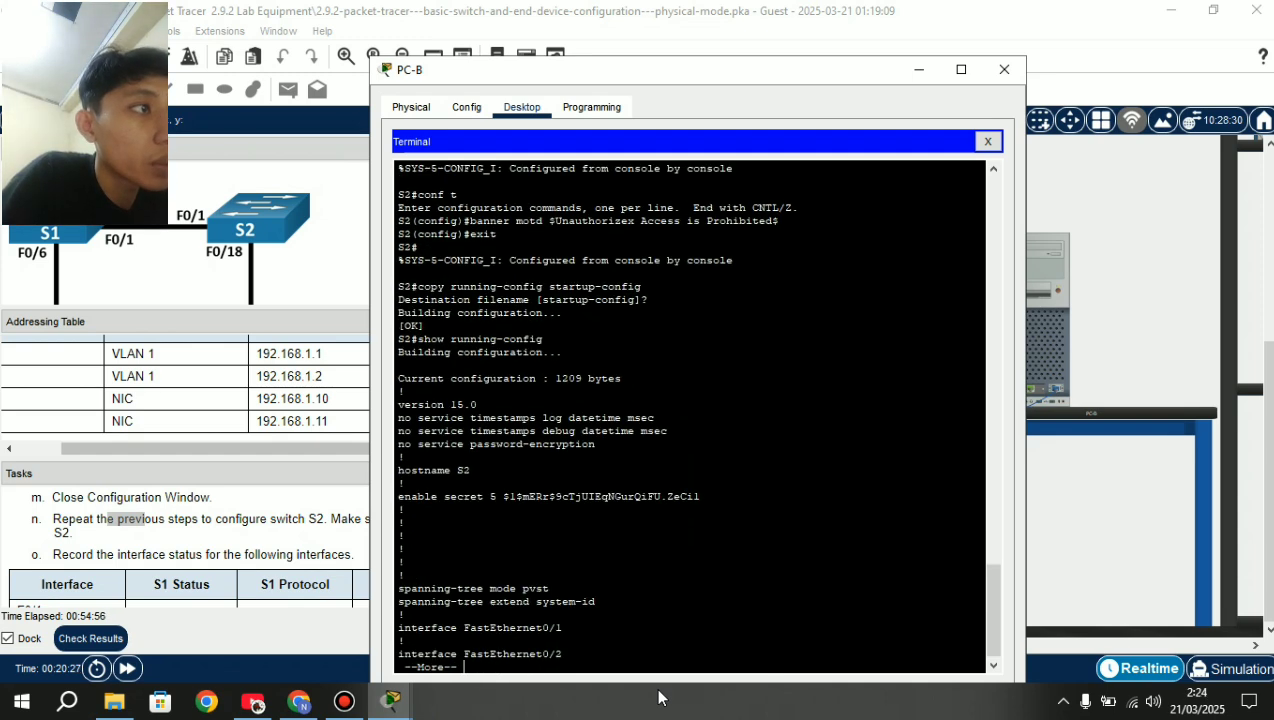
key("Return")
key("Return")
key("Return")
key("Return")
key("Return")
key("Return")
key("Return")
key("Return")
key("Return")
key("Return")
key("Return")
key("Return")
key("Return")
key("Return")
key("Return")
key("Return")
key("Return")
key("Return")
key("Return")
key("Return")
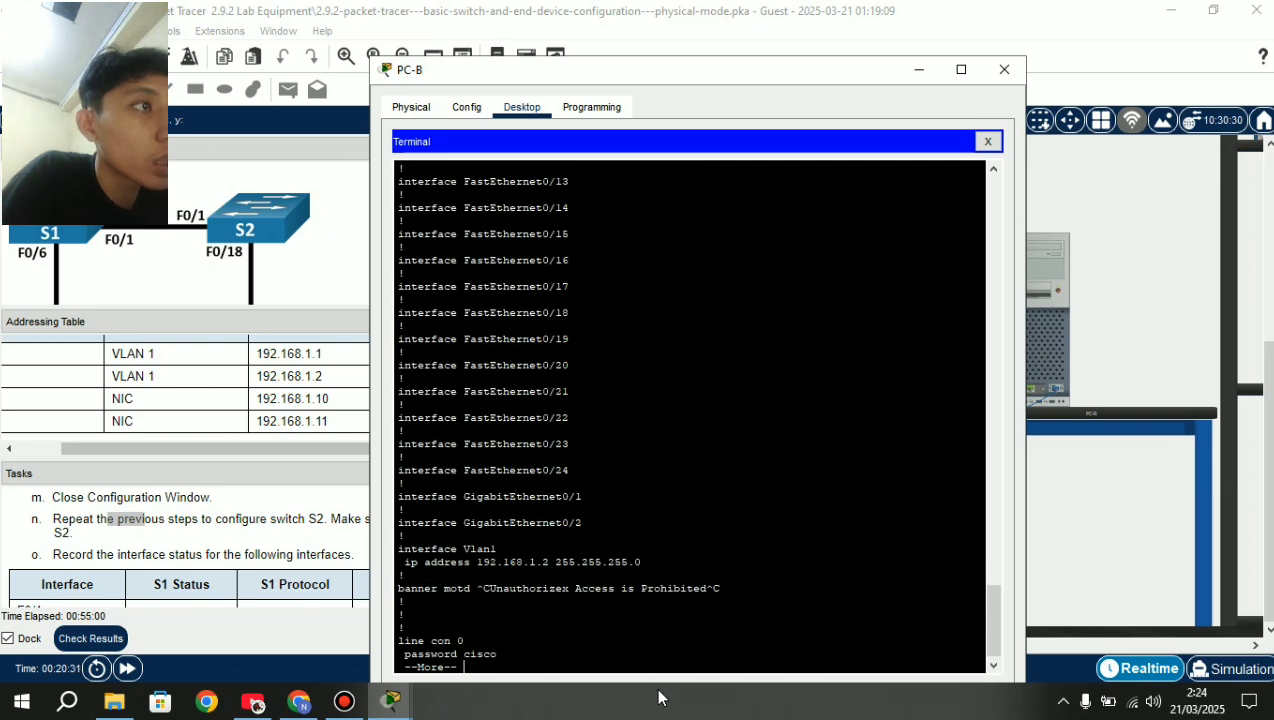
key("Return")
key("Return")
key("Return")
key("Return")
key("Return")
key("Return")
key("Return")
key("Return")
key("Return")
key("Return")
key("Return")
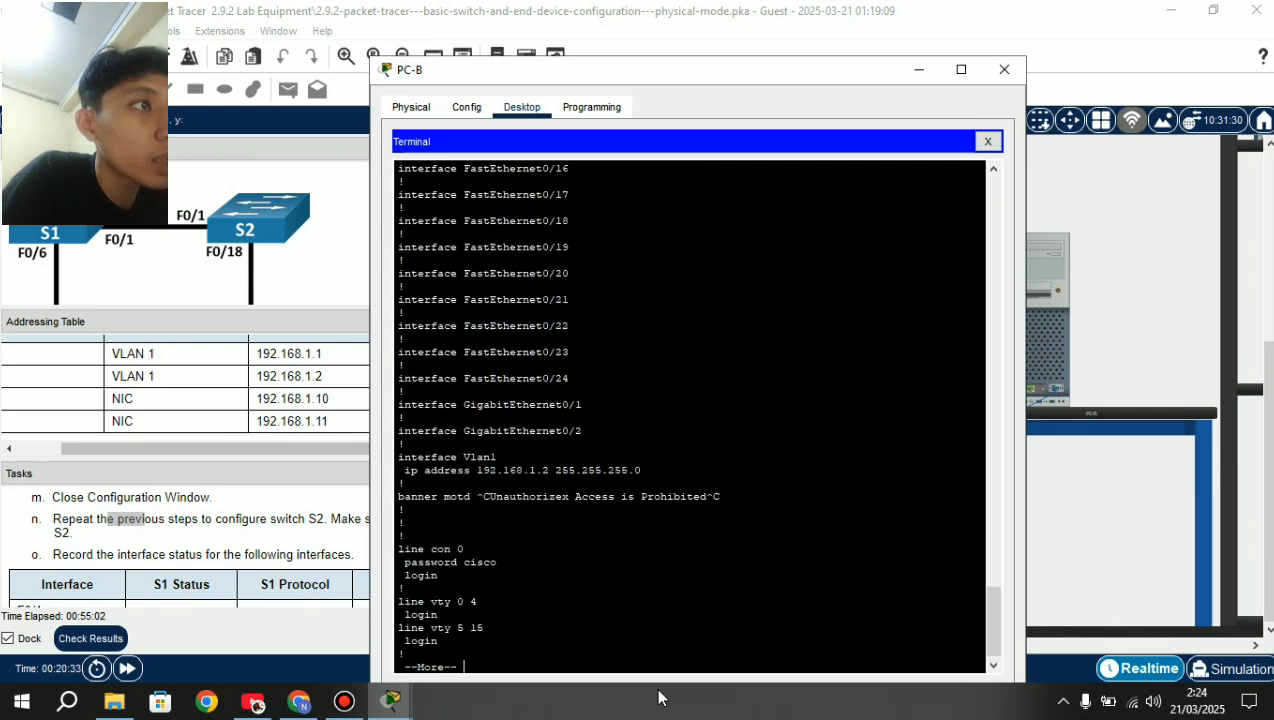
key("Return")
key("Return")
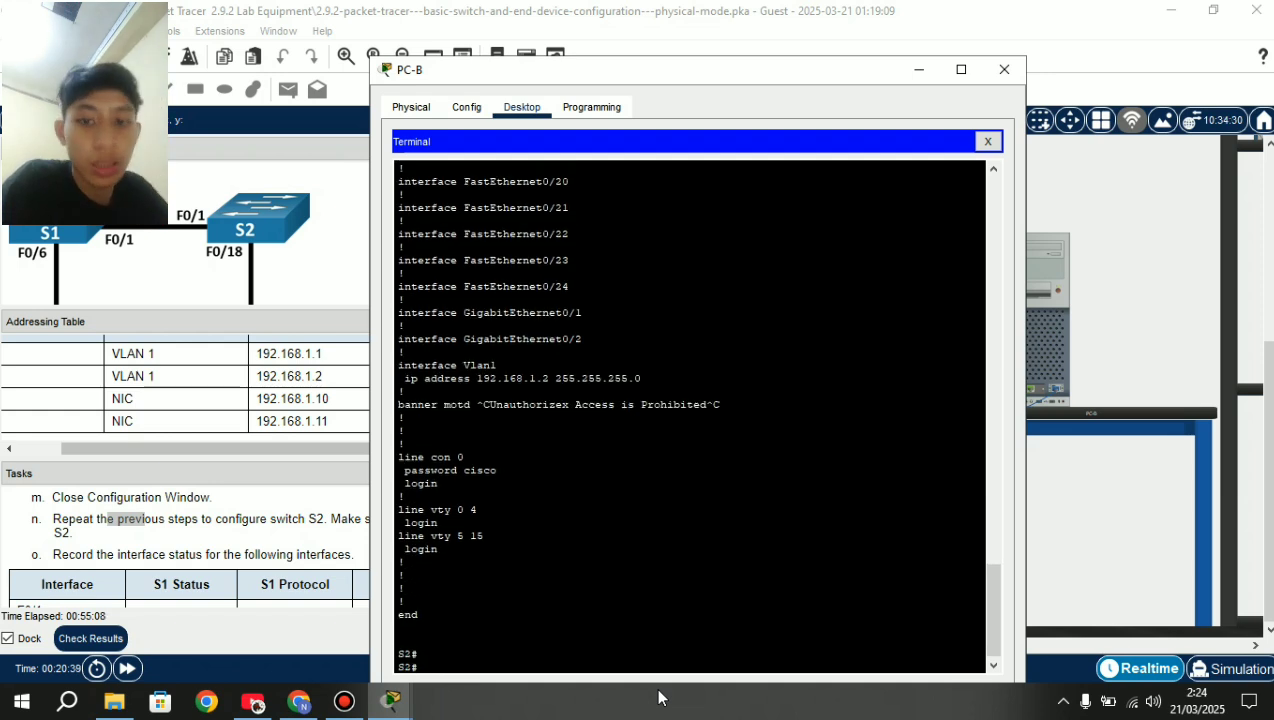
Run show version to display S2's WS-C2960-24TT-L model and 15.0(2)SE4 software details.
type("show")
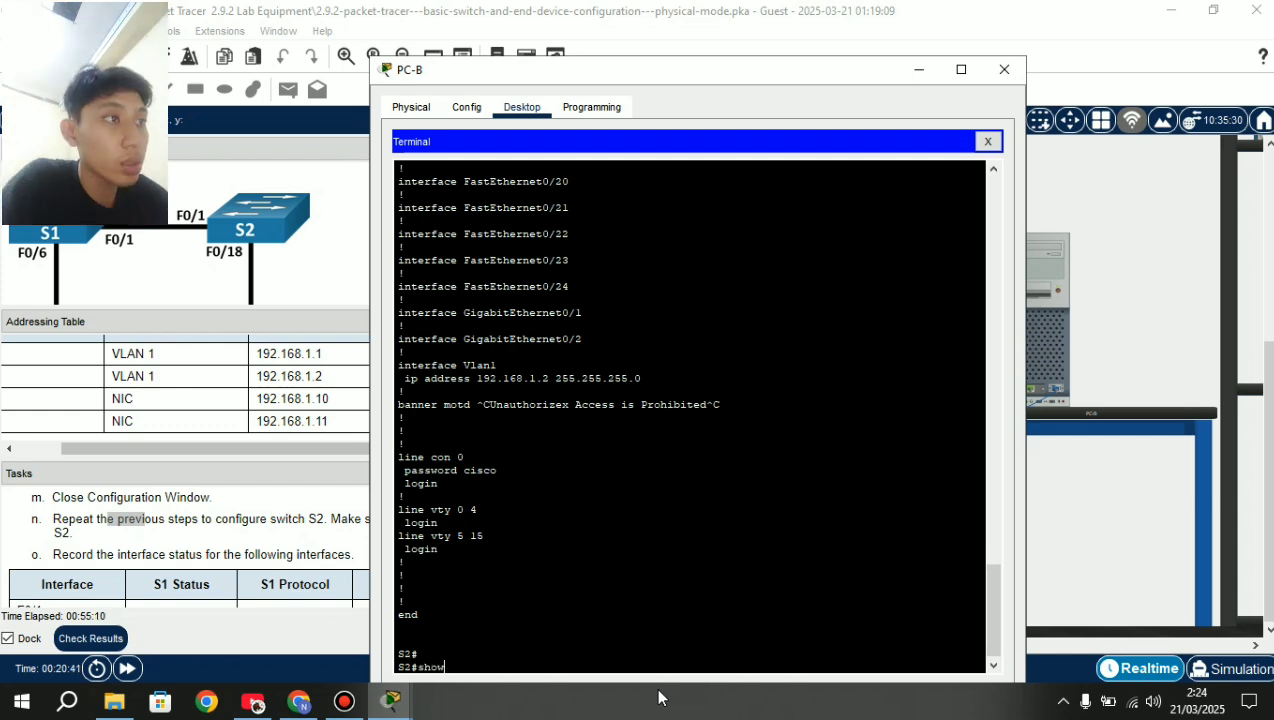
key("BackSpace")
key("BackSpace")
key("BackSpace")
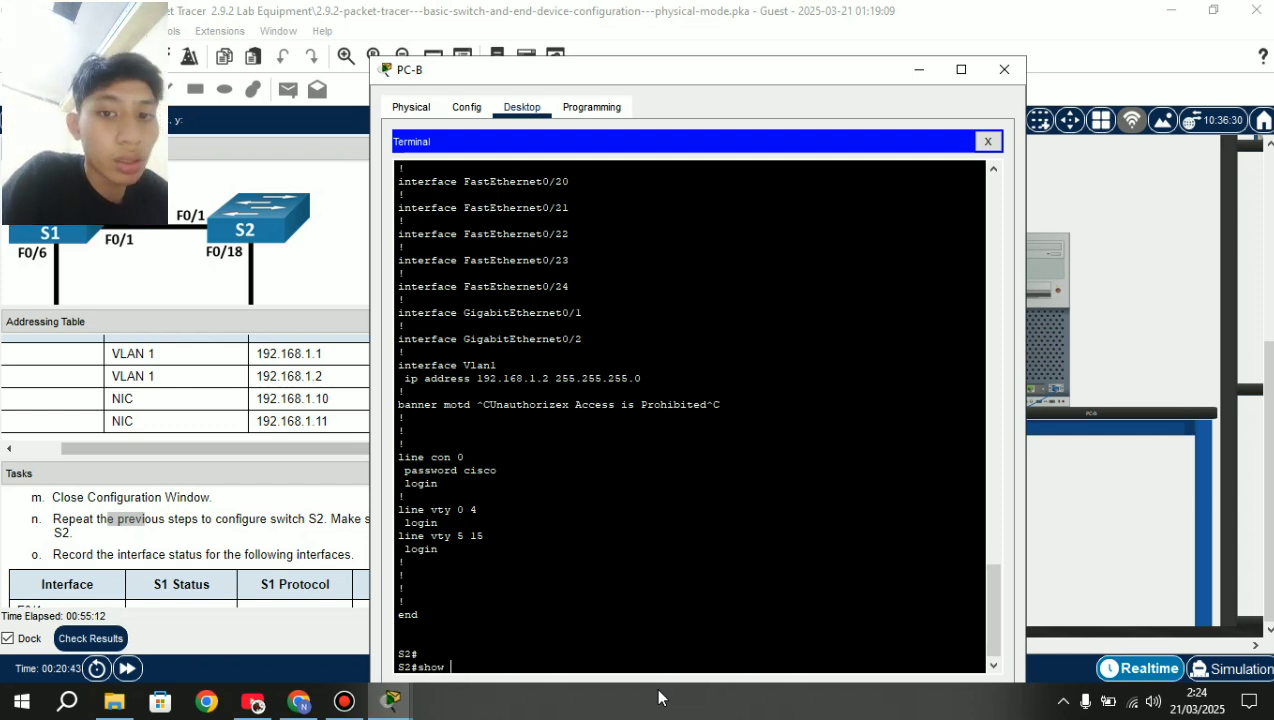
type("how version")
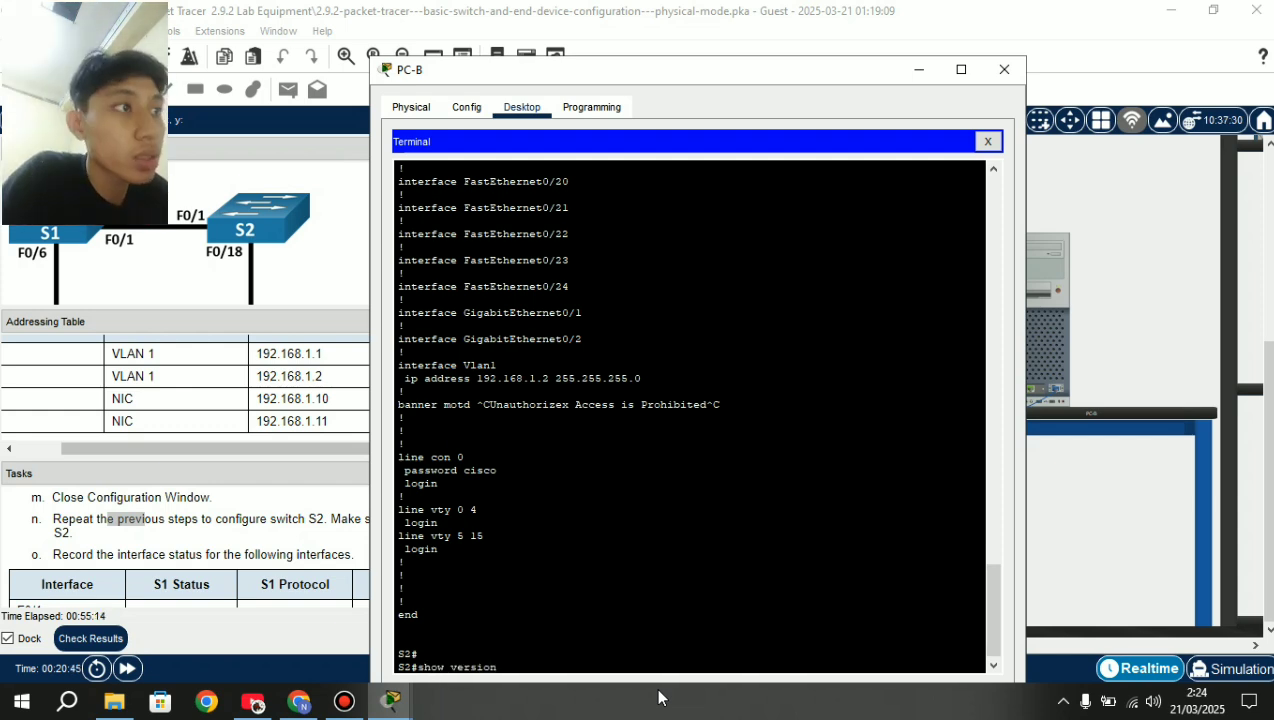
key("Return")
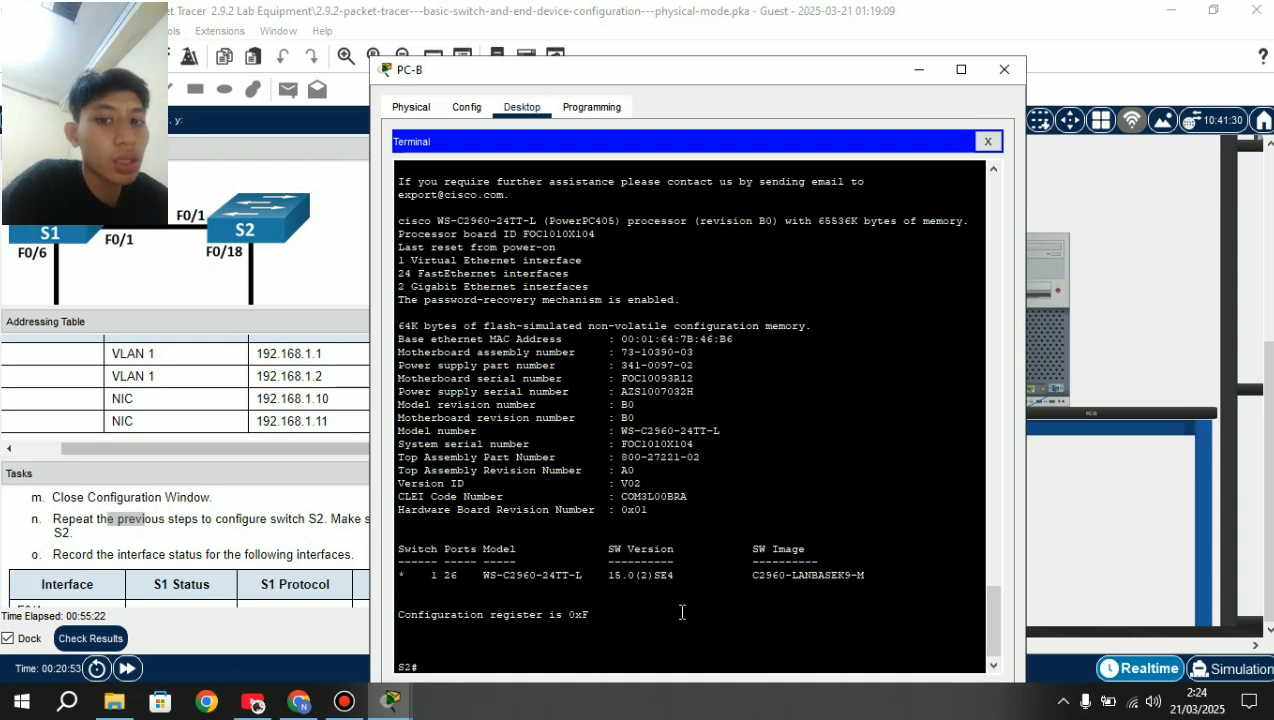
type("show ")
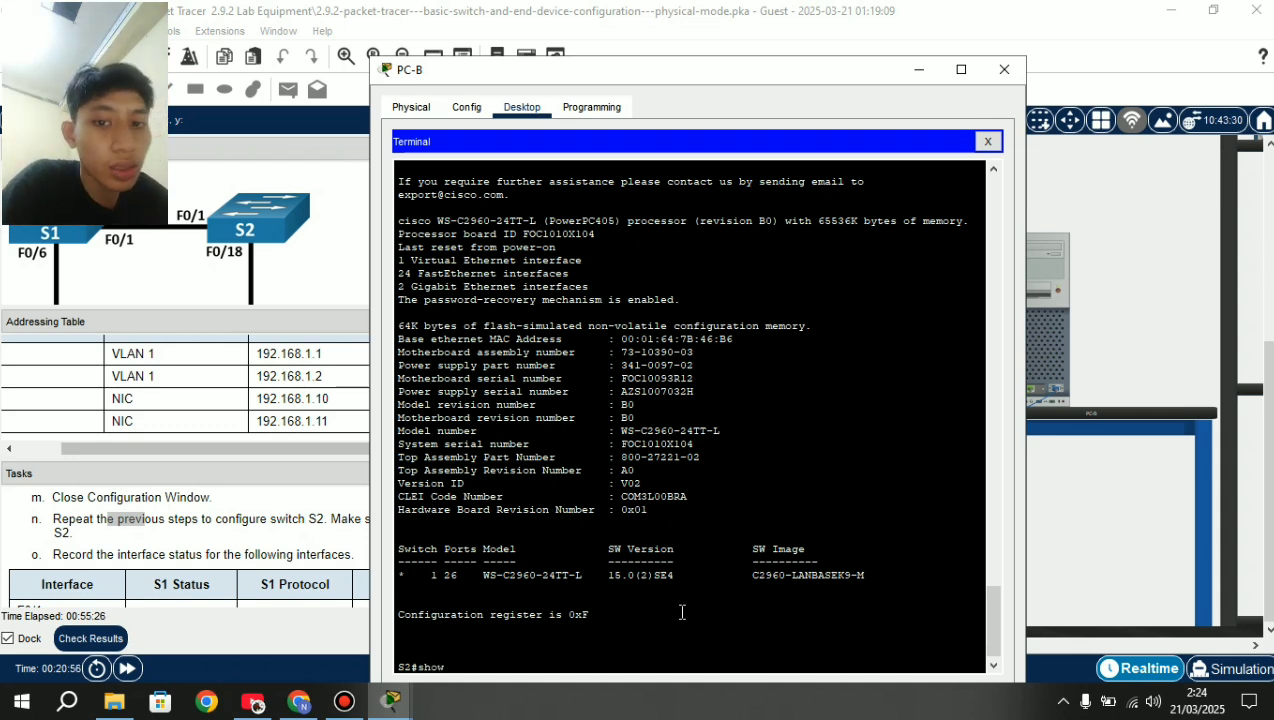
type("ip inte")
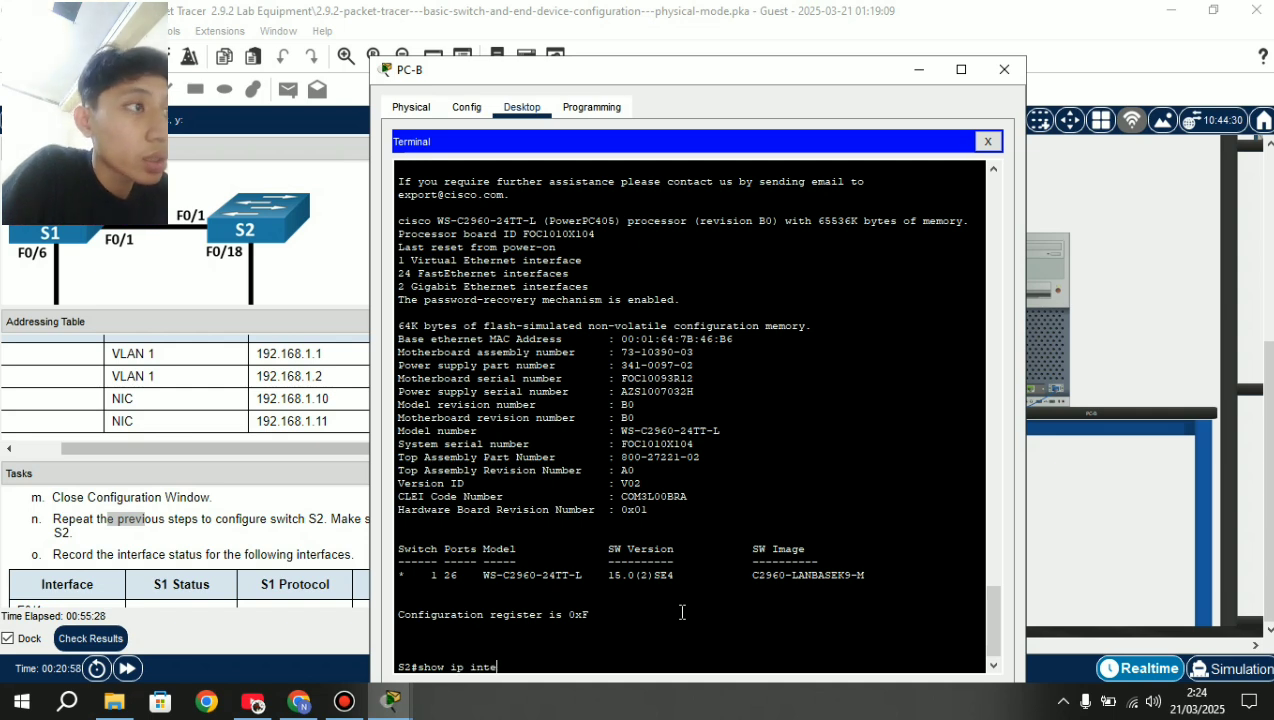
type("rfacce")
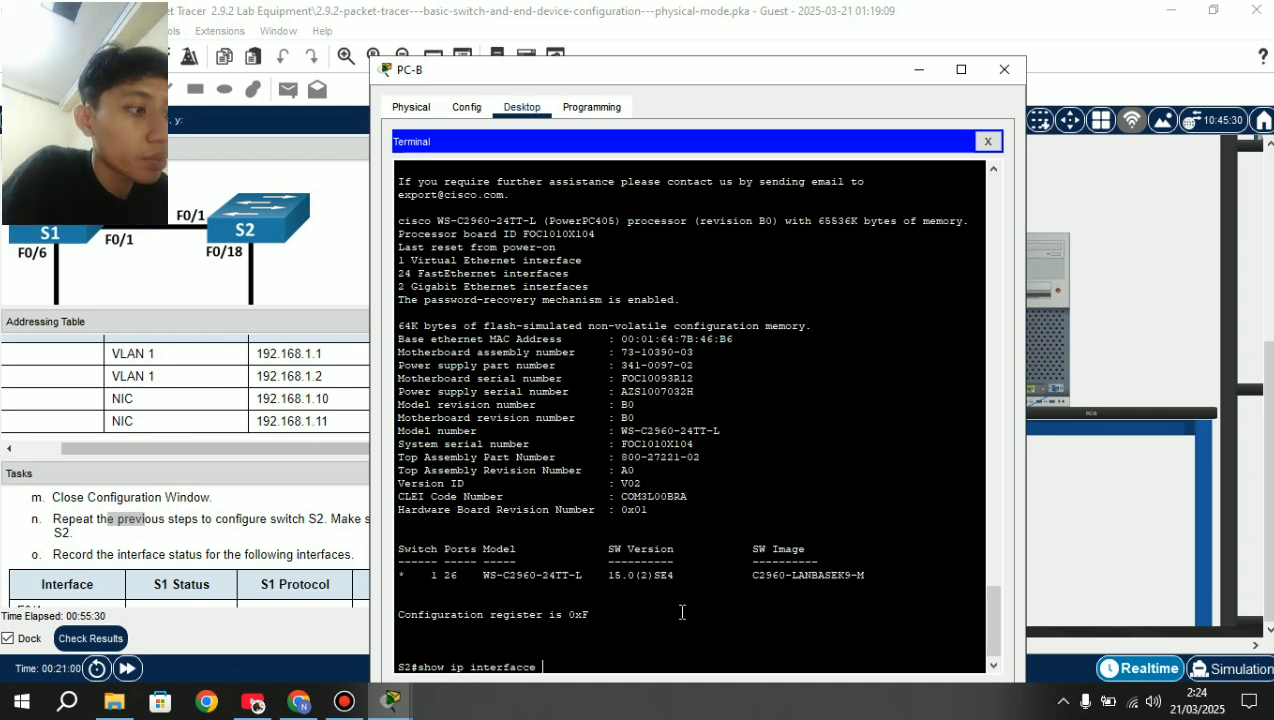
type(" br")
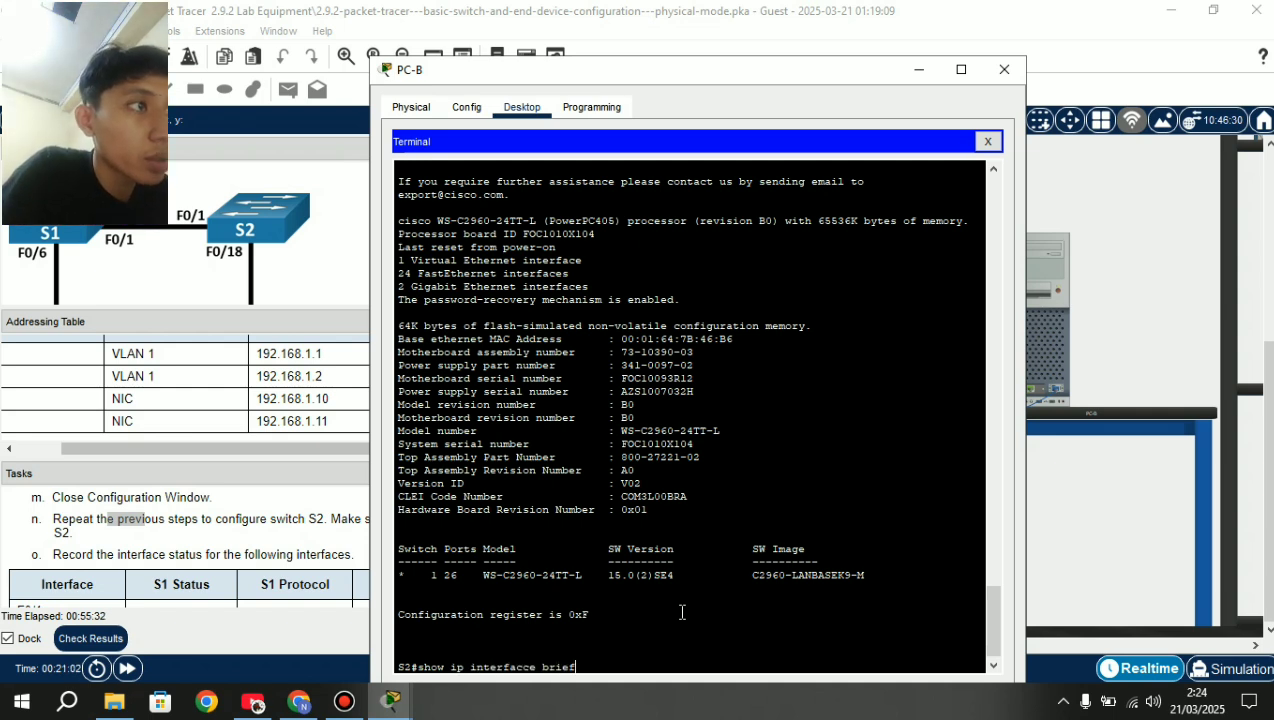
type("ief")
Run show ip interface brief, fixing the 'interfacce' typo, and page through all interface rows.
key("Return")
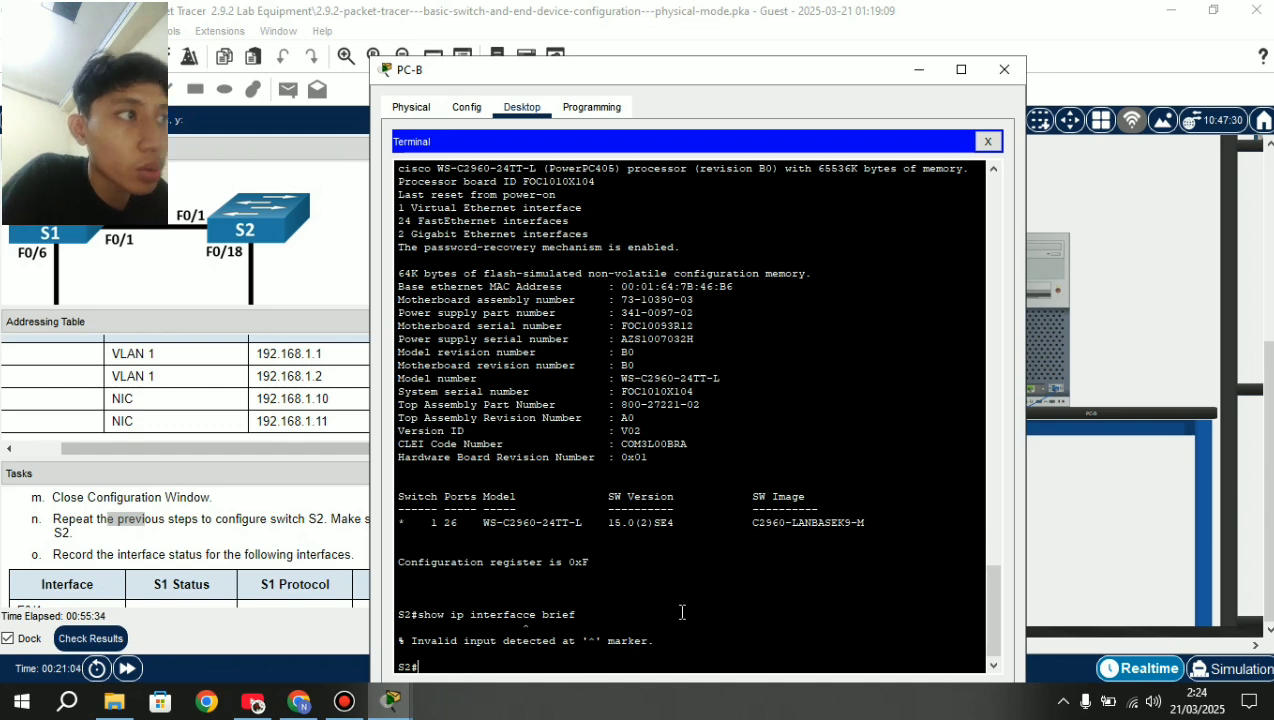
key("Up")
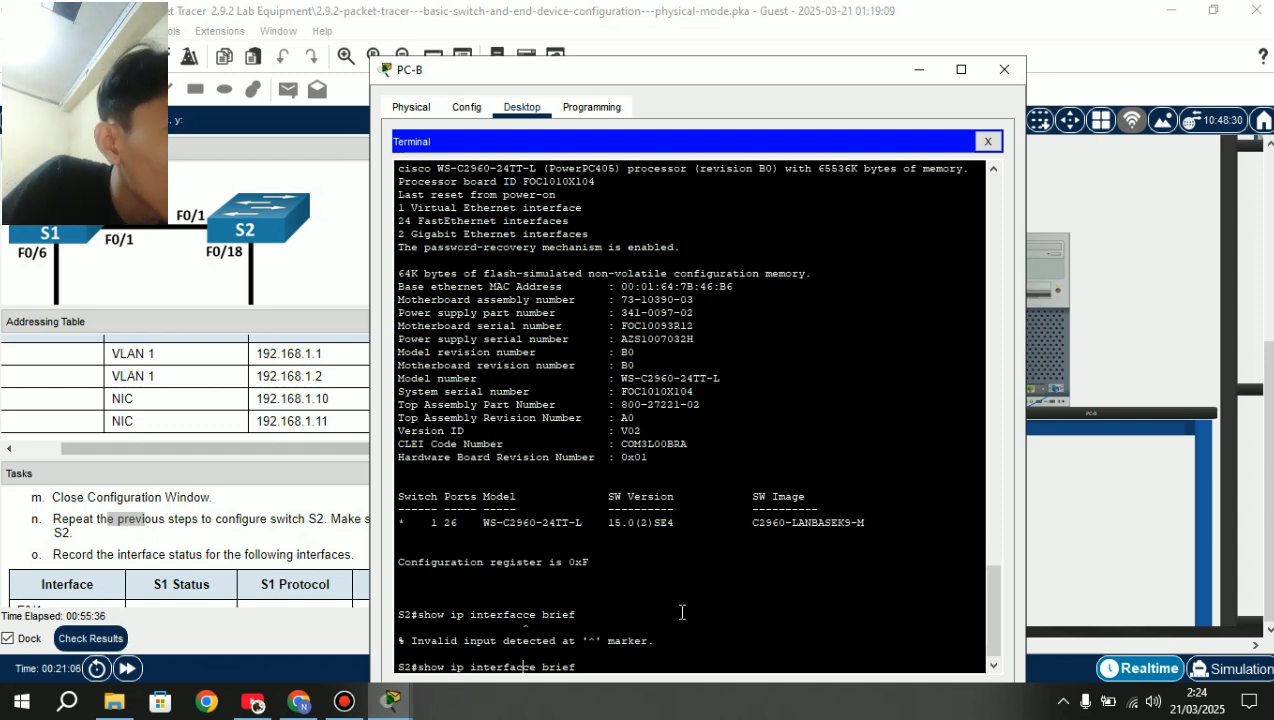
key("BackSpace")
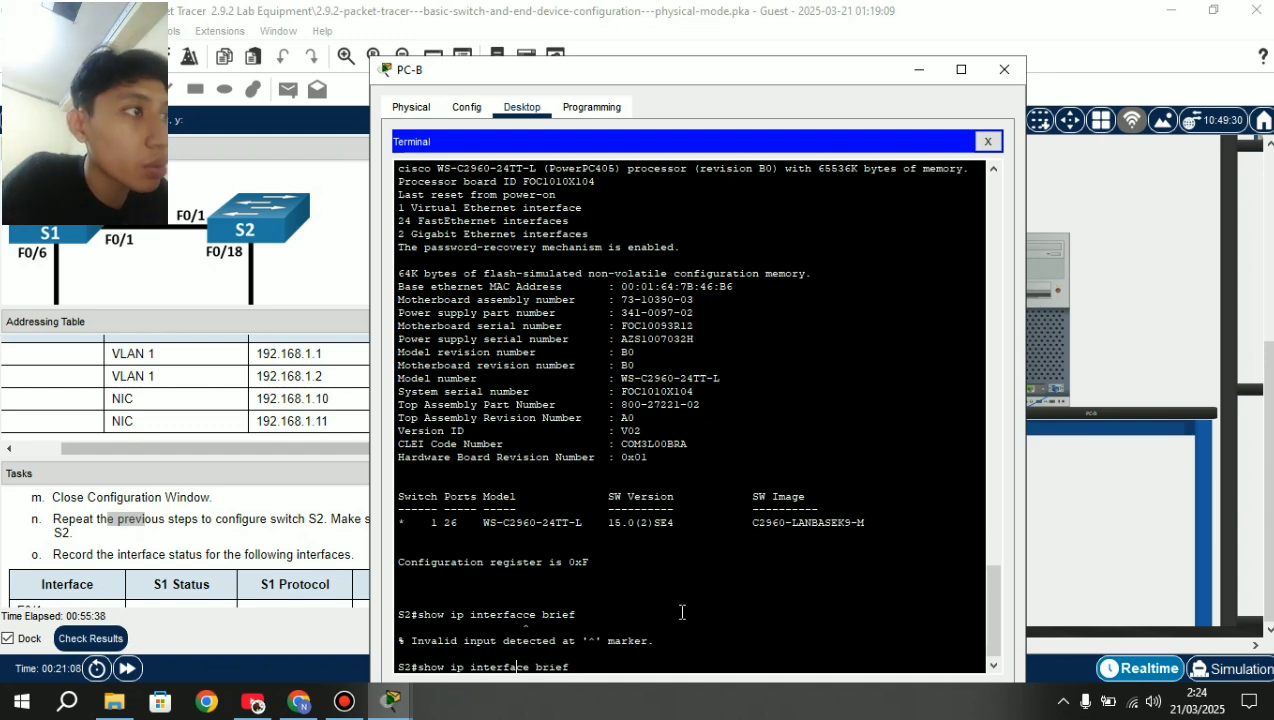
key("Return")
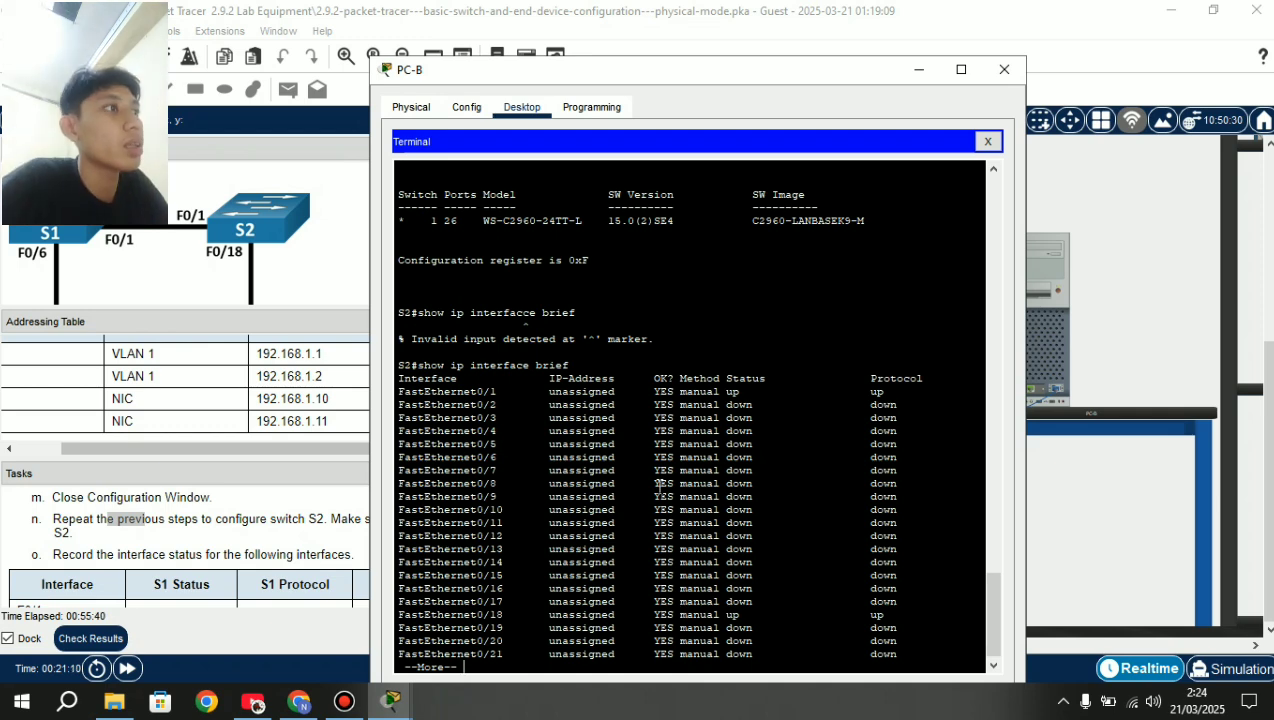
key("space")
key("Return")
key("Return")
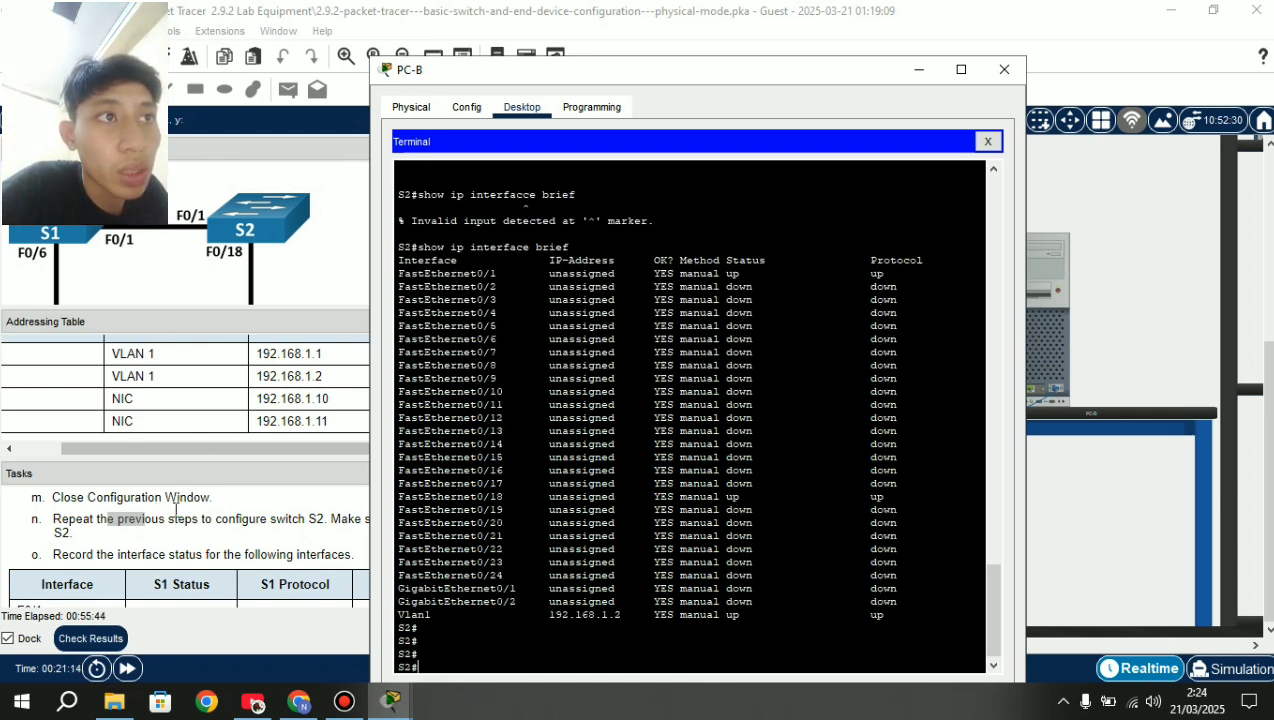
Move the PC-B window aside to reveal the S2 columns of the interface-status table.
scroll(132, 548, "down", 2)
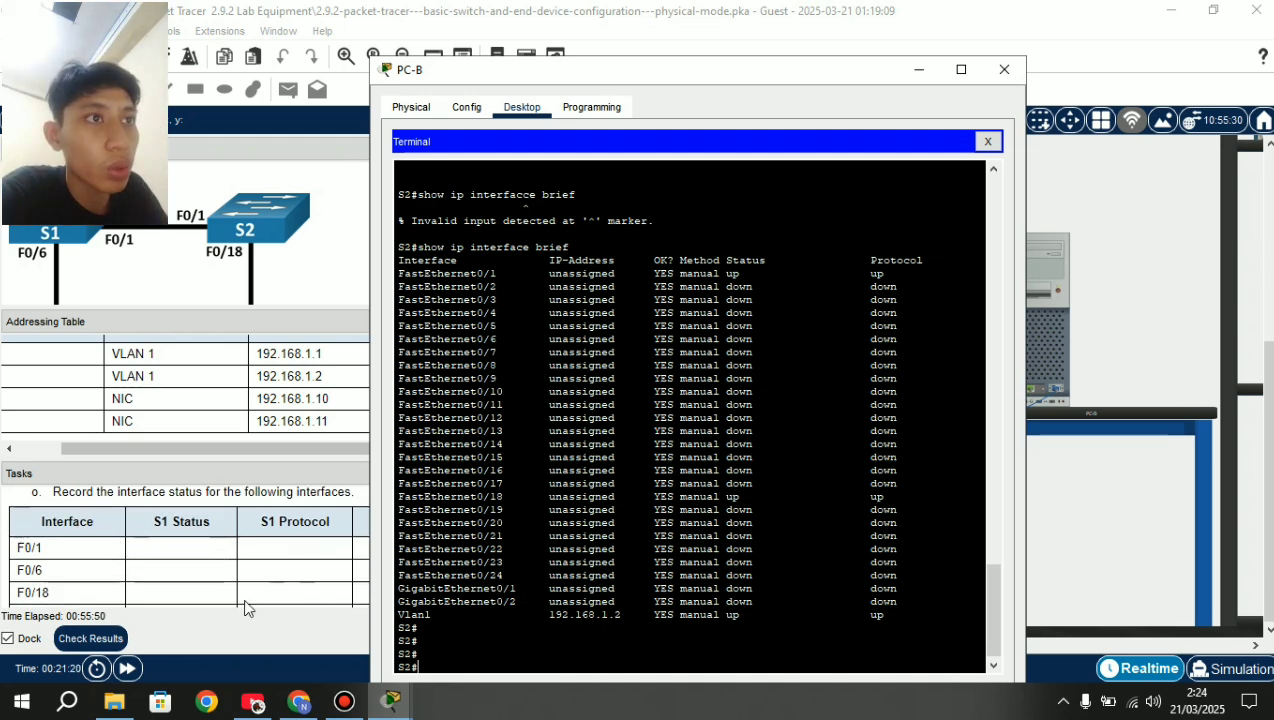
scroll(44, 597, "down", 1)
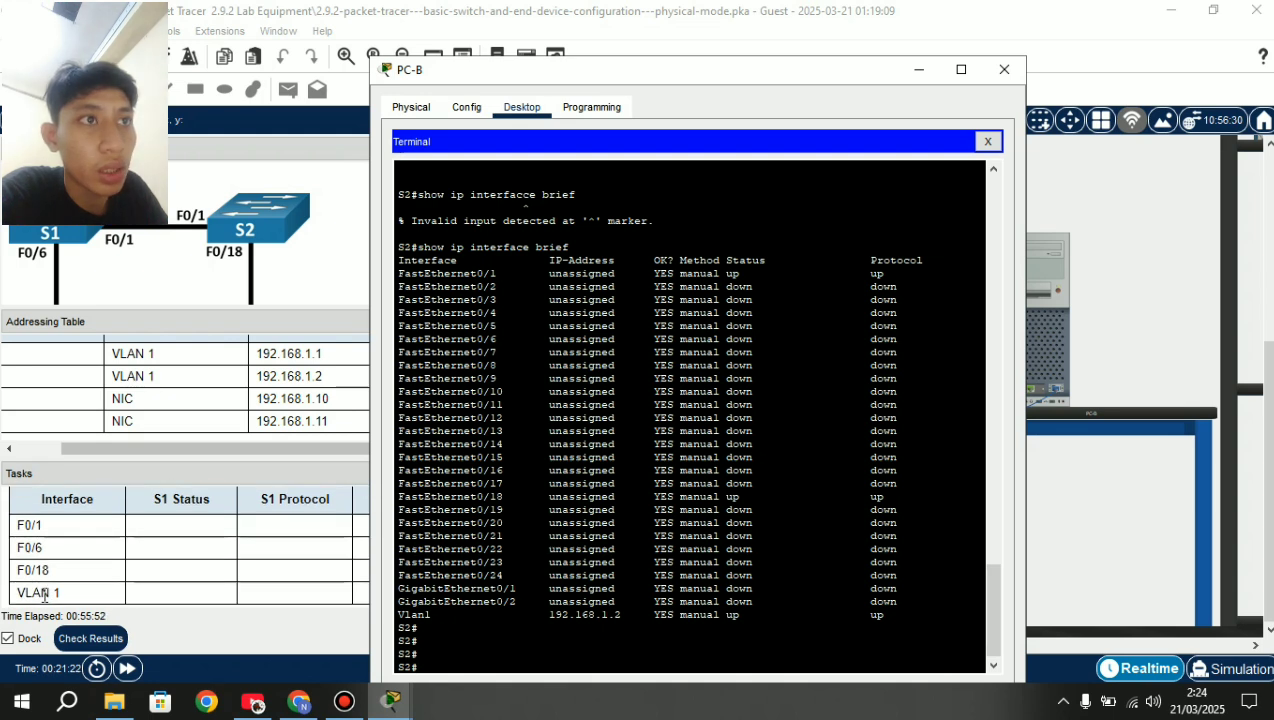
scroll(44, 597, "up", 1)
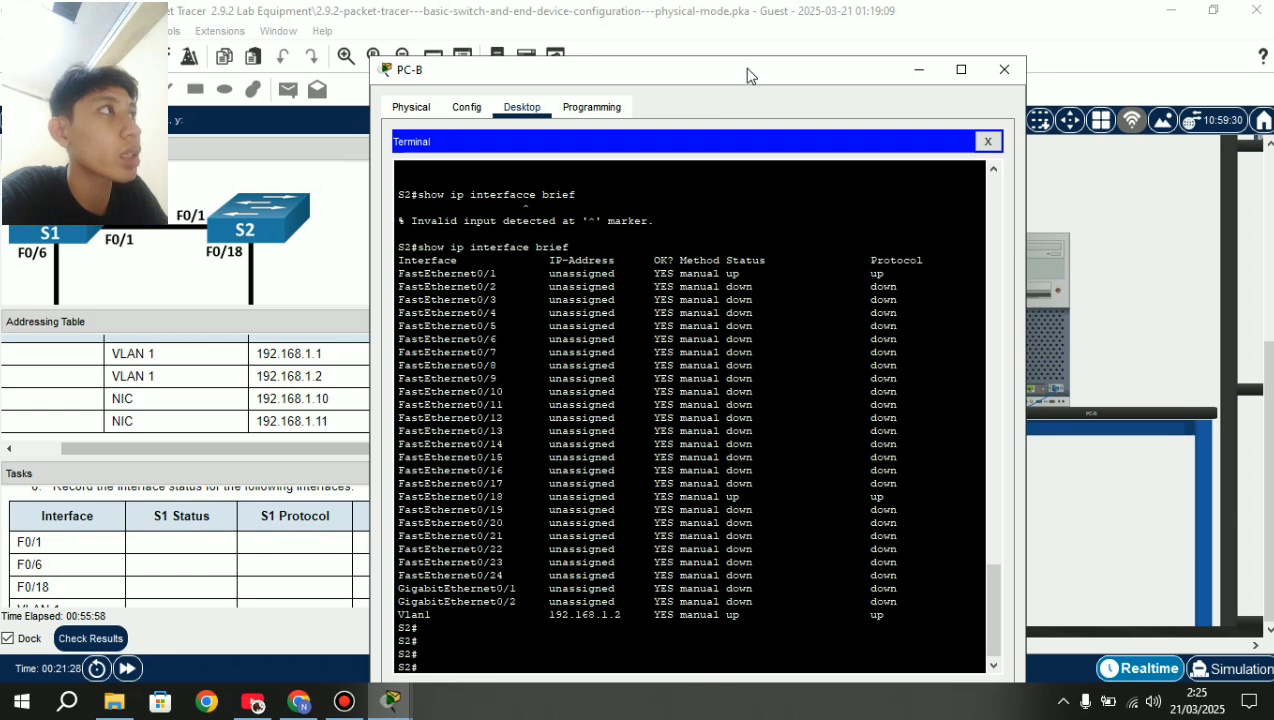
left_click_drag(743, 68, 900, 79)
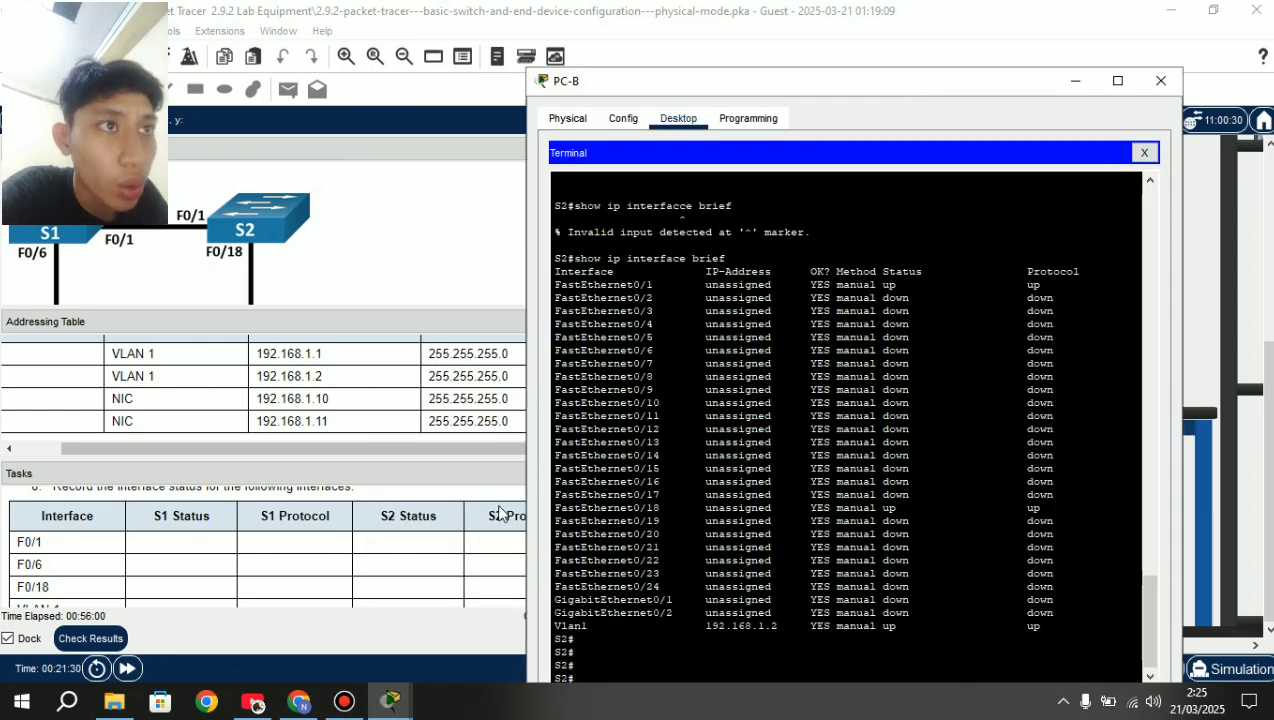
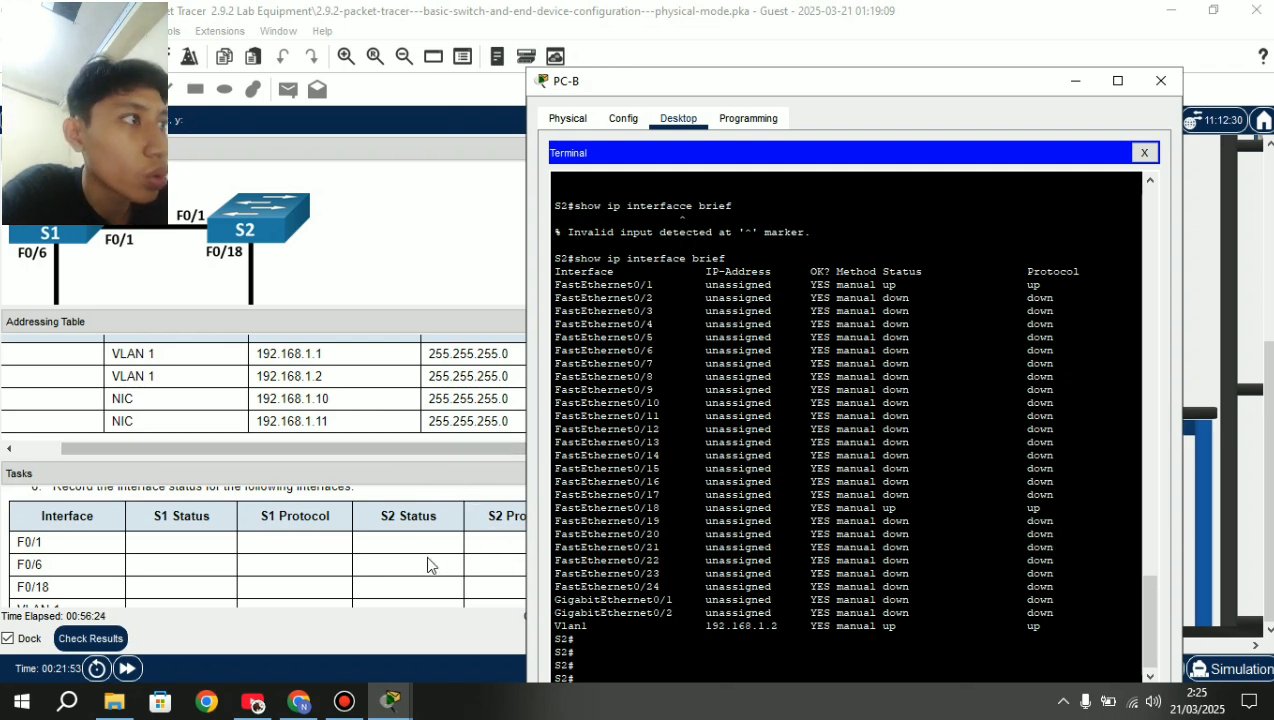
Close PC-B and connect PC-A's terminal to S1's console with default settings.
scroll(344, 589, "down", 3)
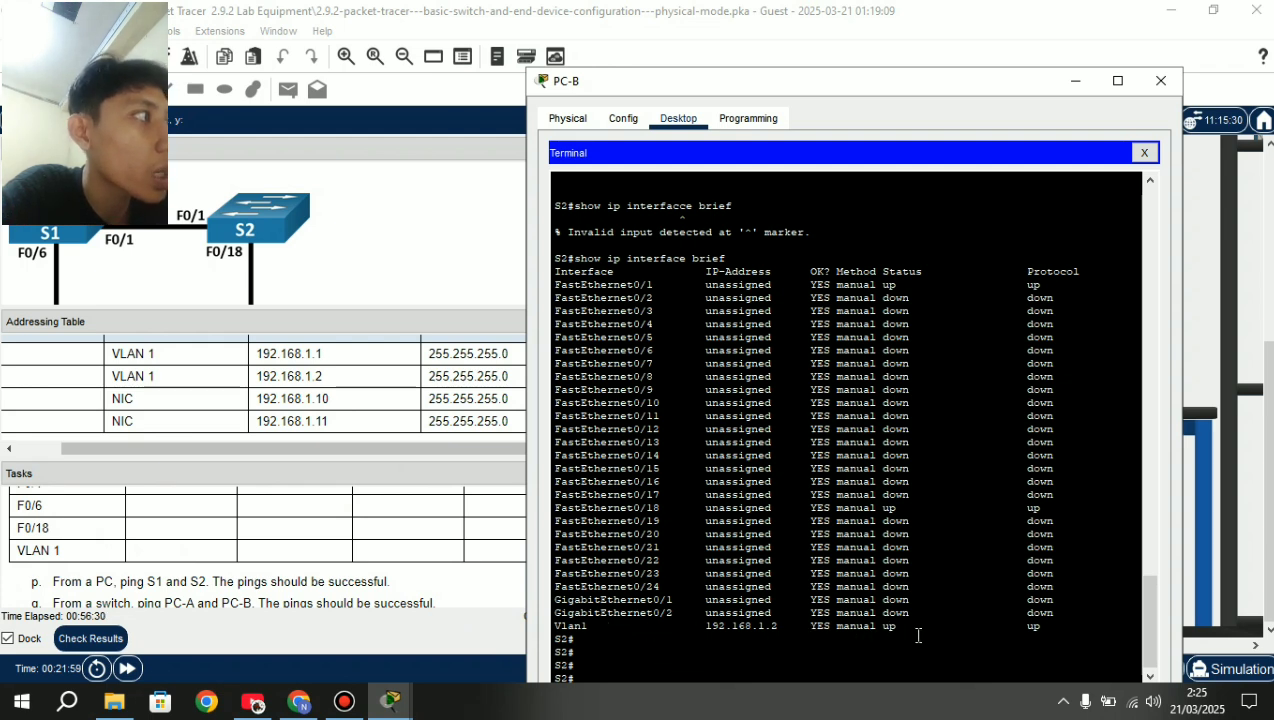
scroll(980, 628, "down", 1)
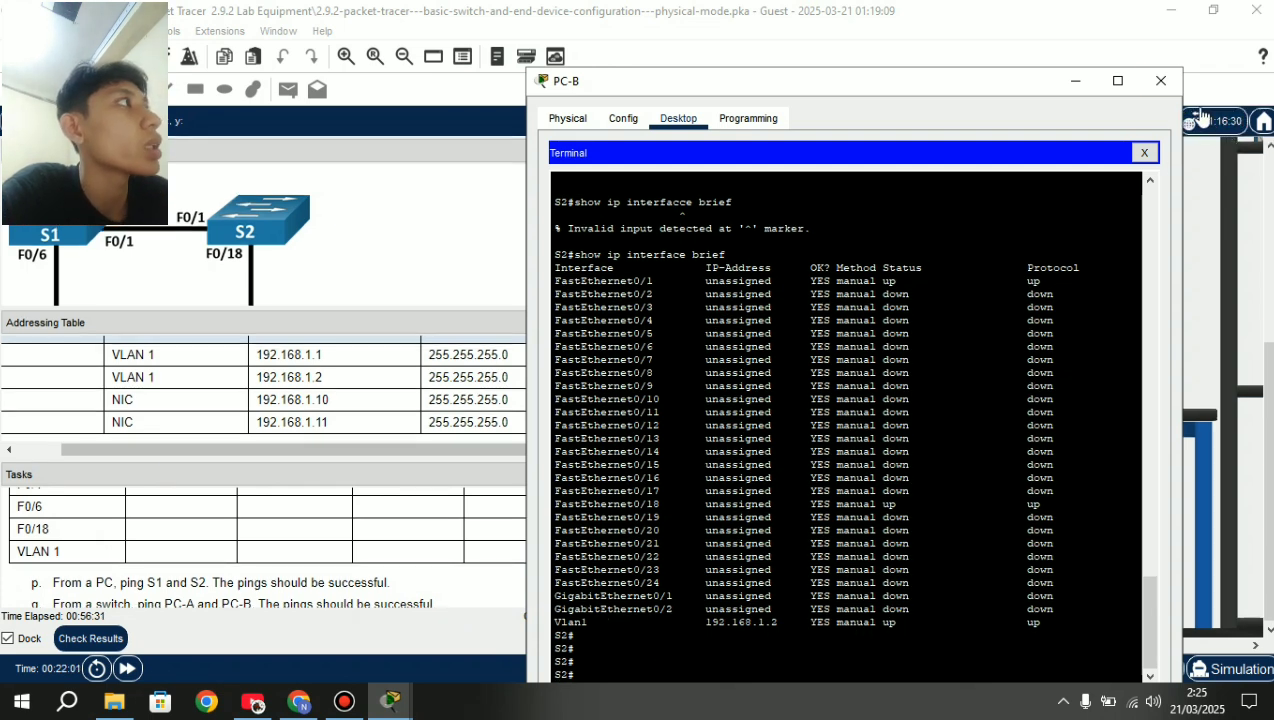
left_click(1161, 81)
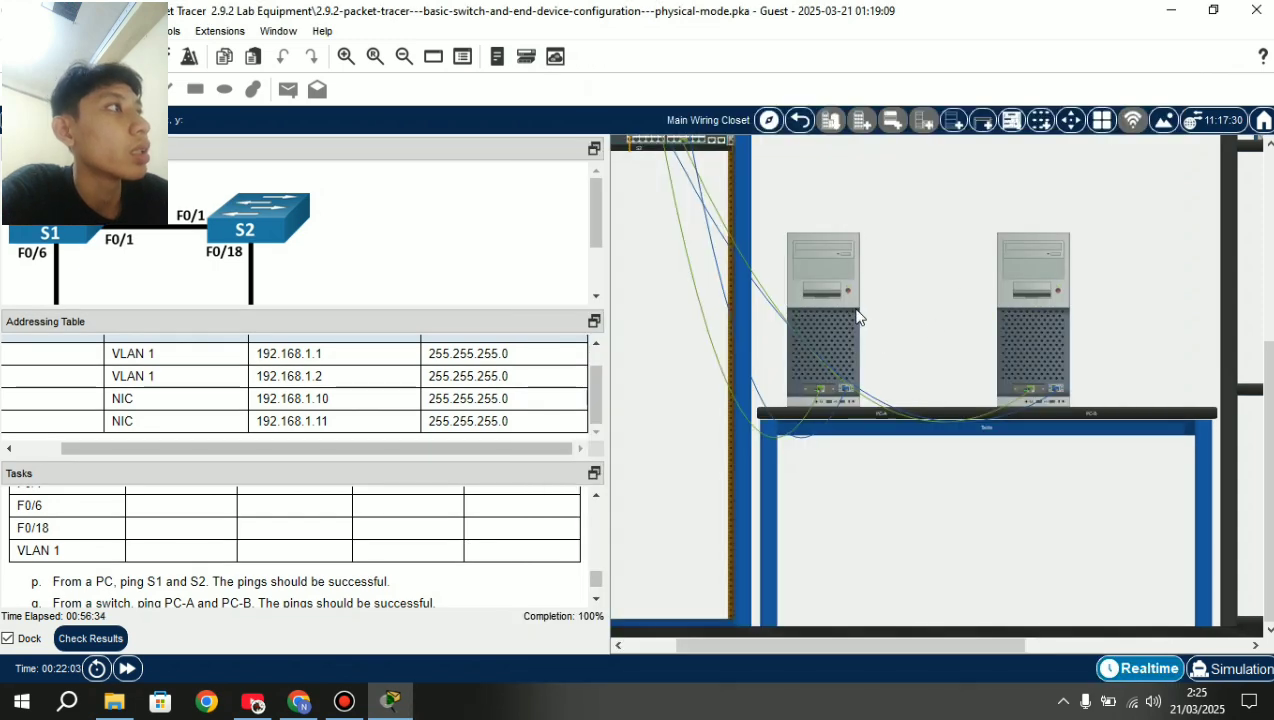
left_click(836, 335)
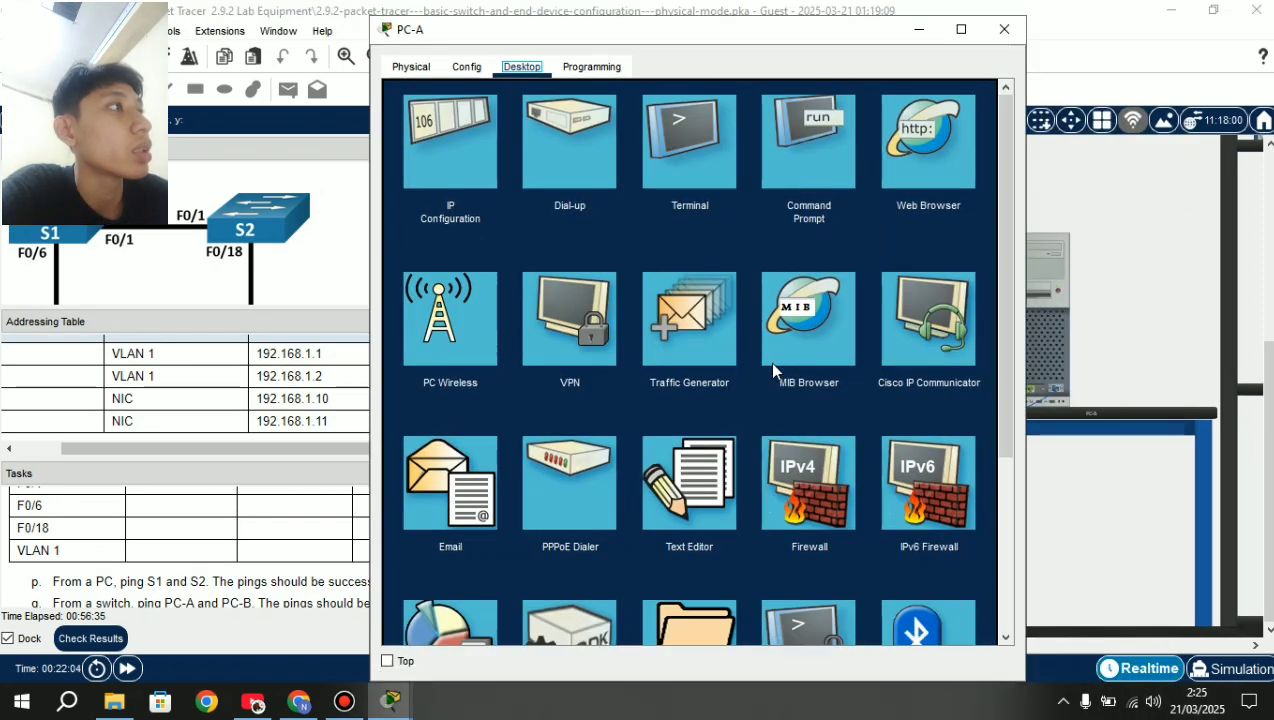
left_click(690, 167)
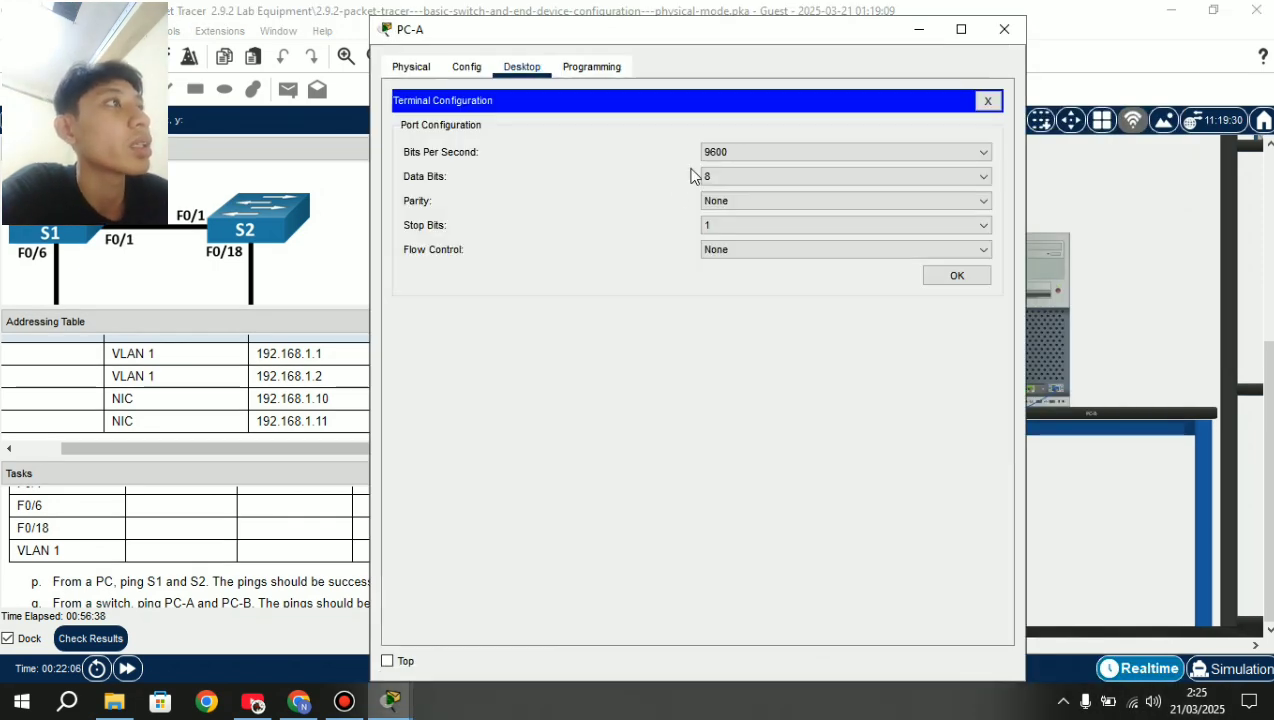
left_click(941, 283)
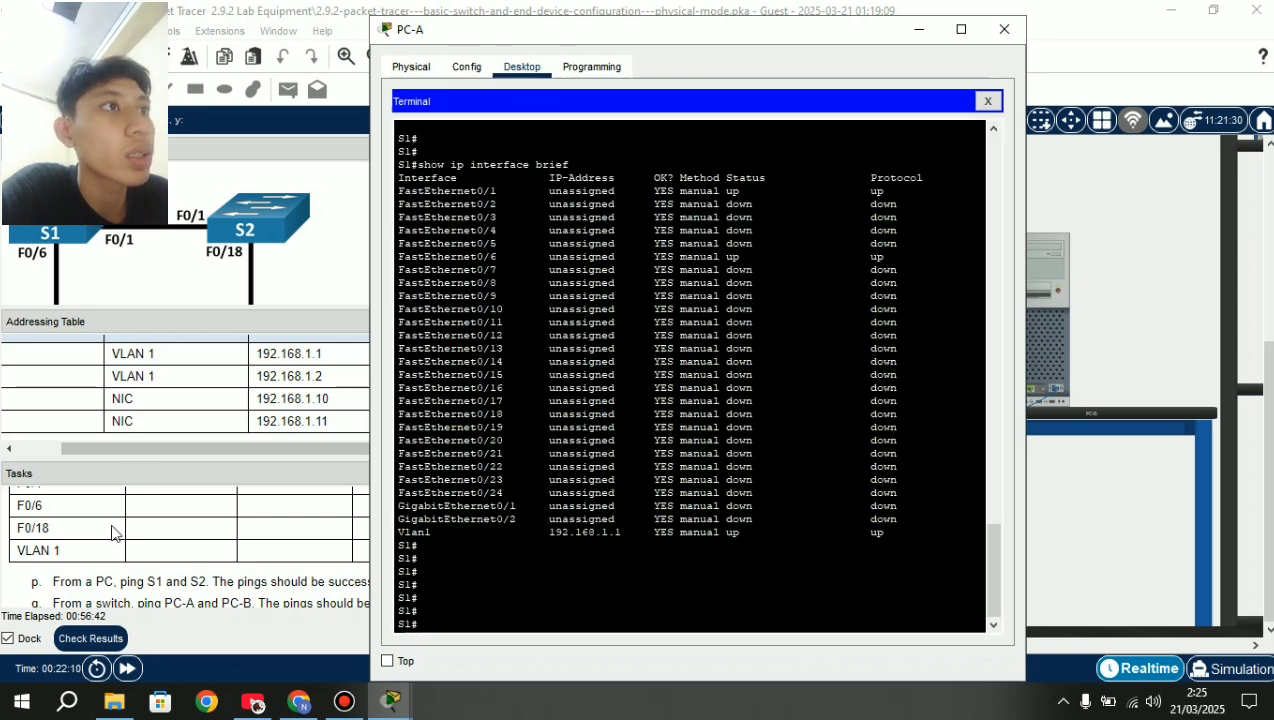
Review S1's show ip interface brief output, then close PC-A to return to the Main Wiring Closet.
scroll(199, 546, "up", 3)
scroll(199, 546, "down", 2)
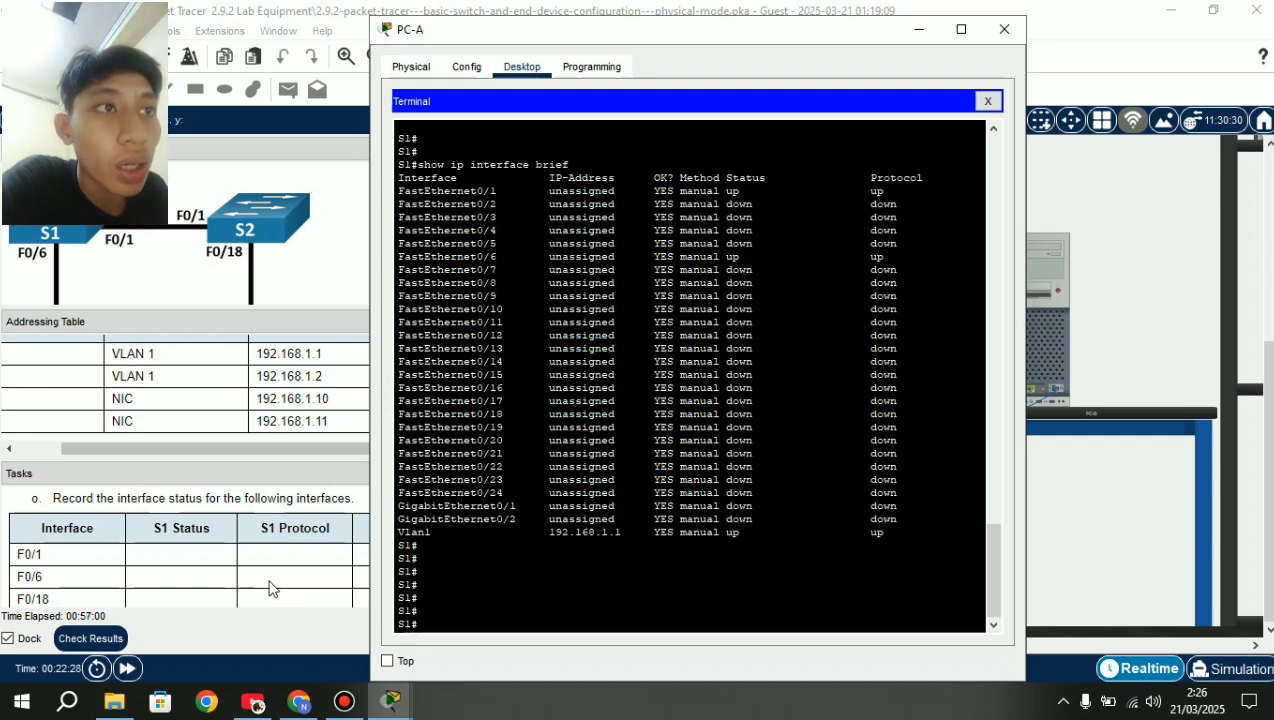
scroll(270, 585, "down", 1)
scroll(270, 588, "down", 1)
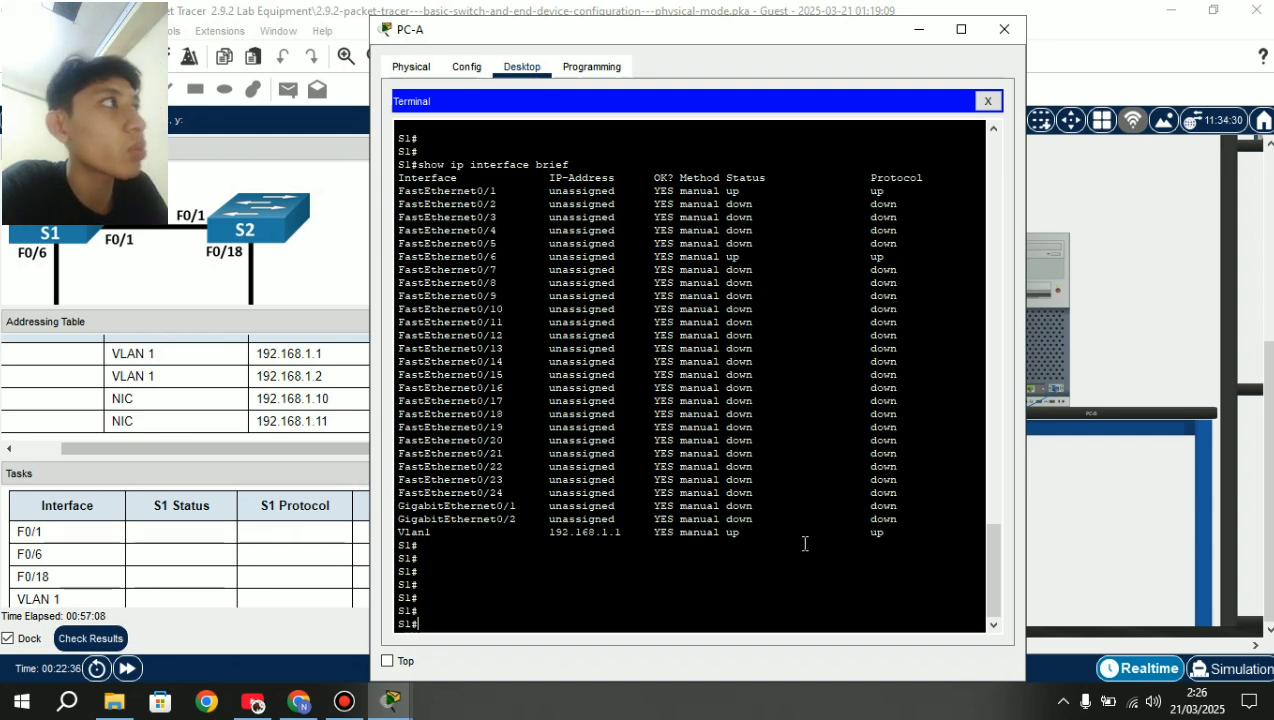
scroll(234, 525, "down", 3)
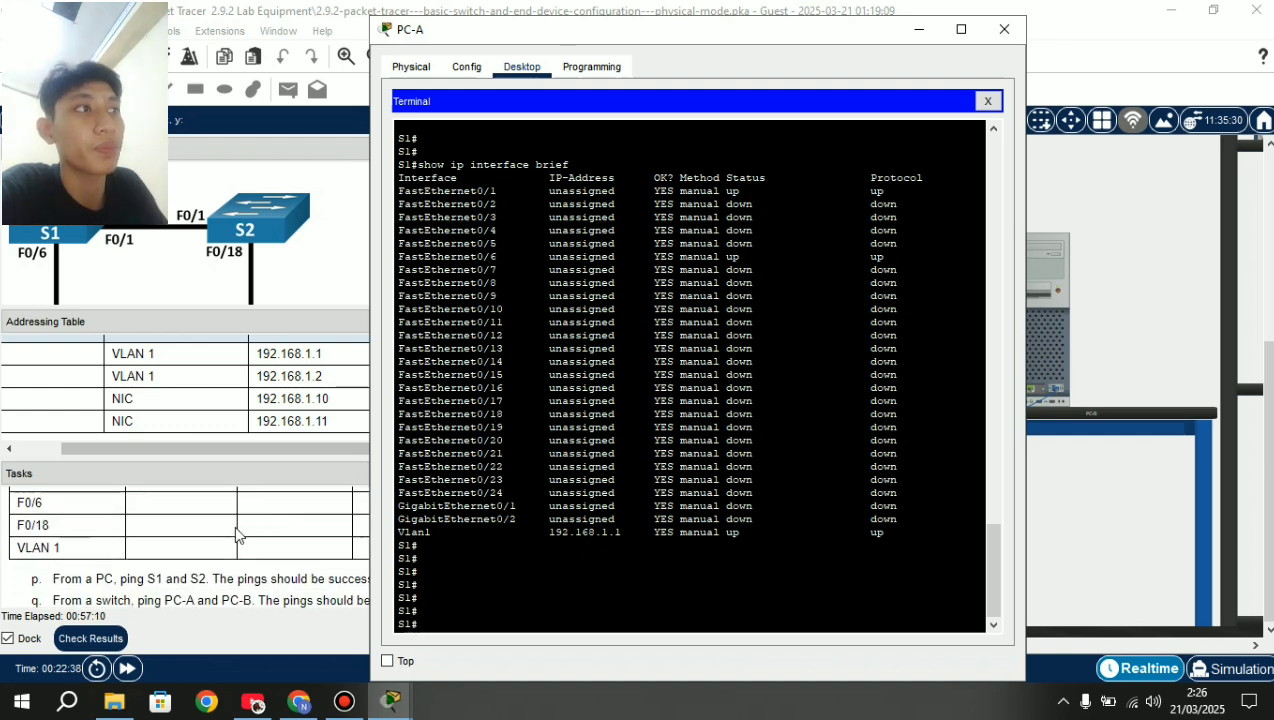
scroll(303, 538, "down", 3)
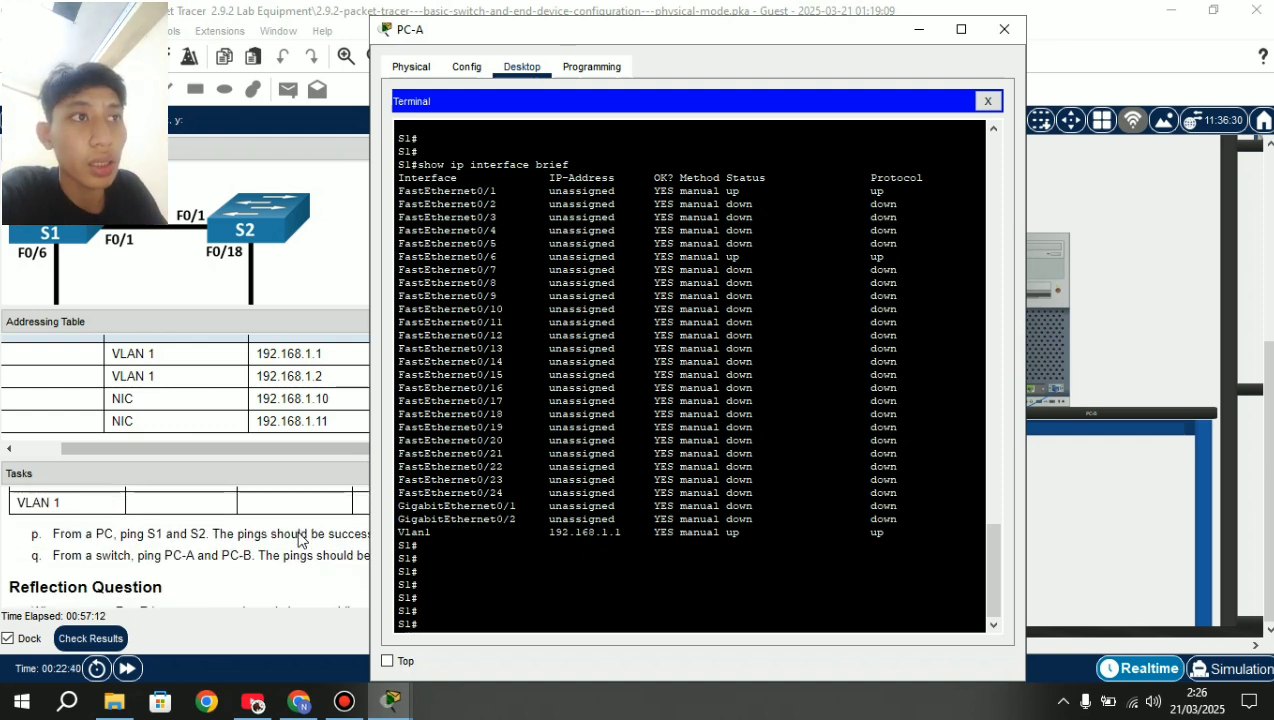
scroll(298, 540, "down", 1)
scroll(298, 540, "up", 2)
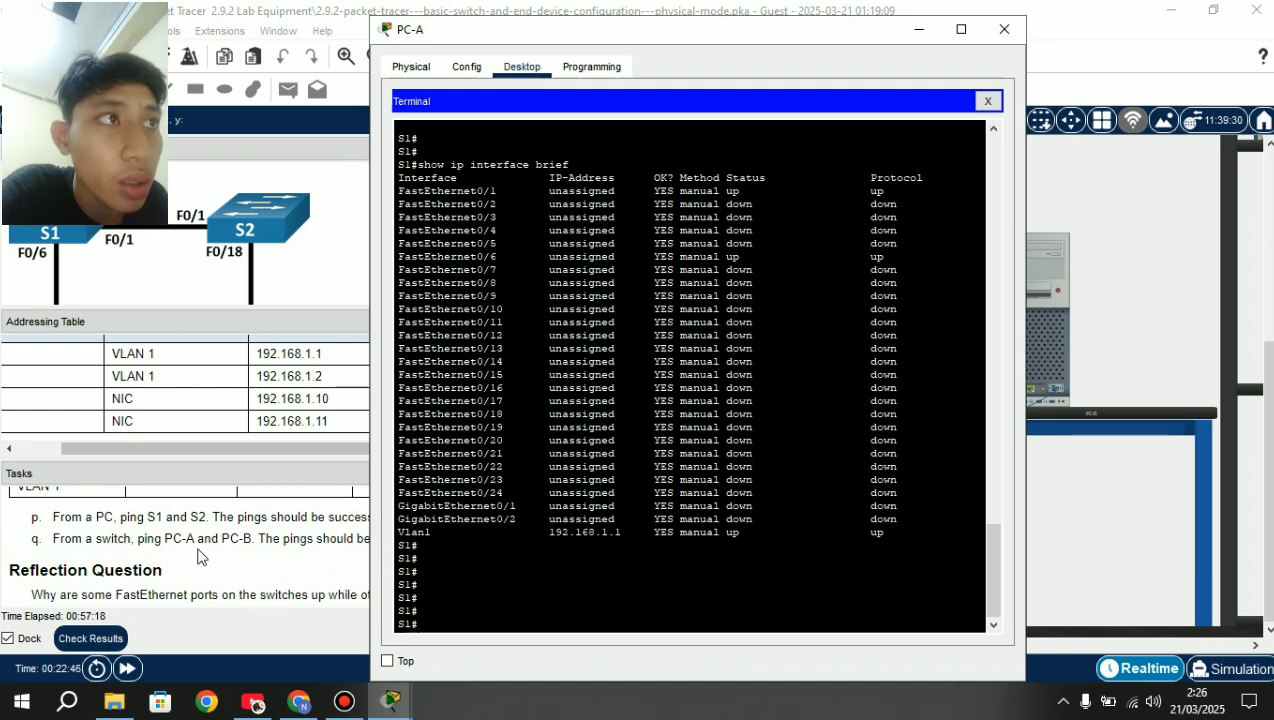
left_click(1004, 29)
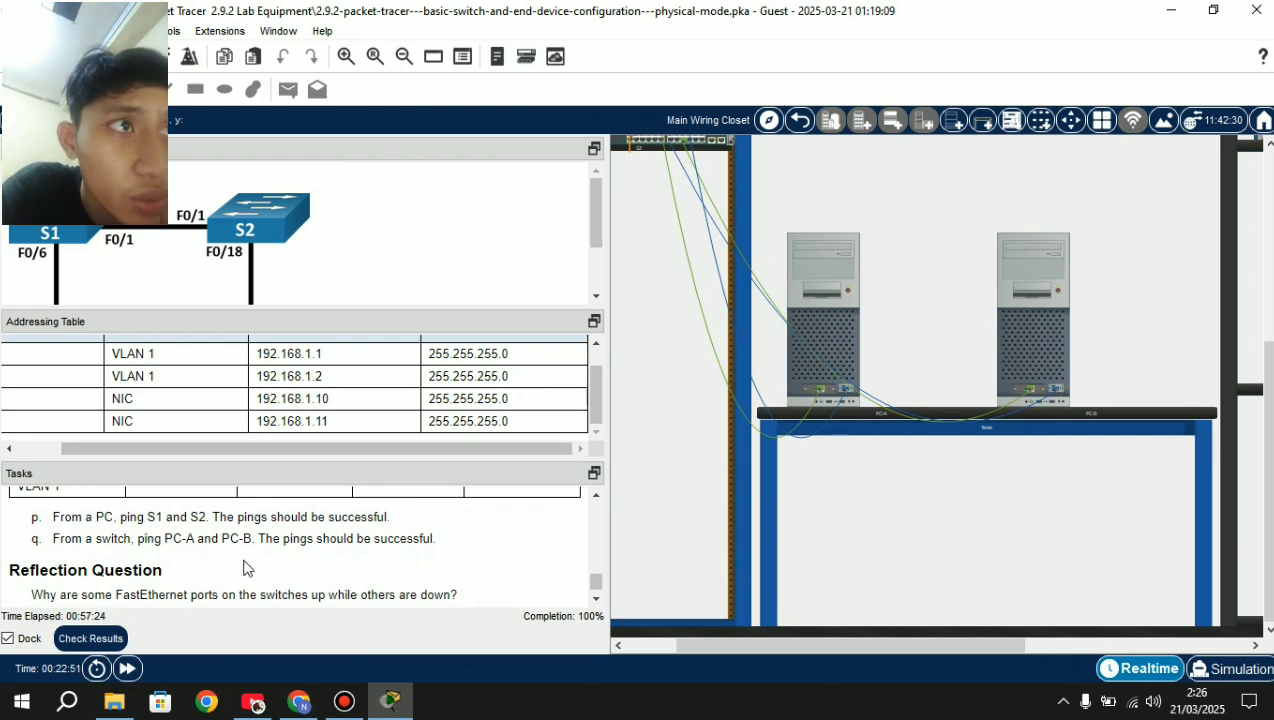
scroll(243, 567, "up", 1)
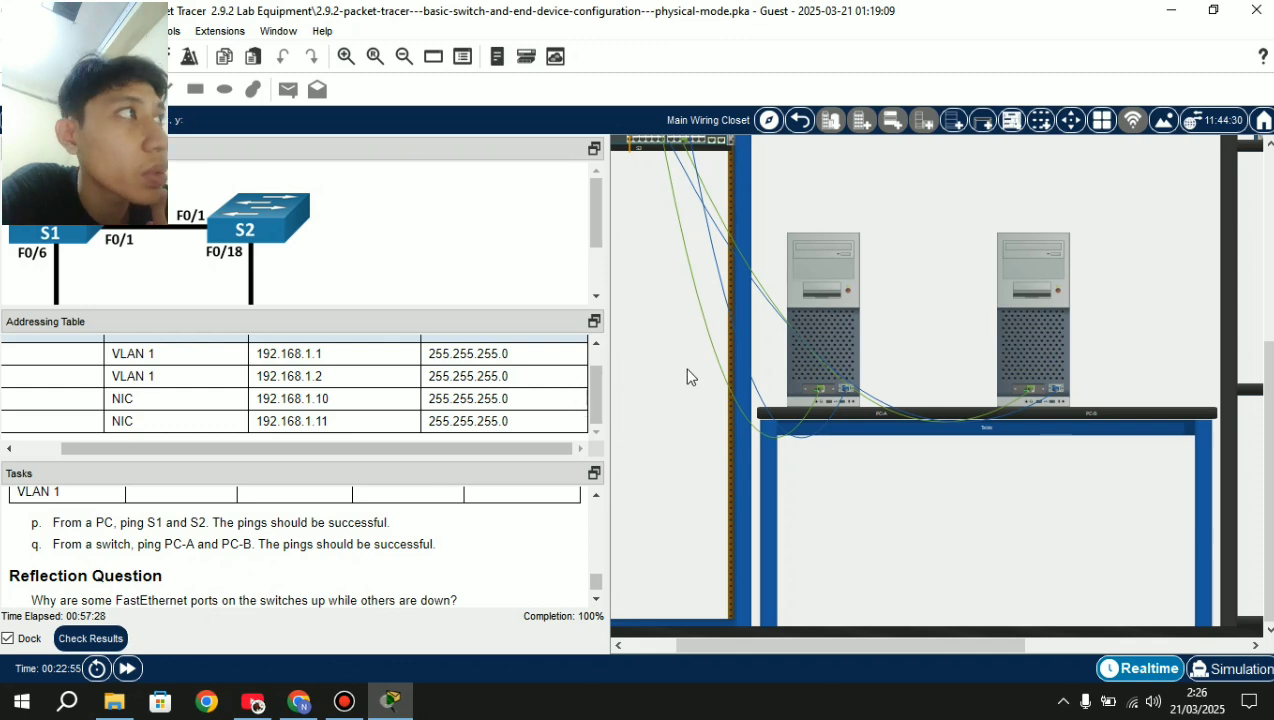
From PC-A's Command Prompt, ping S1 at 192.168.1.1, getting 3 of 4 replies.
mouse_move(845, 333)
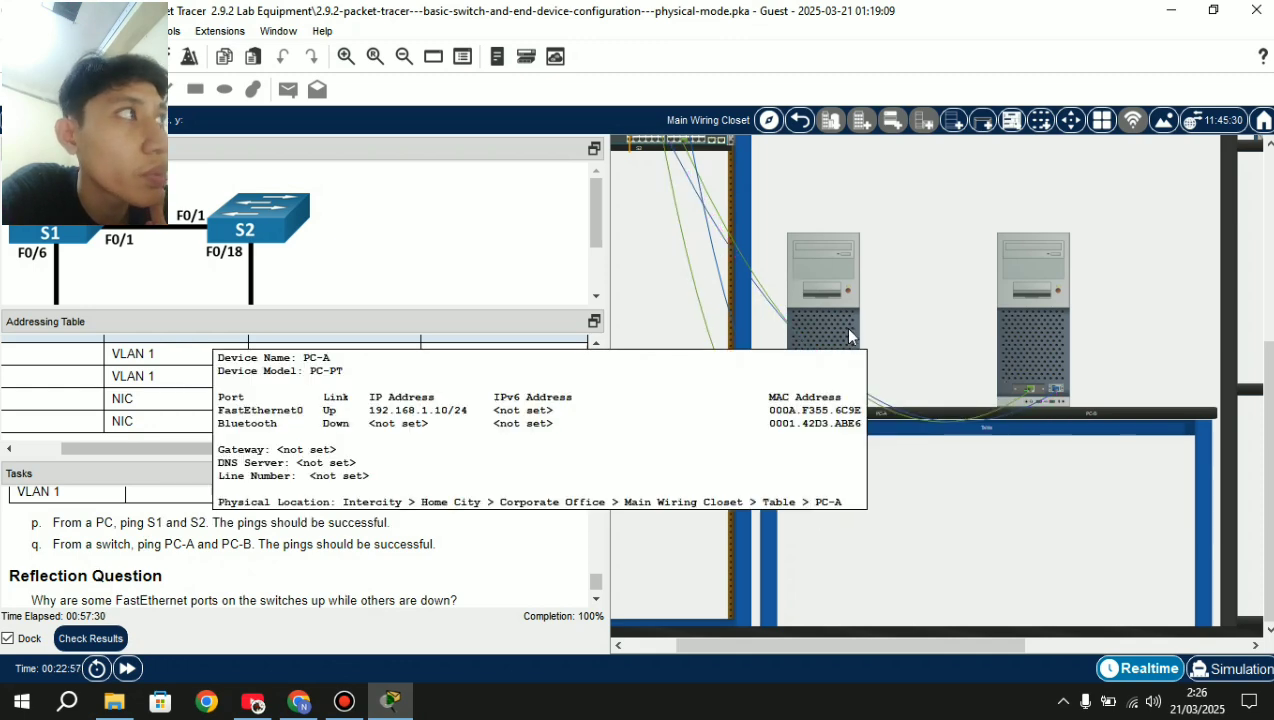
left_click(837, 327)
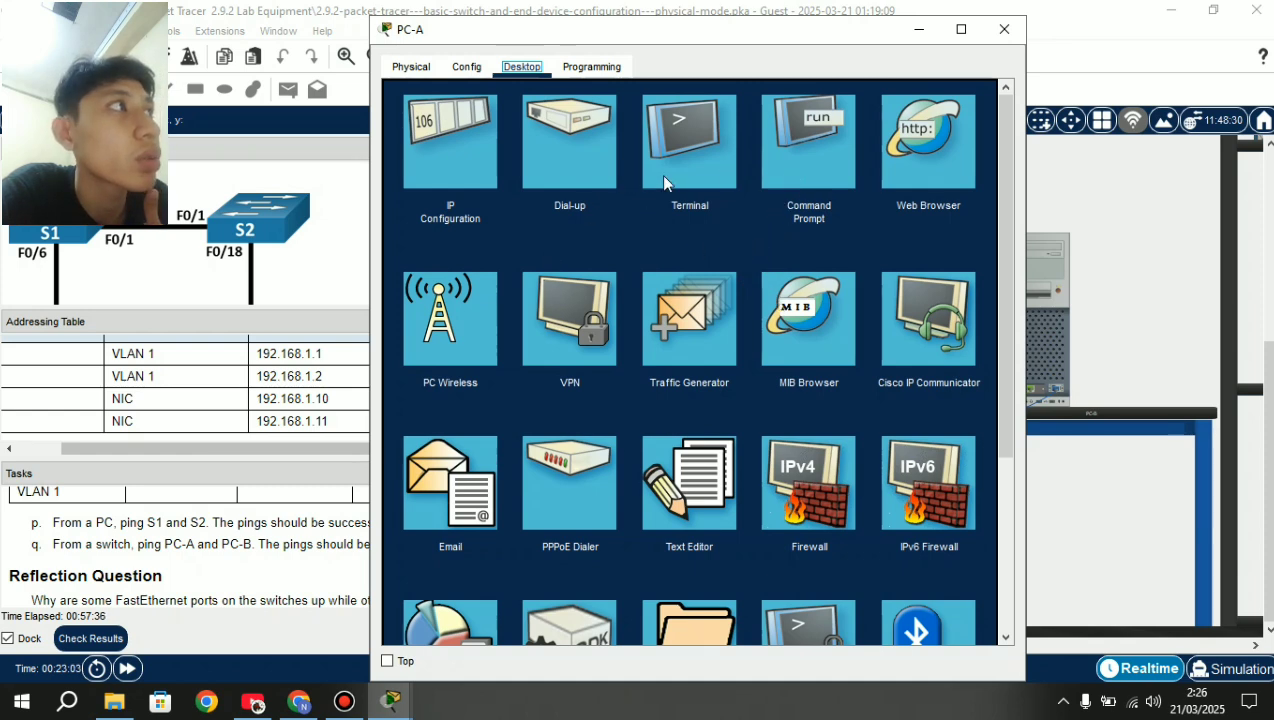
left_click(790, 168)
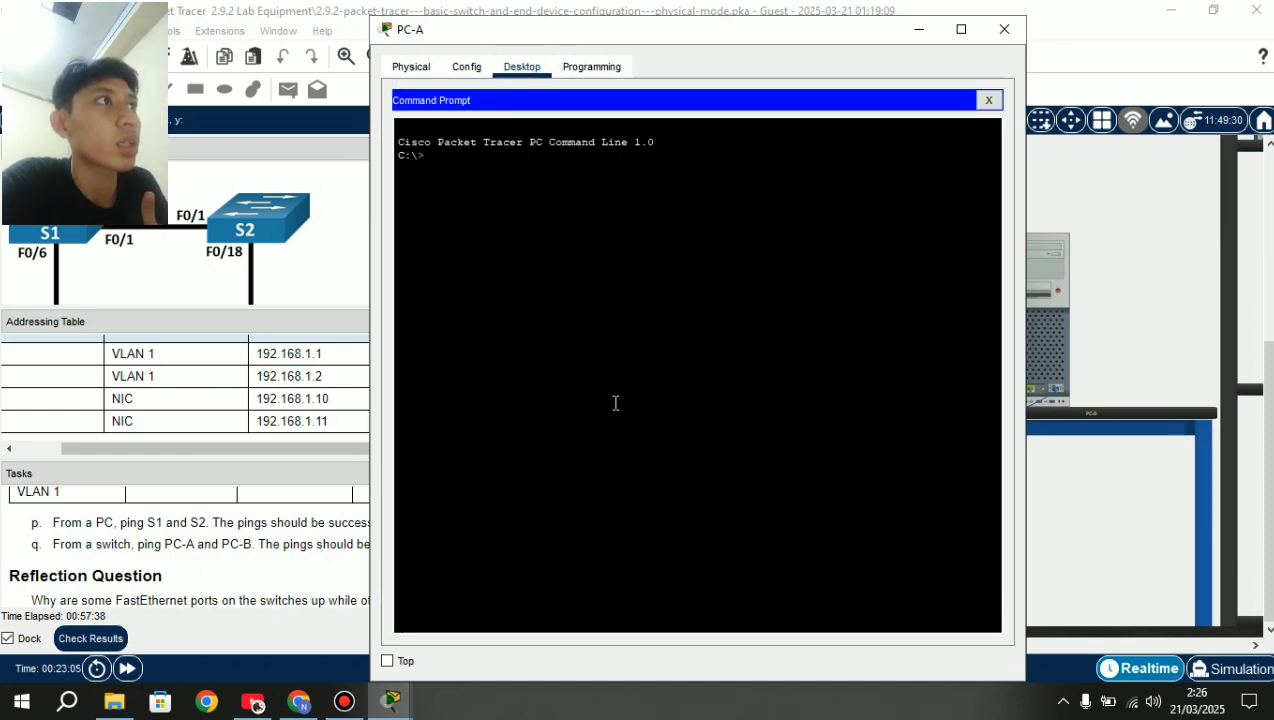
type("p")
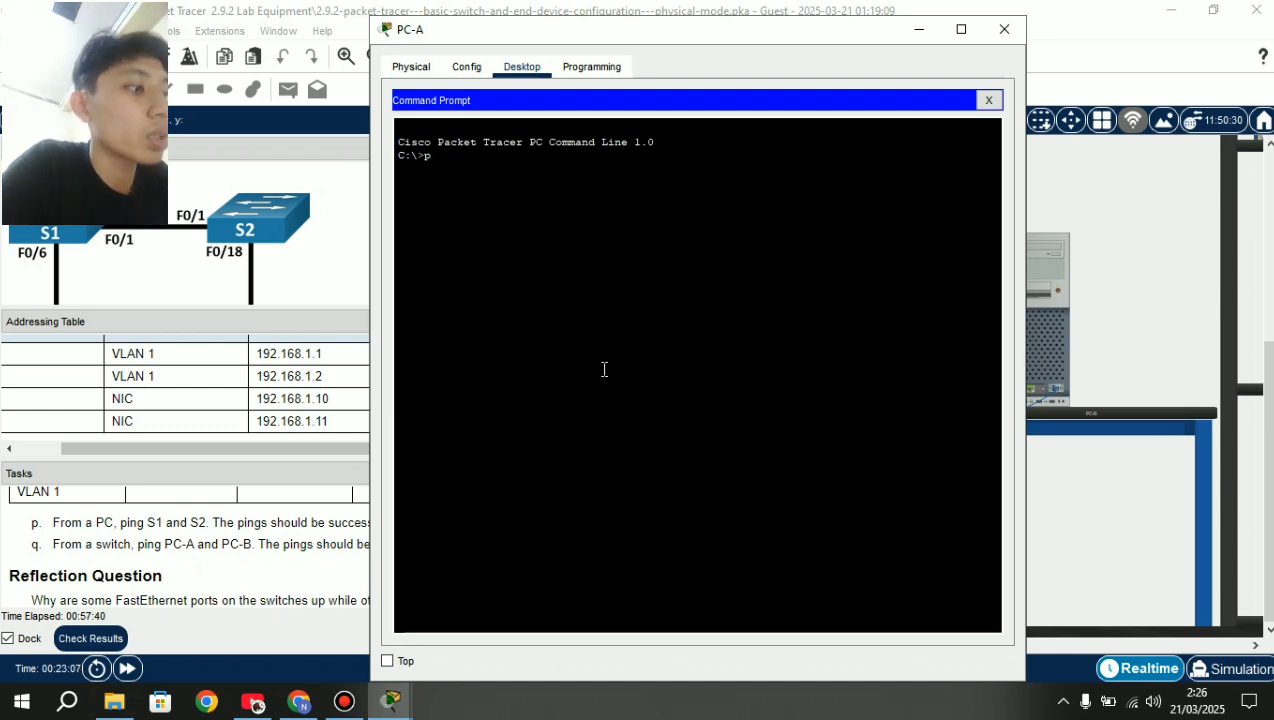
type("ing 1")
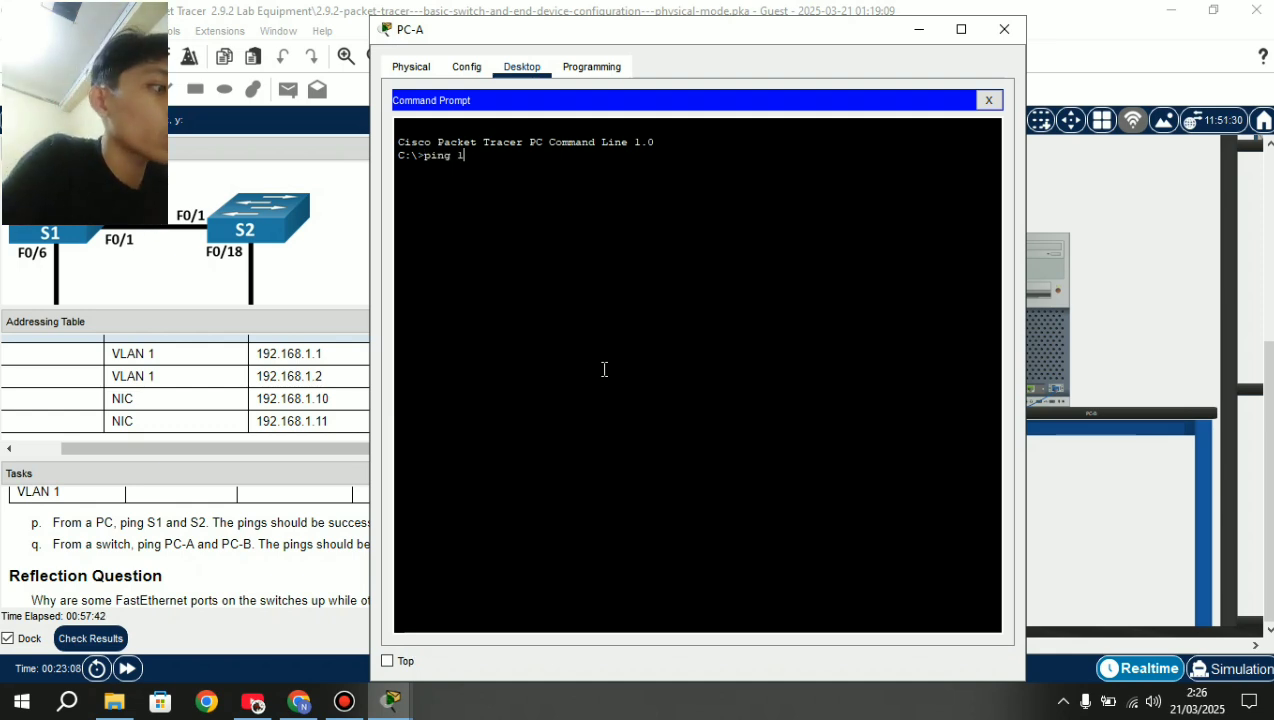
type("92")
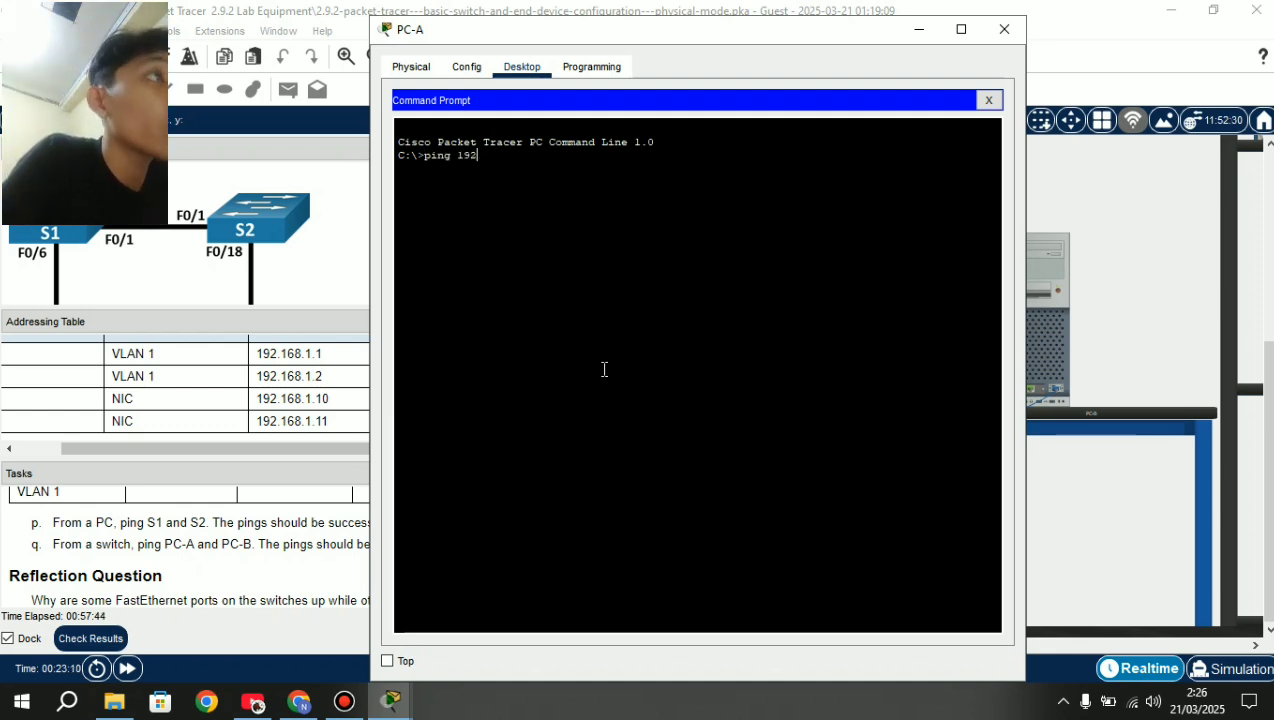
type(".16")
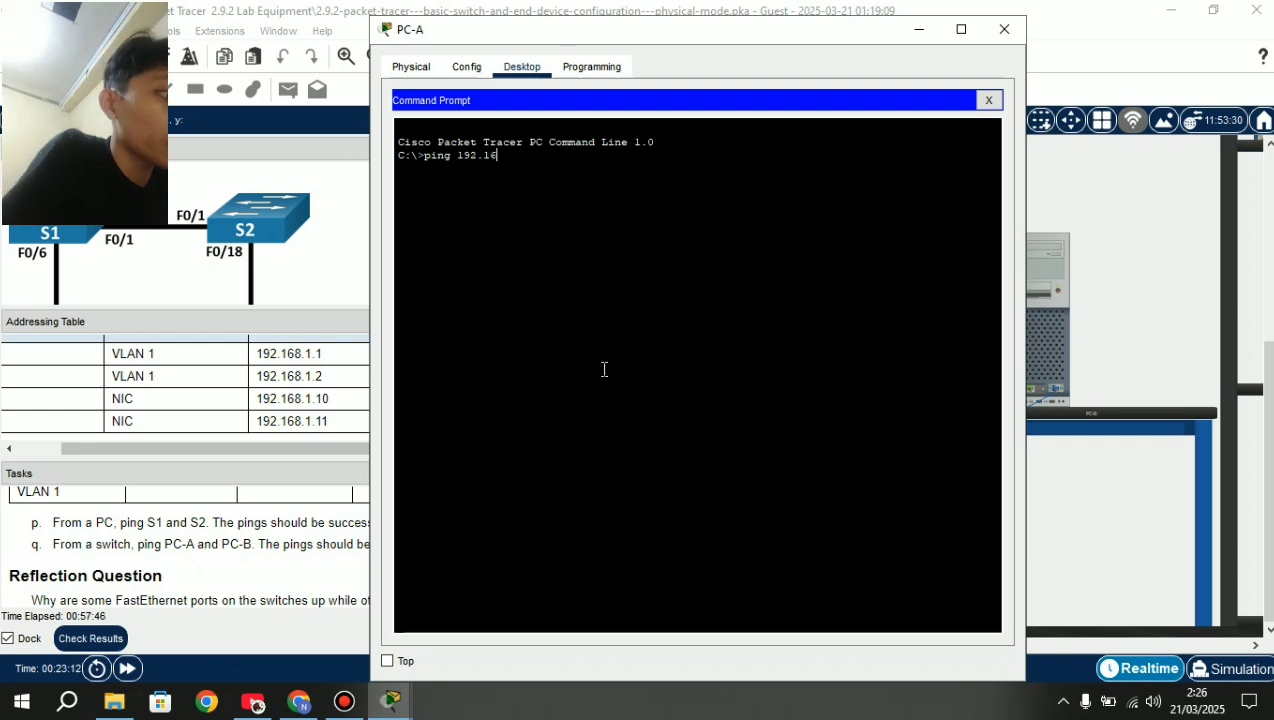
type("8.1.1")
key("Return")
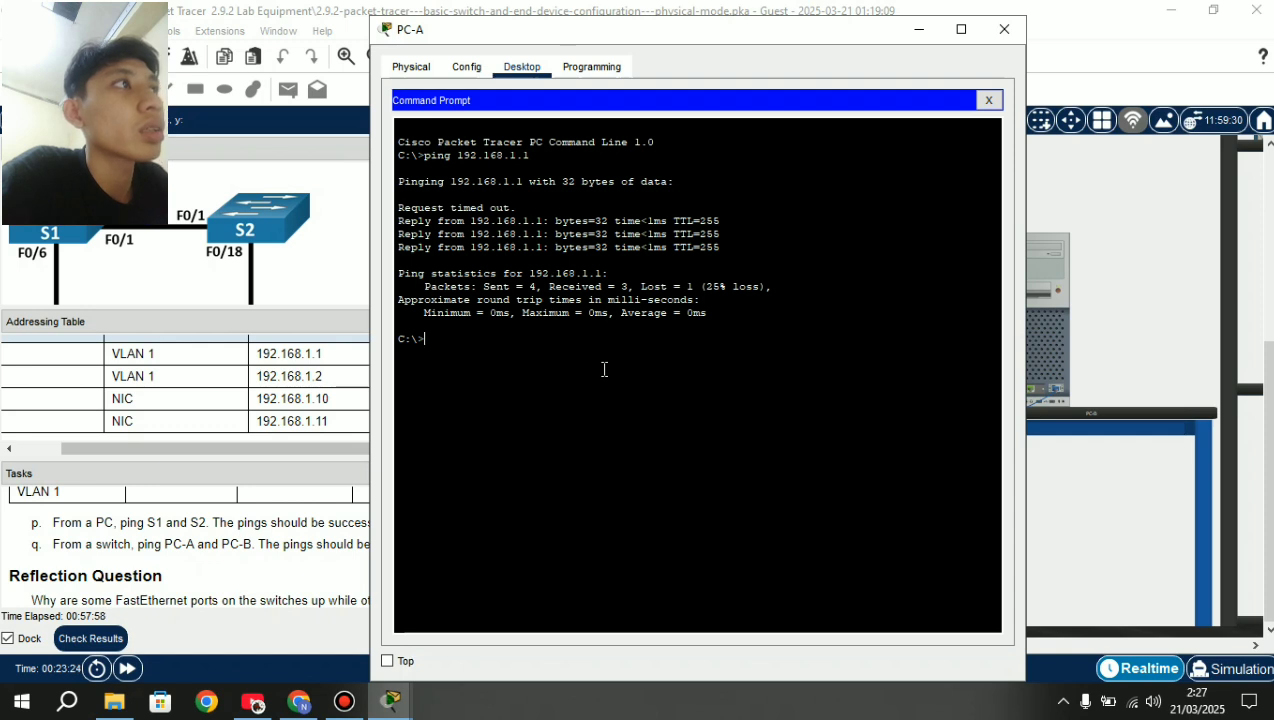
Ping S2 at 192.168.1.2 from PC-A, correcting a mistyped command first.
type("ping")
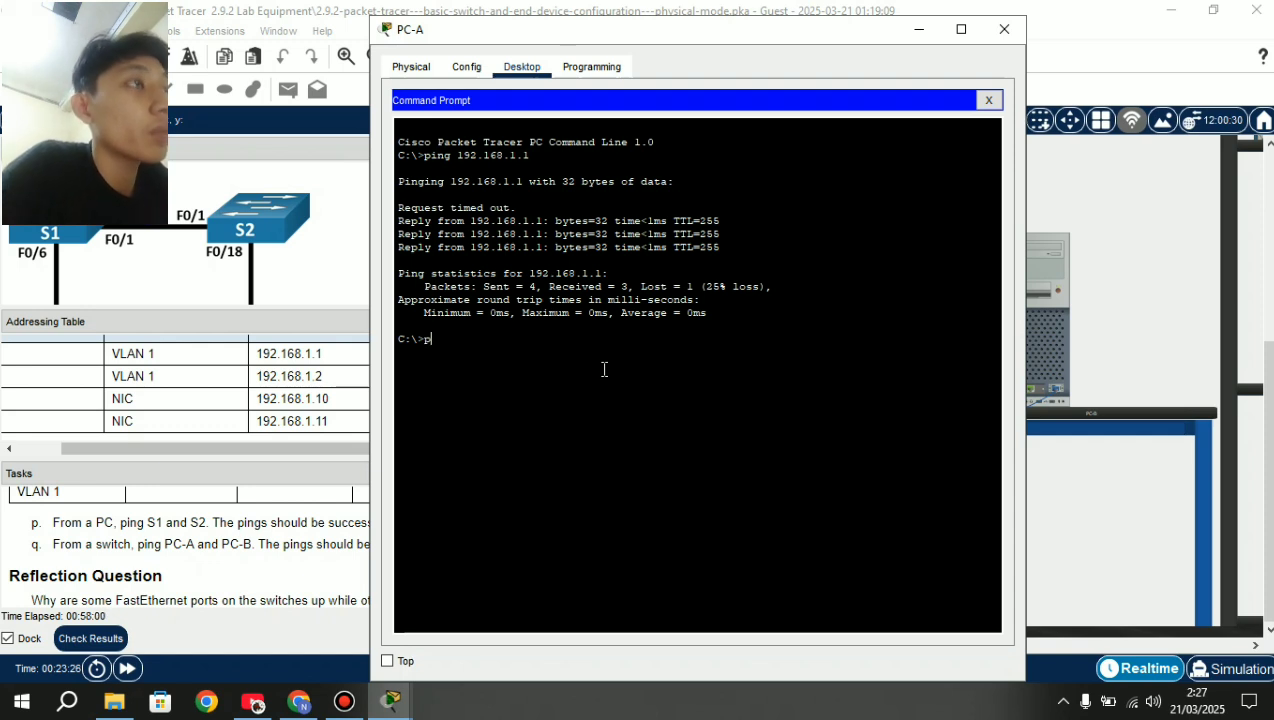
key("BackSpace")
key("BackSpace")
key("BackSpace")
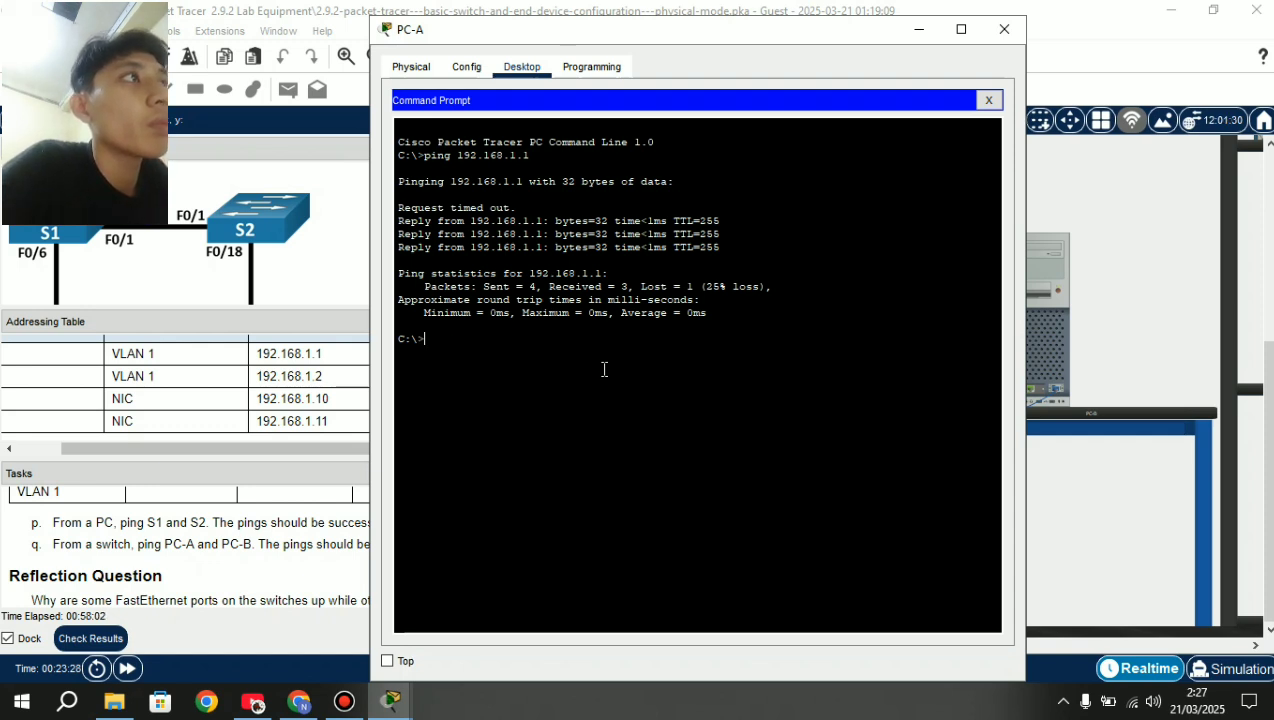
type("ping ")
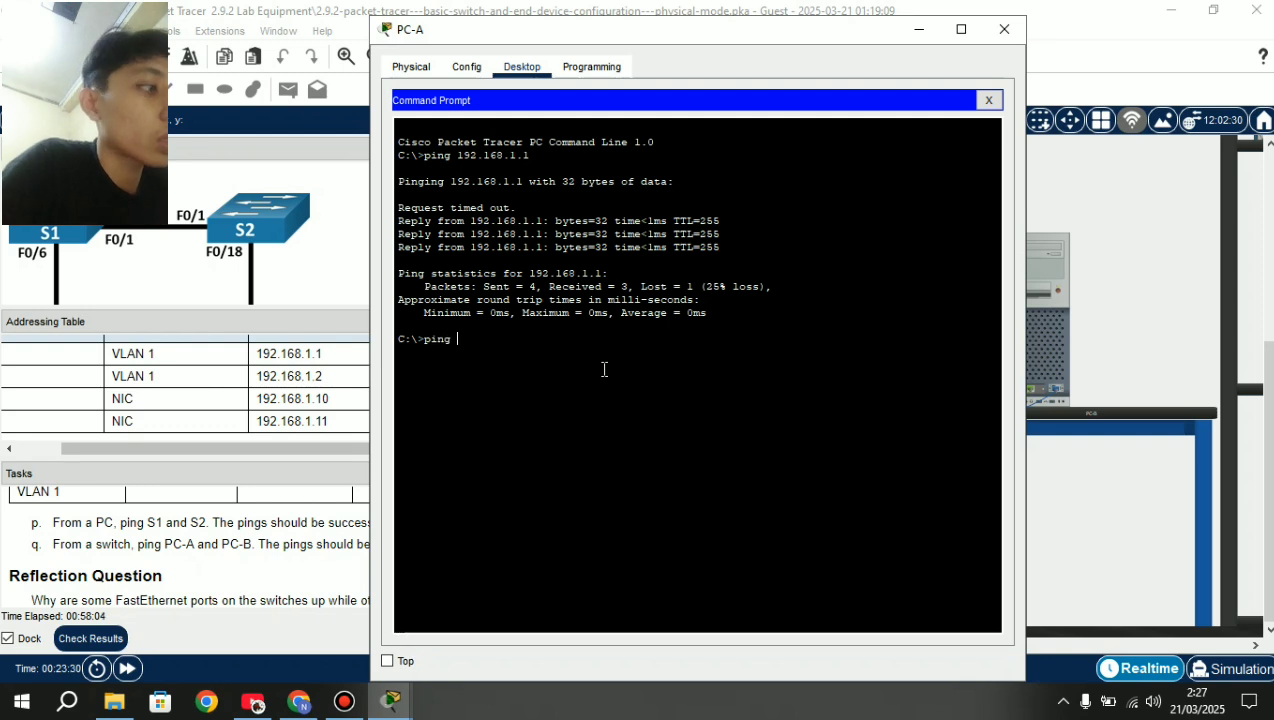
type("192.1")
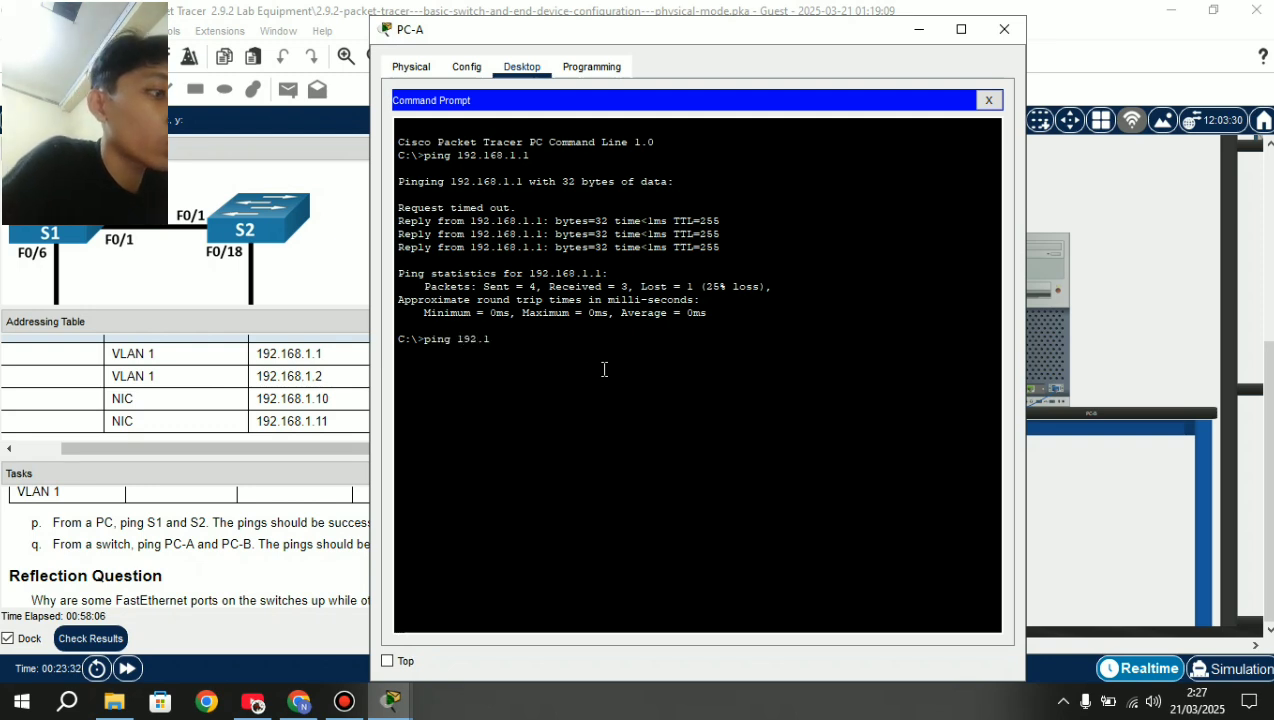
type("68.1.2")
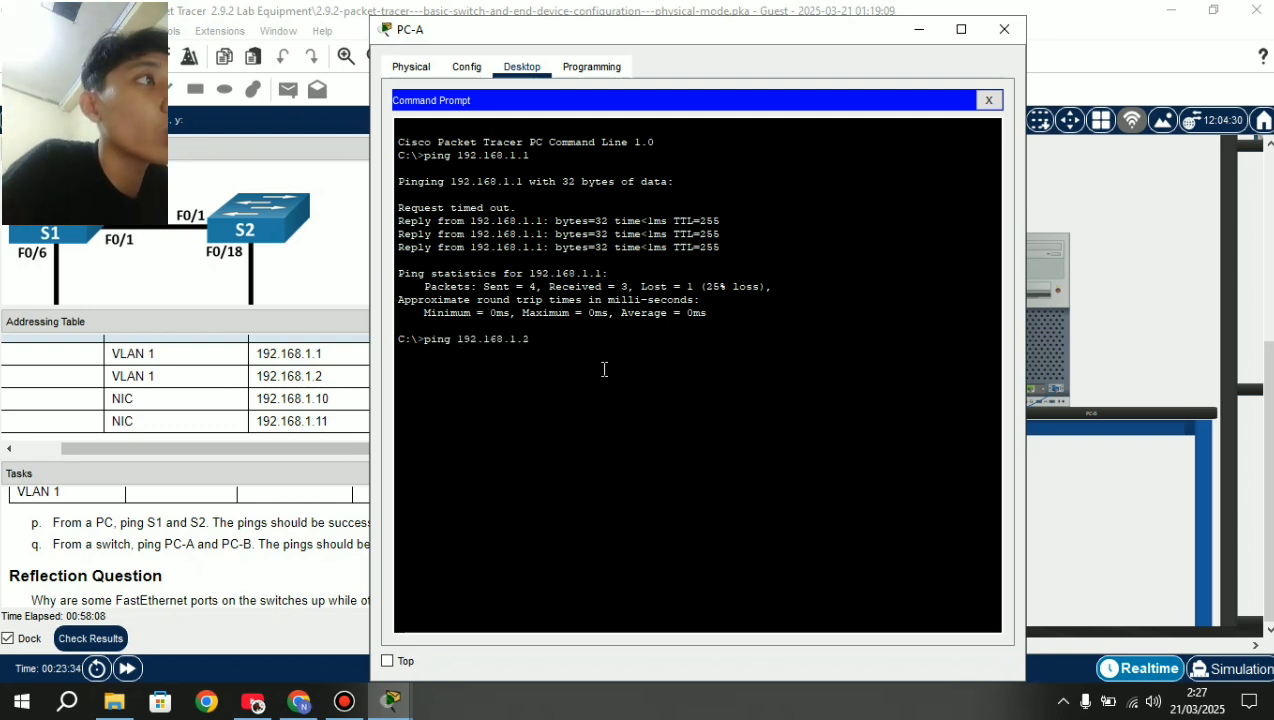
key("Return")
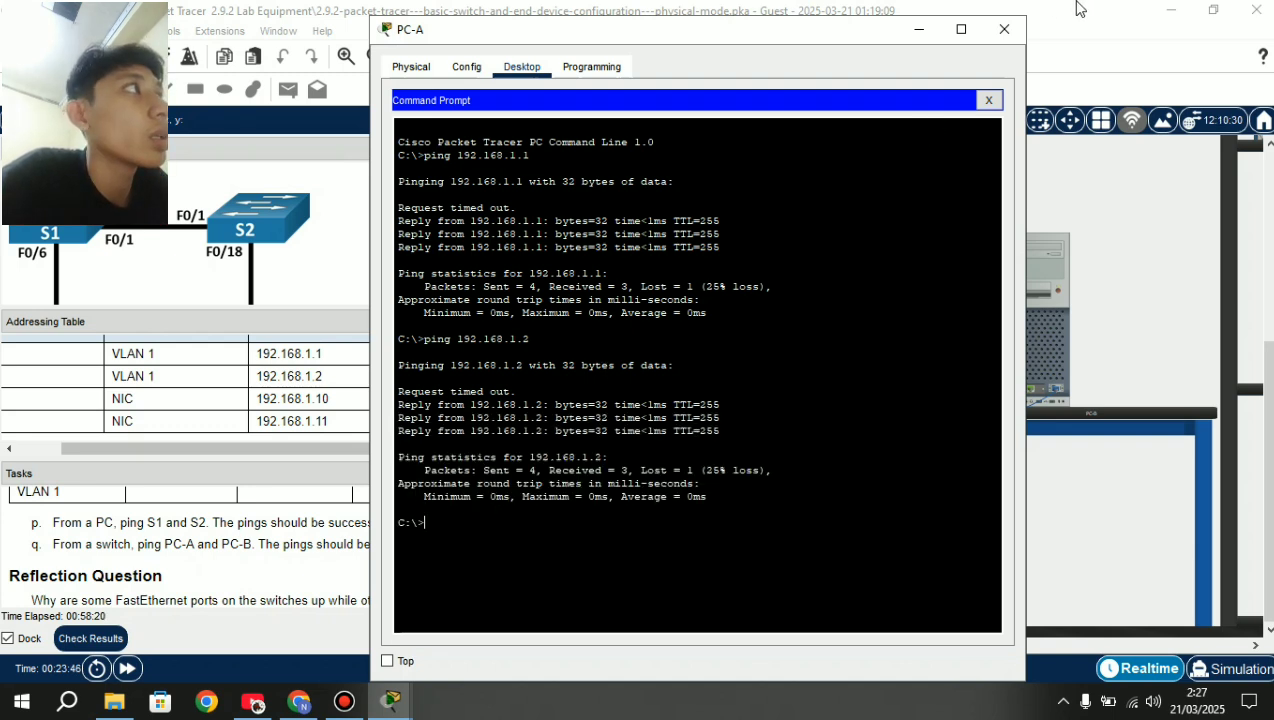
Reopen PC-A's terminal and log into S1's console with the password.
left_click(1005, 29)
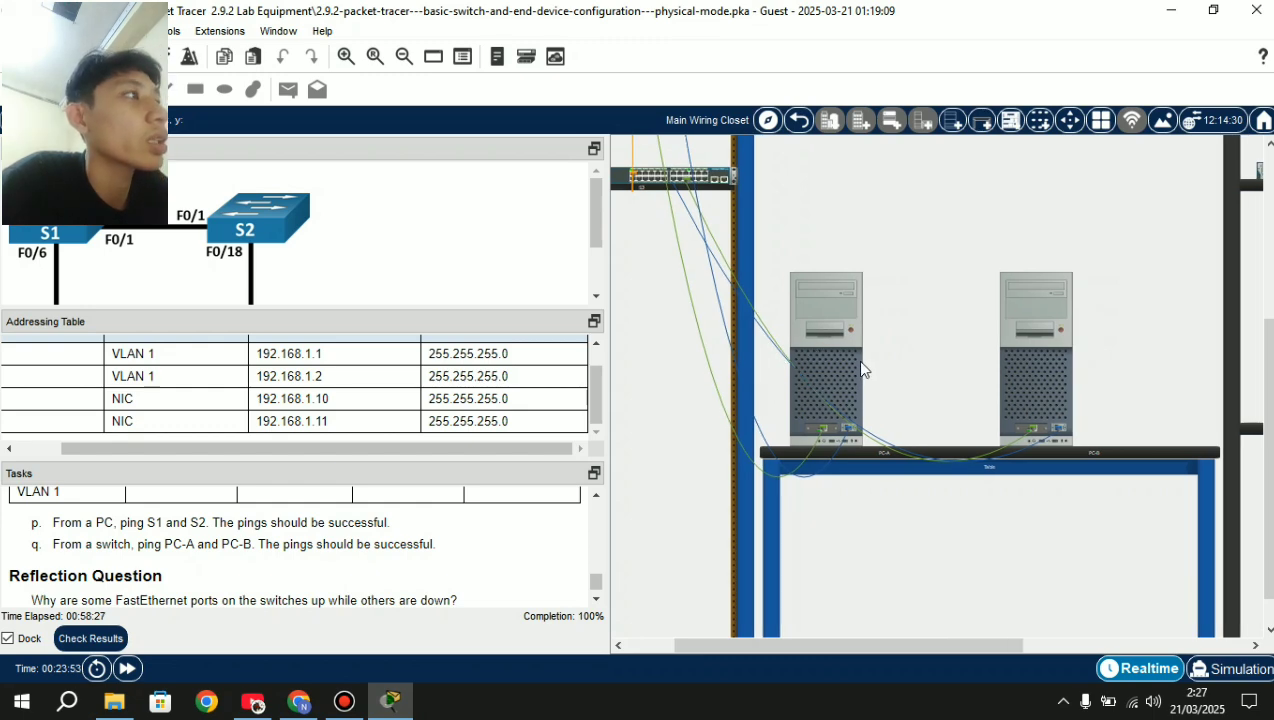
left_click(853, 369)
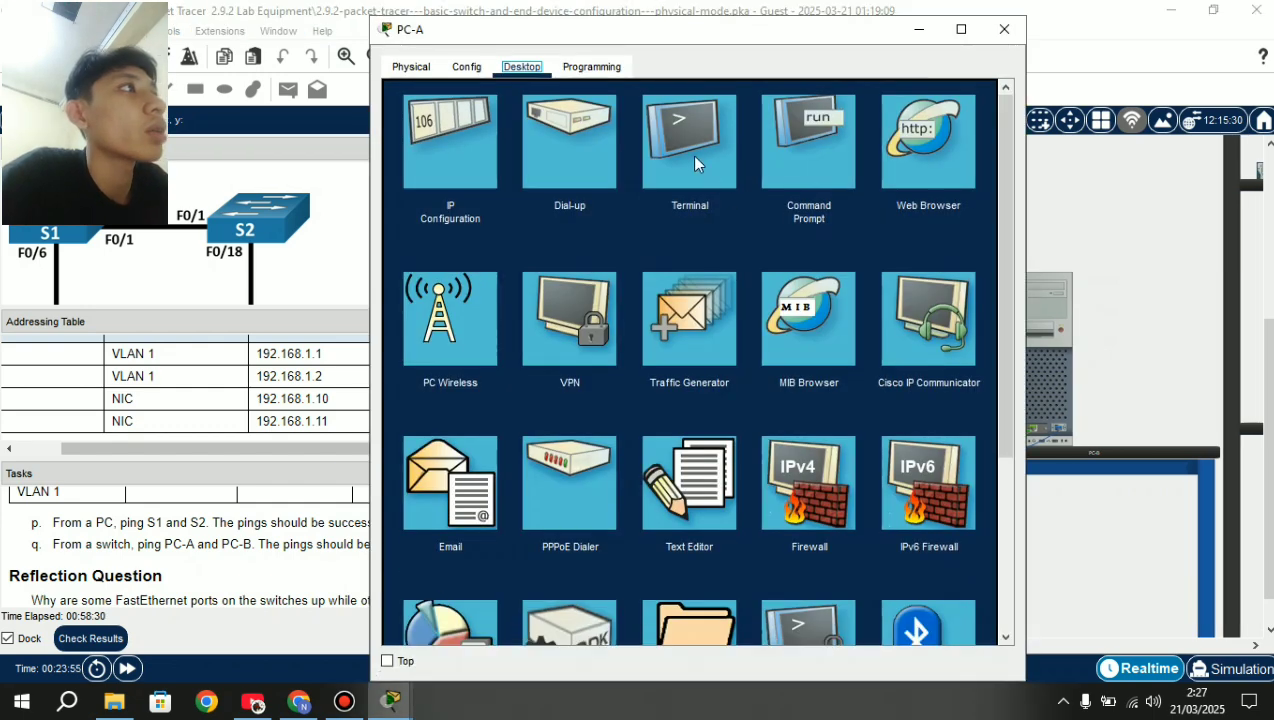
left_click(690, 160)
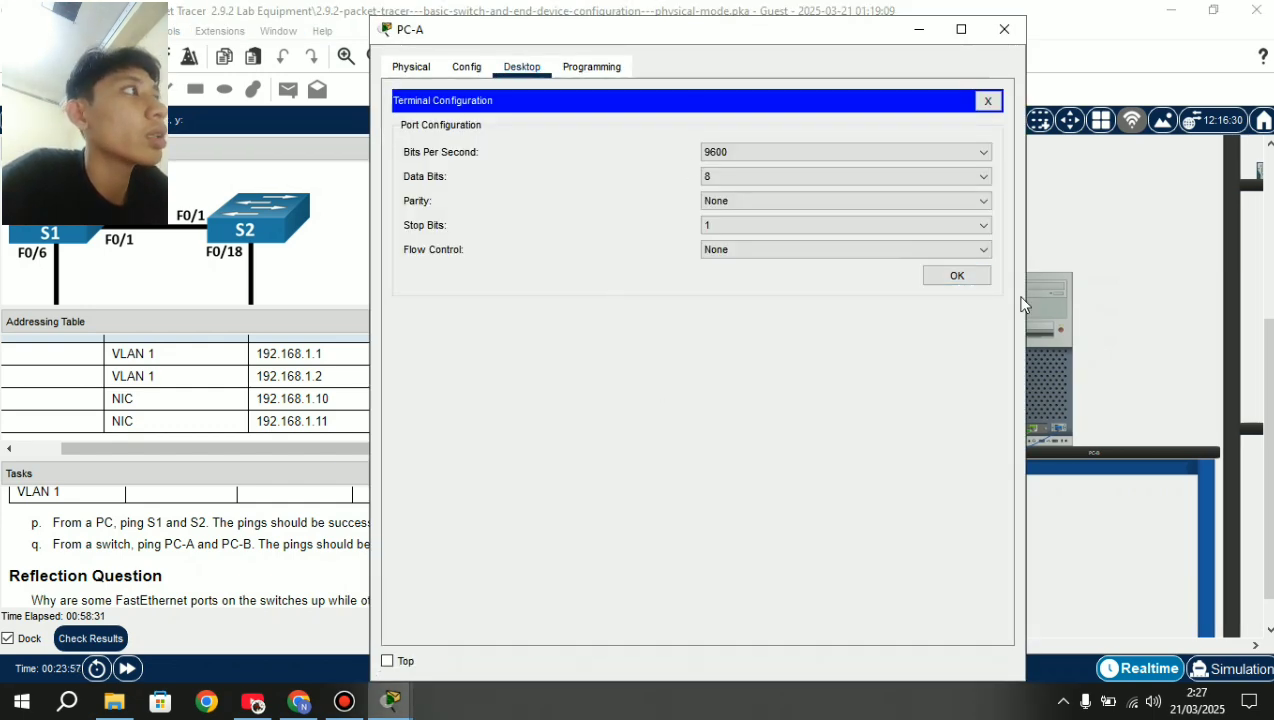
left_click(956, 277)
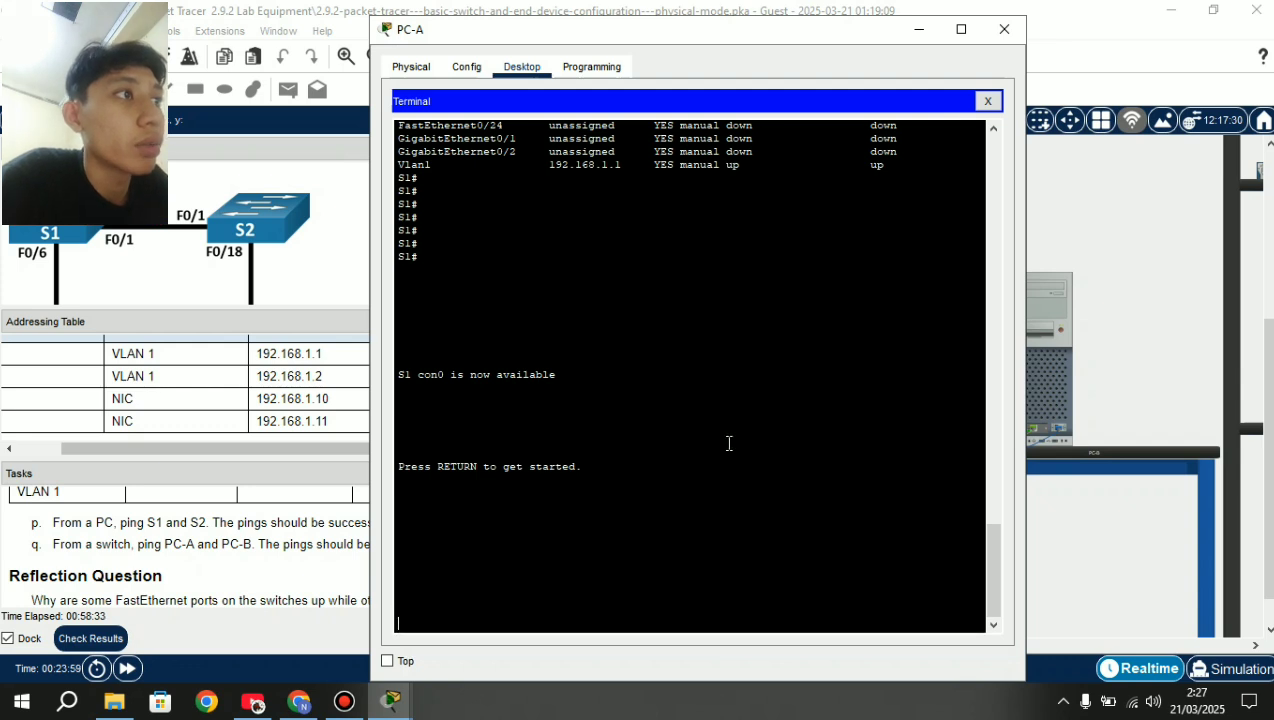
key("Return")
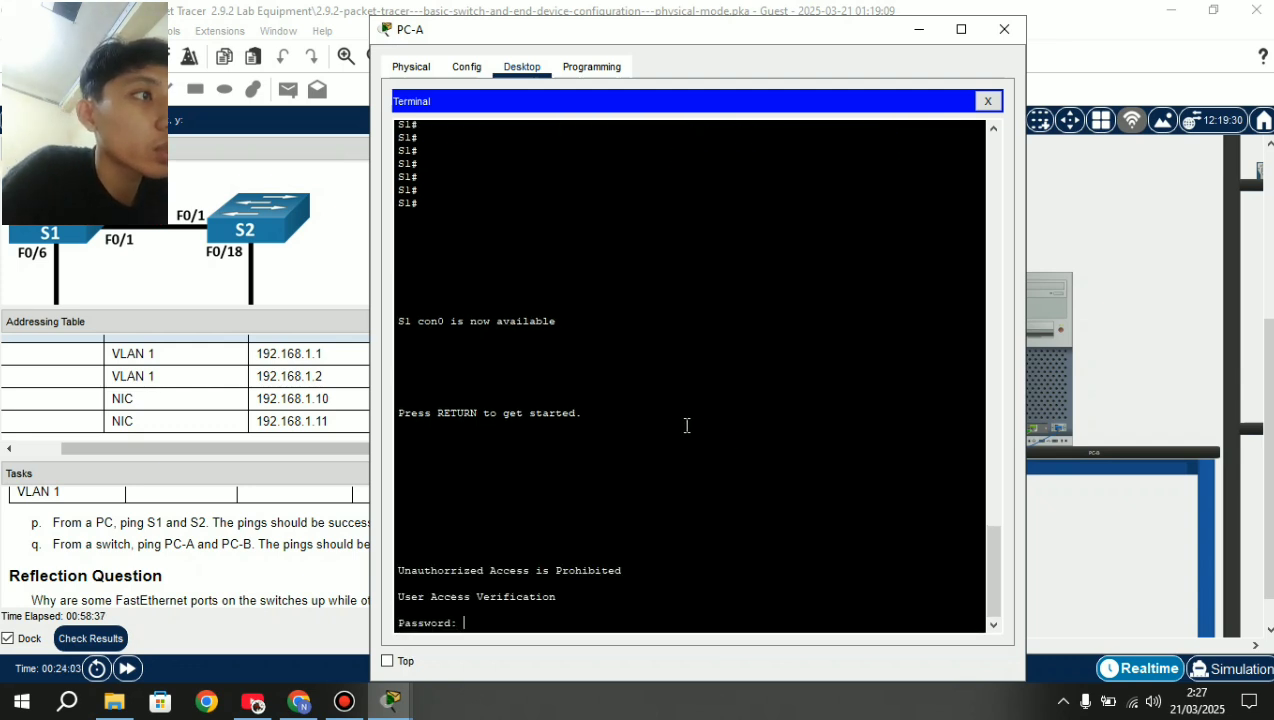
key("Return")
key("Return")
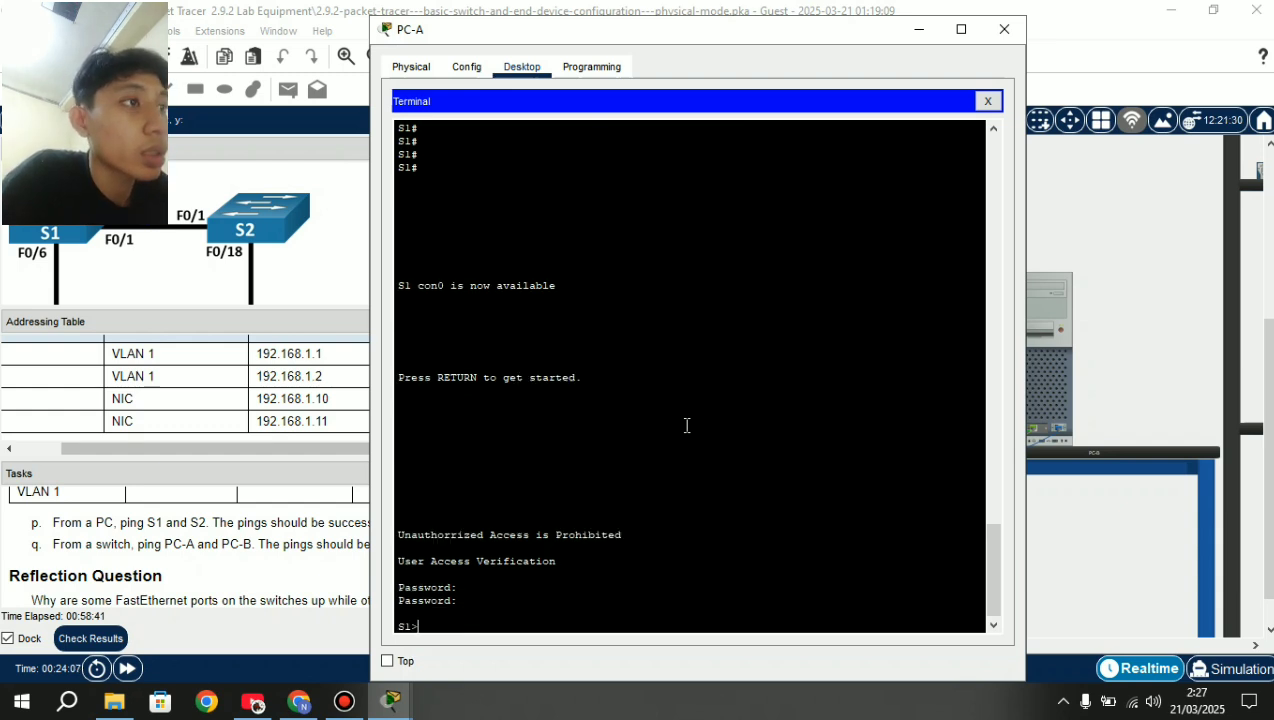
From S1, ping PC-A at 192.168.1.10 and PC-B at 192.168.1.11, then close PC-A.
type("ping")
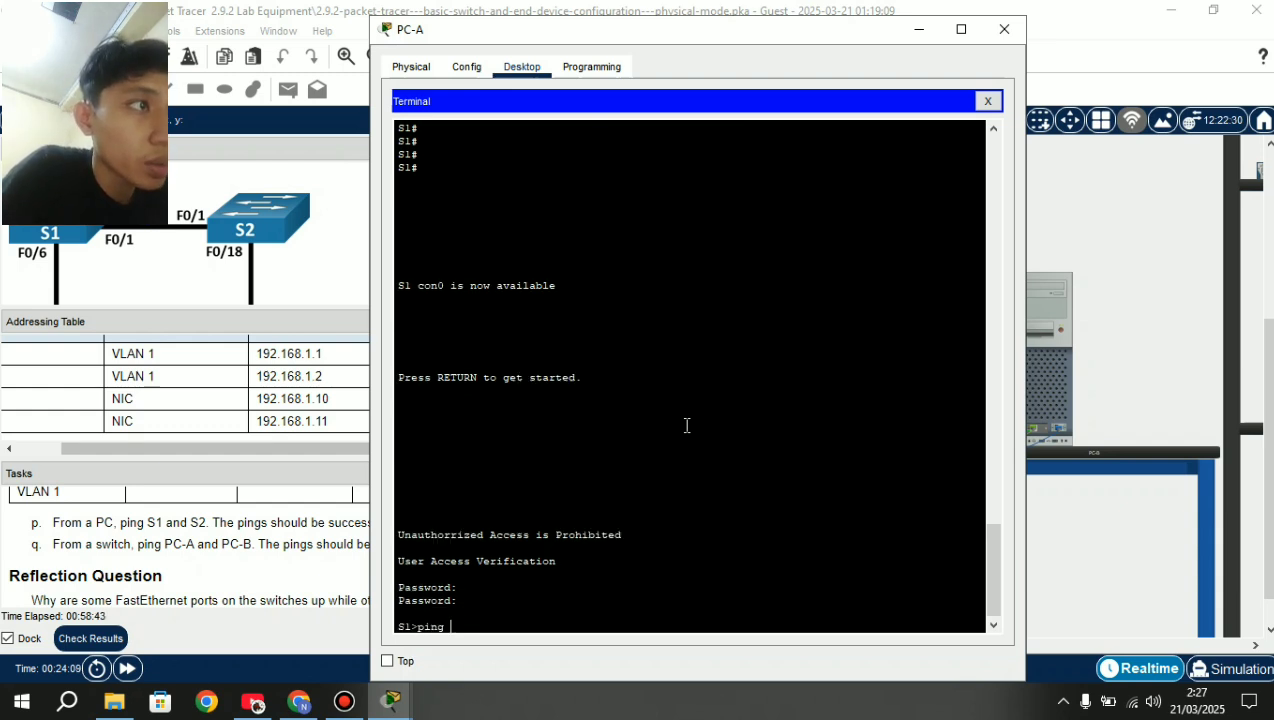
type(" 19")
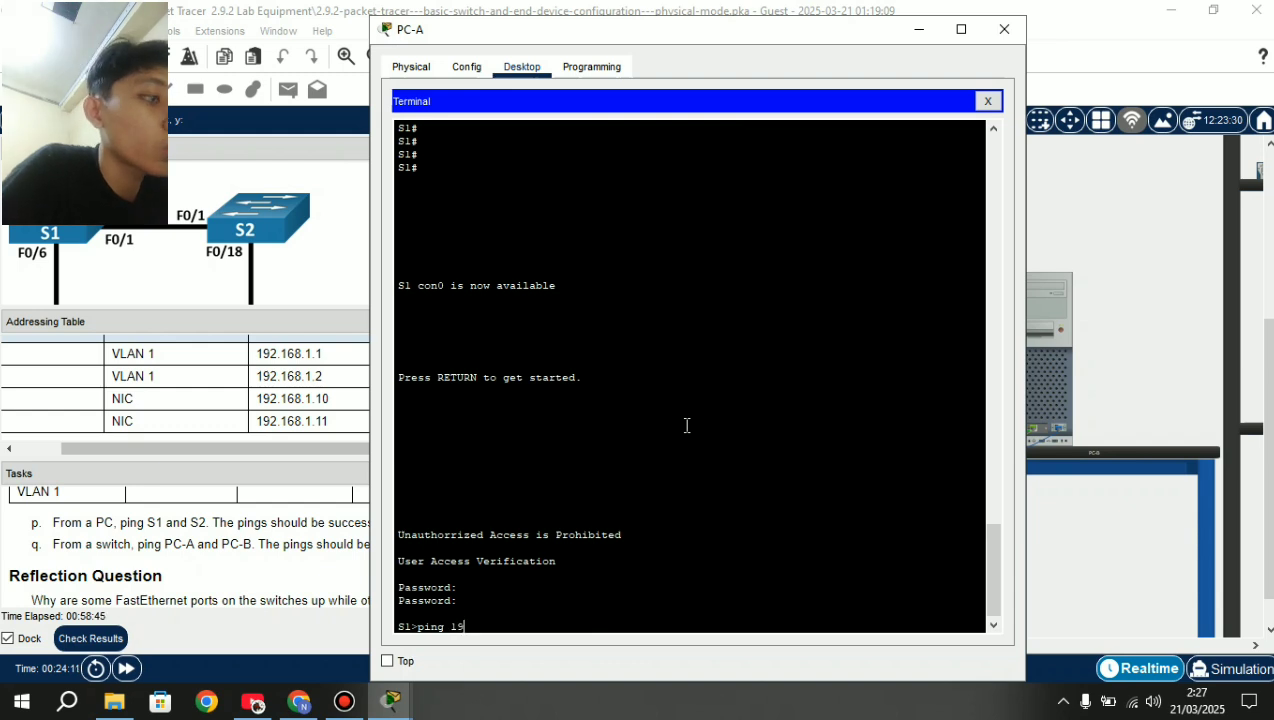
type("2.168.1")
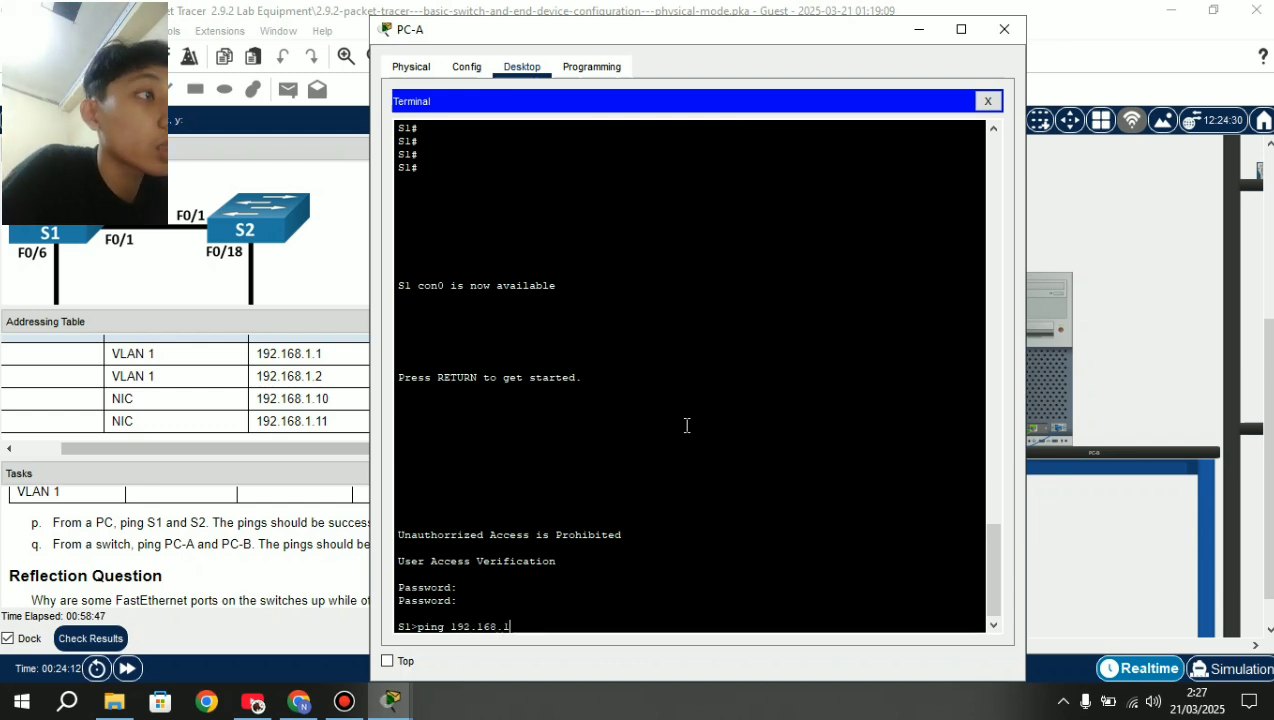
type(".10")
key("Return")
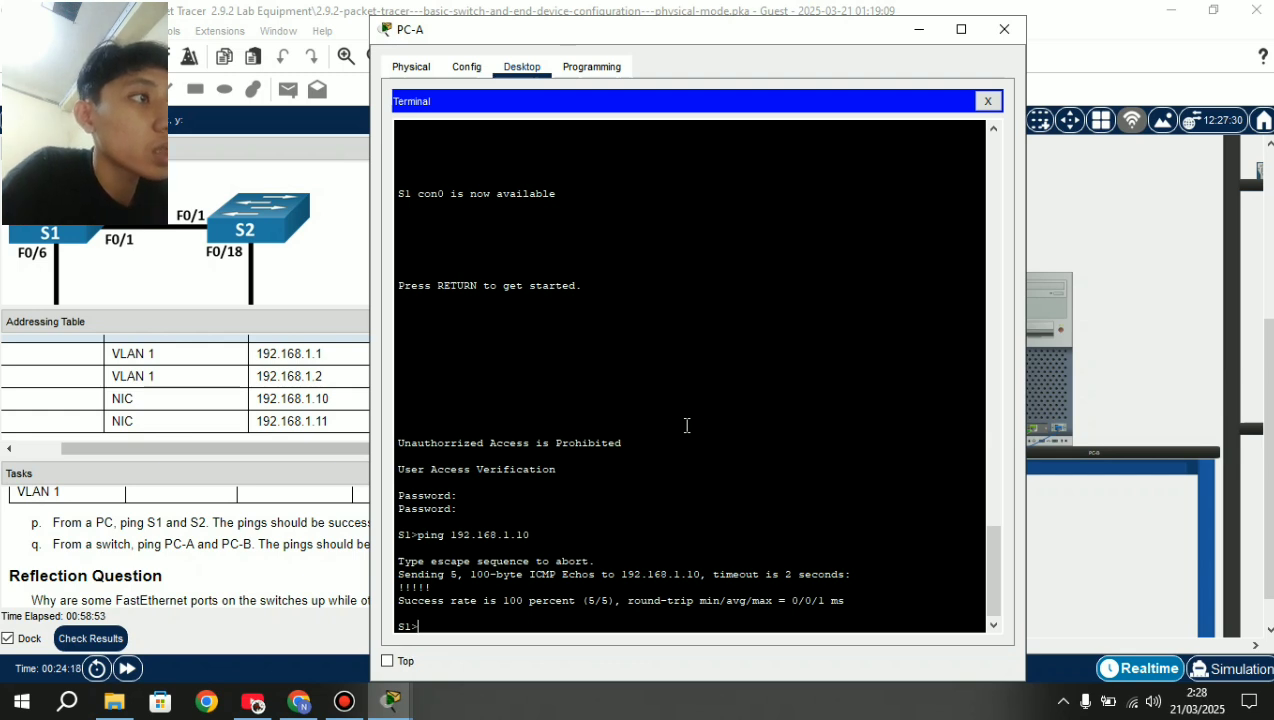
key("Up")
key("BackSpace")
type("192.168.1.11")
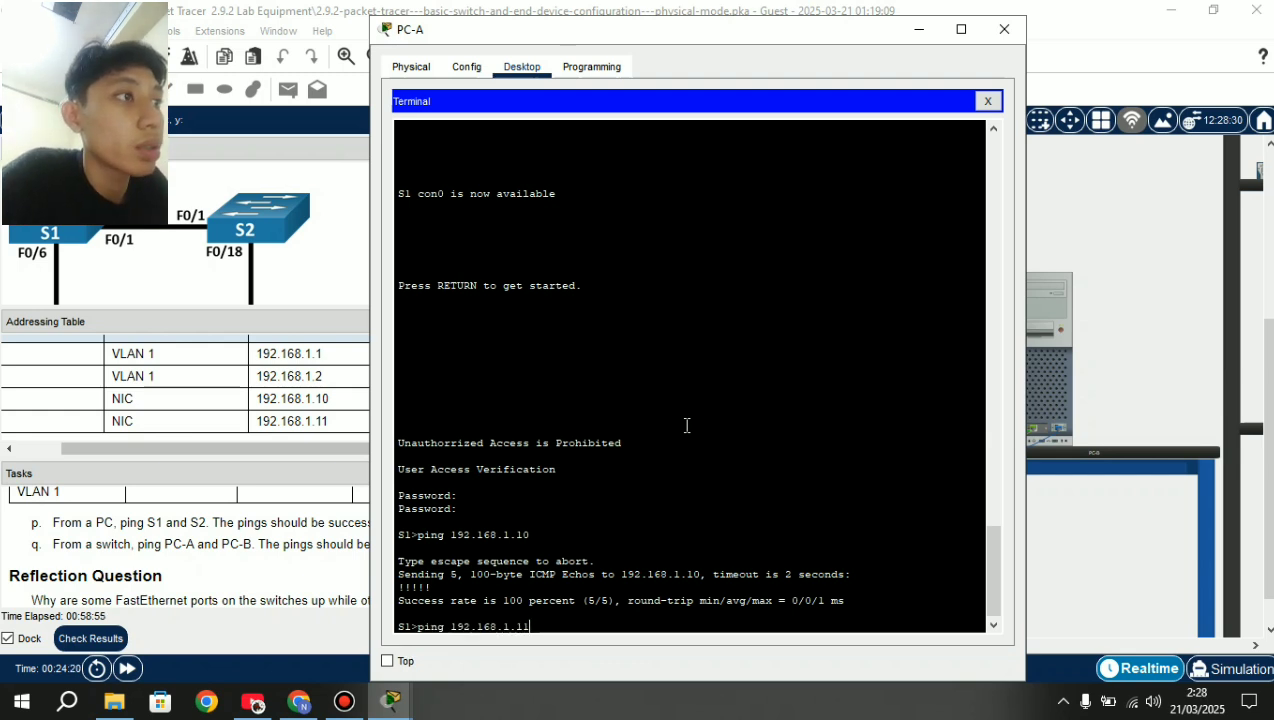
key("Return")
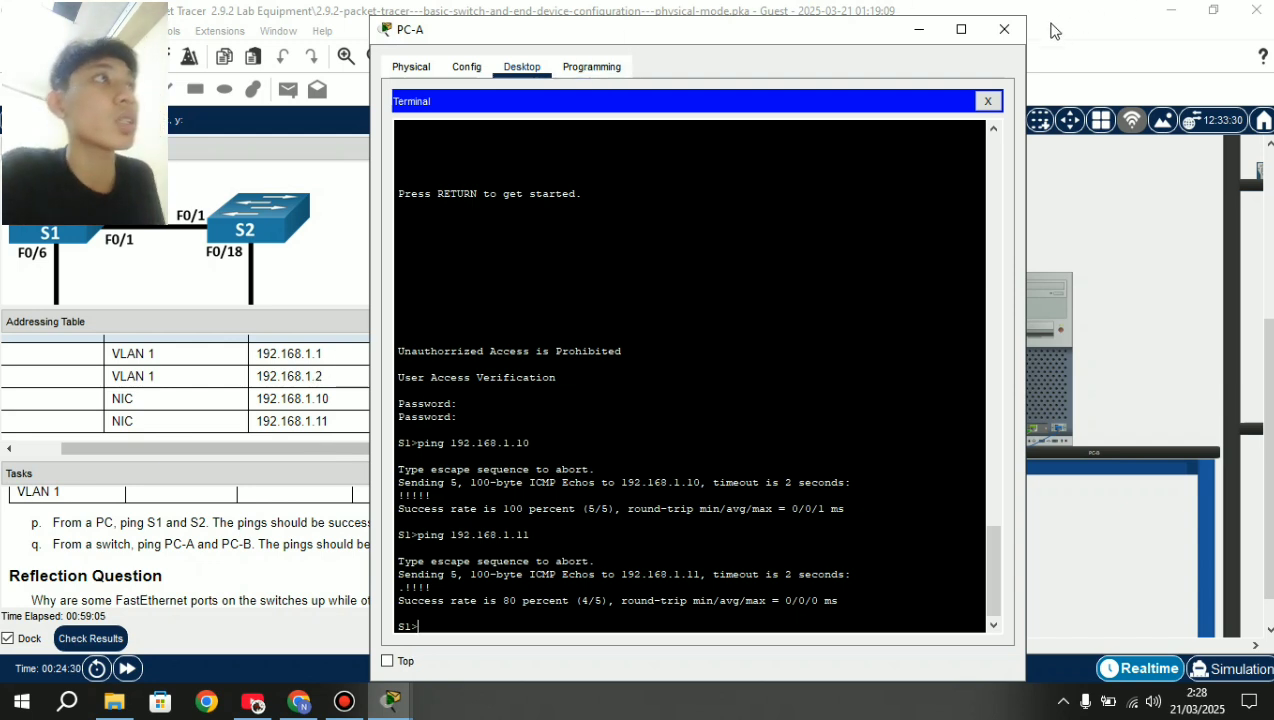
left_click(1003, 30)
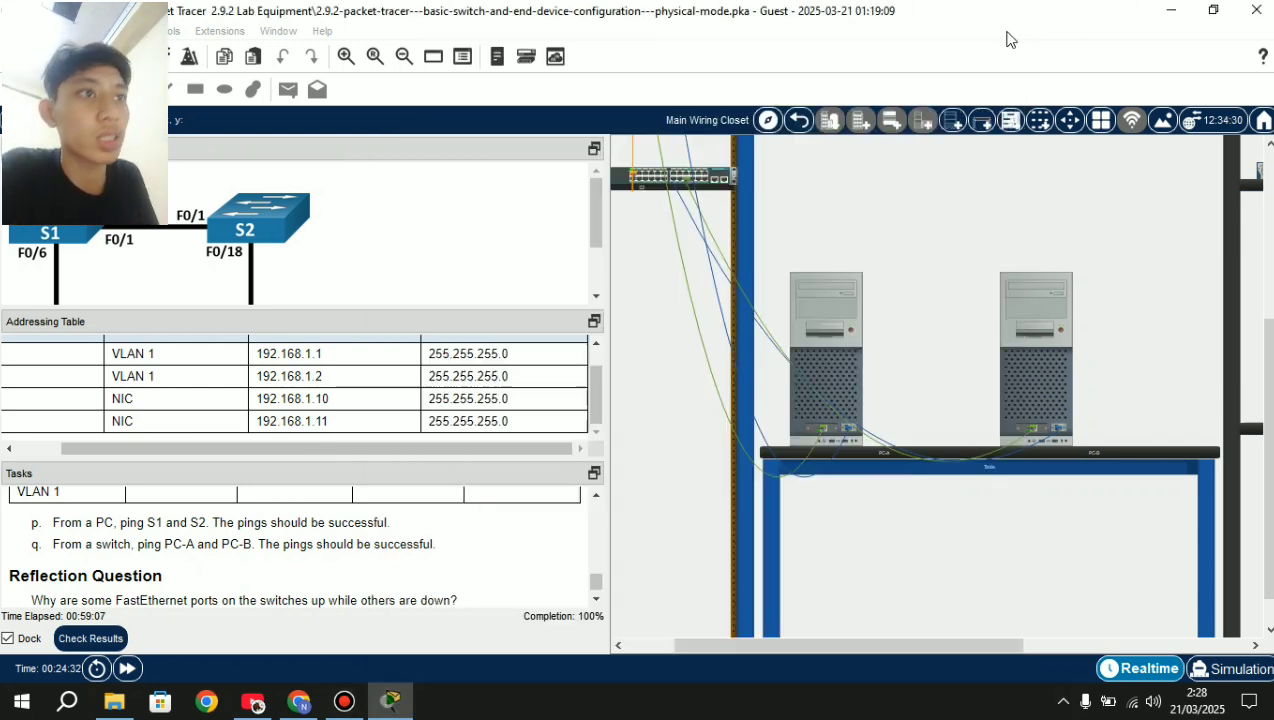
left_click(516, 613)
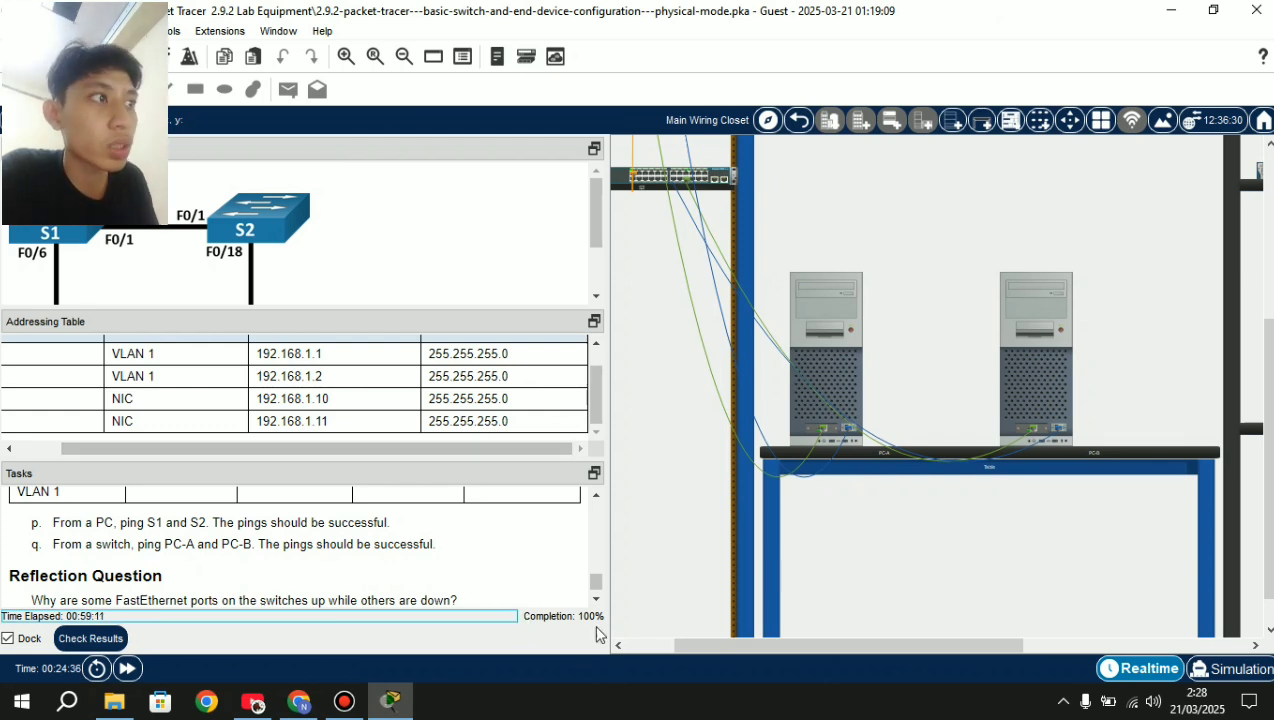